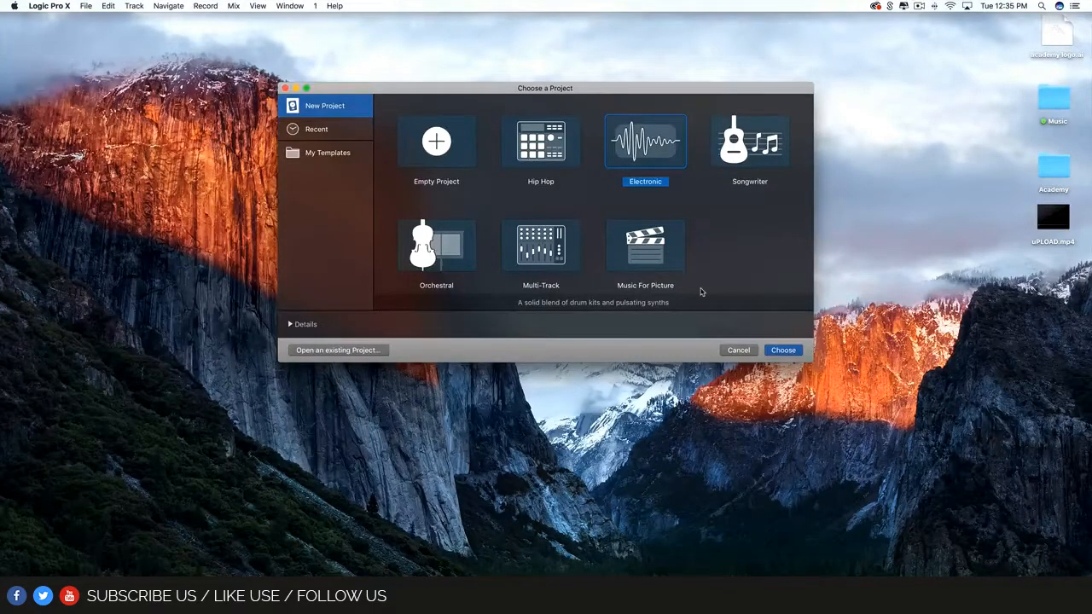
# Step: Start a new project from the Empty Project template
pyautogui.click(457, 165)
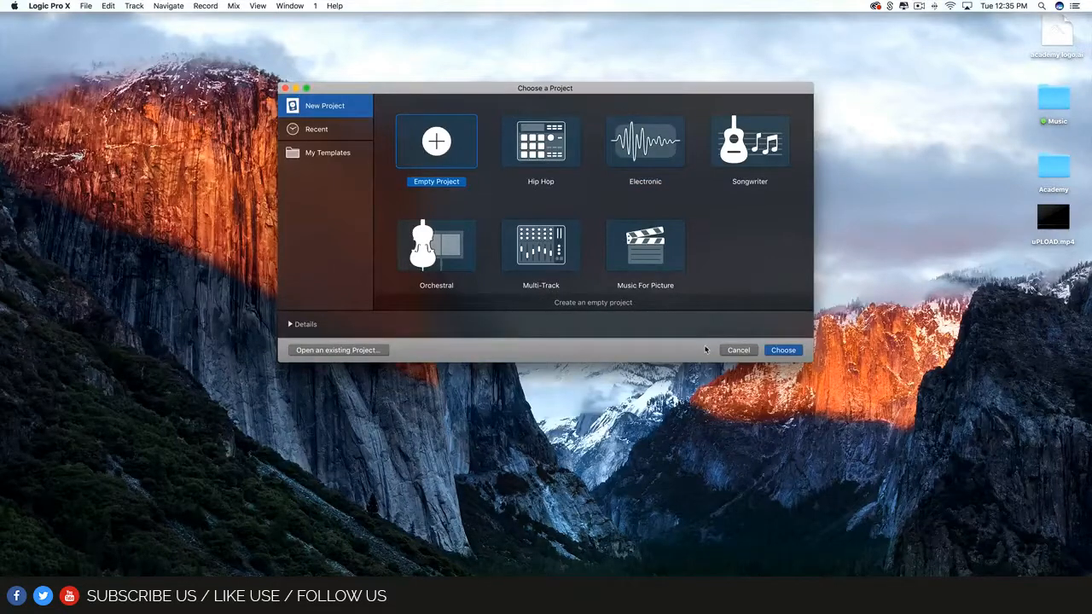
pyautogui.click(785, 351)
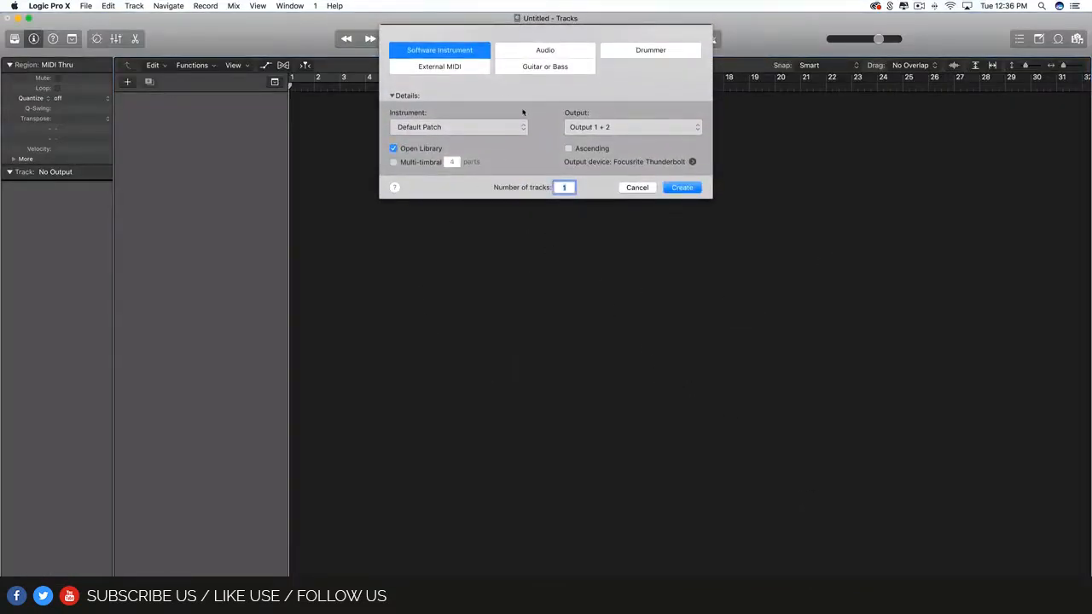
# Step: Compare the creation options of the Software Instrument, Audio, Drummer, External MIDI and Guitar or Bass track types
pyautogui.click(546, 56)
pyautogui.click(649, 61)
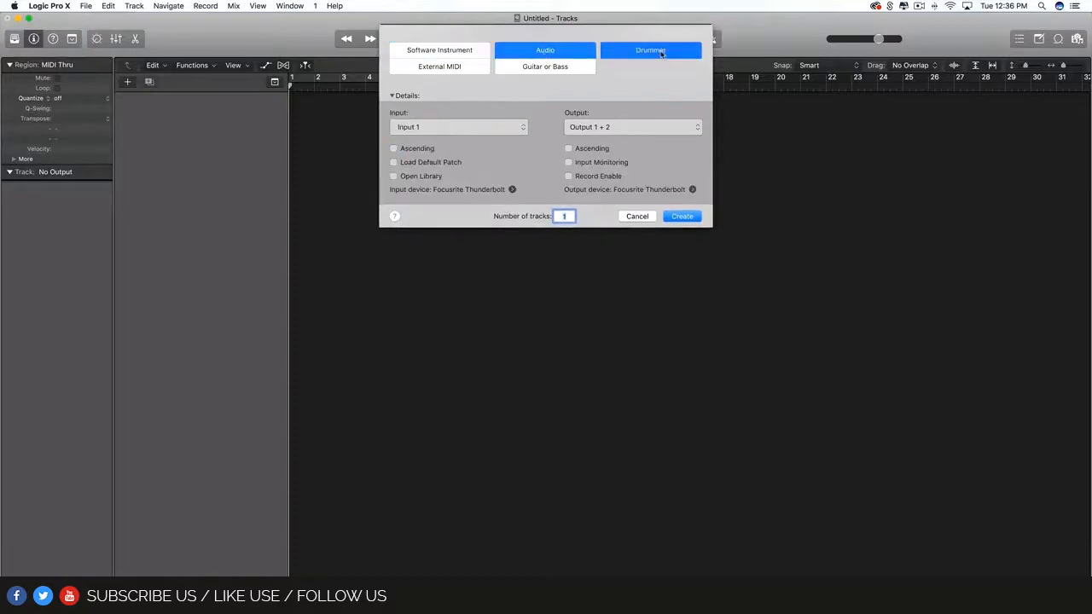
pyautogui.click(423, 67)
pyautogui.click(530, 68)
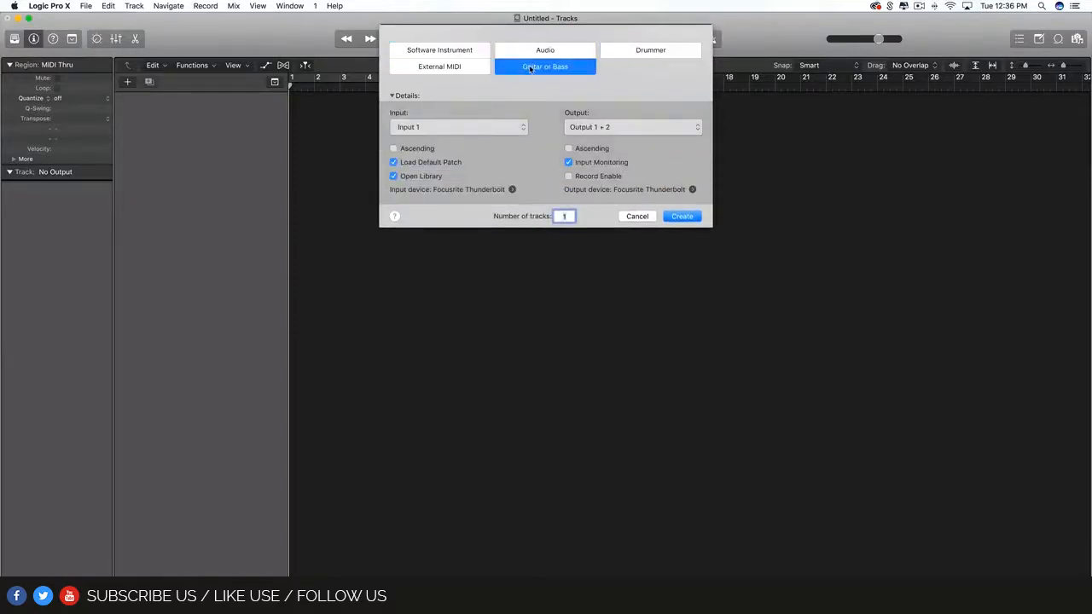
pyautogui.click(546, 56)
pyautogui.click(654, 53)
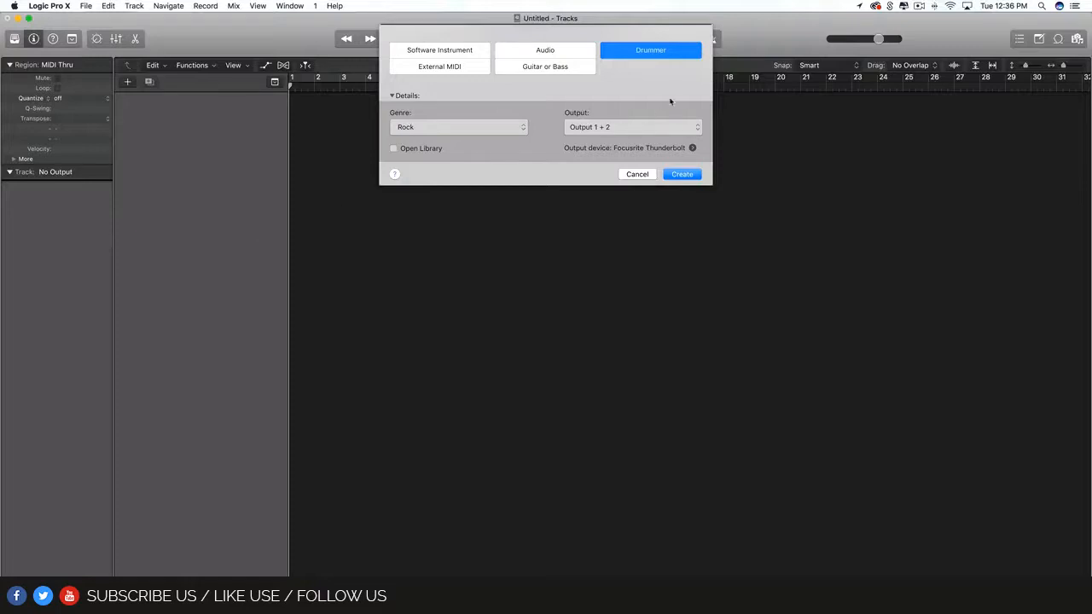
pyautogui.click(459, 49)
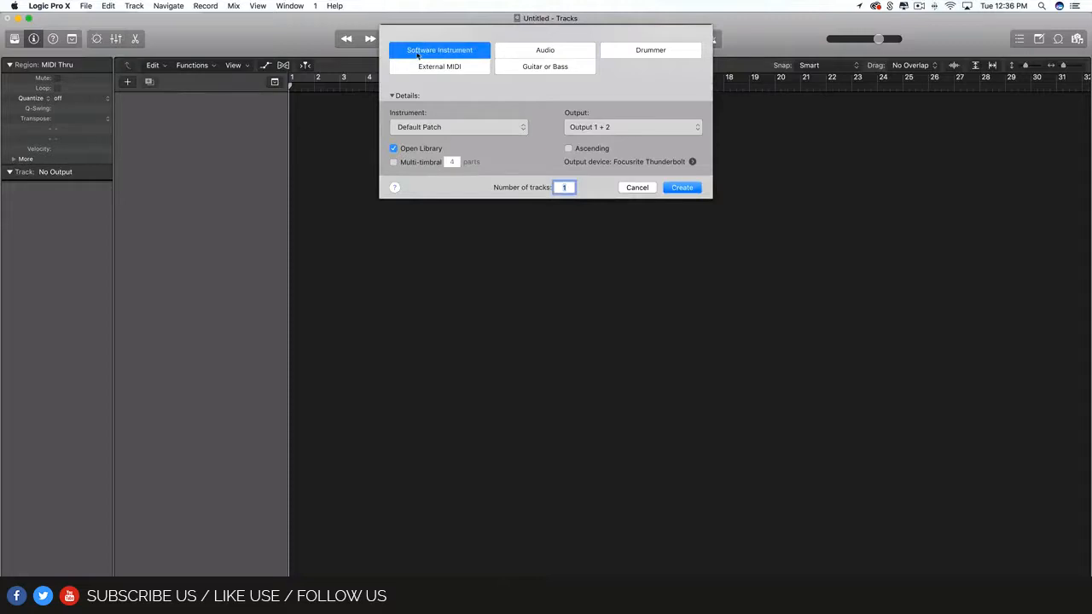
pyautogui.click(542, 51)
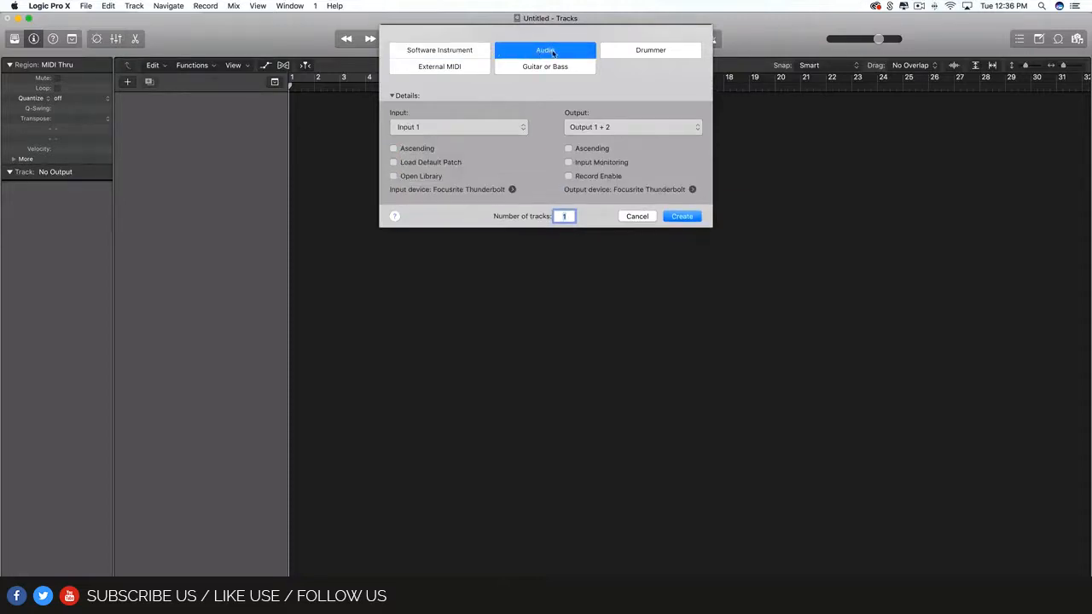
pyautogui.click(448, 49)
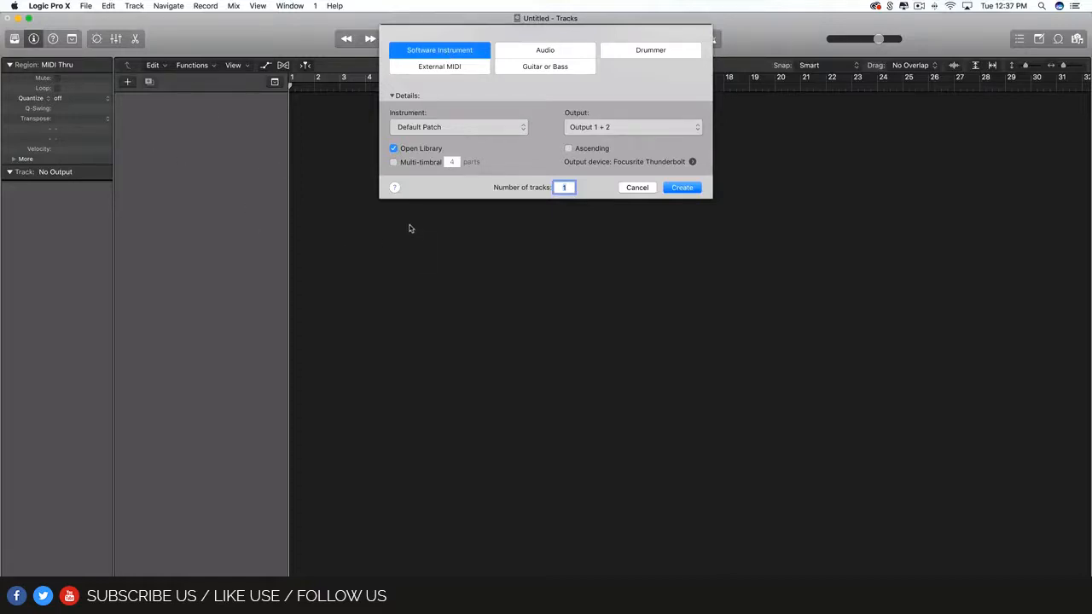
pyautogui.click(545, 53)
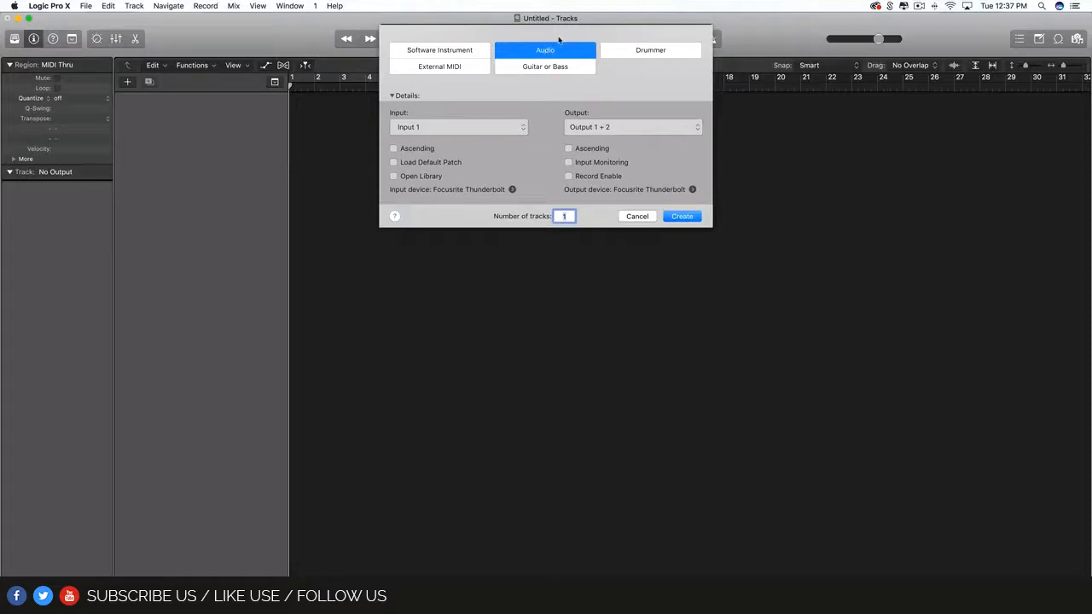
pyautogui.click(665, 53)
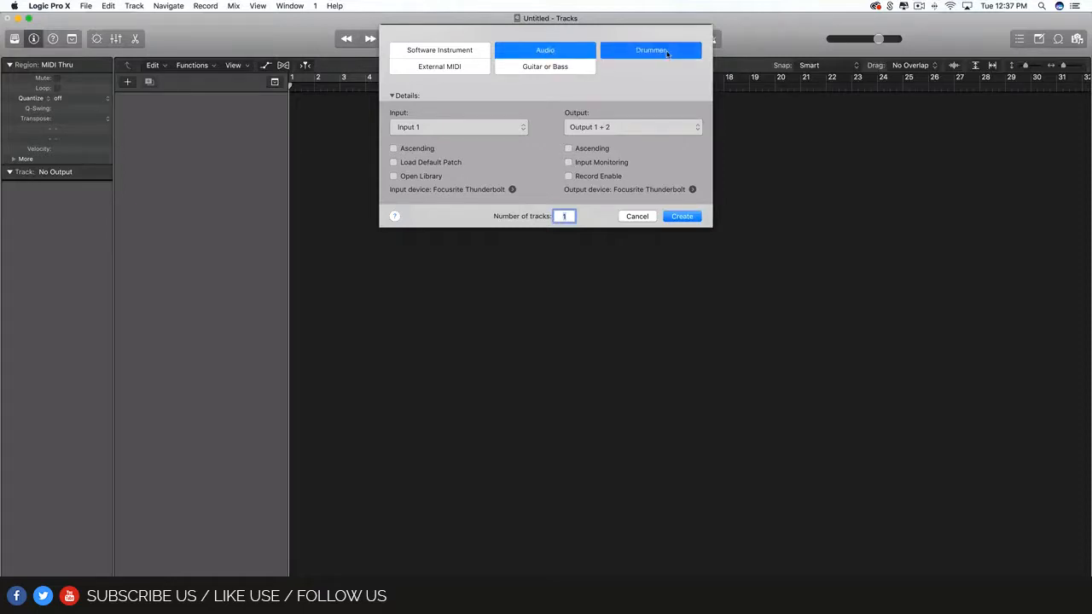
pyautogui.click(539, 73)
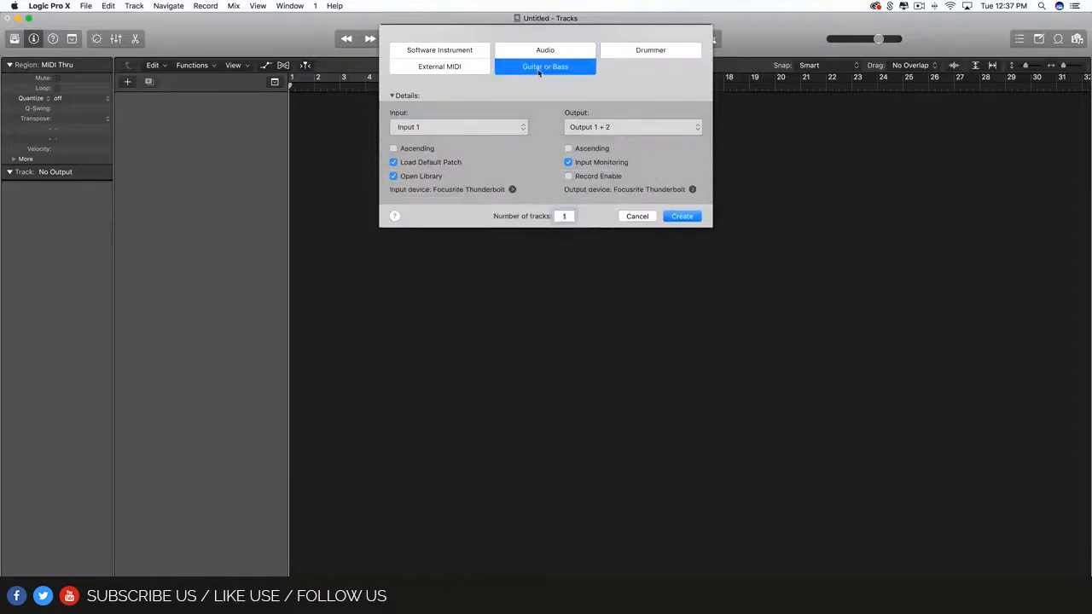
pyautogui.click(458, 74)
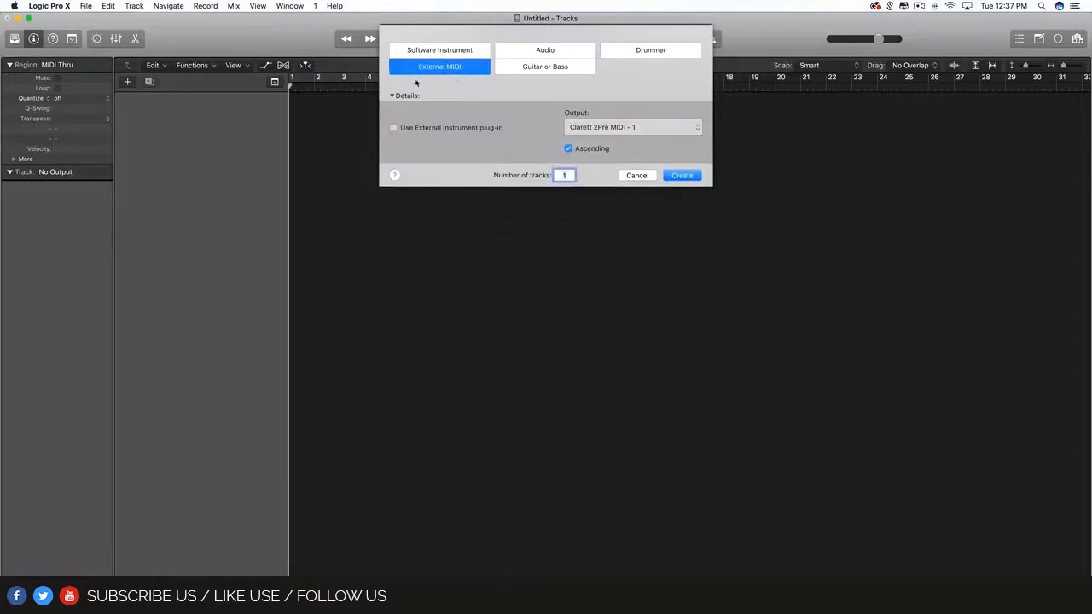
pyautogui.click(561, 70)
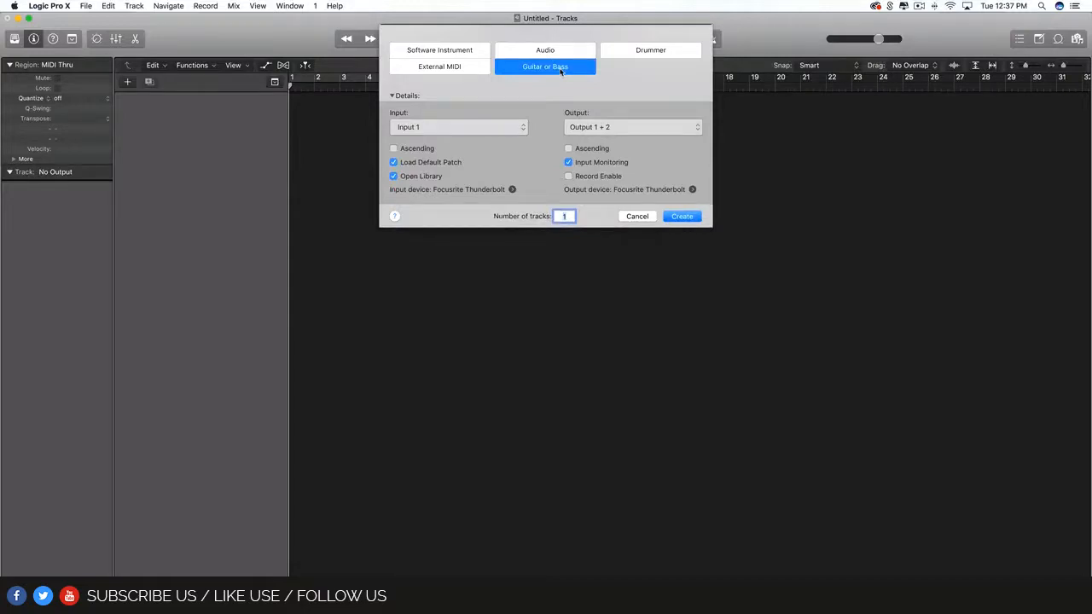
pyautogui.click(569, 50)
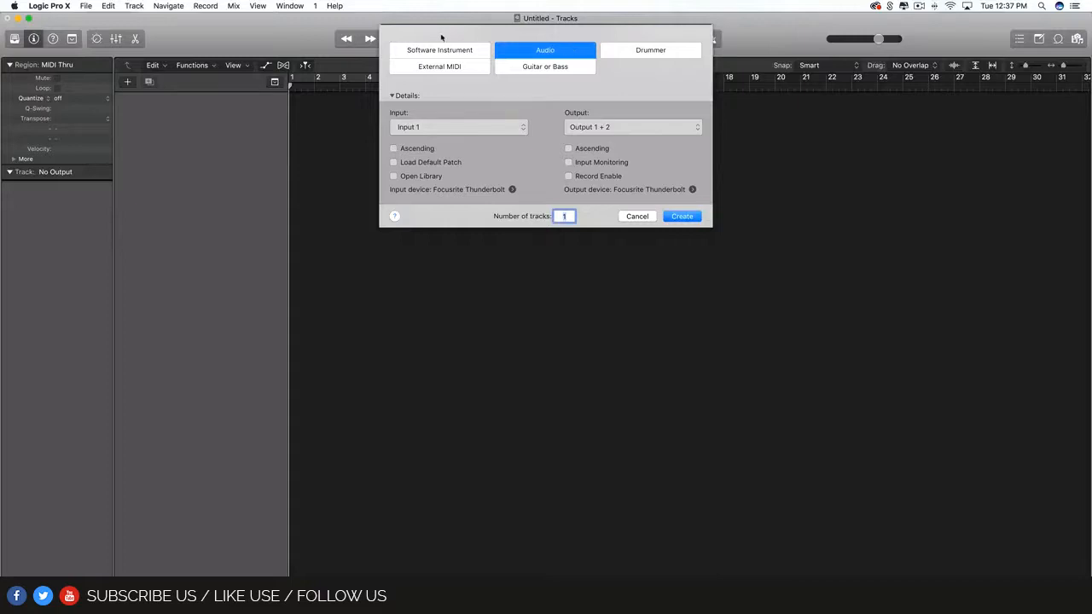
pyautogui.click(438, 53)
pyautogui.click(515, 48)
pyautogui.click(466, 47)
pyautogui.click(561, 55)
pyautogui.click(471, 53)
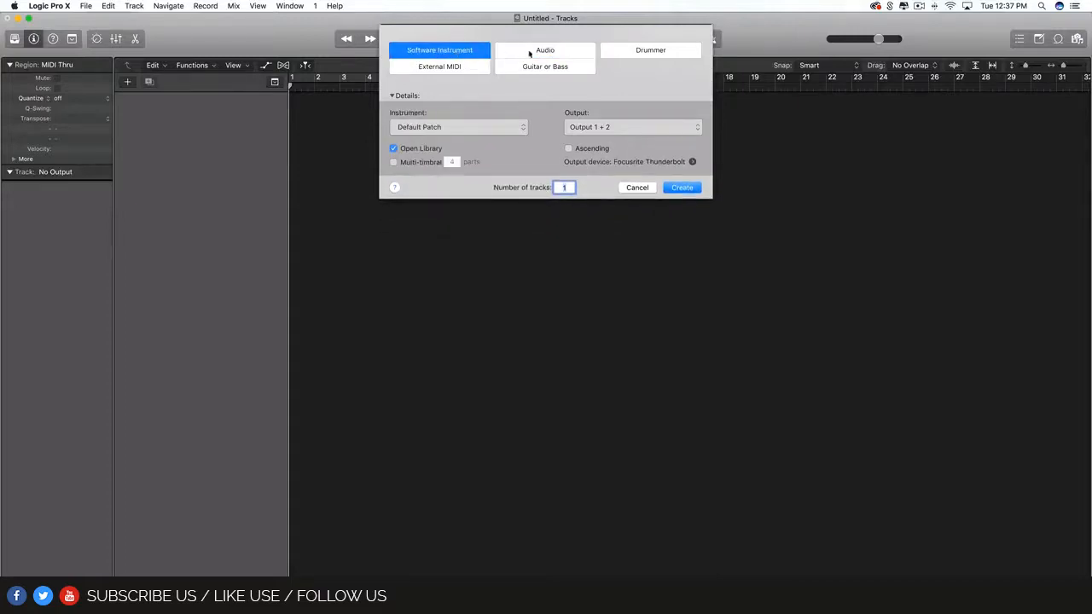
pyautogui.click(532, 48)
# Step: Create one Software Instrument track with the Default Patch, keeping Open Library enabled
pyautogui.click(431, 53)
pyautogui.click(682, 187)
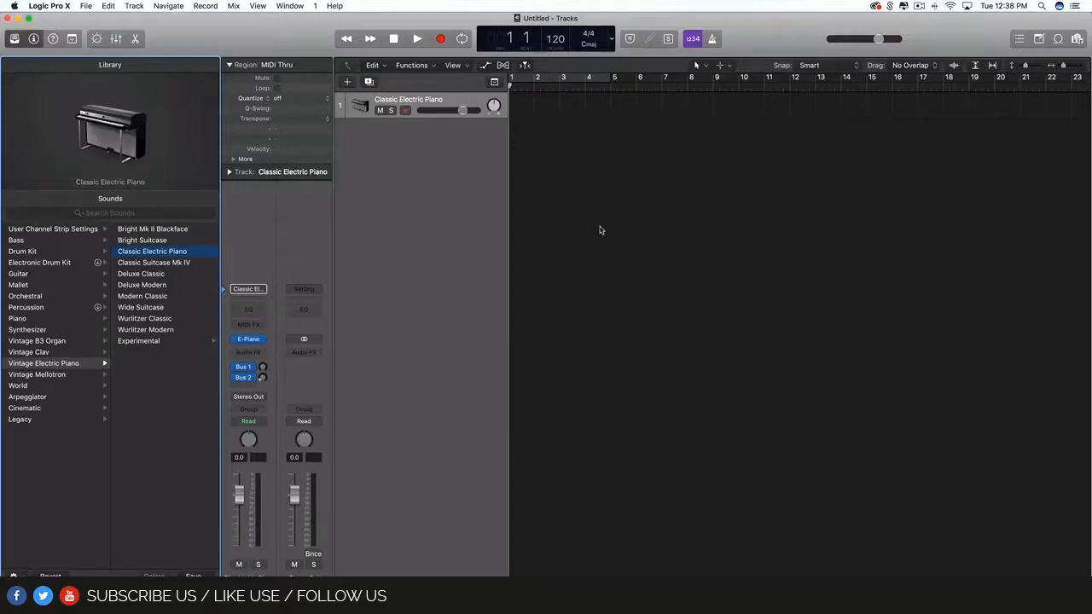
pyautogui.click(843, 292)
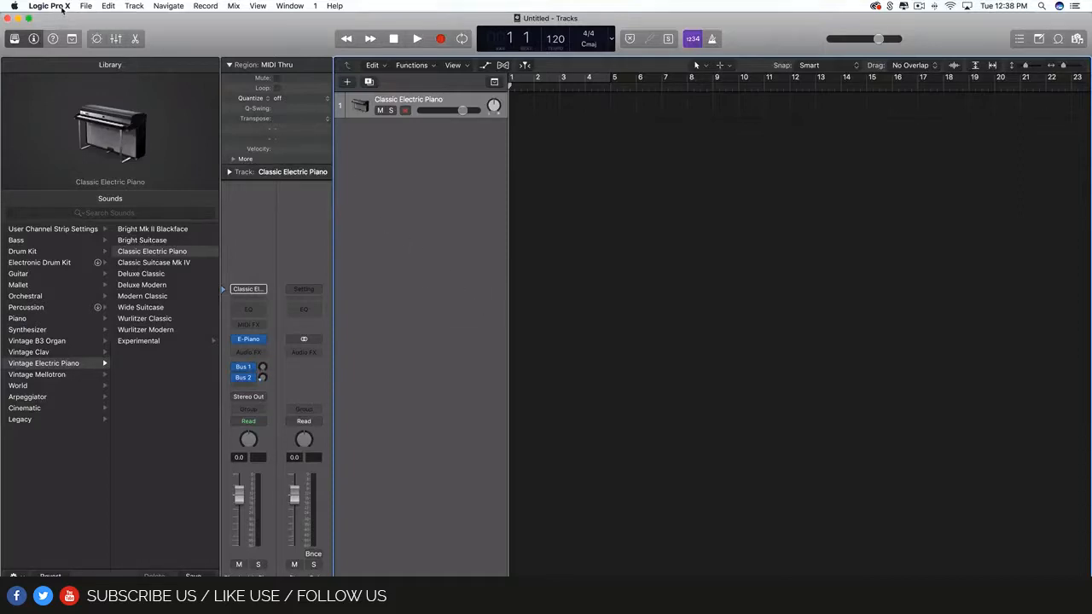
# Step: Check in the advanced preferences that Show Advanced Tools and all additional options are enabled, and close the preferences
pyautogui.click(62, 7)
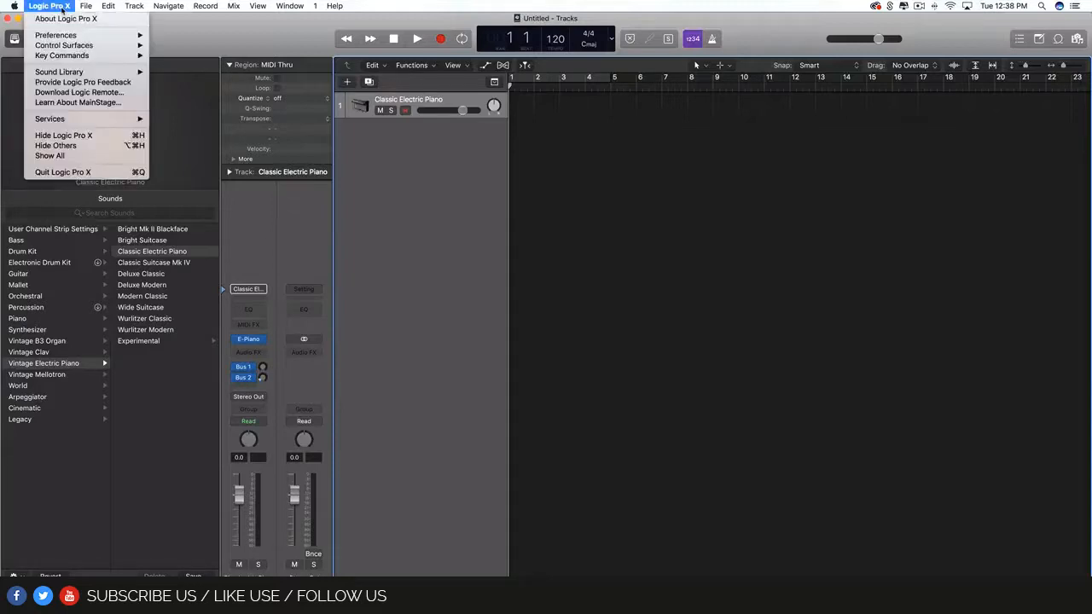
pyautogui.moveTo(62, 37)
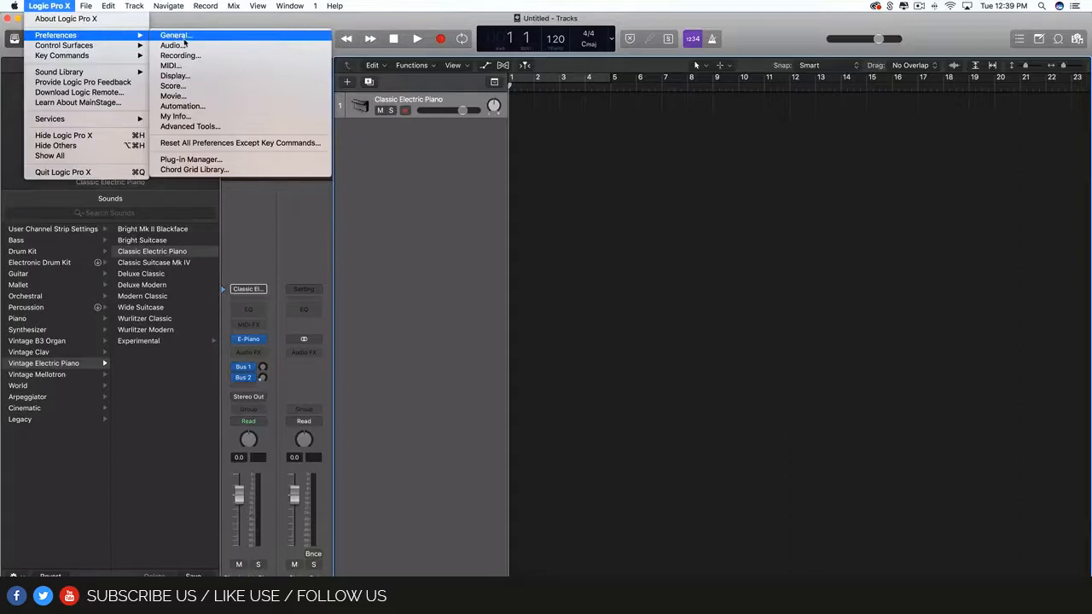
pyautogui.click(184, 128)
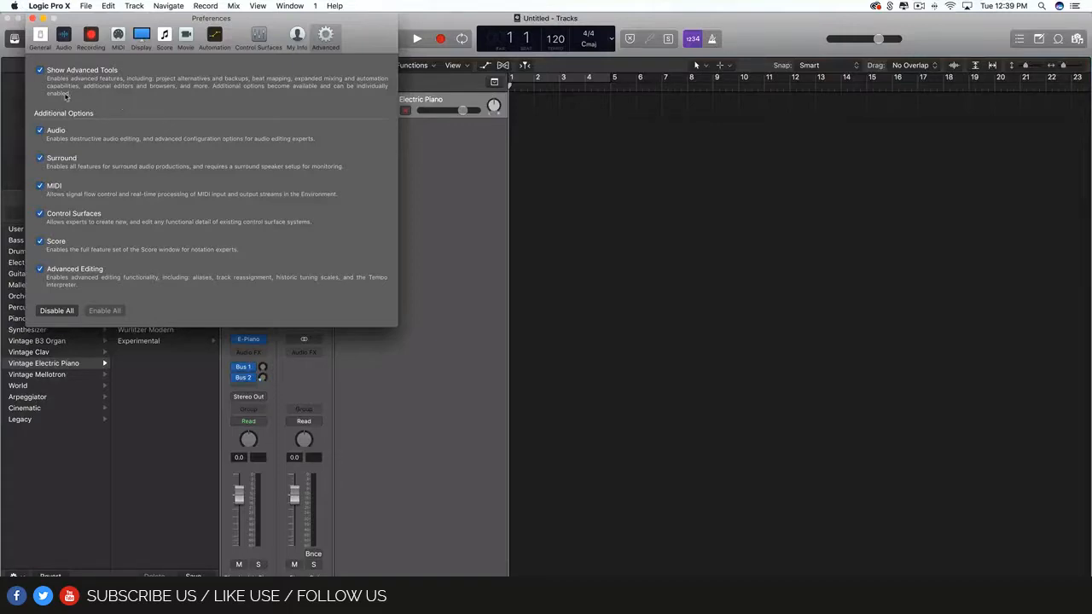
pyautogui.click(39, 71)
pyautogui.click(40, 73)
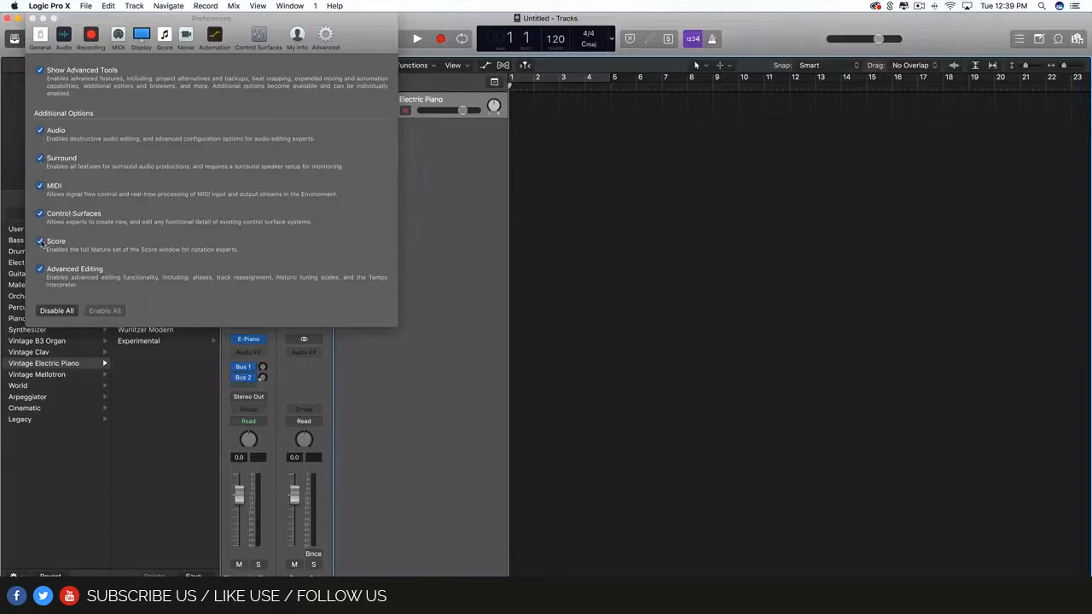
pyautogui.click(39, 158)
pyautogui.click(39, 158)
pyautogui.click(31, 18)
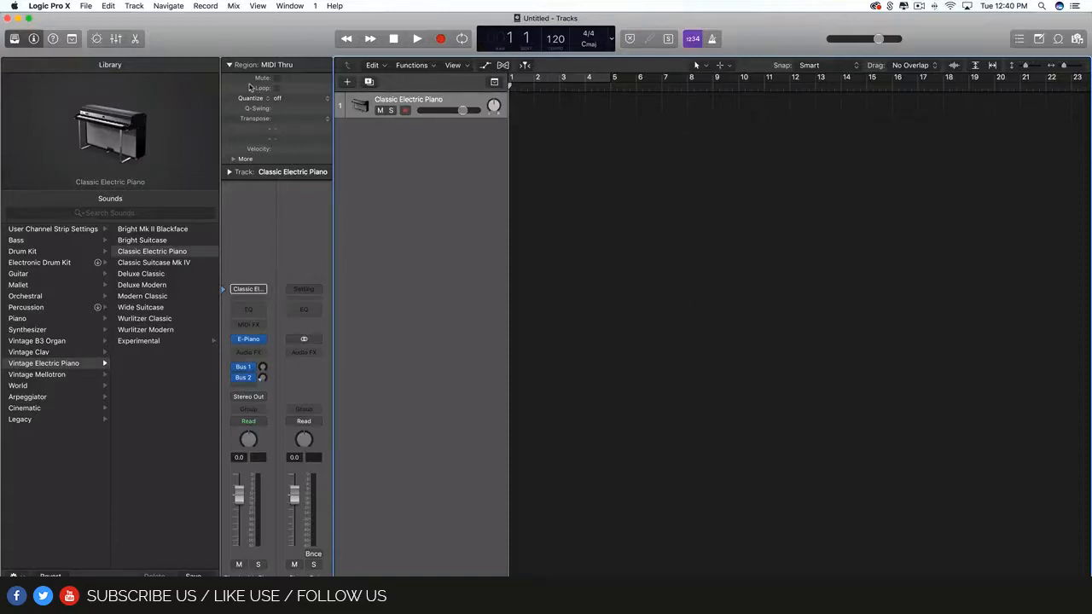
# Step: Collapse the region parameters in the inspector and set the project tempo to 128
pyautogui.click(228, 65)
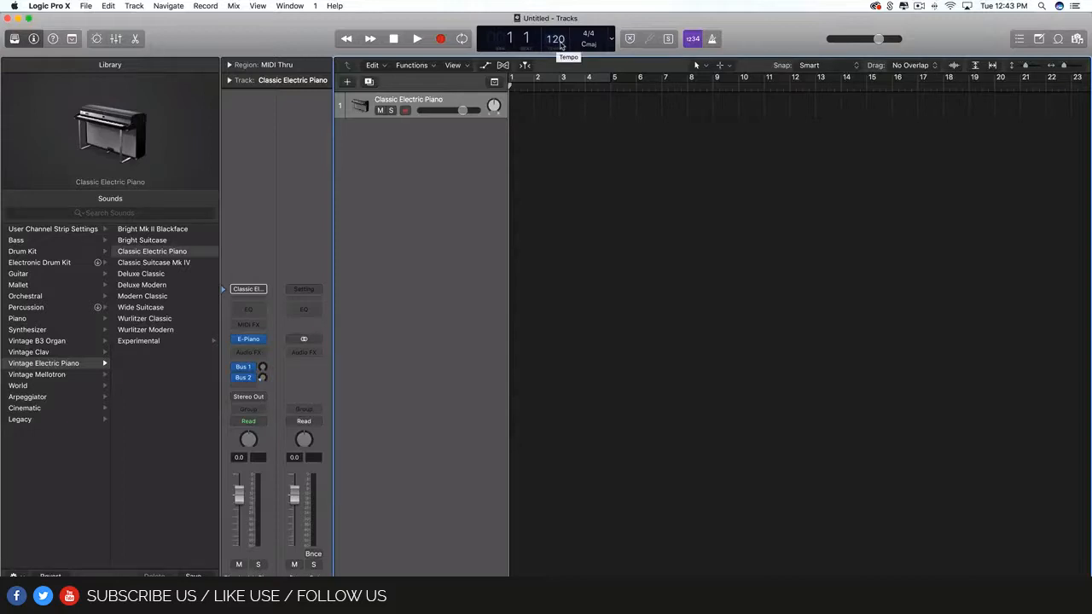
pyautogui.moveTo(560, 44); pyautogui.dragTo(561, 28)
# Step: Turn on the metronome click and play the project briefly to hear it
pyautogui.click(715, 40)
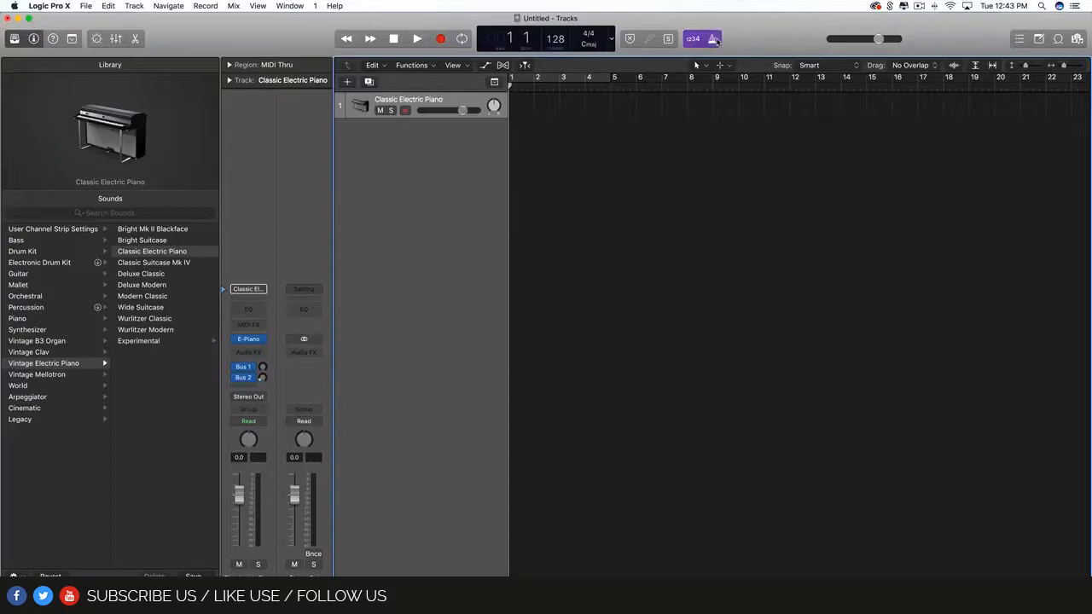
pyautogui.press('space')
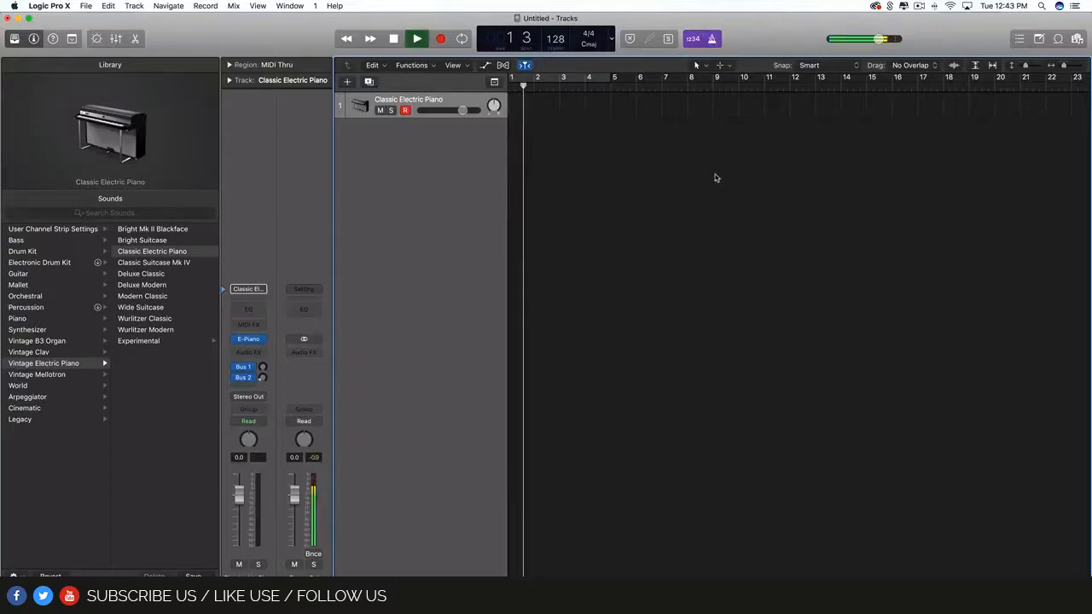
pyautogui.press('space')
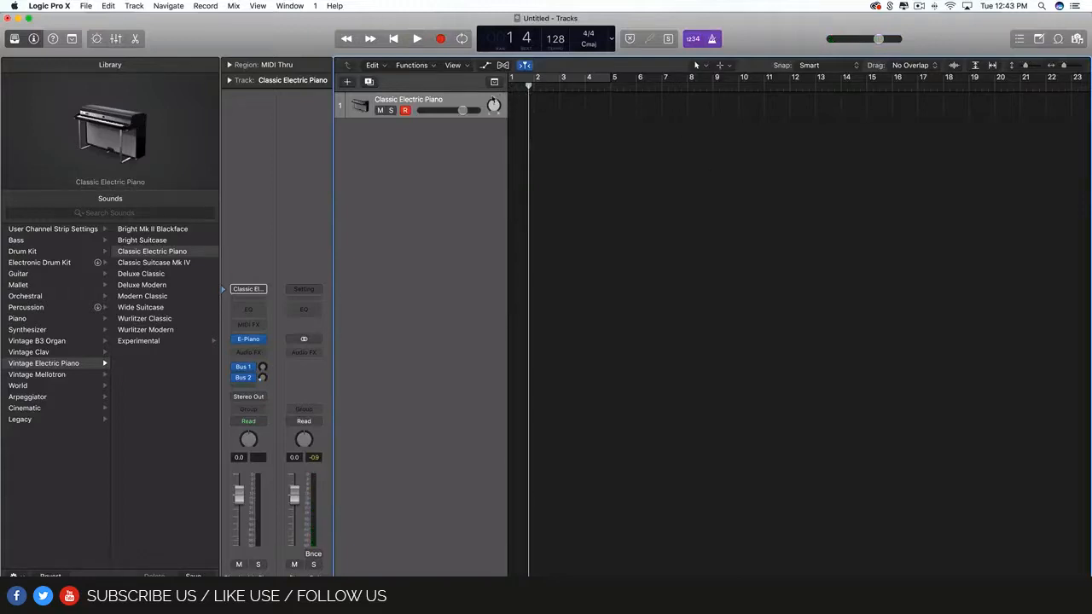
# Step: Return the playhead to the start of bar 1 and enable cycle playback over bars 1 to 4
pyautogui.moveTo(528, 87); pyautogui.dragTo(477, 88)
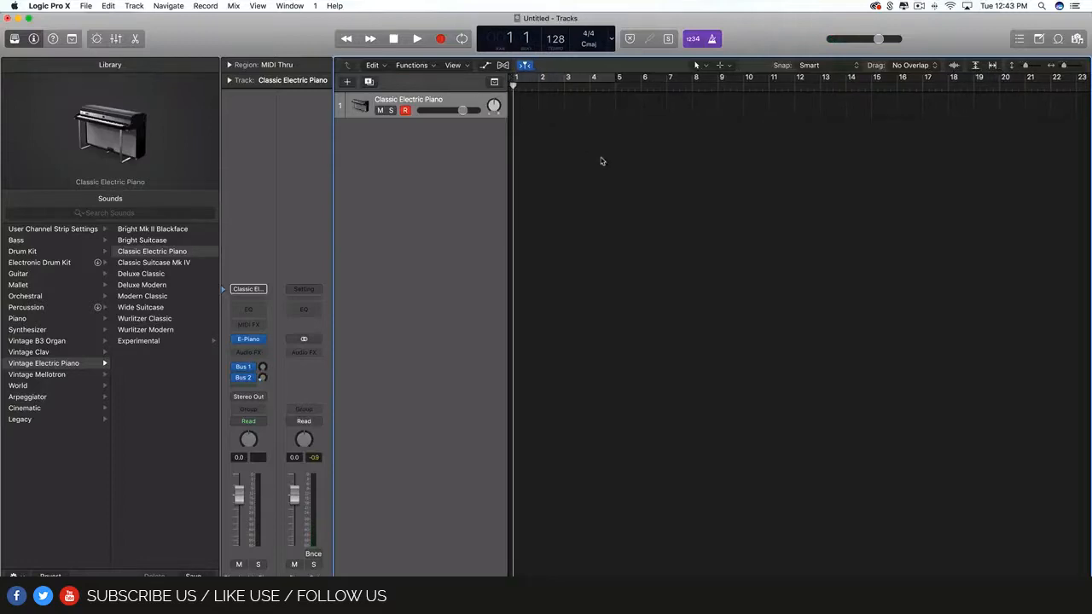
pyautogui.click(591, 79)
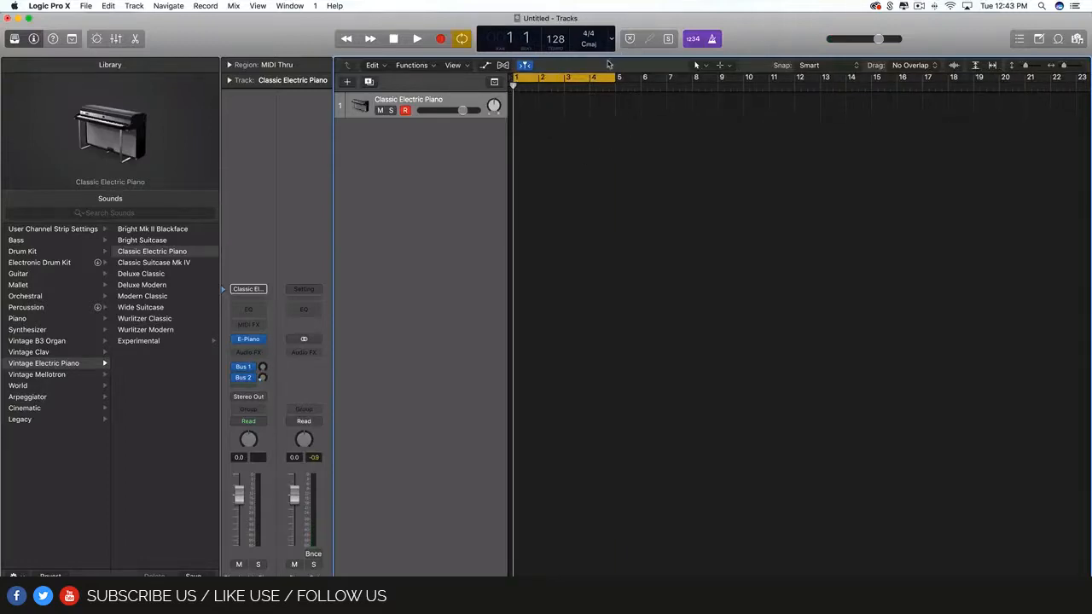
# Step: Try the Beats & Project (Large) display mode and return to the regular-size display
pyautogui.click(611, 39)
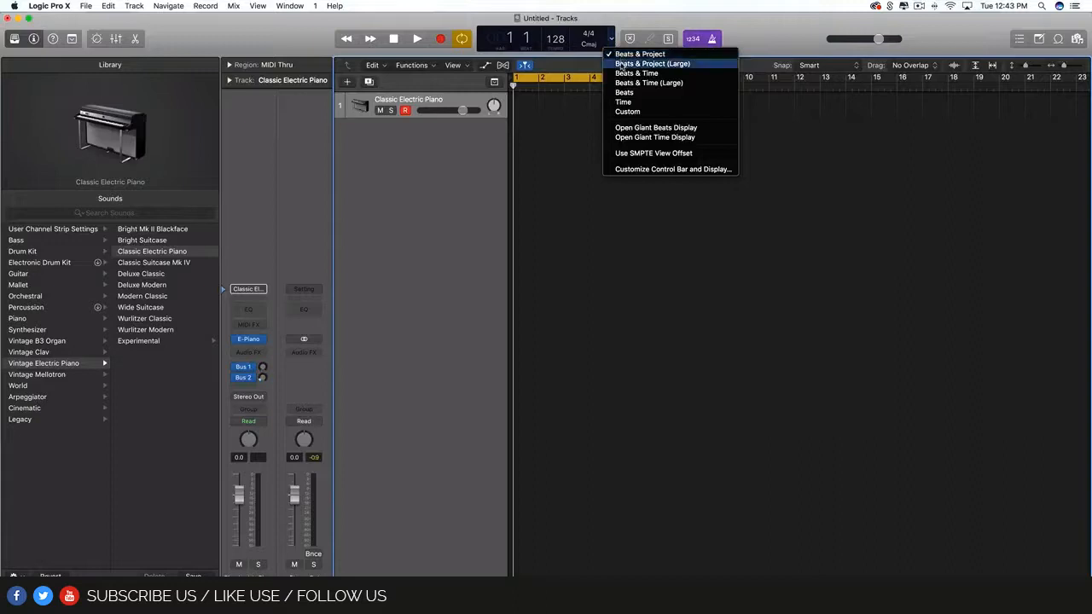
pyautogui.click(625, 64)
pyautogui.click(634, 40)
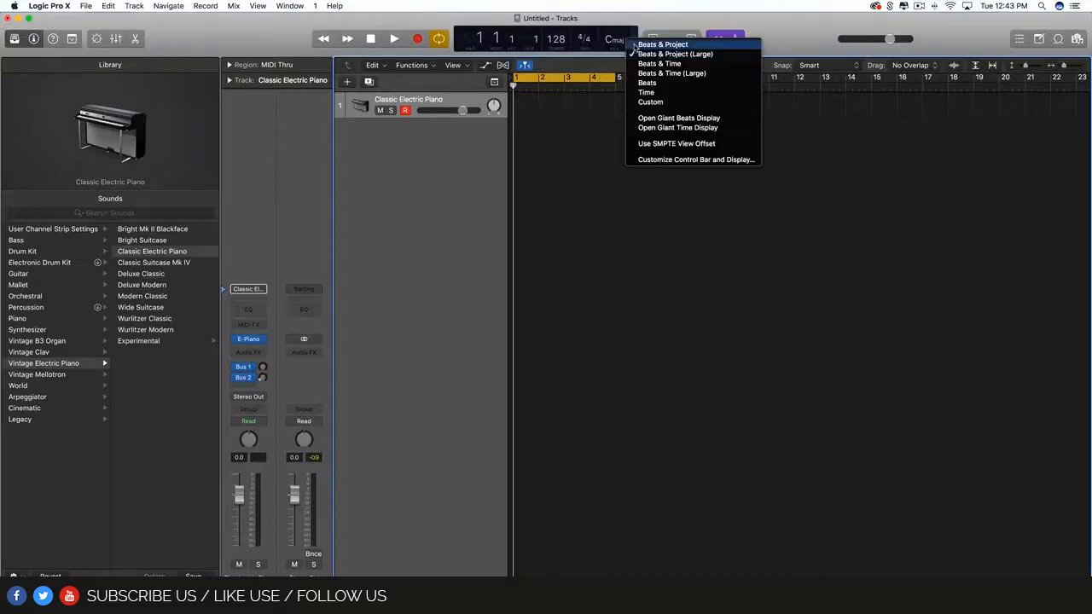
pyautogui.click(648, 108)
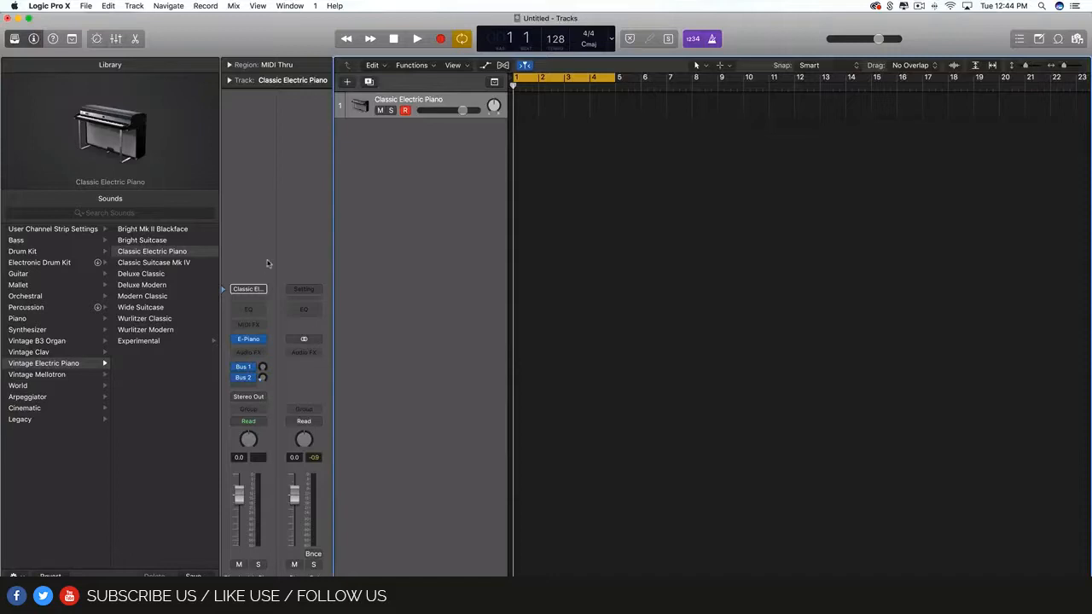
# Step: Lower the volume of the Classic Electric Piano channel to -1.0 dB
pyautogui.moveTo(239, 494)
pyautogui.mouseDown()
pyautogui.moveTo(238, 524)
pyautogui.moveTo(239, 495)
pyautogui.mouseUp()
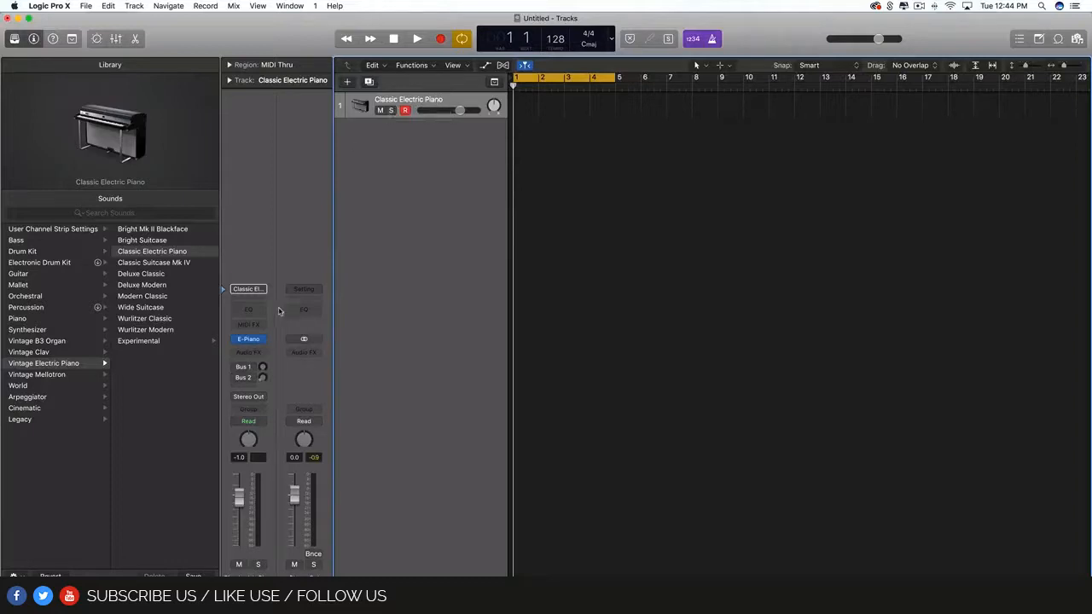
pyautogui.click(263, 340)
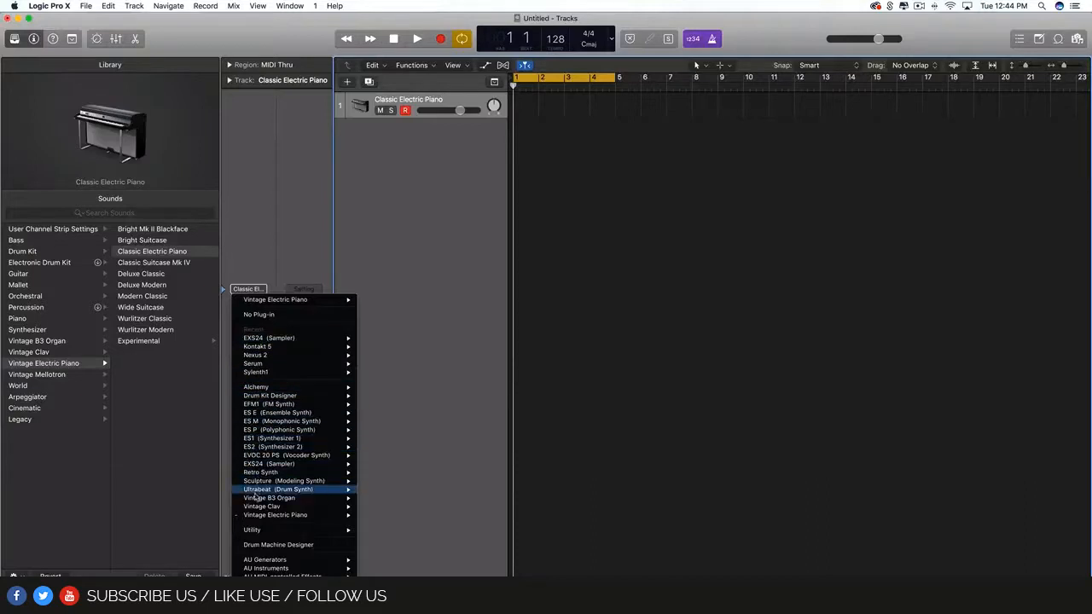
pyautogui.moveTo(275, 406)
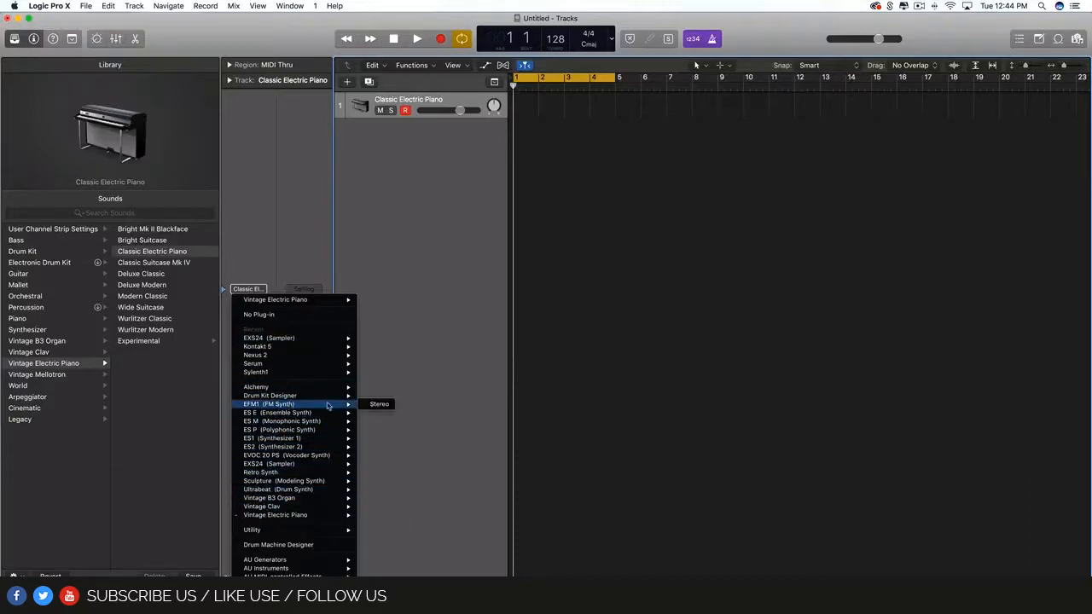
pyautogui.click(430, 400)
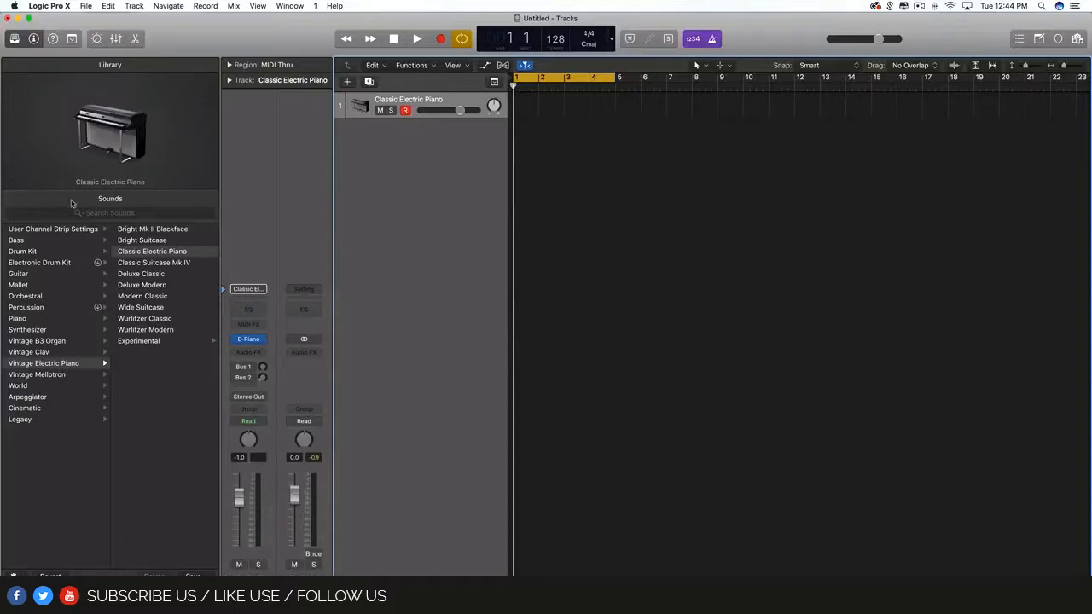
# Step: Load the Yamaha Grand Piano sound from the Library's Piano category onto the Classic Electric Piano track
pyautogui.click(14, 39)
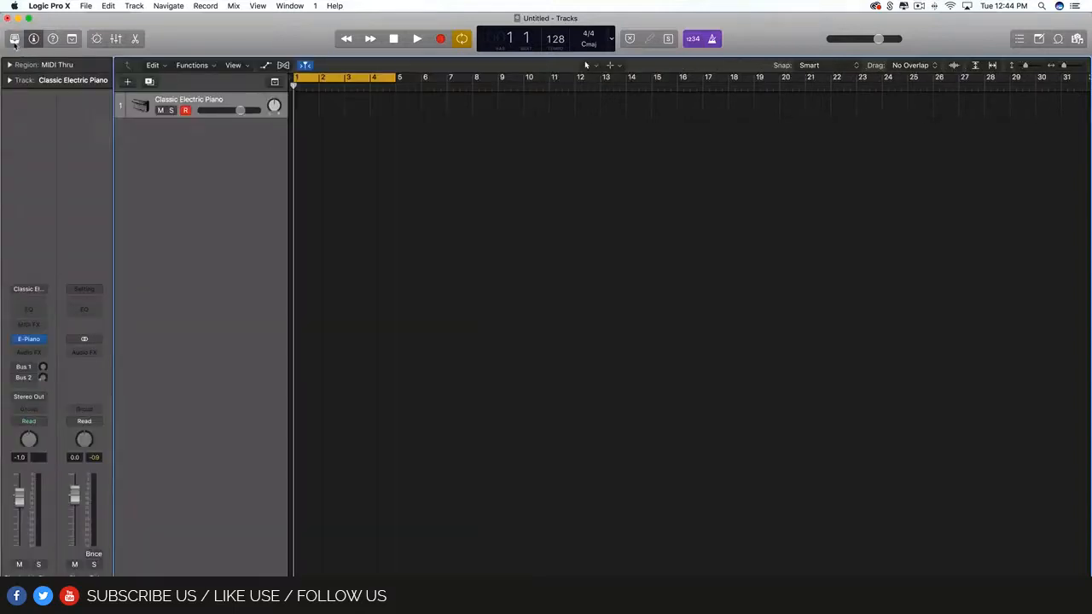
pyautogui.click(15, 38)
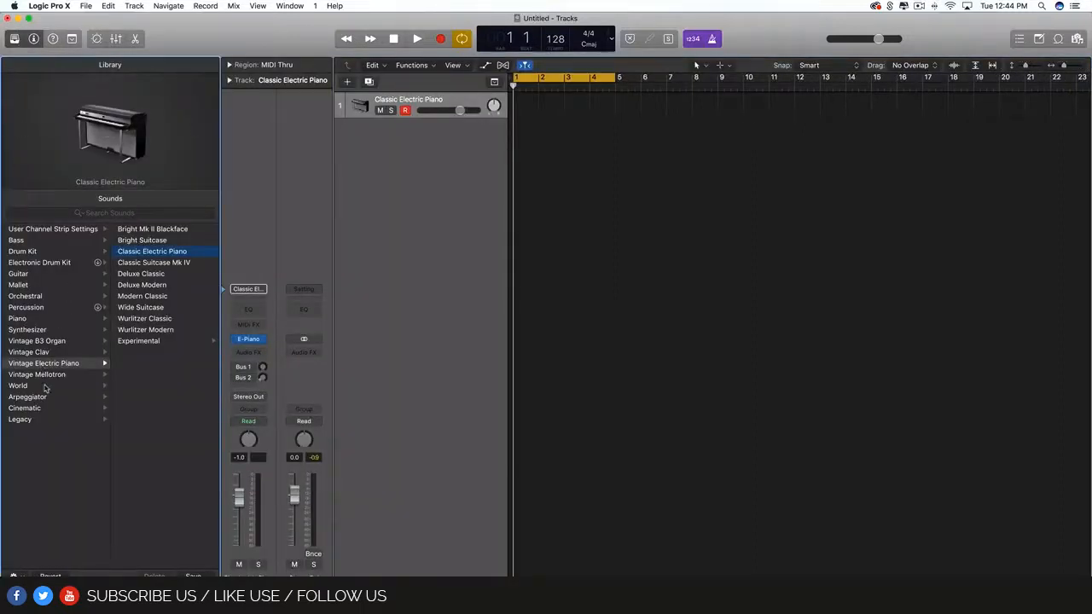
pyautogui.click(23, 319)
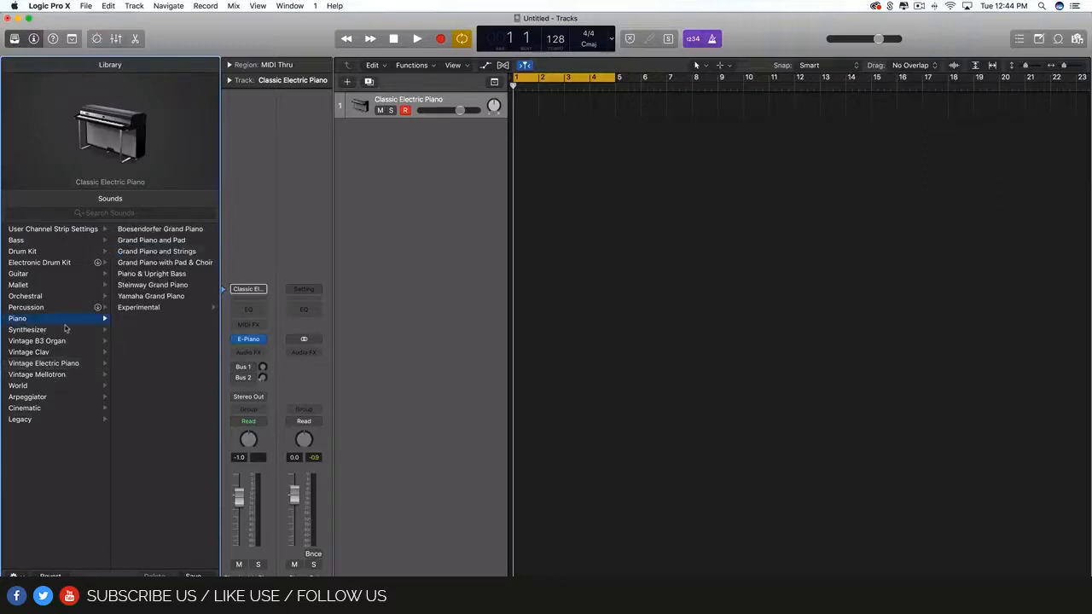
pyautogui.click(152, 296)
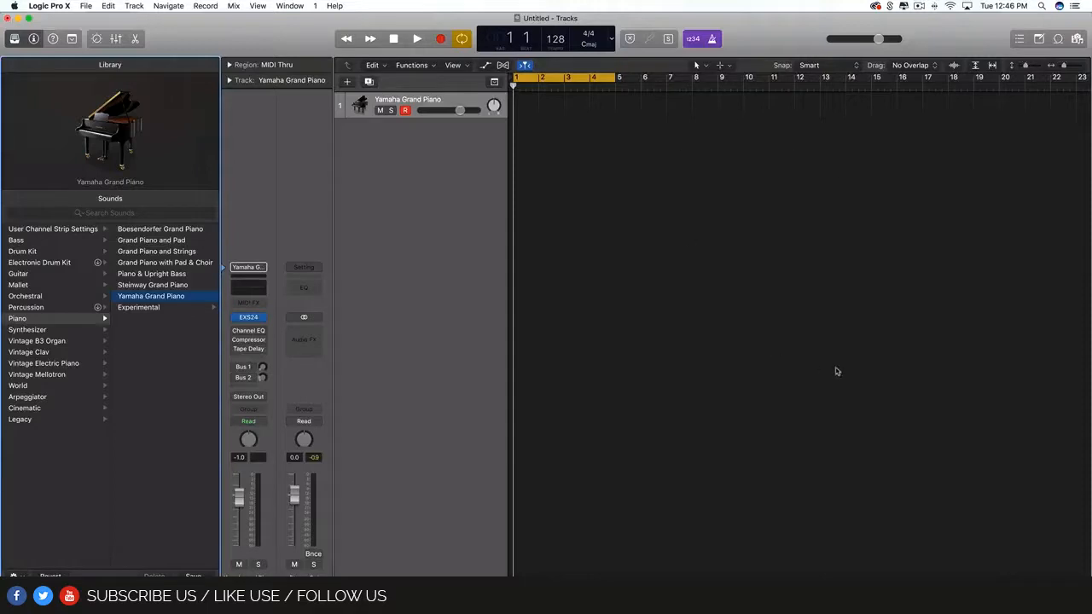
# Step: Switch the control bar's position display from Beats & Project to Time
pyautogui.click(513, 86)
pyautogui.moveTo(512, 85)
pyautogui.mouseDown()
pyautogui.moveTo(910, 89)
pyautogui.moveTo(513, 86)
pyautogui.mouseUp()
pyautogui.press('super+Left')
pyautogui.press('super+Left')
pyautogui.press('super+Left')
pyautogui.press('super+Left')
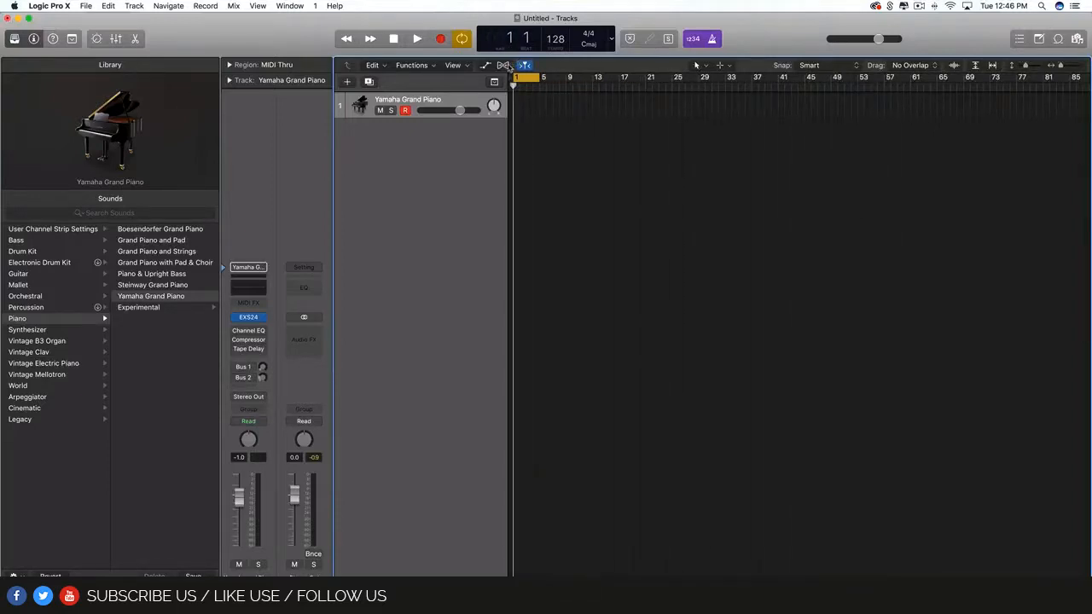
pyautogui.click(611, 39)
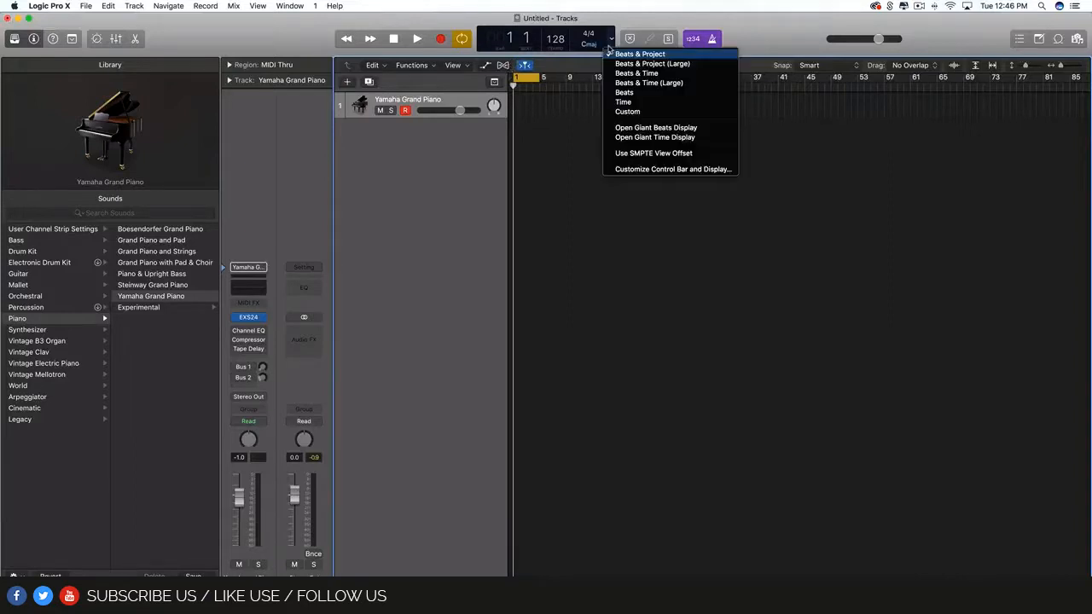
pyautogui.click(621, 101)
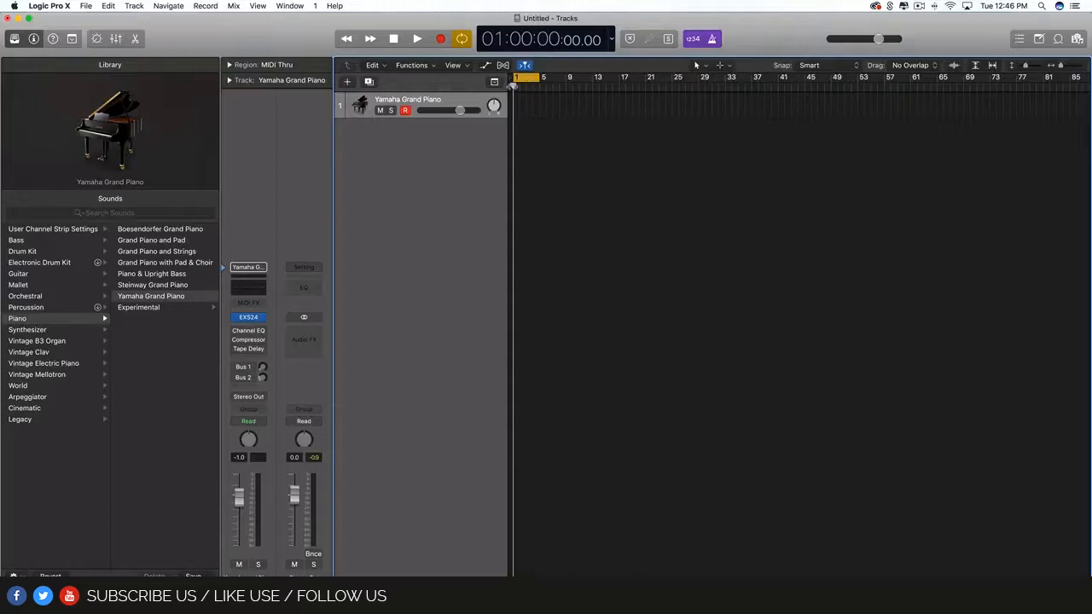
# Step: Move the playhead to the 30-second, 1:15 and about 3:11 positions, and return it to the project start
pyautogui.moveTo(512, 86); pyautogui.dragTo(619, 86)
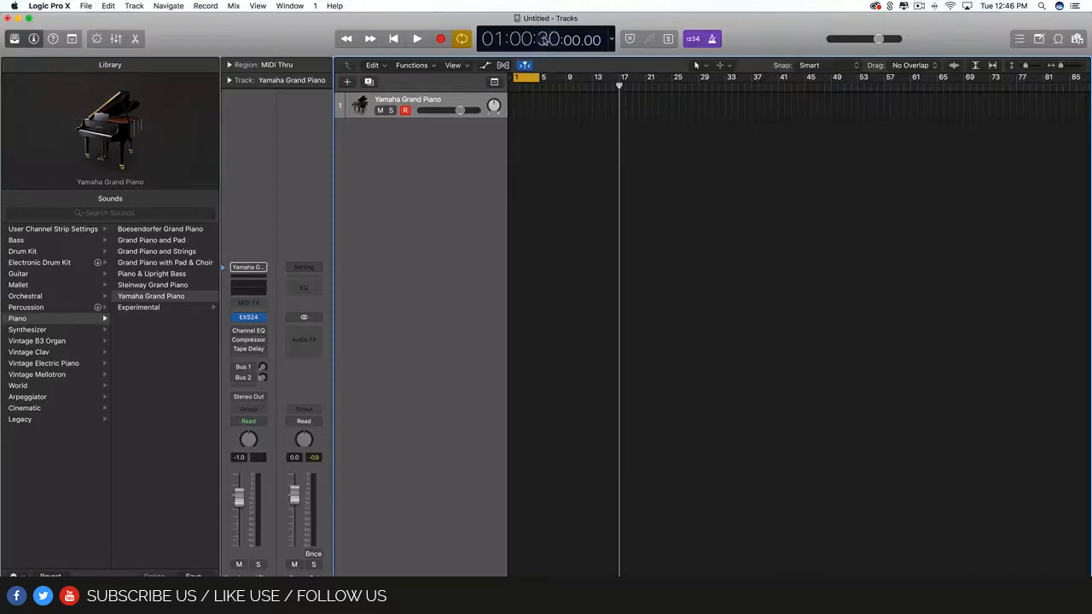
pyautogui.moveTo(566, 45); pyautogui.dragTo(566, 18)
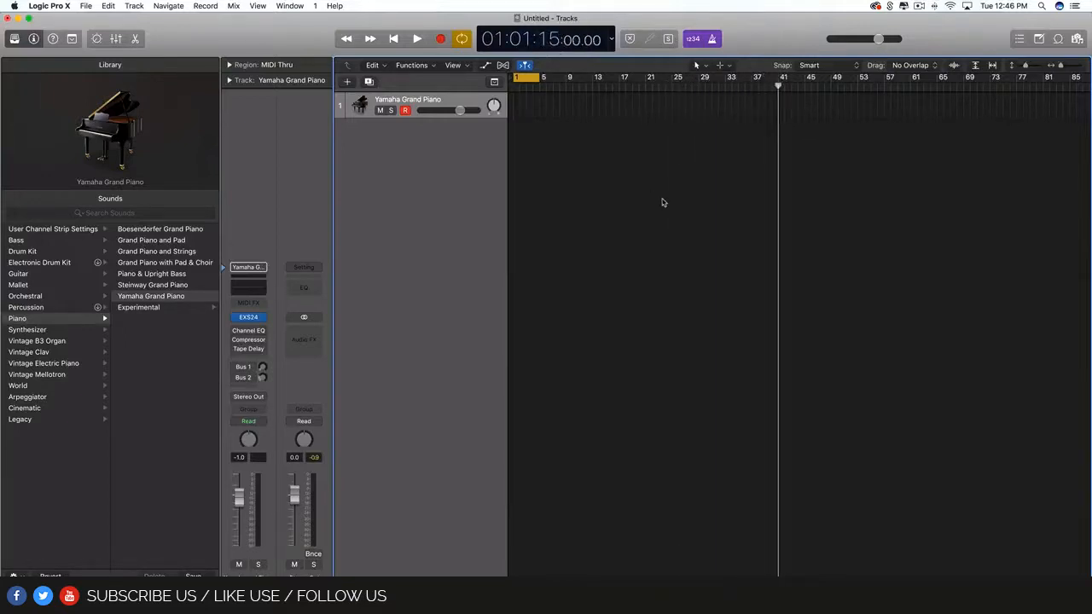
pyautogui.press('super+Left')
pyautogui.moveTo(682, 86); pyautogui.dragTo(944, 96)
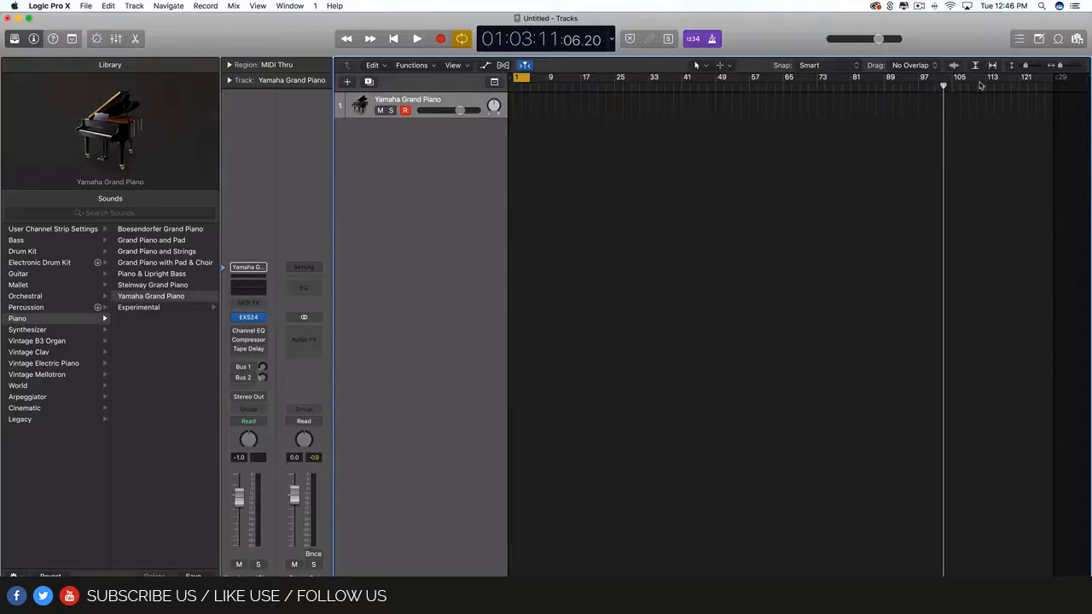
pyautogui.moveTo(943, 94); pyautogui.dragTo(511, 92)
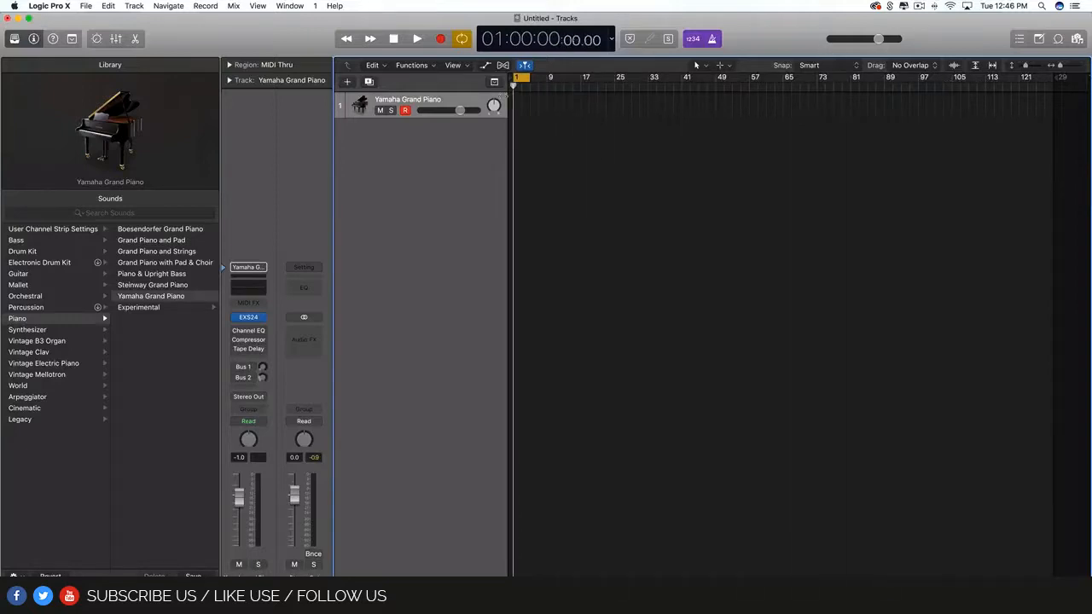
# Step: Practise zooming the Tracks area horizontally and vertically, finishing with a compact track height and about 17 bars in view
pyautogui.press('super+Right')
pyautogui.press('super+Right')
pyautogui.press('super+Right')
pyautogui.press('super+Right')
pyautogui.press('super+Right')
pyautogui.press('super+Right')
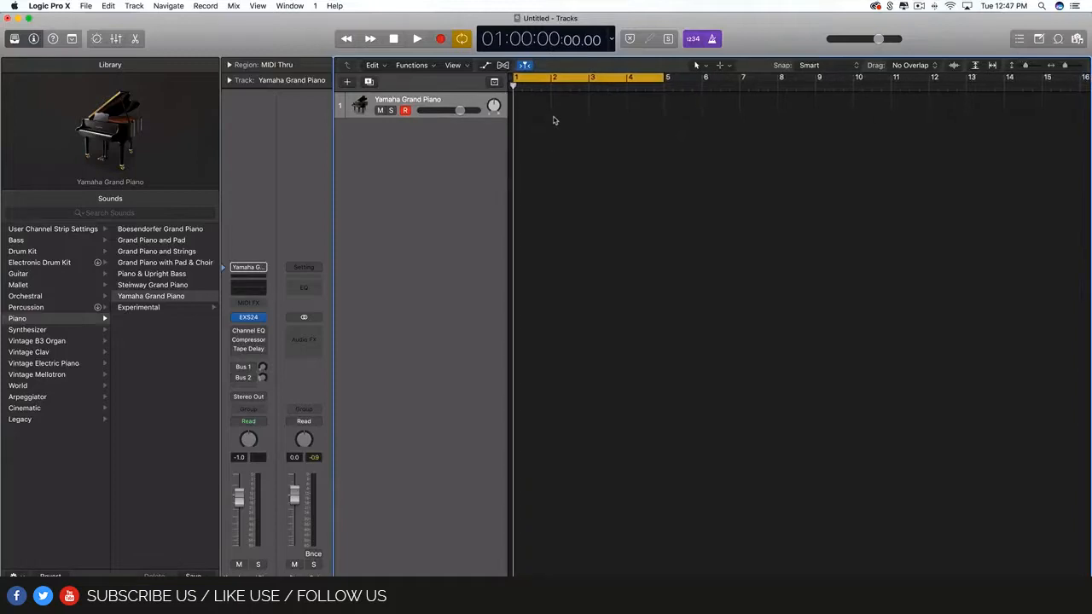
pyautogui.press('super+Left')
pyautogui.press('super+Left')
pyautogui.press('super+Left')
pyautogui.press('super+Left')
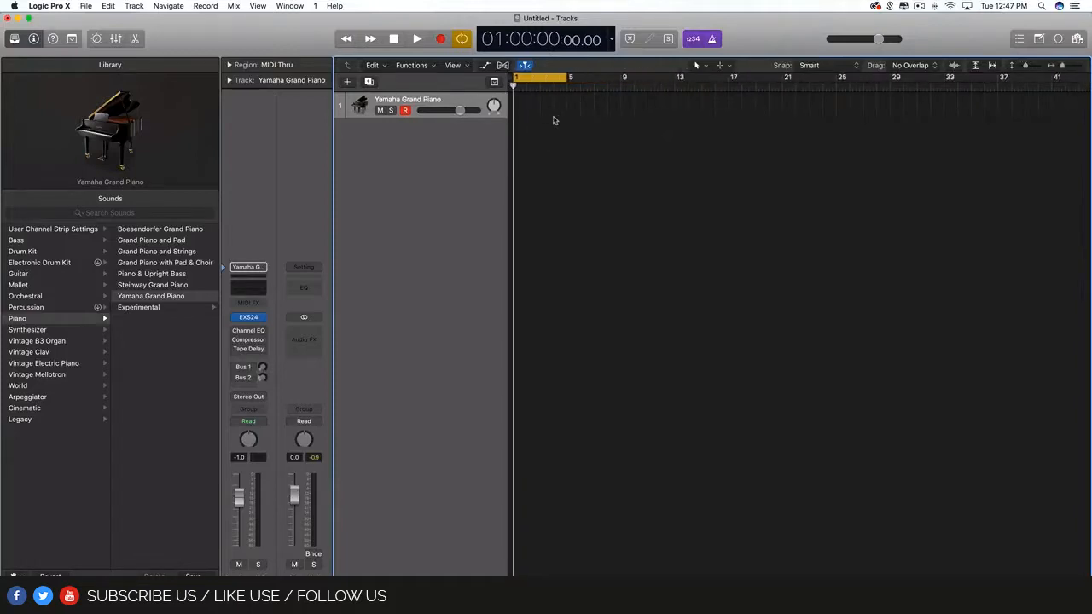
pyautogui.press('super+Right')
pyautogui.press('super+Right')
pyautogui.press('super+Right')
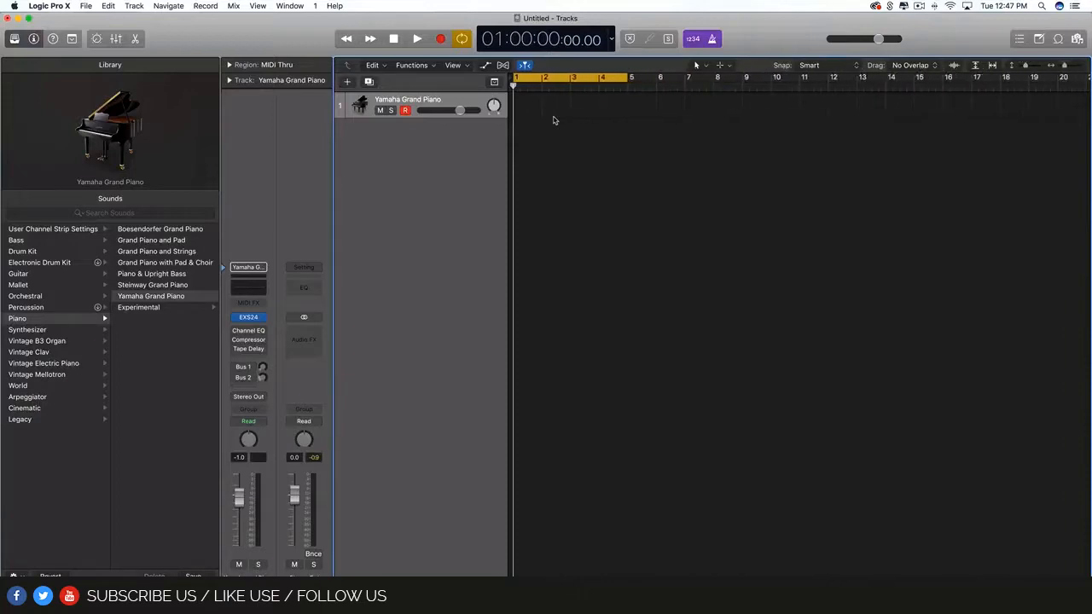
pyautogui.press('super+Left')
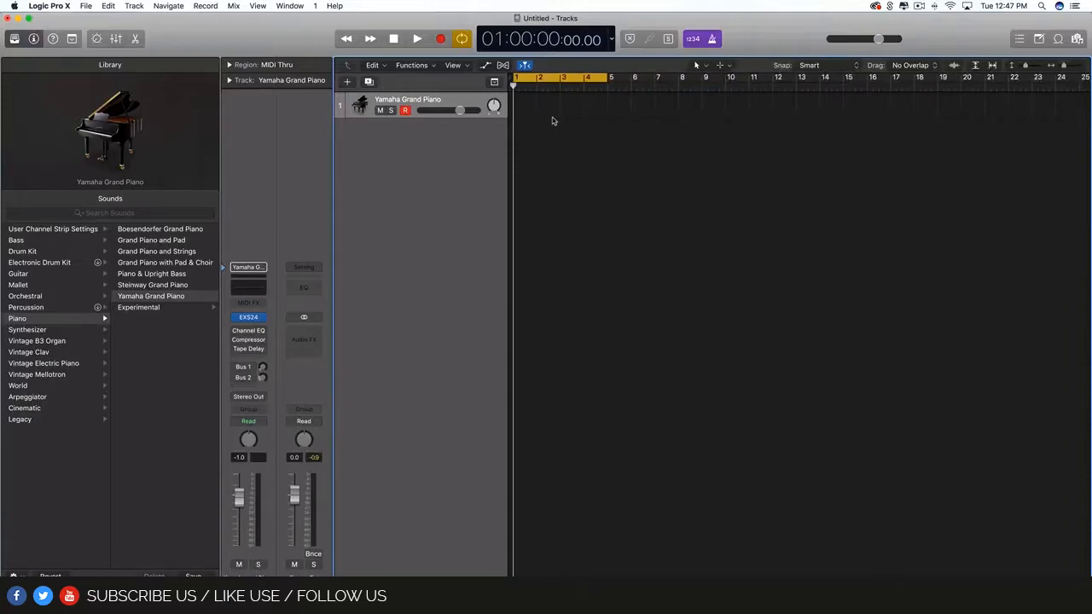
pyautogui.scroll(5, 553, 121)
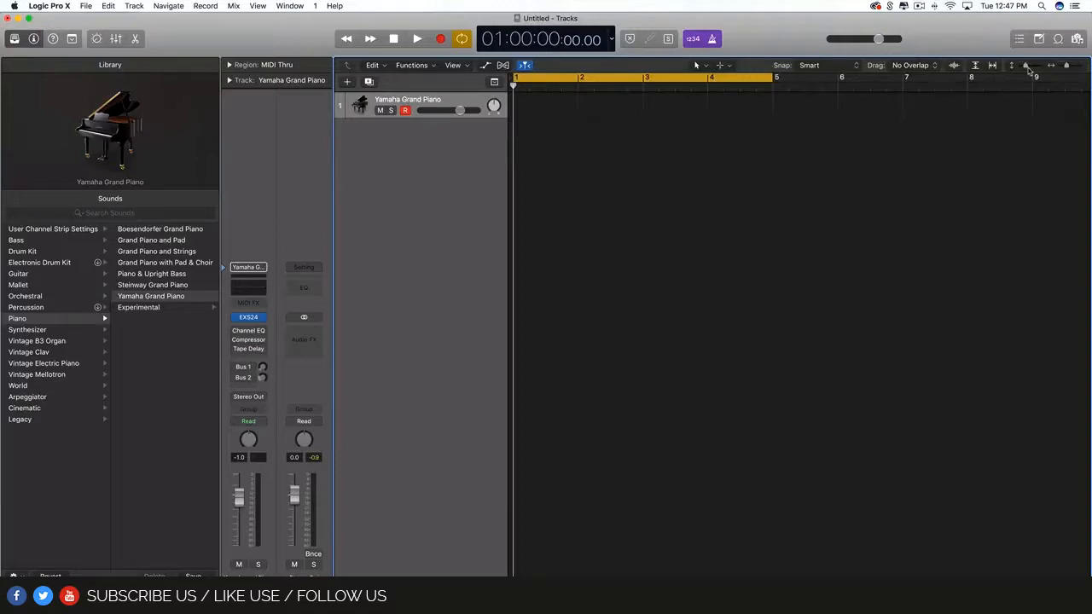
pyautogui.moveTo(1026, 66); pyautogui.dragTo(1065, 67)
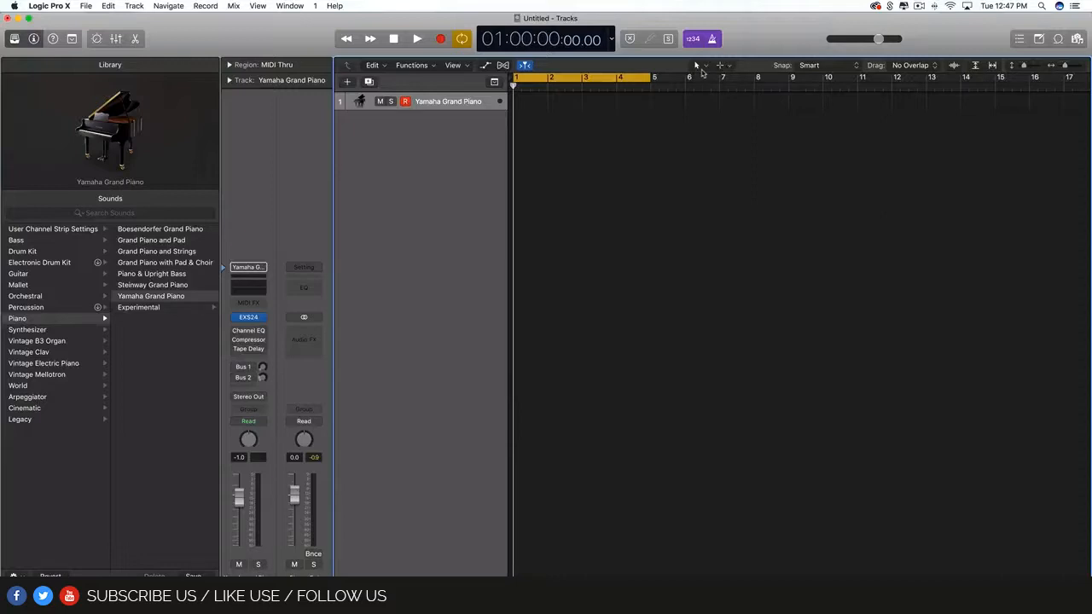
# Step: Keep the Pointer Tool as the Tracks area's primary tool and set the secondary tool to the Pencil Tool
pyautogui.click(702, 66)
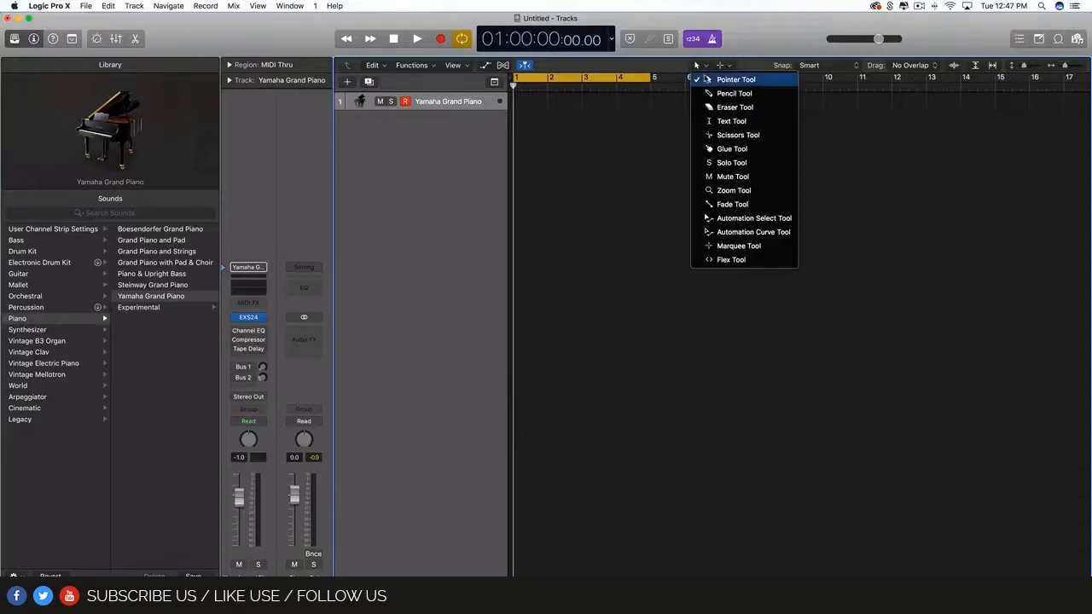
pyautogui.click(707, 79)
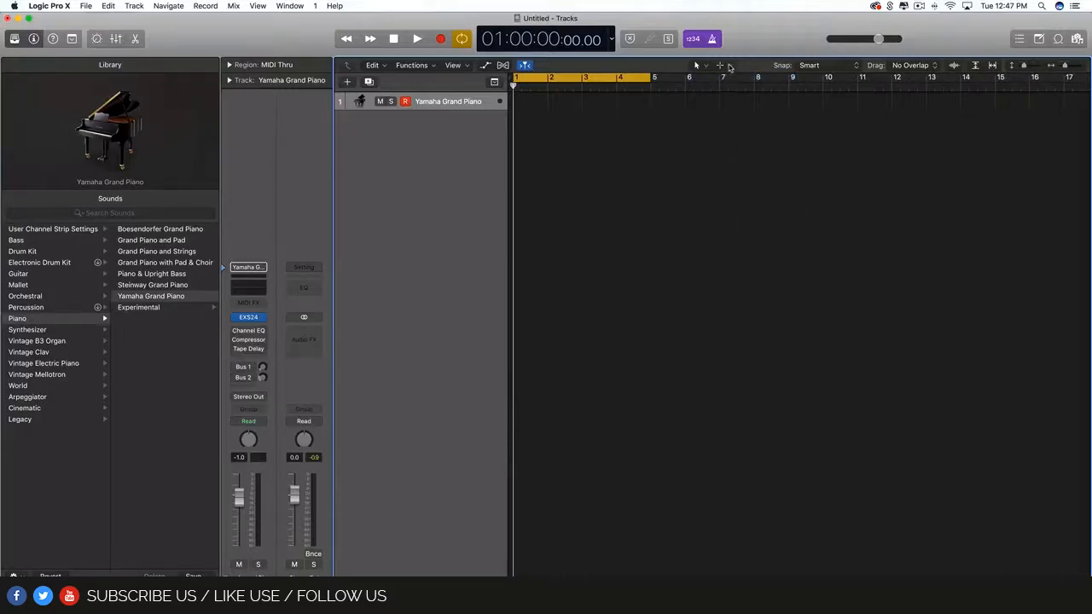
pyautogui.click(729, 67)
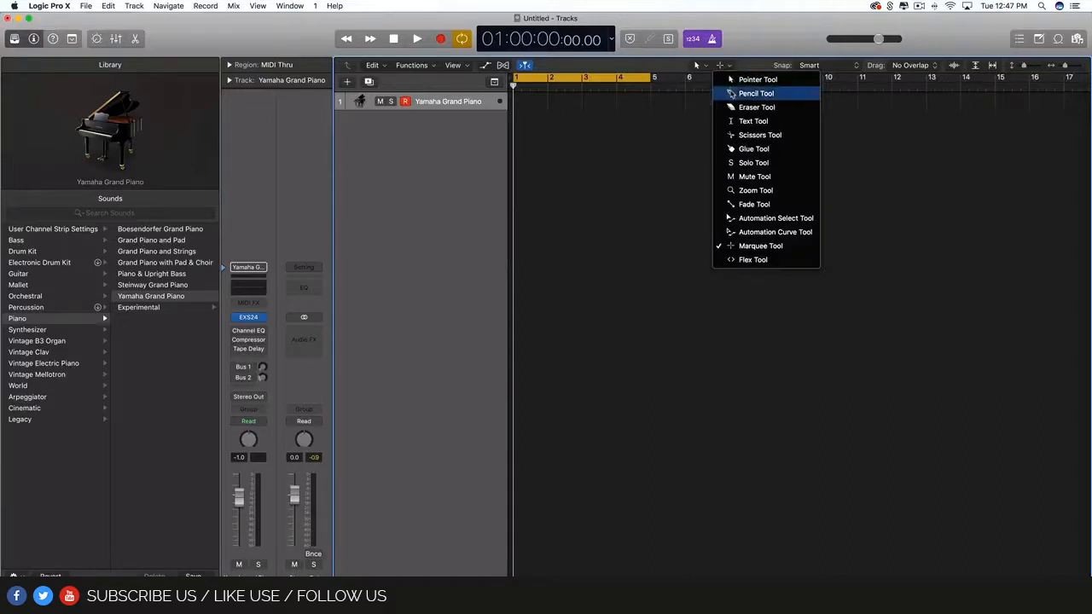
pyautogui.click(731, 92)
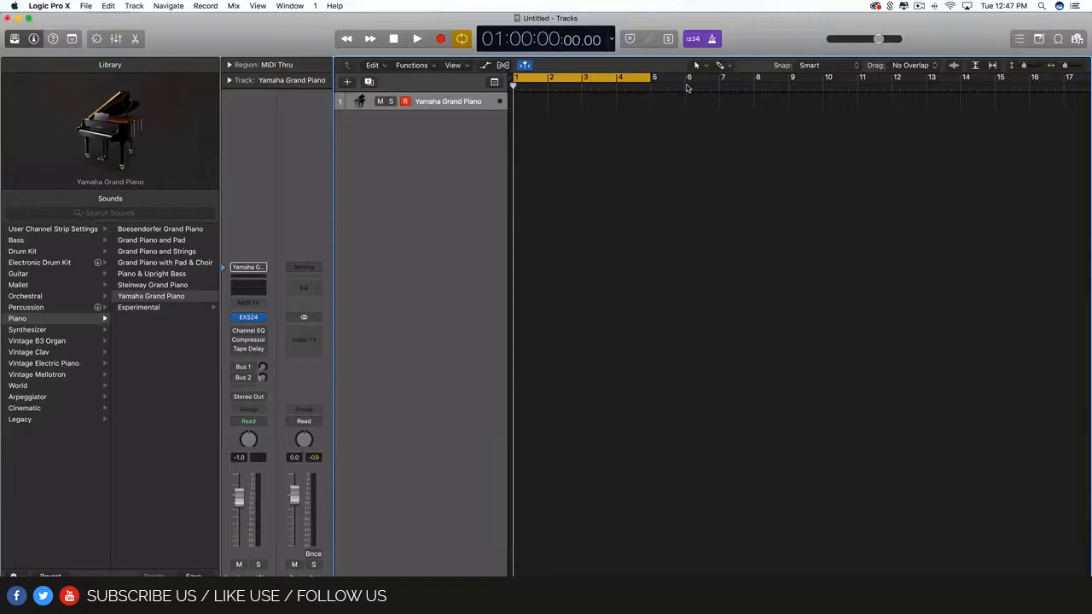
# Step: Draw an empty region at bar 1 on the Yamaha Grand Piano track and extend it across the four-bar cycle range
pyautogui.click(535, 110)
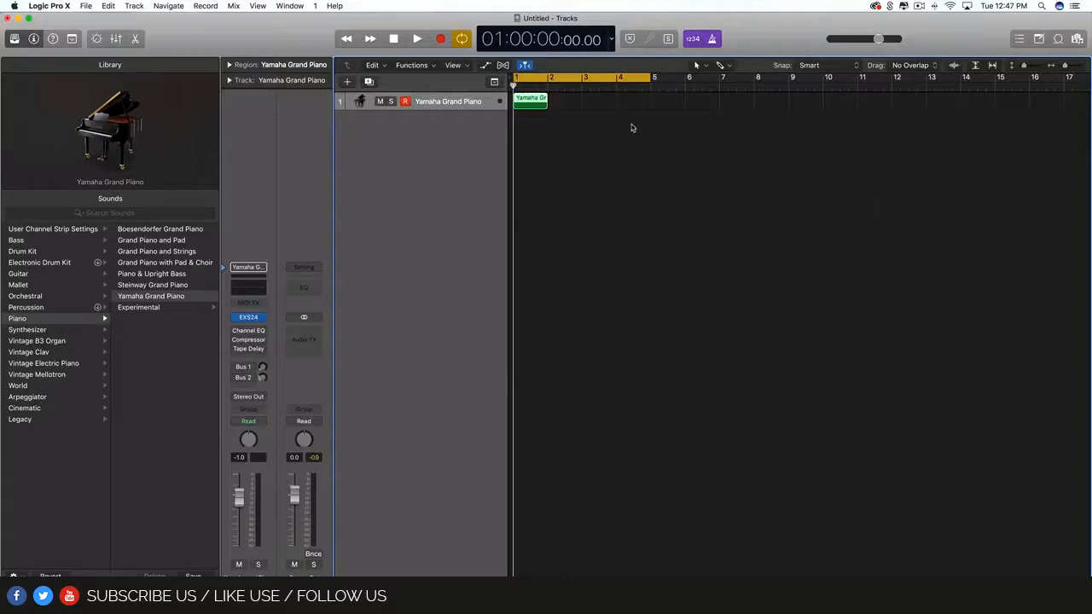
pyautogui.moveTo(538, 107)
pyautogui.mouseDown()
pyautogui.moveTo(564, 105)
pyautogui.moveTo(519, 103)
pyautogui.mouseUp()
pyautogui.press('space')
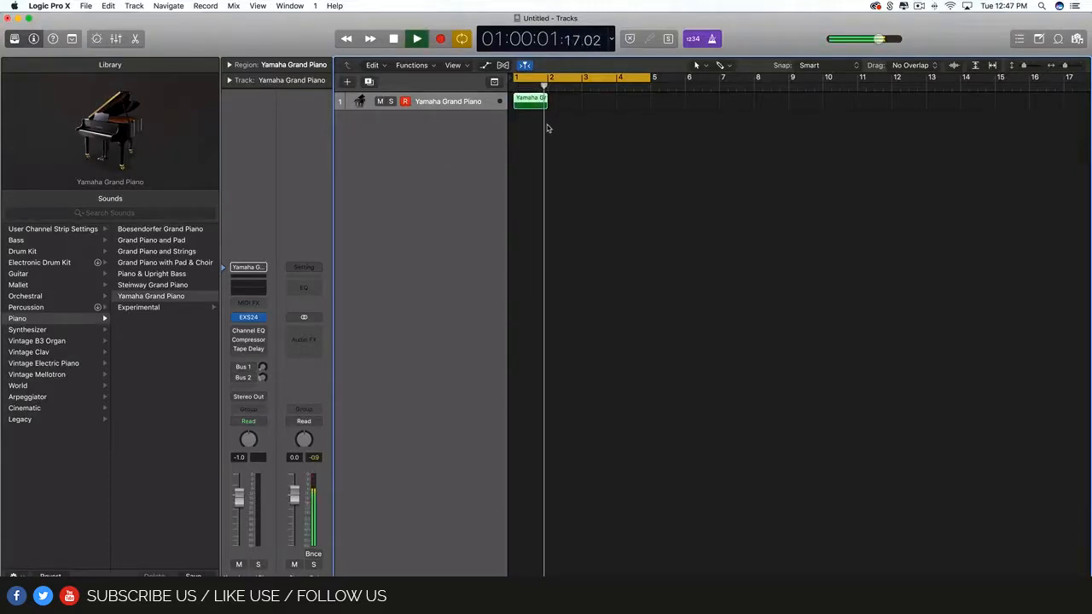
pyautogui.press('space')
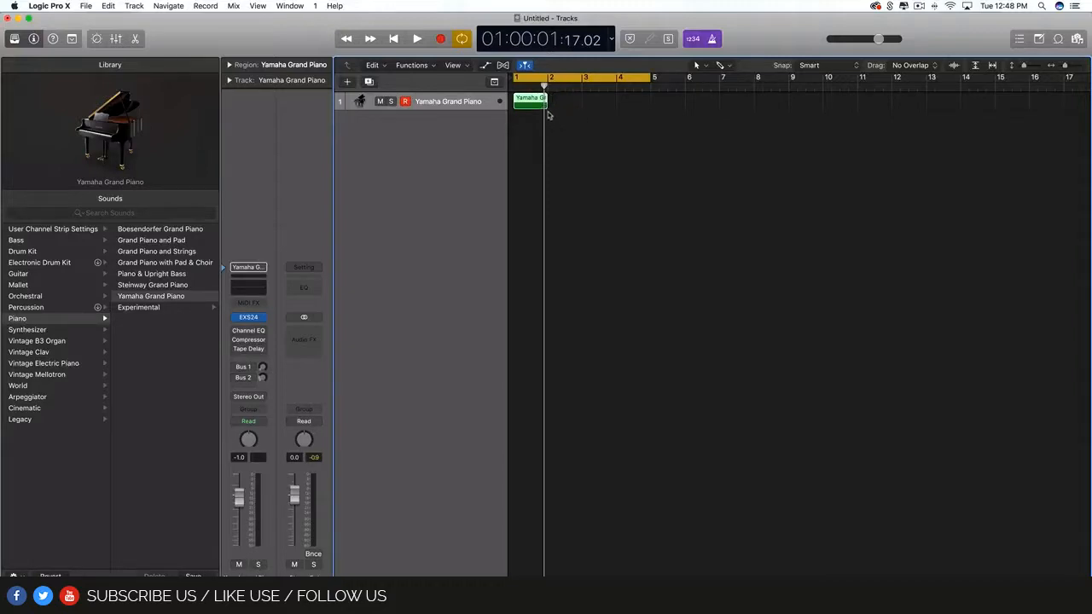
pyautogui.moveTo(547, 108); pyautogui.dragTo(650, 101)
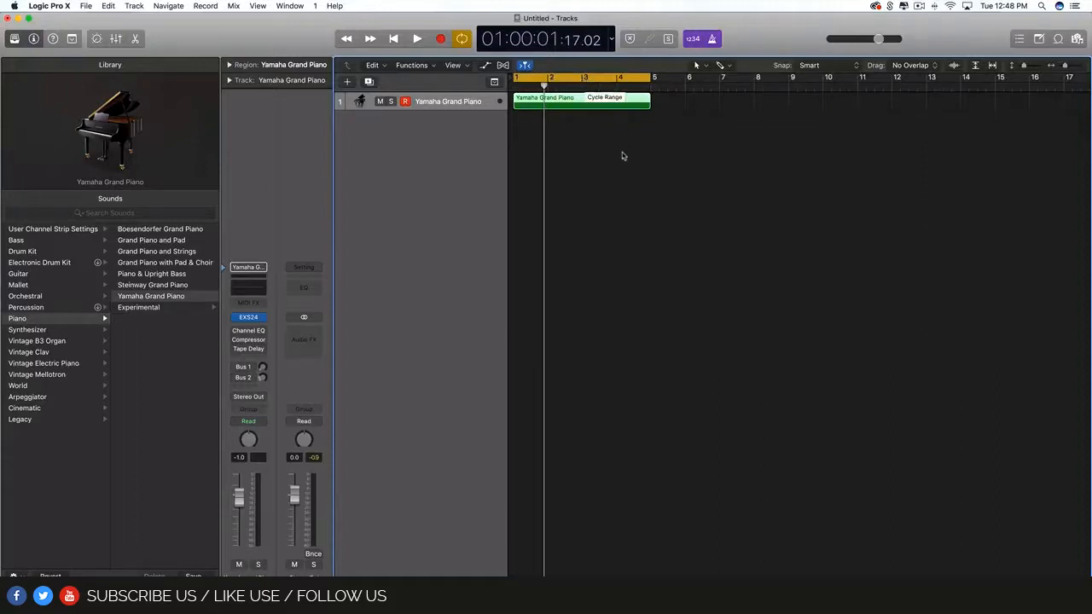
pyautogui.moveTo(622, 152); pyautogui.dragTo(604, 105)
# Step: Open the four-bar region in an enlarged Piano Roll and return the playhead to the start of bar 1
pyautogui.doubleClick(579, 101)
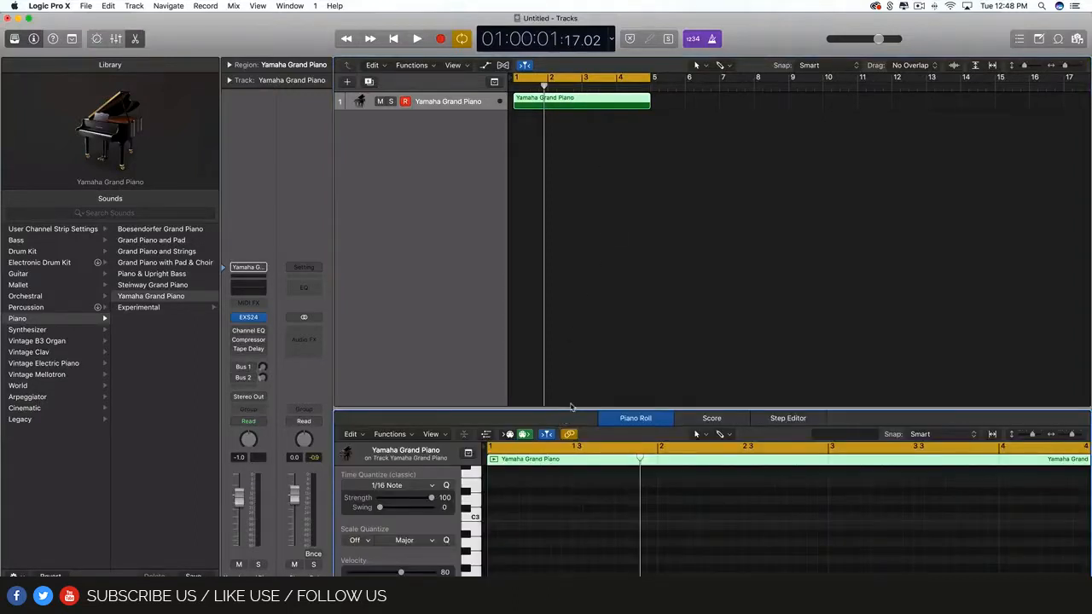
pyautogui.moveTo(571, 407); pyautogui.dragTo(585, 168)
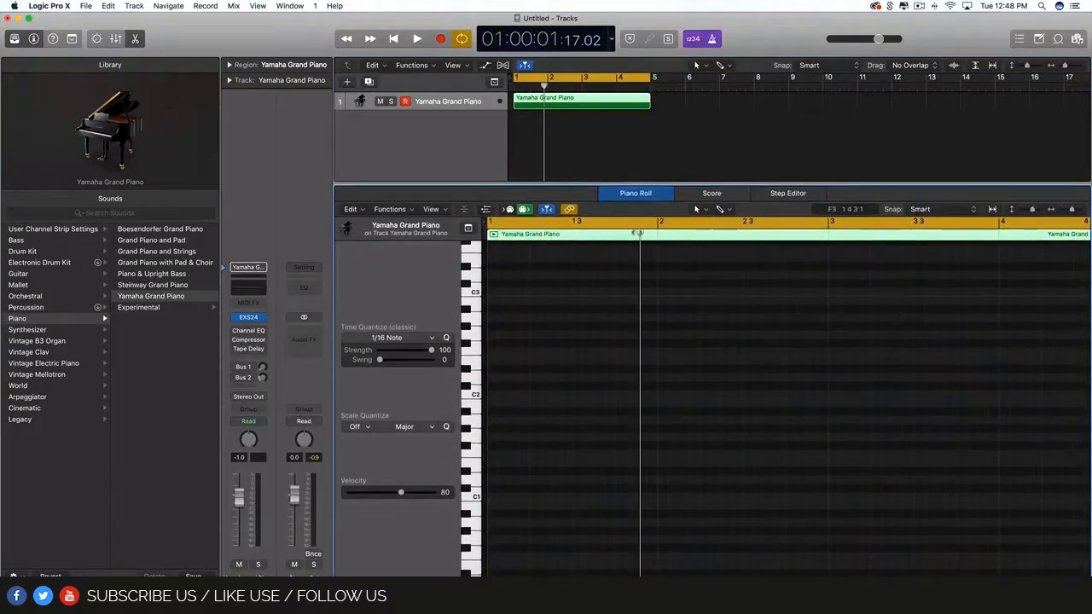
pyautogui.moveTo(639, 233); pyautogui.dragTo(485, 239)
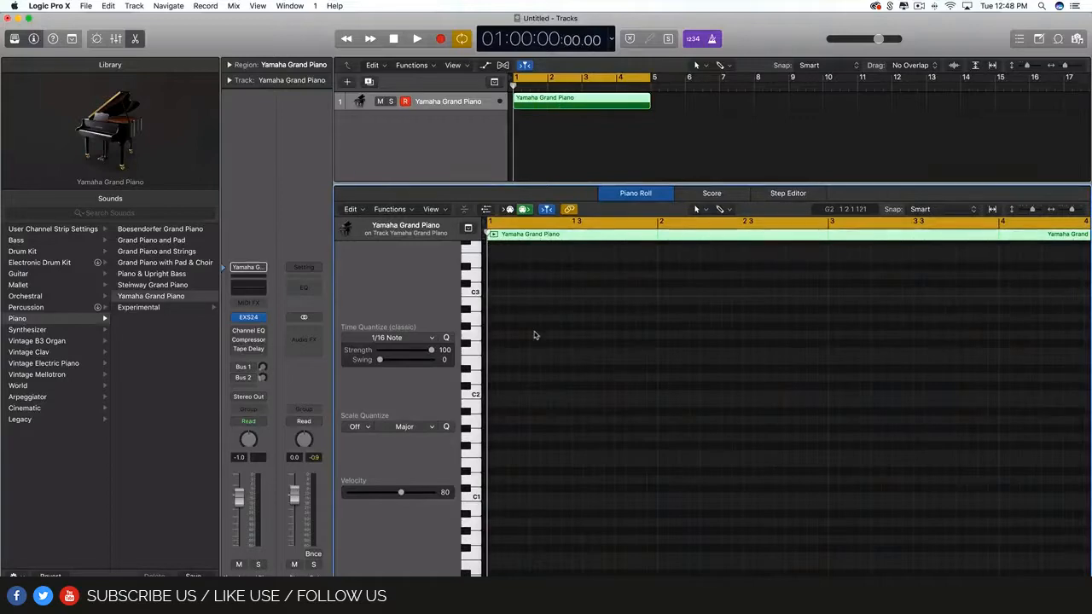
# Step: Draw a short C1 note at the start of bar 1 in the Piano Roll, delete it and draw it again
pyautogui.scroll(-2, 548, 419)
pyautogui.scroll(-2, 547, 417)
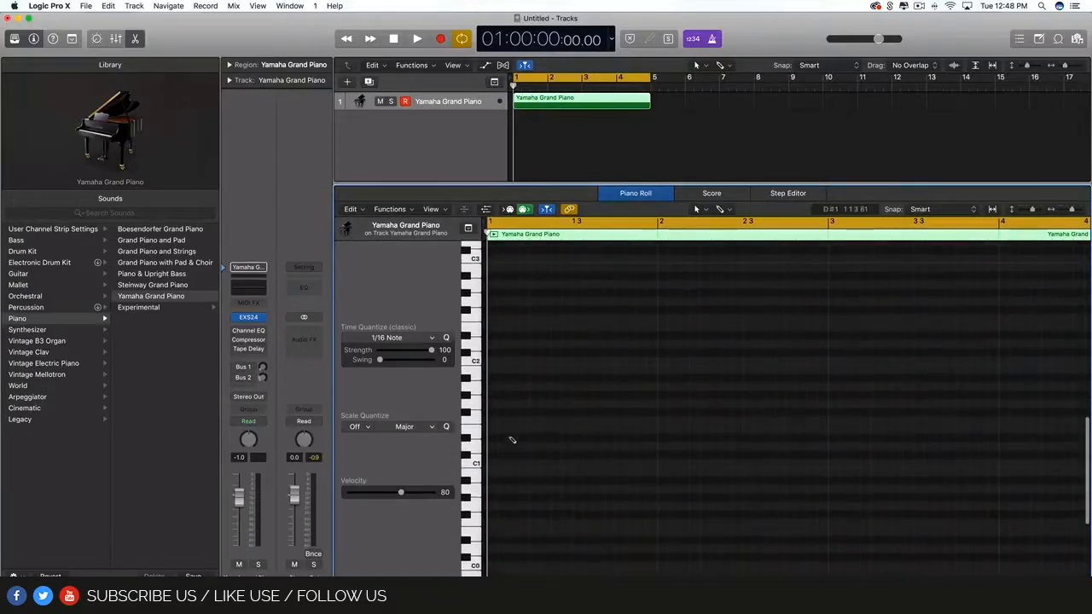
pyautogui.scroll(-1, 504, 460)
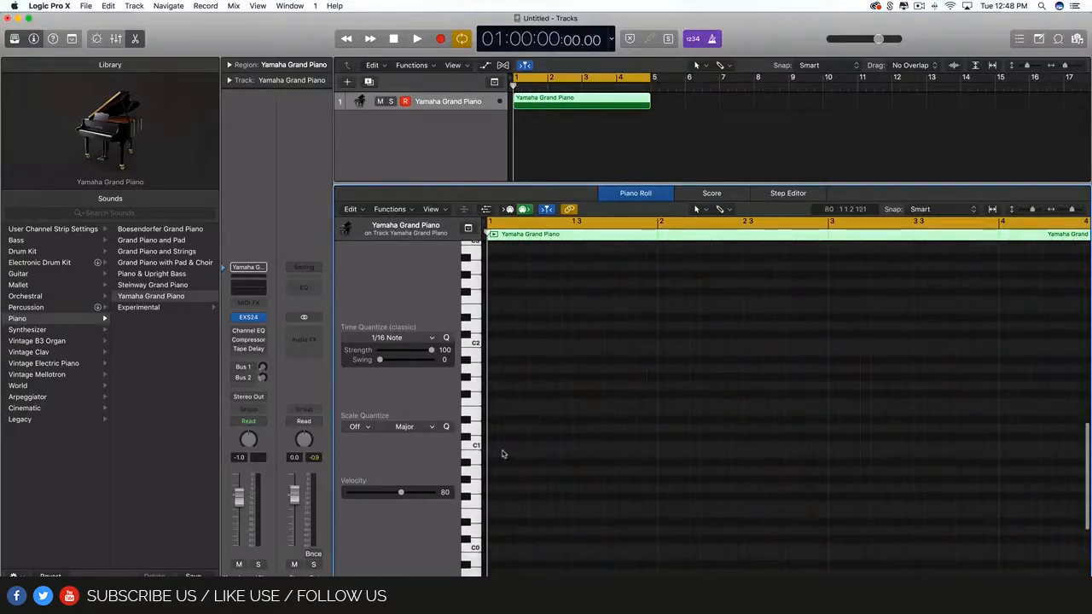
pyautogui.scroll(-1, 503, 454)
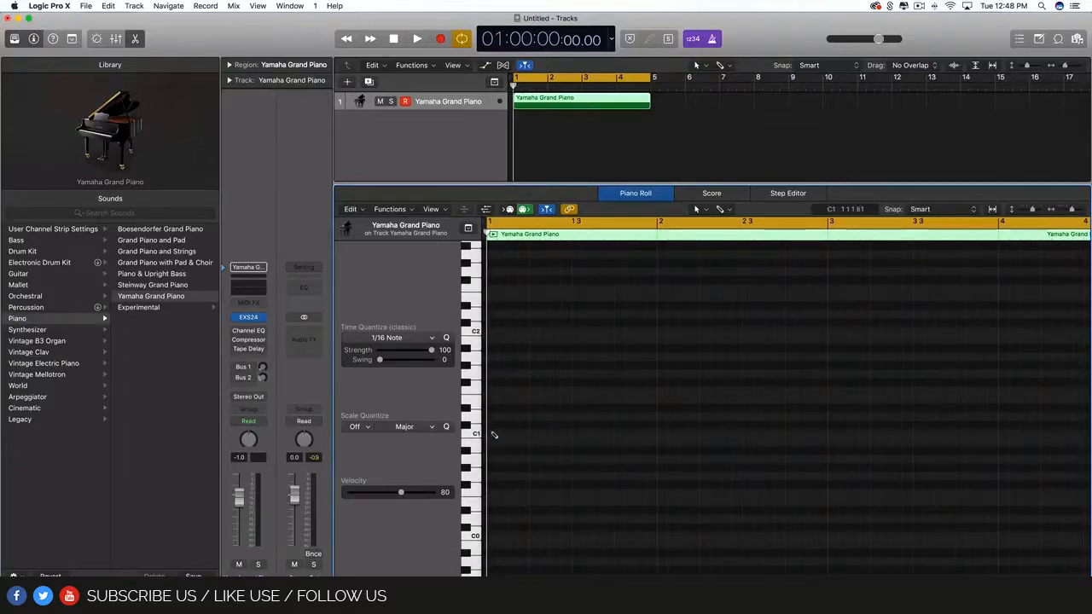
pyautogui.click(490, 434)
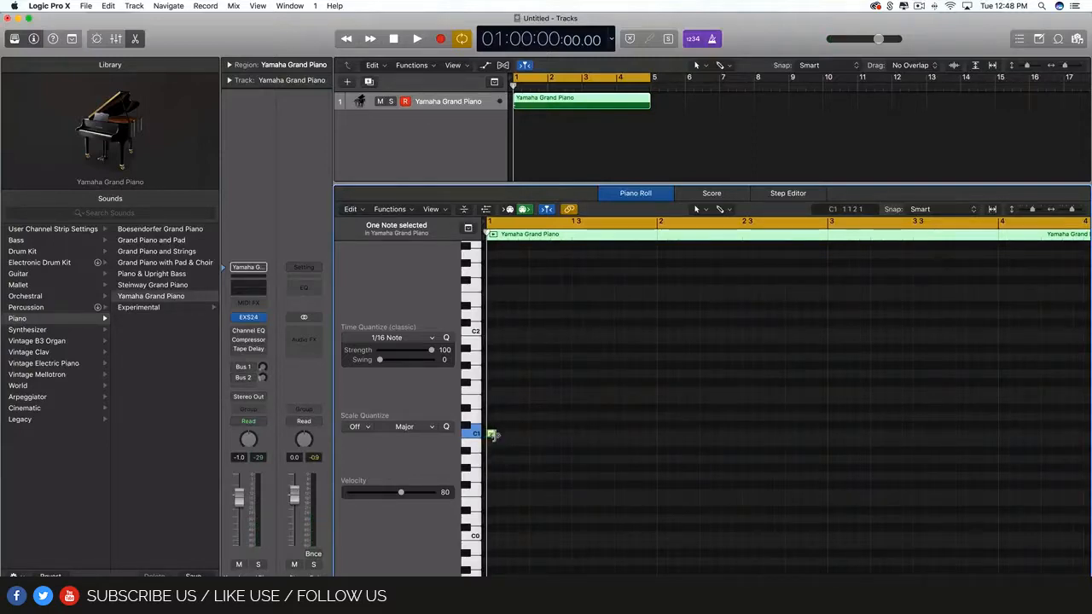
pyautogui.moveTo(492, 435)
pyautogui.click(504, 438)
pyautogui.click(491, 435)
pyautogui.press('Delete')
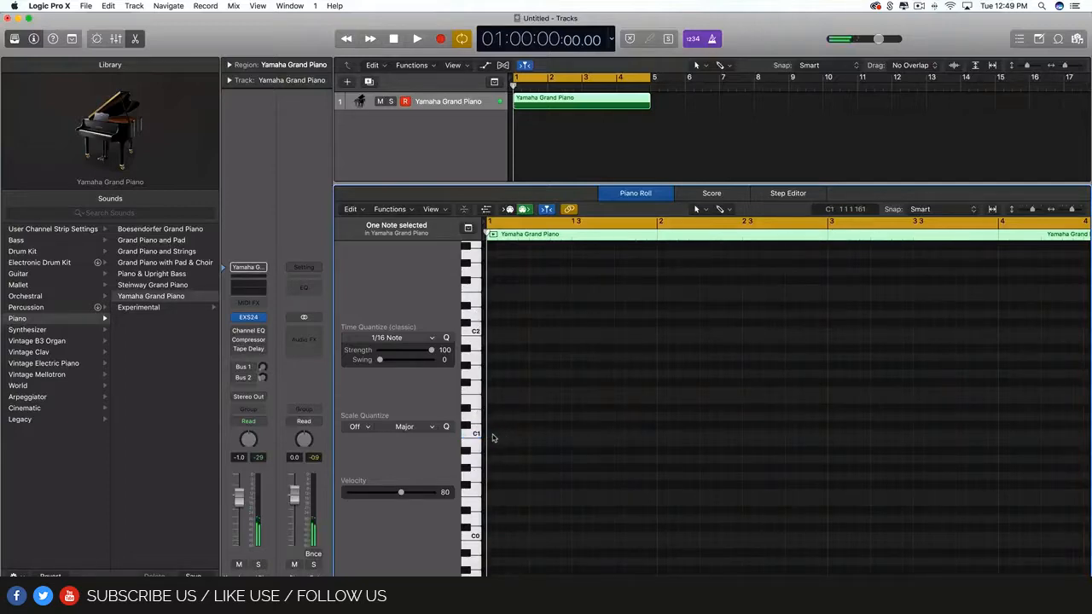
pyautogui.click(492, 434)
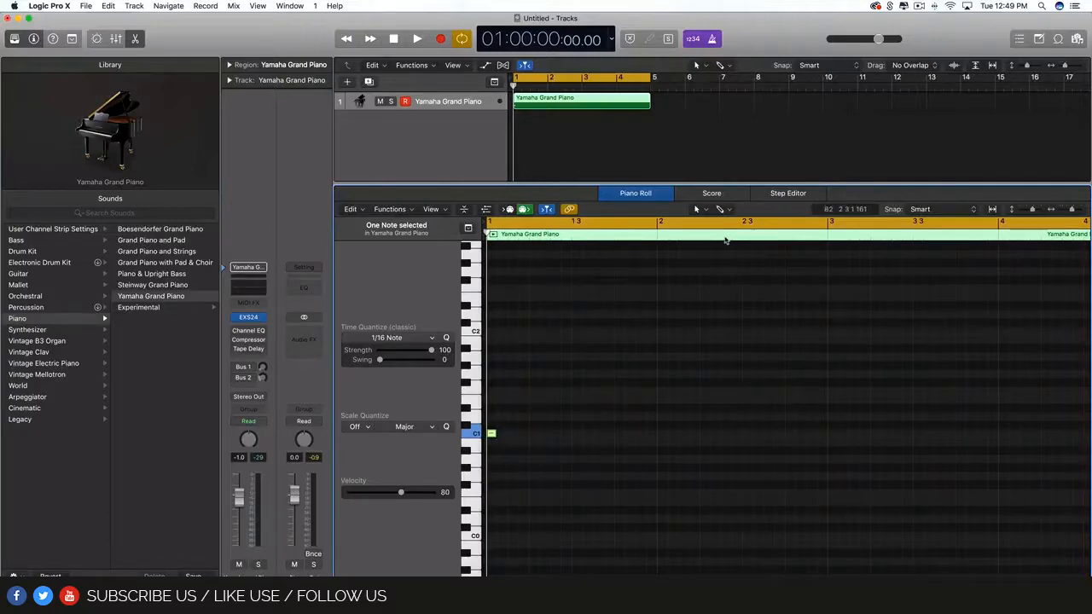
# Step: Keep the Pencil Tool as the Piano Roll's secondary tool and lengthen the C1 note to fill bar 1
pyautogui.click(723, 211)
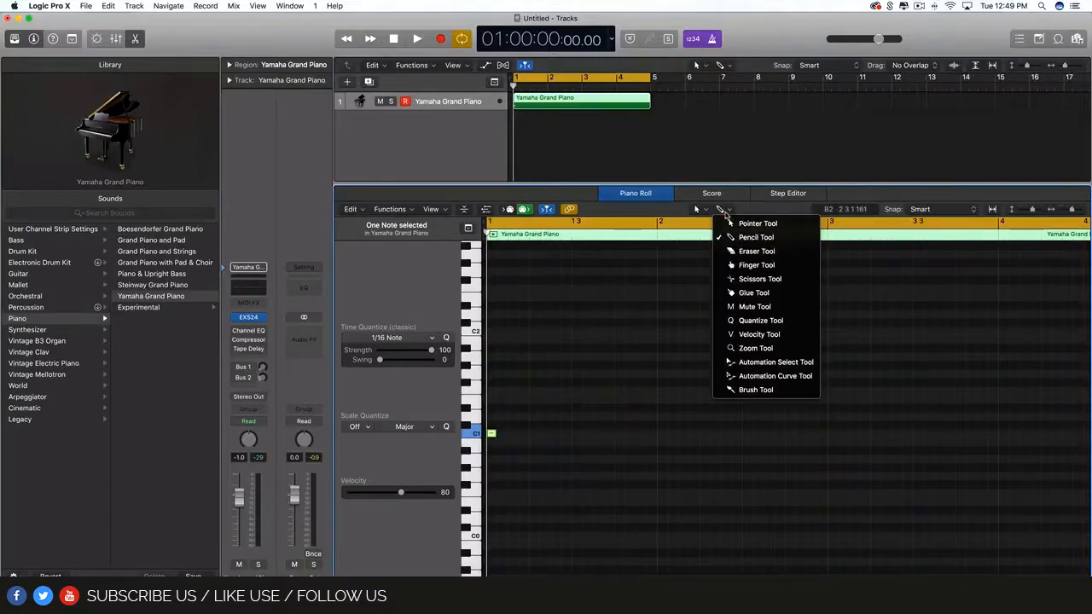
pyautogui.click(725, 215)
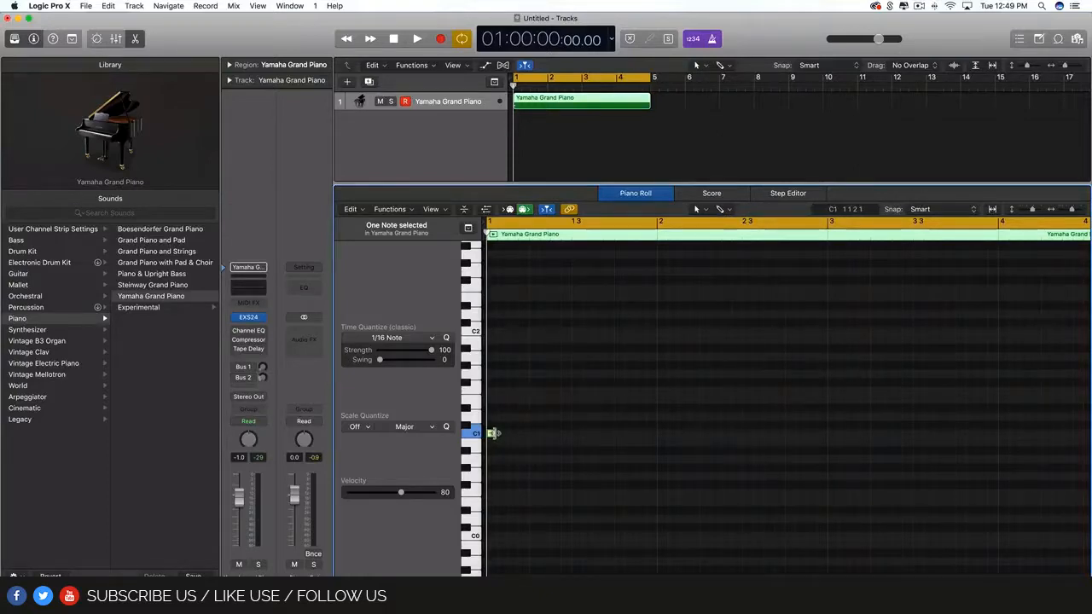
pyautogui.moveTo(496, 435); pyautogui.dragTo(651, 433)
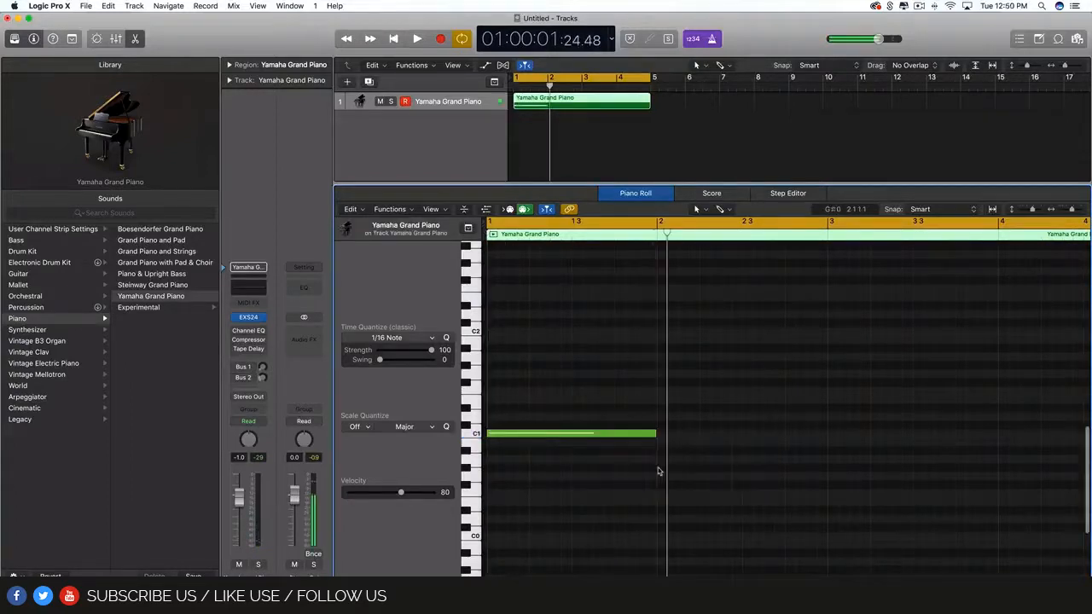
# Step: Audition the C1 note with the metronome off and switch the metronome back on
pyautogui.click(713, 39)
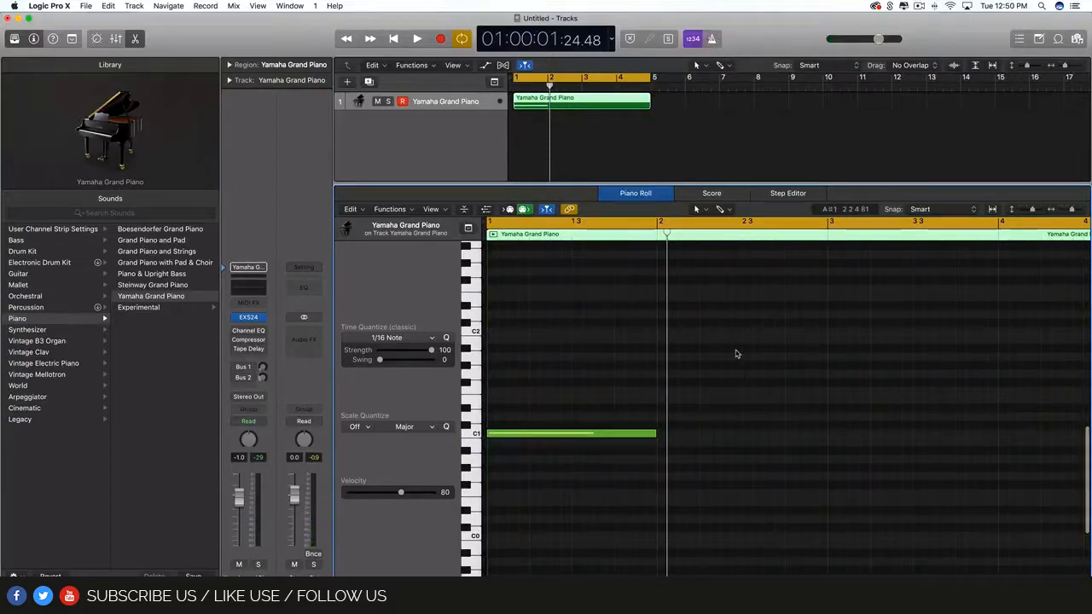
pyautogui.press('space')
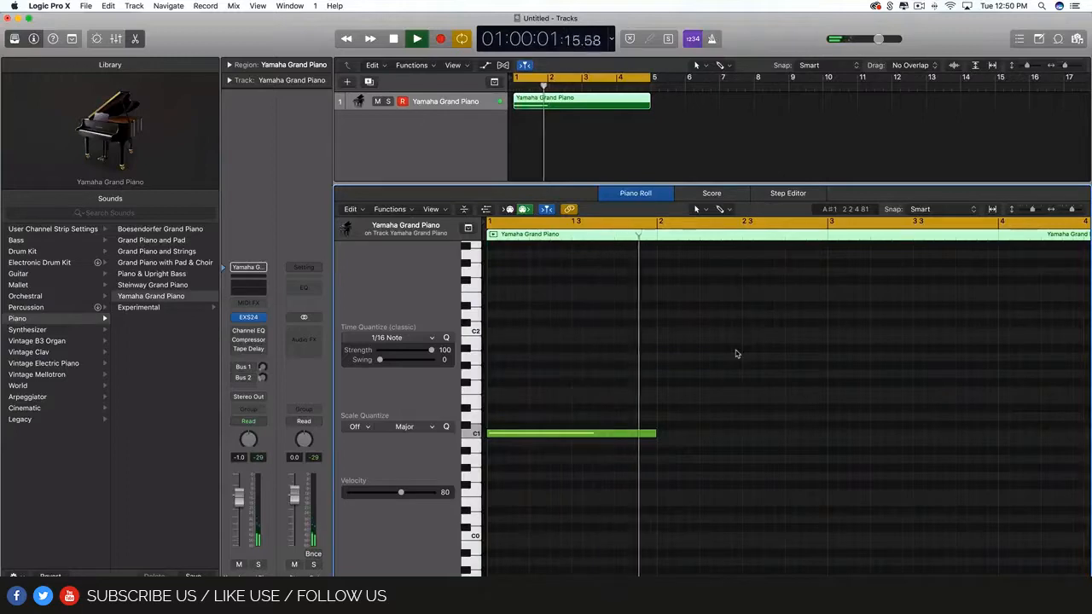
pyautogui.press('space')
pyautogui.click(712, 39)
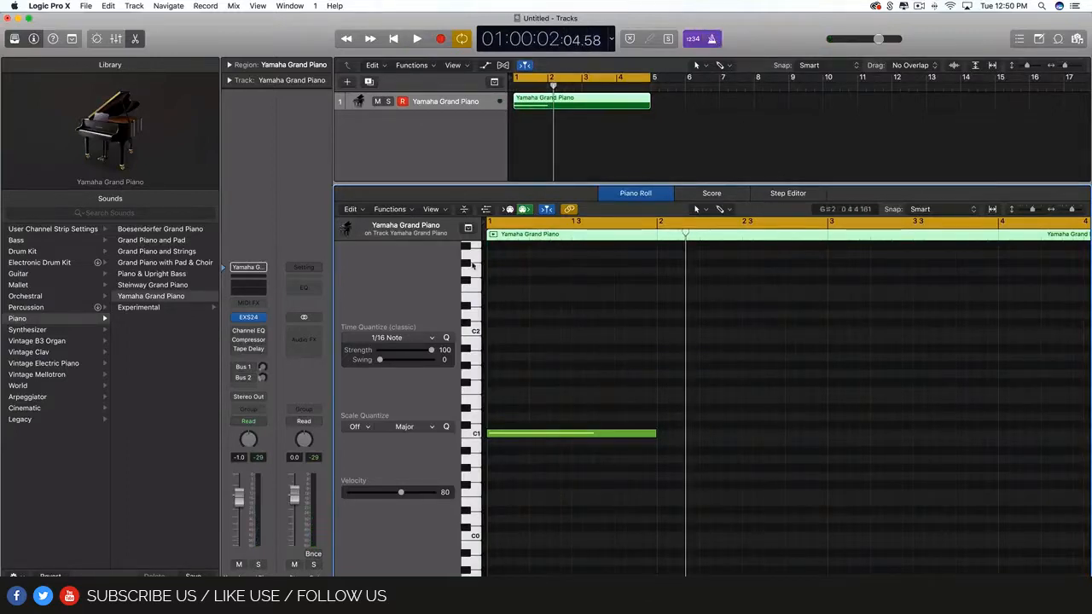
# Step: Look at the Mixer and return to the Piano Roll editor
pyautogui.click(117, 40)
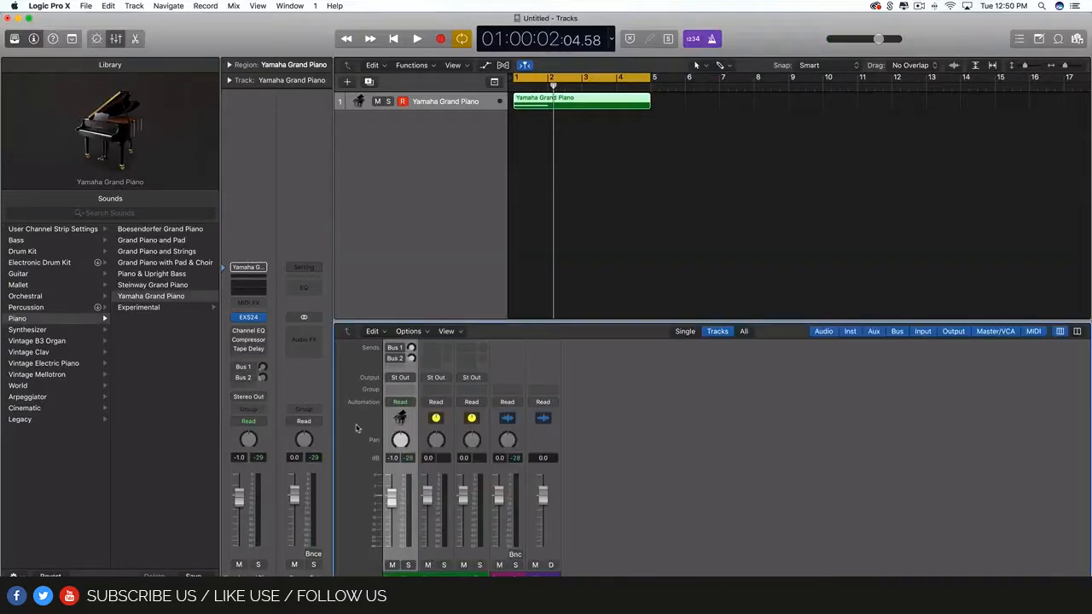
pyautogui.click(116, 40)
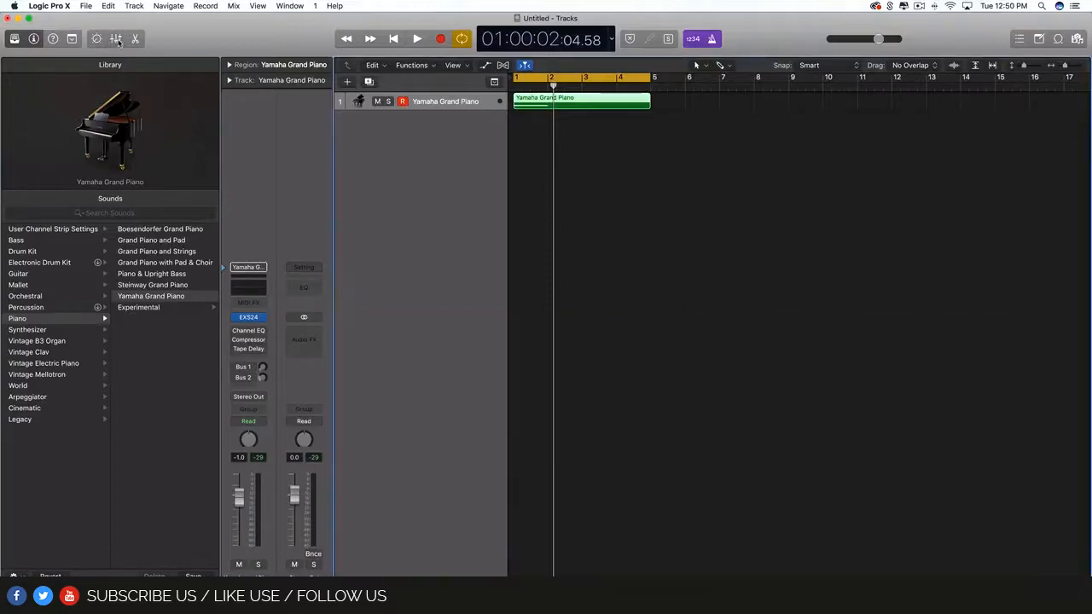
pyautogui.click(135, 39)
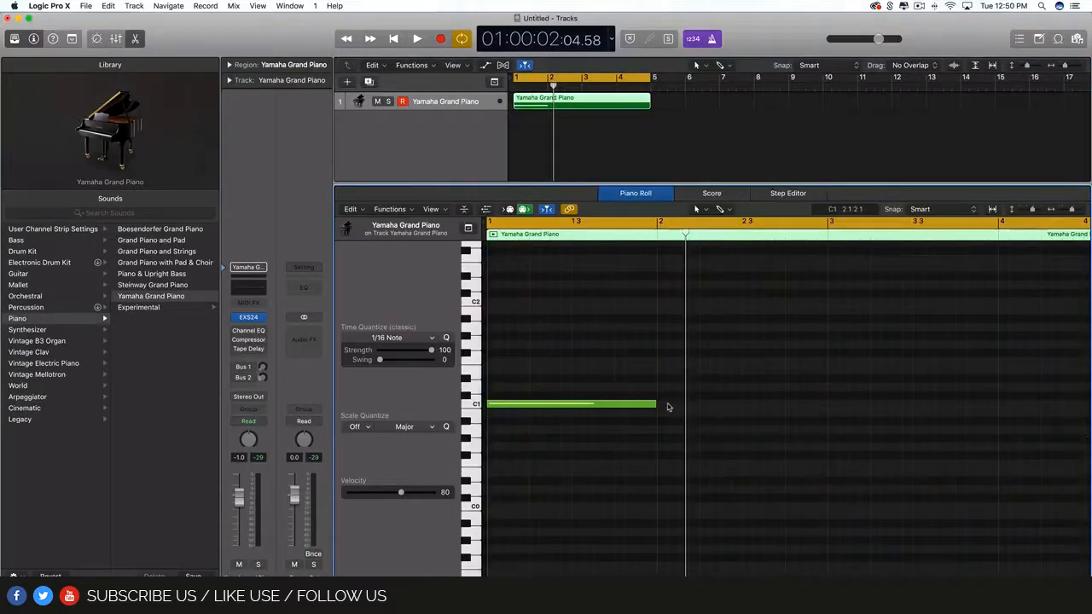
# Step: Return the playhead to the start of bar 1 and draw one-bar C1 notes at bars 2, 3 and 4
pyautogui.moveTo(684, 236); pyautogui.dragTo(573, 240)
pyautogui.press('Return')
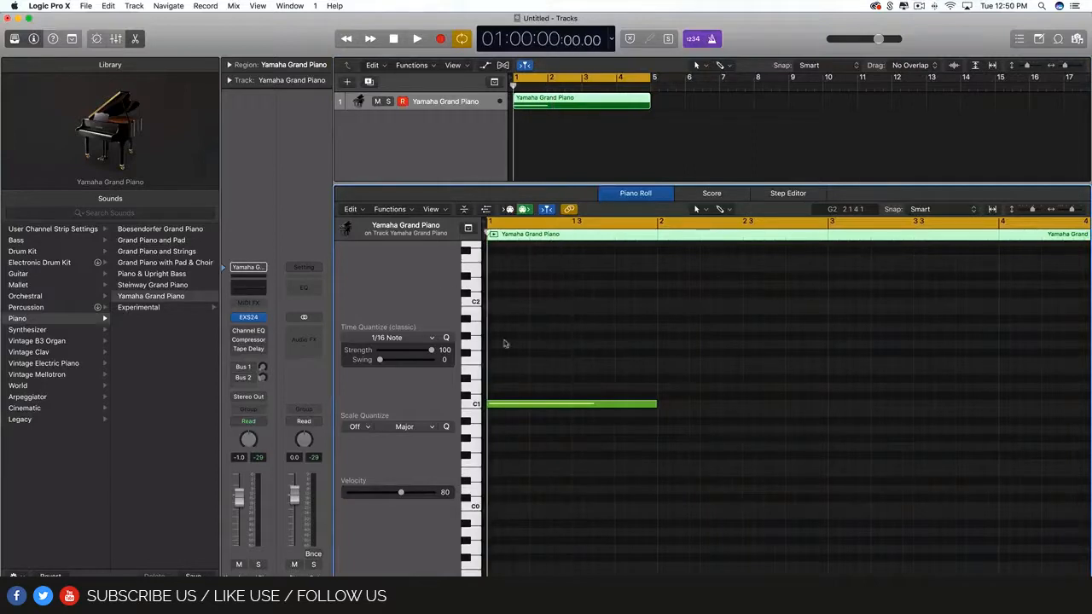
pyautogui.scroll(2, 597, 478)
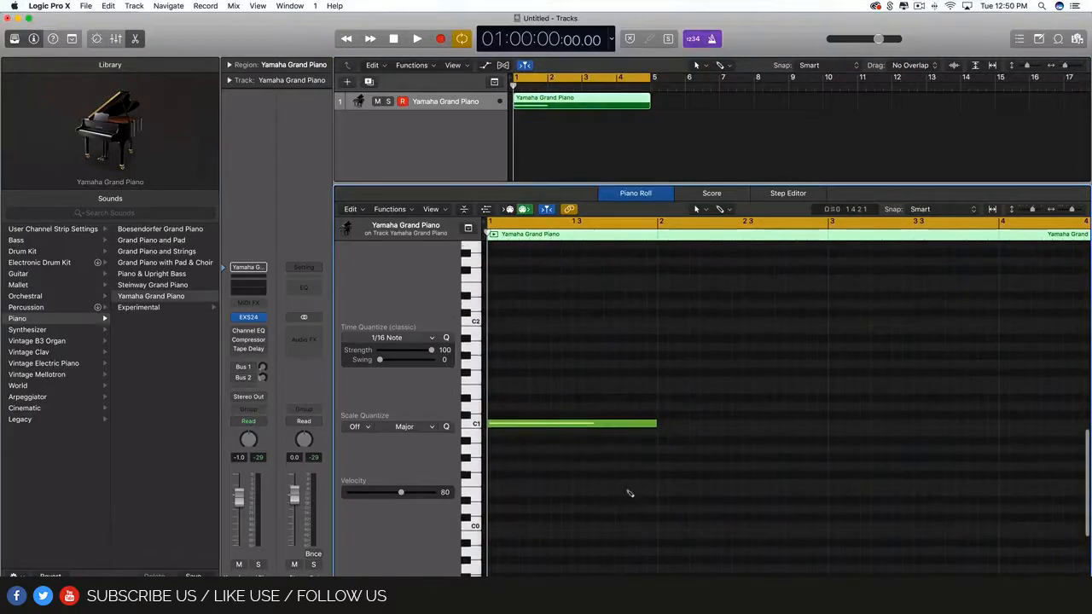
pyautogui.click(662, 424)
pyautogui.hscroll(3, 724, 476)
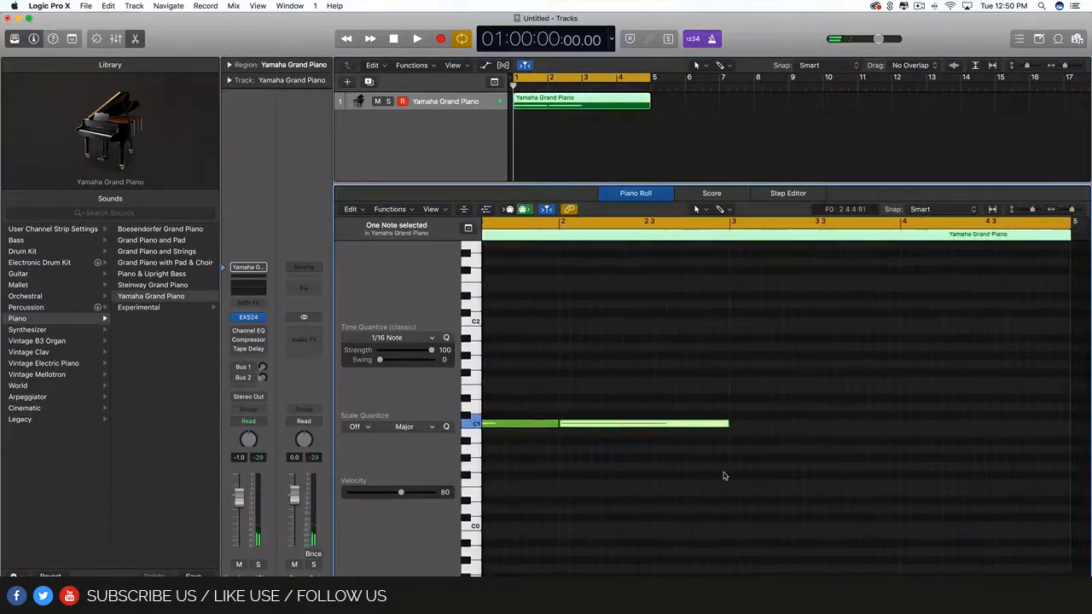
pyautogui.click(728, 425)
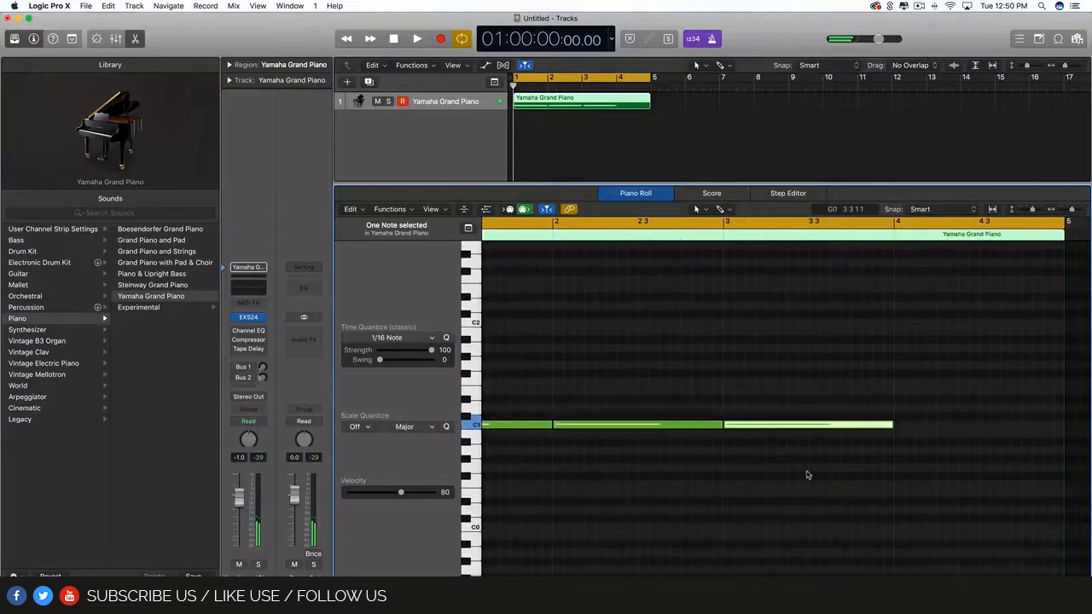
pyautogui.hscroll(3, 809, 475)
pyautogui.click(807, 426)
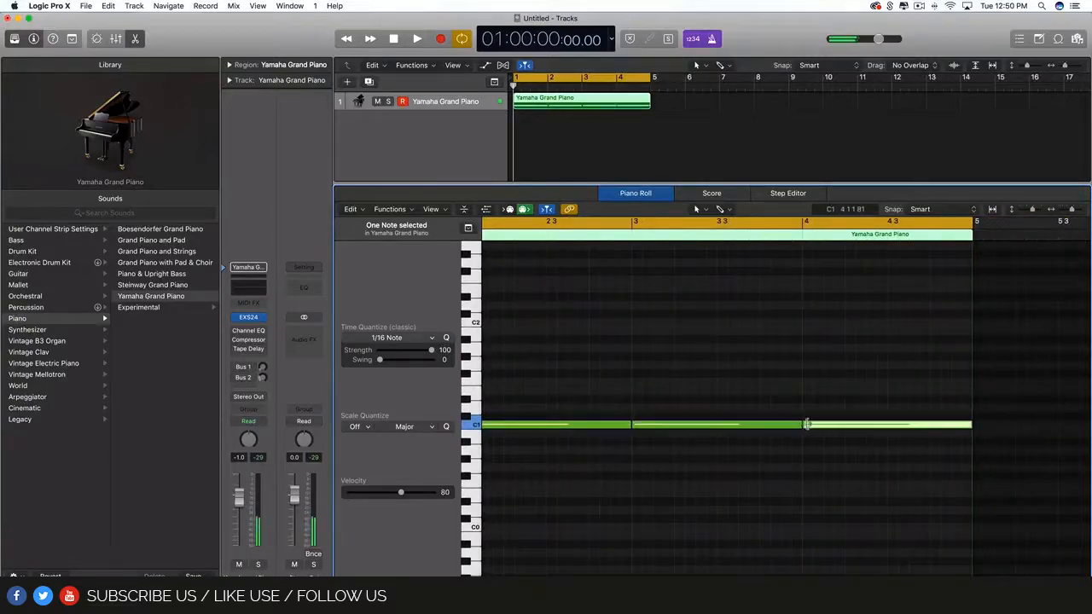
# Step: Fit the whole four-bar region in the Piano Roll and select its four C1 notes together
pyautogui.hscroll(-6, 804, 346)
pyautogui.scroll(-2, 796, 506)
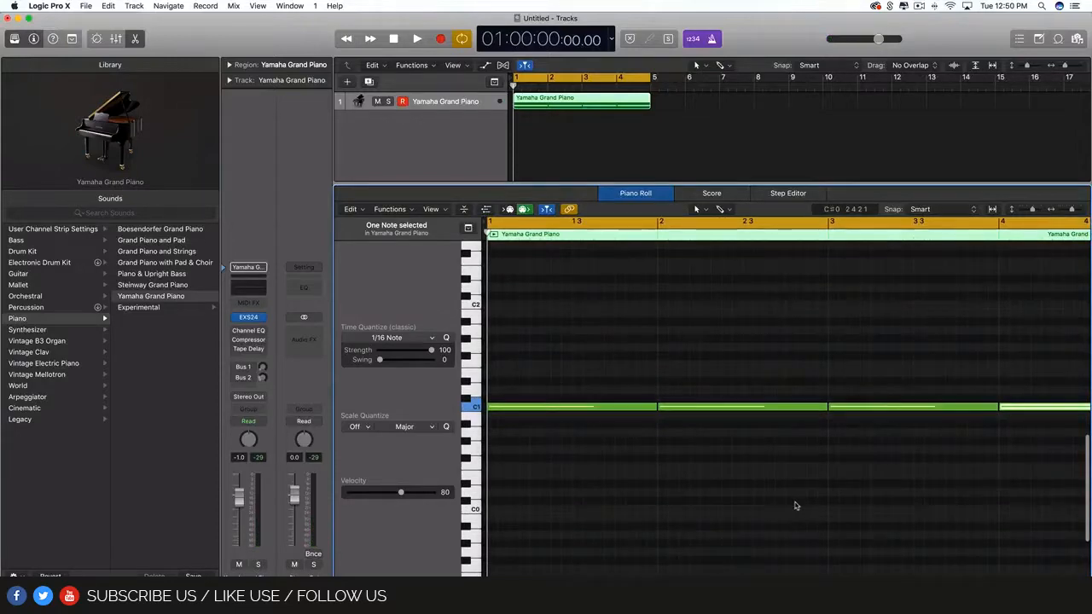
pyautogui.press('super+Left')
pyautogui.press('super+Left')
pyautogui.click(518, 368)
pyautogui.moveTo(518, 368); pyautogui.dragTo(801, 414)
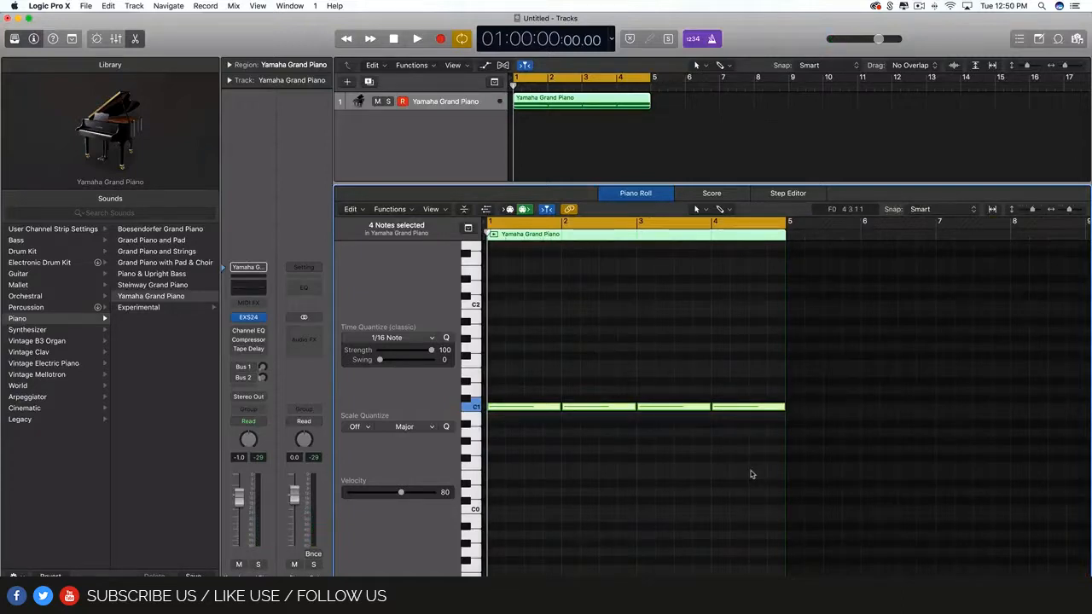
pyautogui.press('super+Right')
pyautogui.press('super+Right')
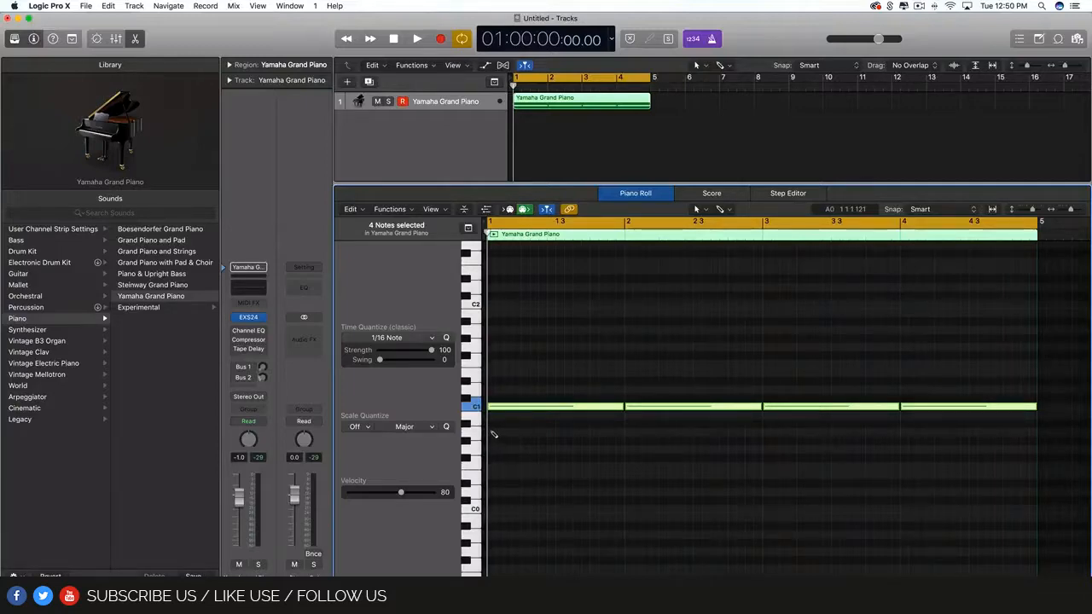
# Step: Draw one-bar notes below the C1 row: A0 in bar 1, G0 in bar 2, F0 in bar 3 and G0 in bar 4
pyautogui.click(493, 432)
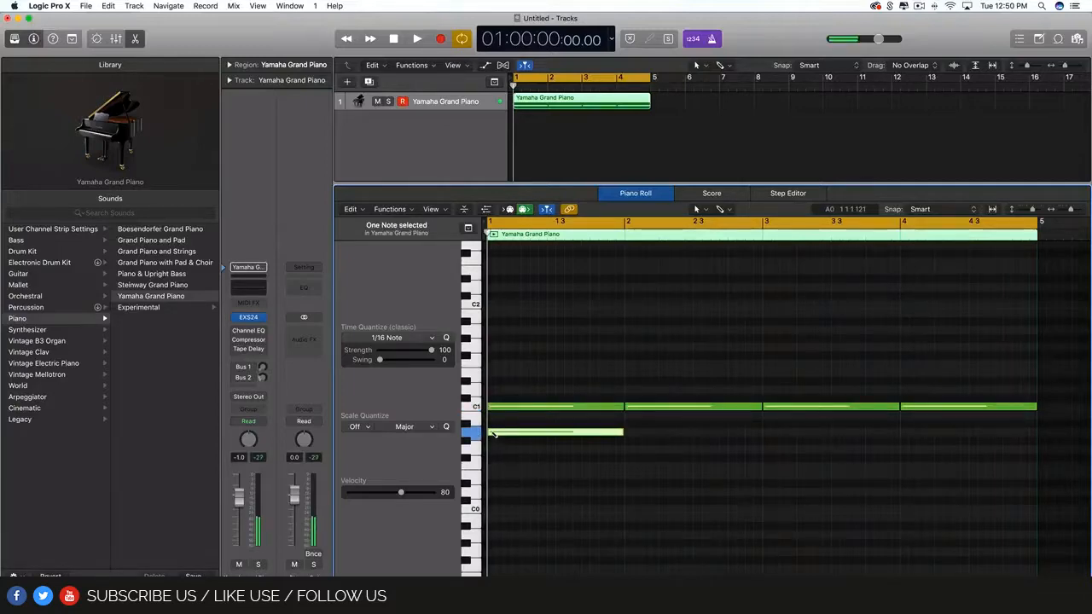
pyautogui.keyDown('super'); pyautogui.click(629, 451); pyautogui.keyUp('super')
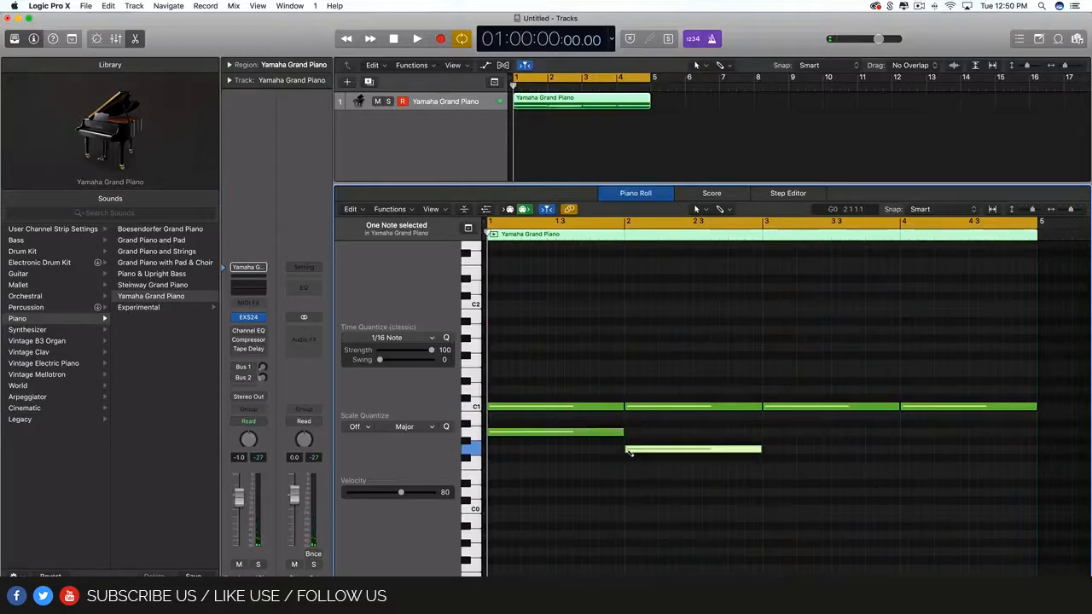
pyautogui.keyDown('super'); pyautogui.click(766, 466); pyautogui.keyUp('super')
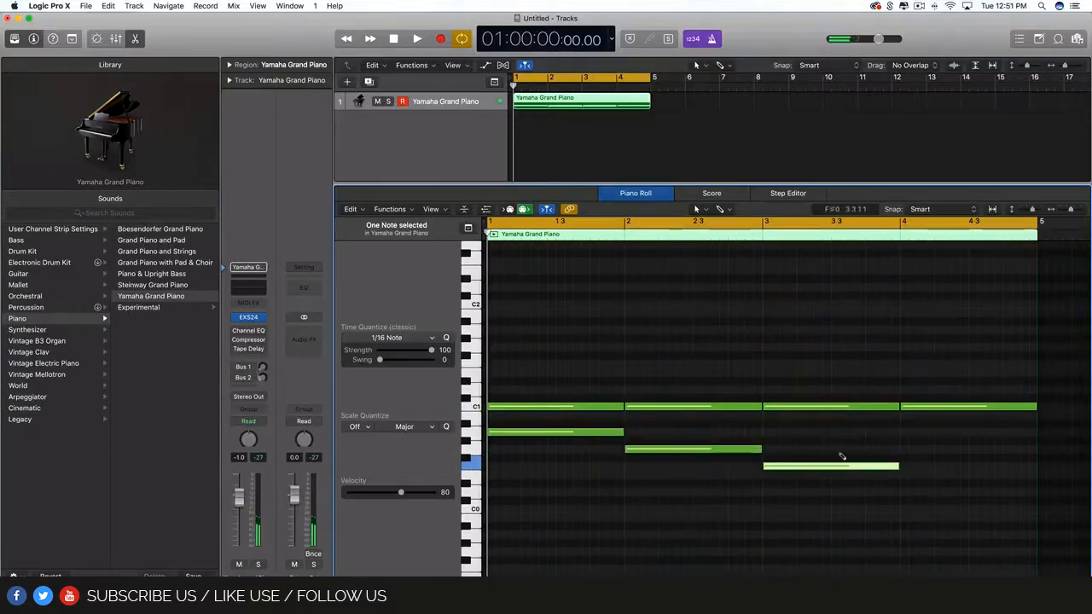
pyautogui.keyDown('super'); pyautogui.click(903, 450); pyautogui.keyUp('super')
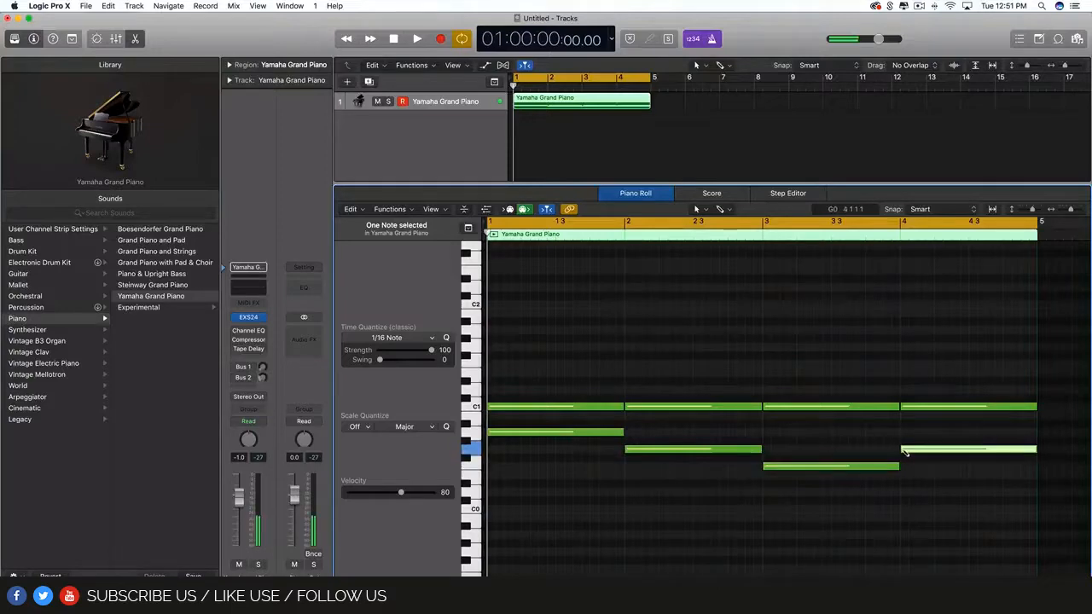
# Step: Deselect the notes and play back the beginning of the two-note pattern
pyautogui.click(887, 494)
pyautogui.press('space')
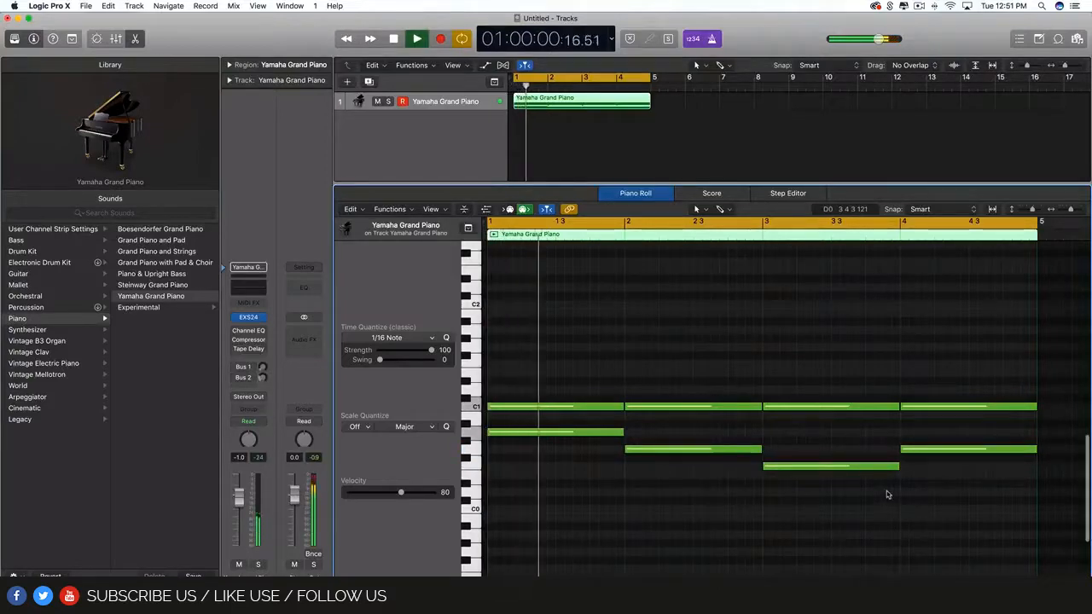
pyautogui.press('space')
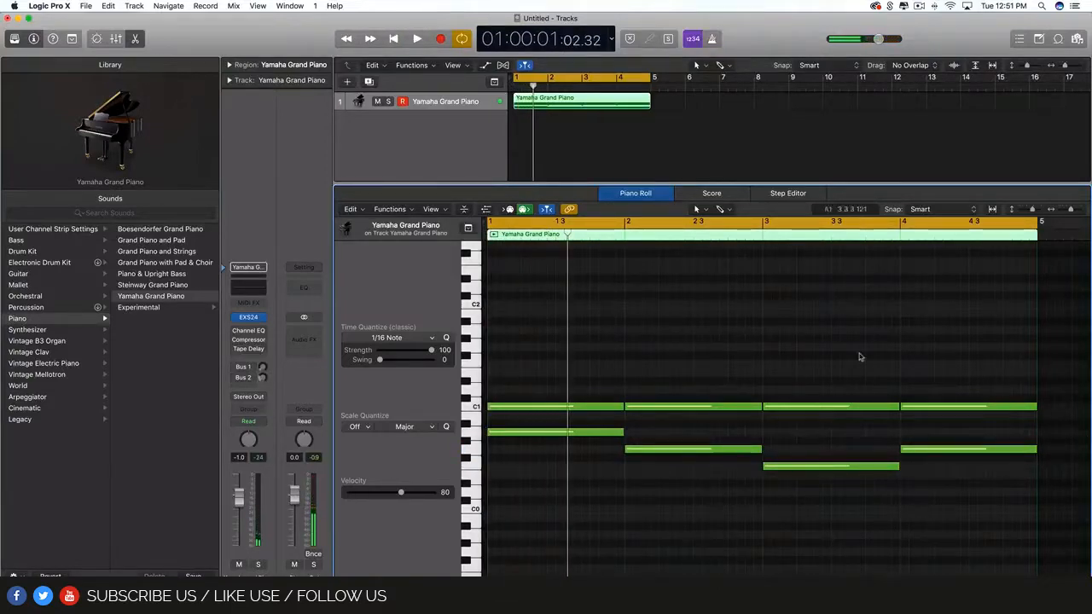
# Step: Move all eight notes up one octave so the upper row sits at C2, and play the region back
pyautogui.moveTo(954, 504); pyautogui.dragTo(556, 345)
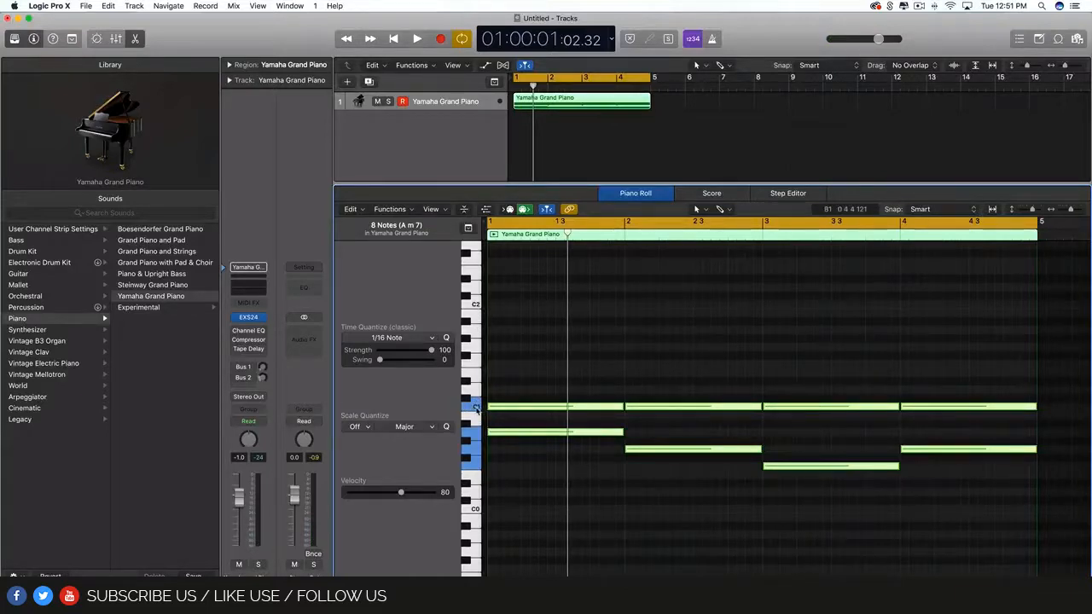
pyautogui.moveTo(519, 408); pyautogui.dragTo(520, 304)
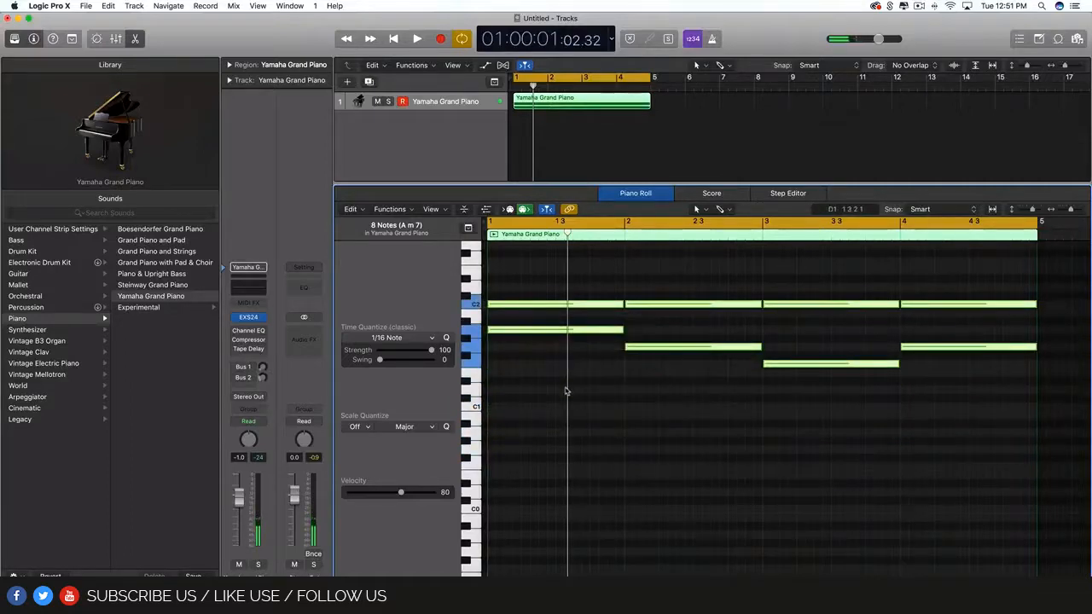
pyautogui.press('space')
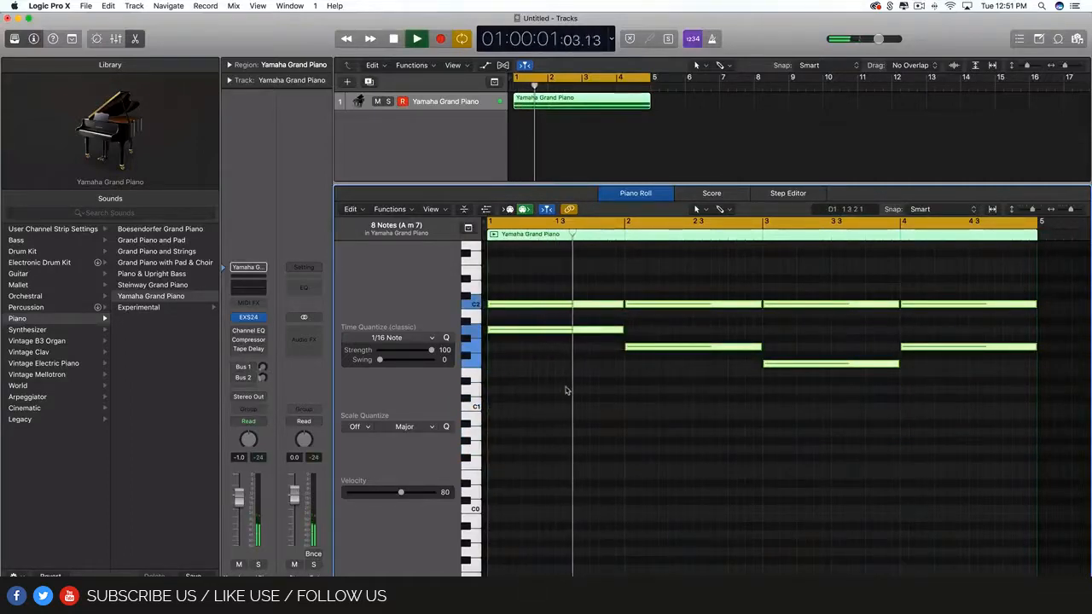
pyautogui.scroll(-3, 566, 390)
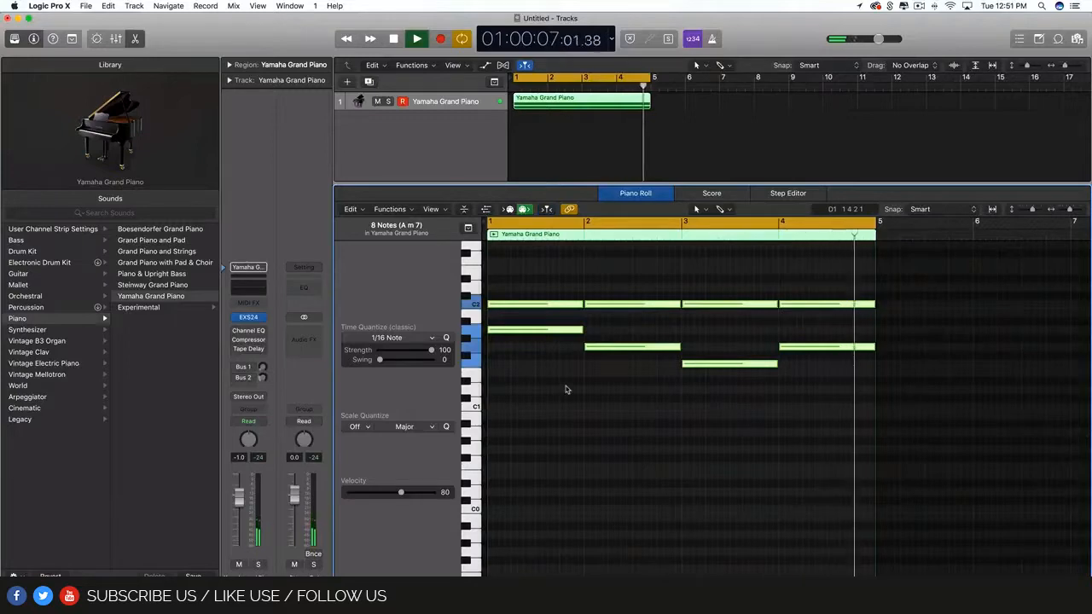
pyautogui.press('space')
pyautogui.click(566, 389)
# Step: Select the four C2 notes with a selection box in the Piano Roll and deselect them
pyautogui.scroll(2, 566, 386)
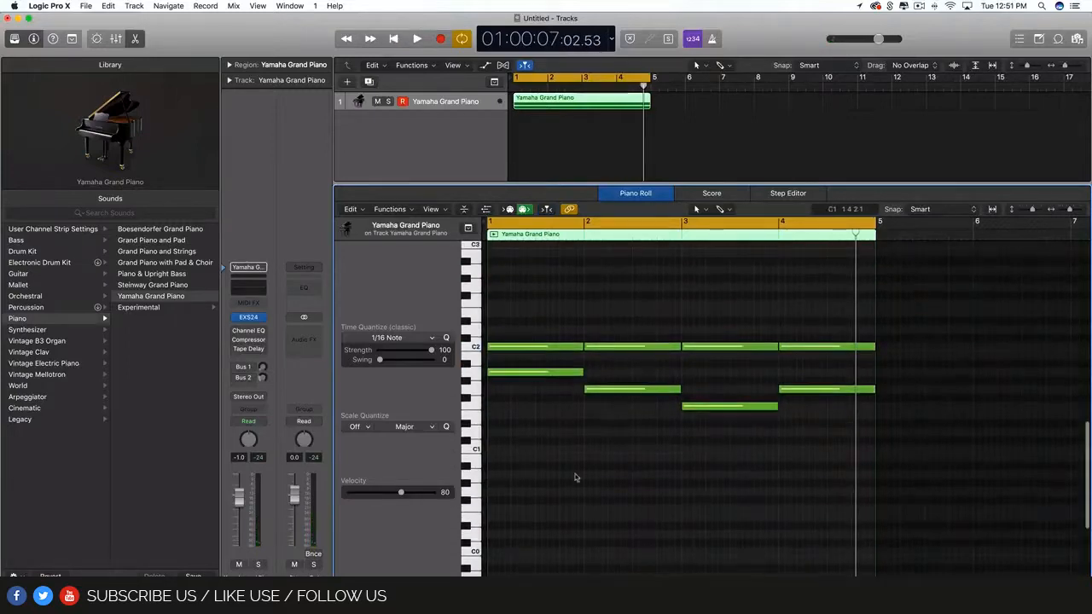
pyautogui.scroll(1, 578, 501)
pyautogui.scroll(2, 578, 503)
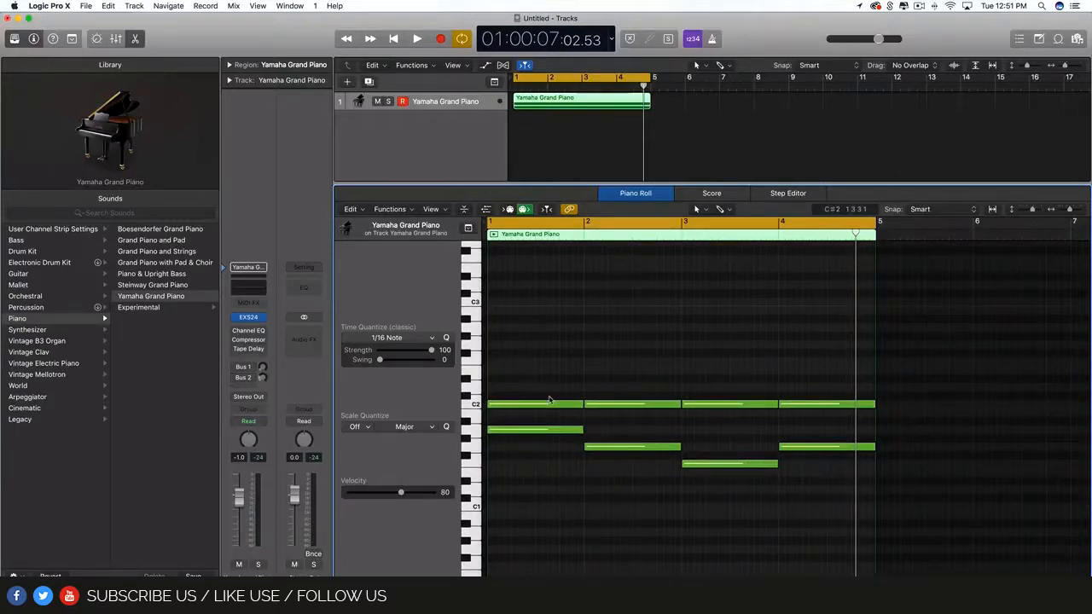
pyautogui.moveTo(539, 375); pyautogui.dragTo(817, 402)
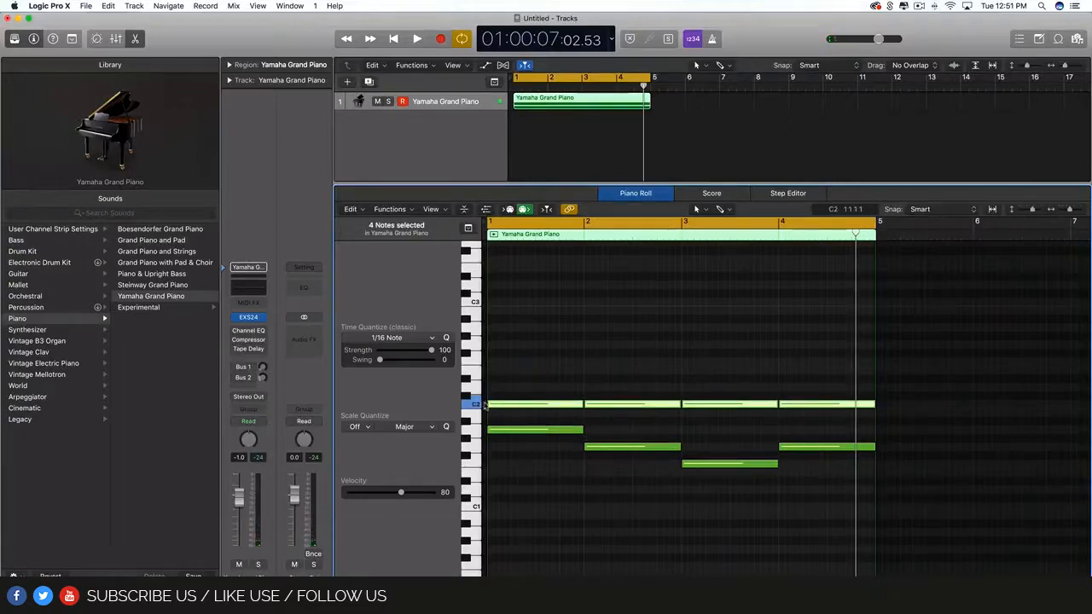
pyautogui.click(784, 426)
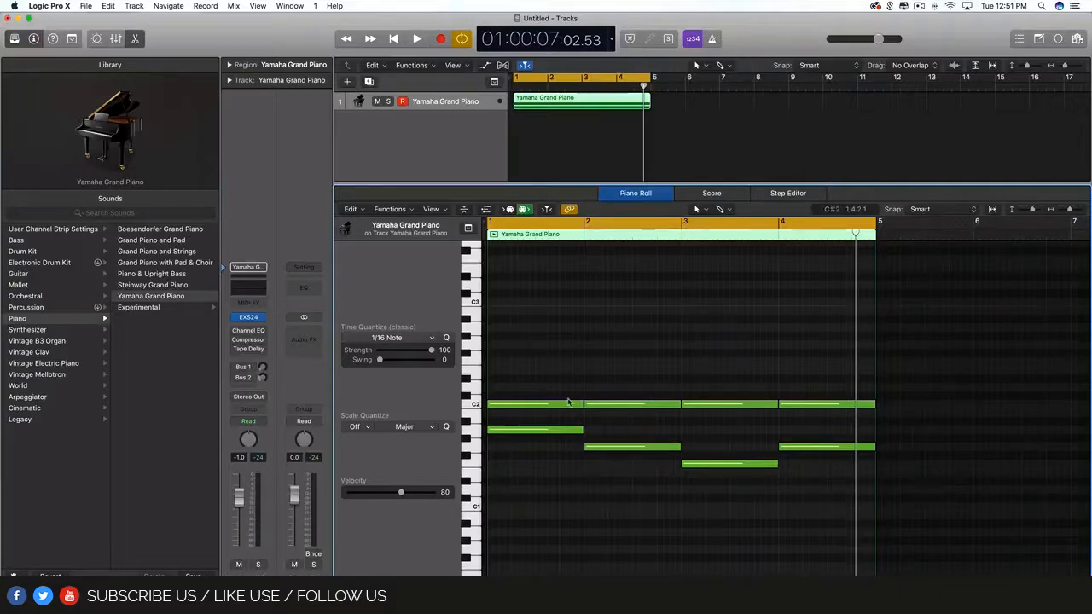
# Step: Select all C2 notes by their piano key, the bar 1 C2 note alone, and all A1 and G1 notes by their piano keys
pyautogui.click(474, 404)
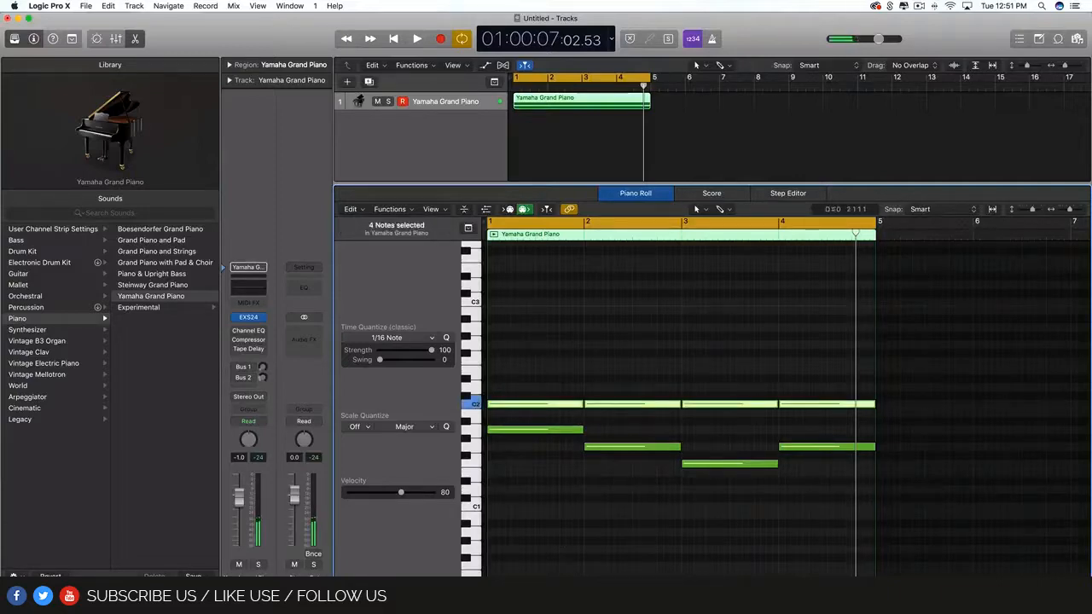
pyautogui.click(552, 537)
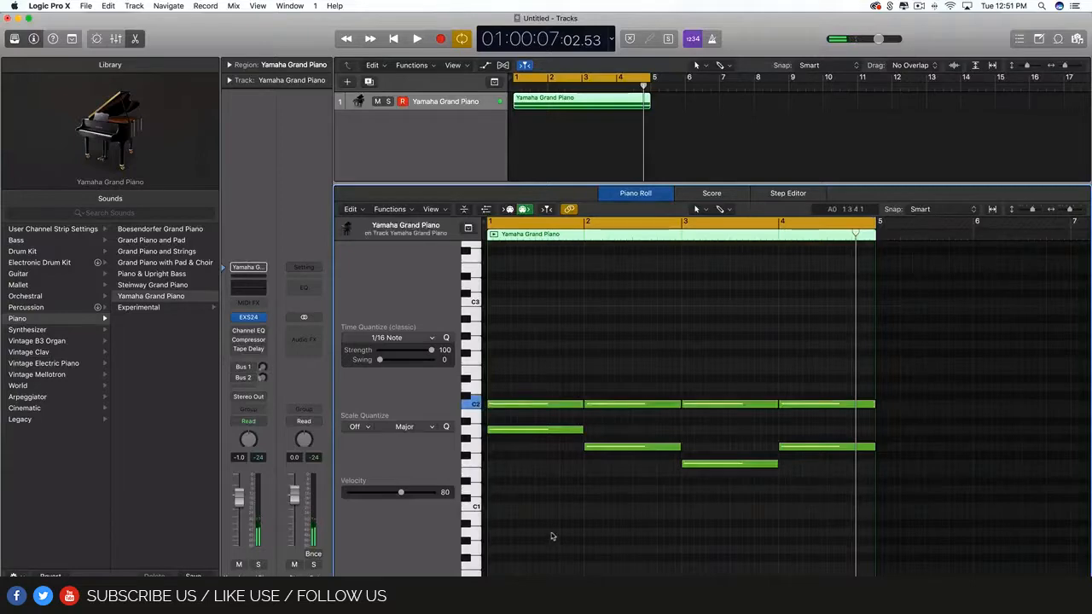
pyautogui.click(531, 407)
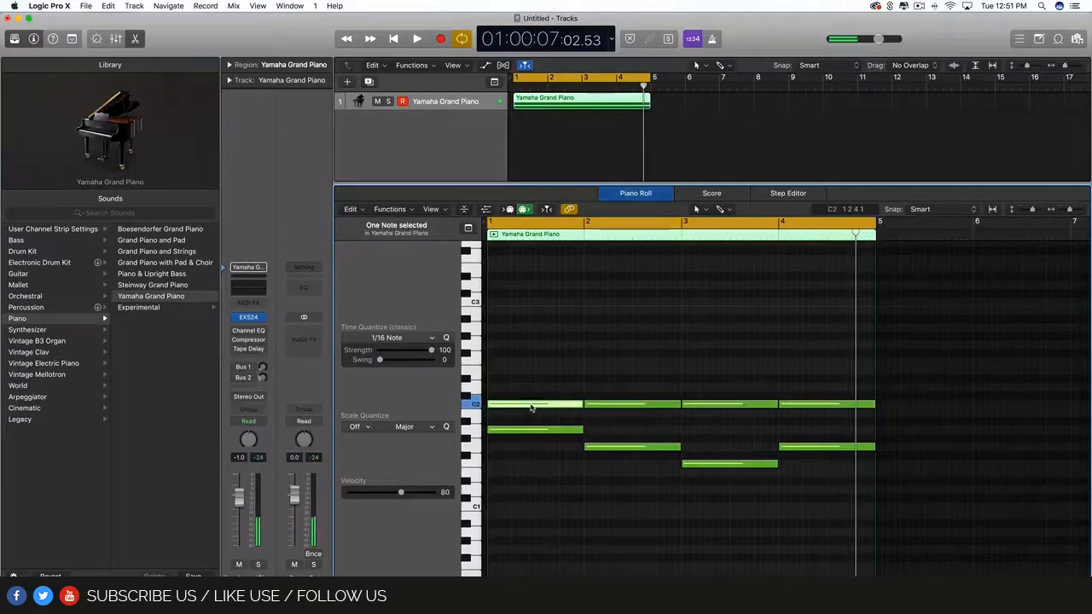
pyautogui.click(475, 432)
pyautogui.click(475, 446)
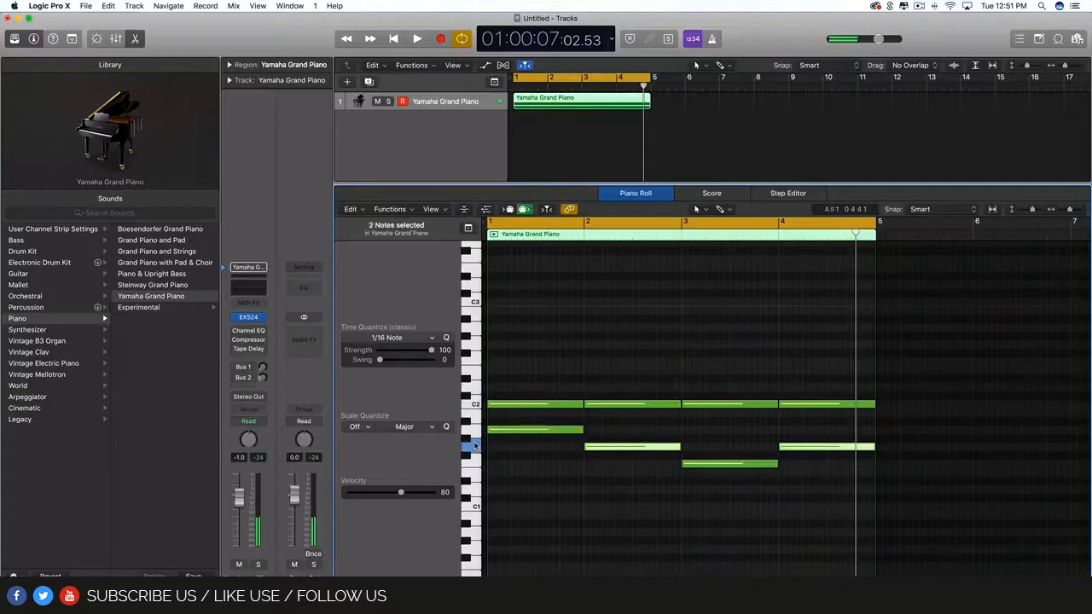
# Step: Select the A1, G1 and F1 notes one pitch at a time by their piano keys in the Piano Roll
pyautogui.click(474, 462)
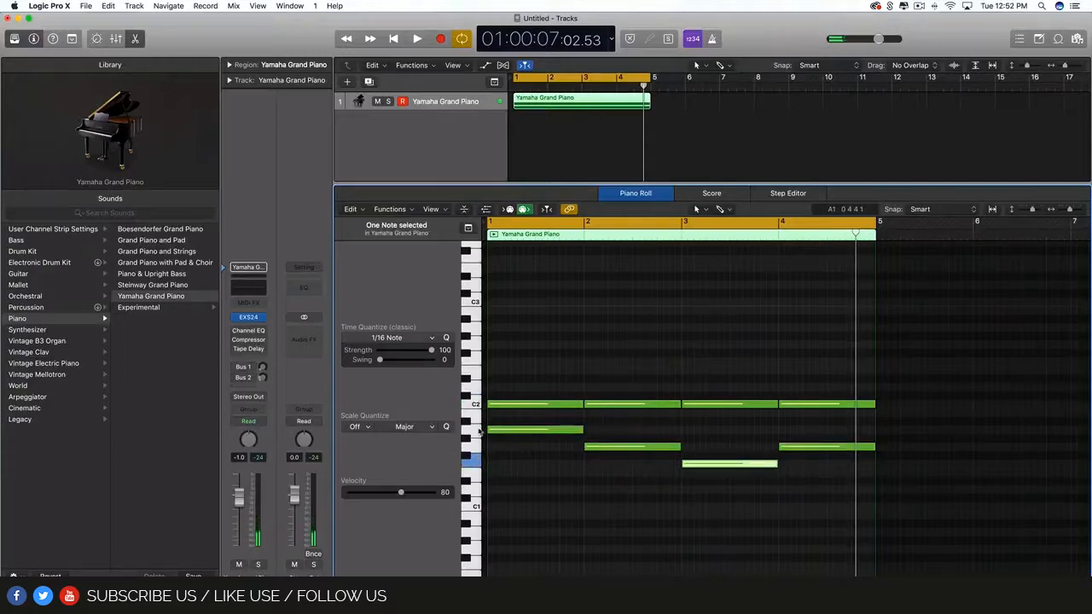
pyautogui.click(477, 431)
pyautogui.click(475, 446)
pyautogui.click(474, 461)
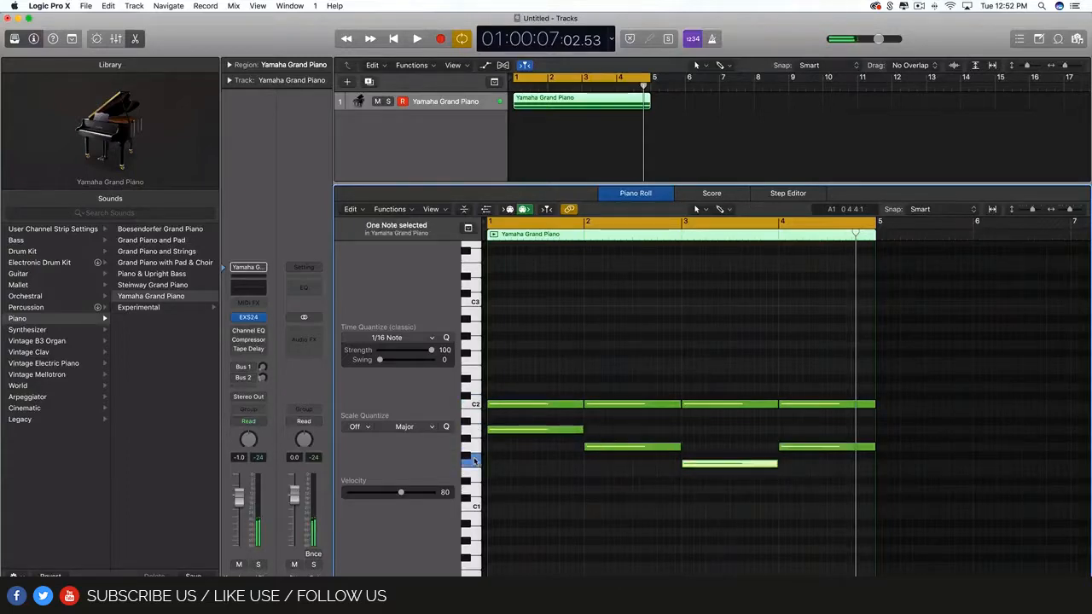
# Step: Add the A1, G1 and C2 notes to the F1 selection by their piano keys, and deselect all notes
pyautogui.keyDown('shift'); pyautogui.click(476, 431); pyautogui.keyUp('shift')
pyautogui.keyDown('shift'); pyautogui.click(475, 446); pyautogui.keyUp('shift')
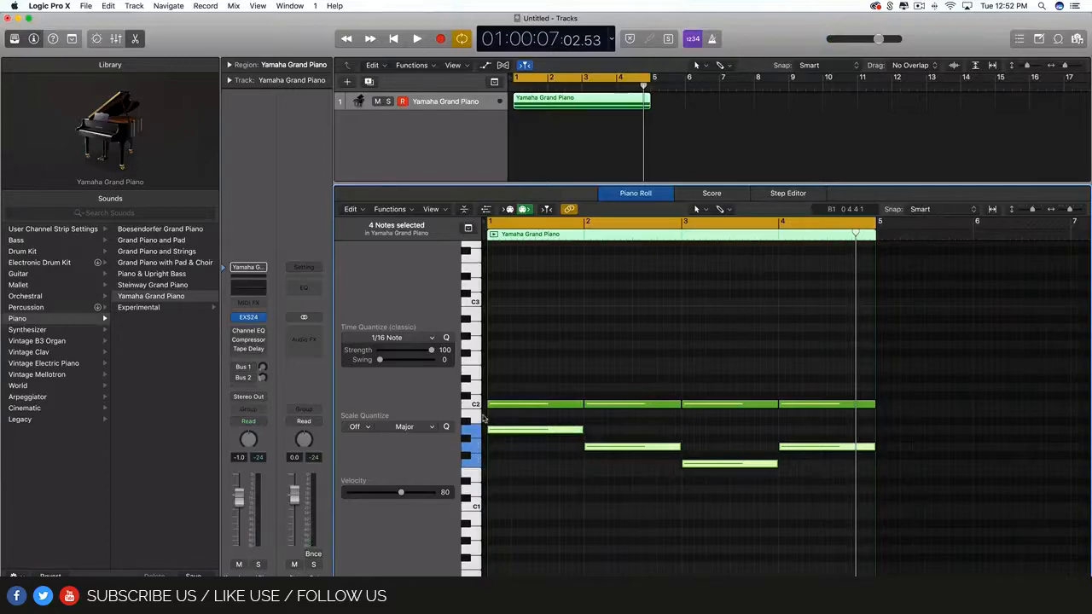
pyautogui.keyDown('shift'); pyautogui.click(475, 405); pyautogui.keyUp('shift')
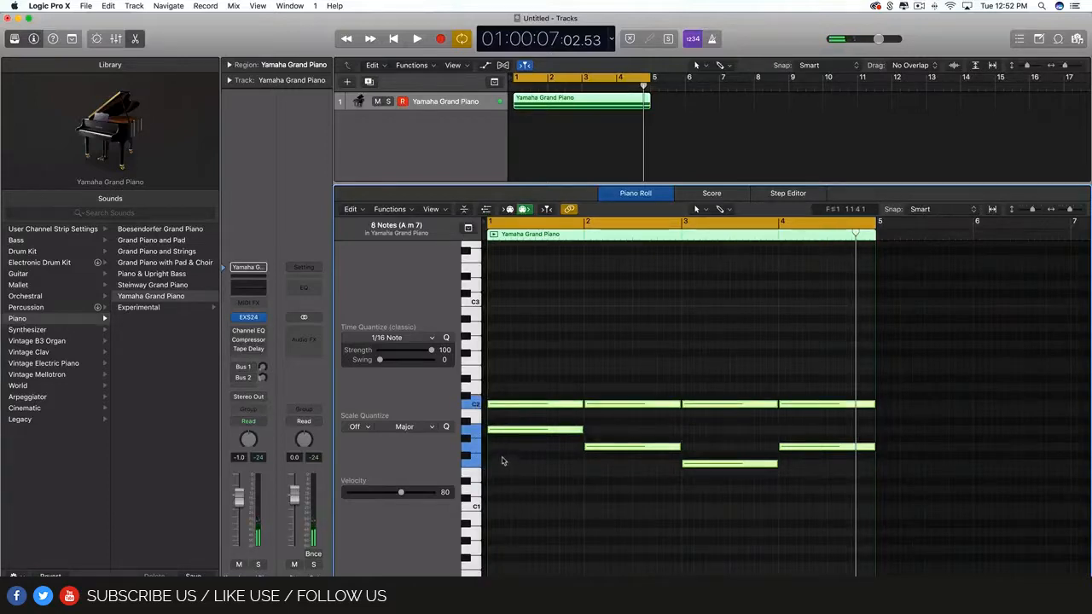
pyautogui.click(634, 415)
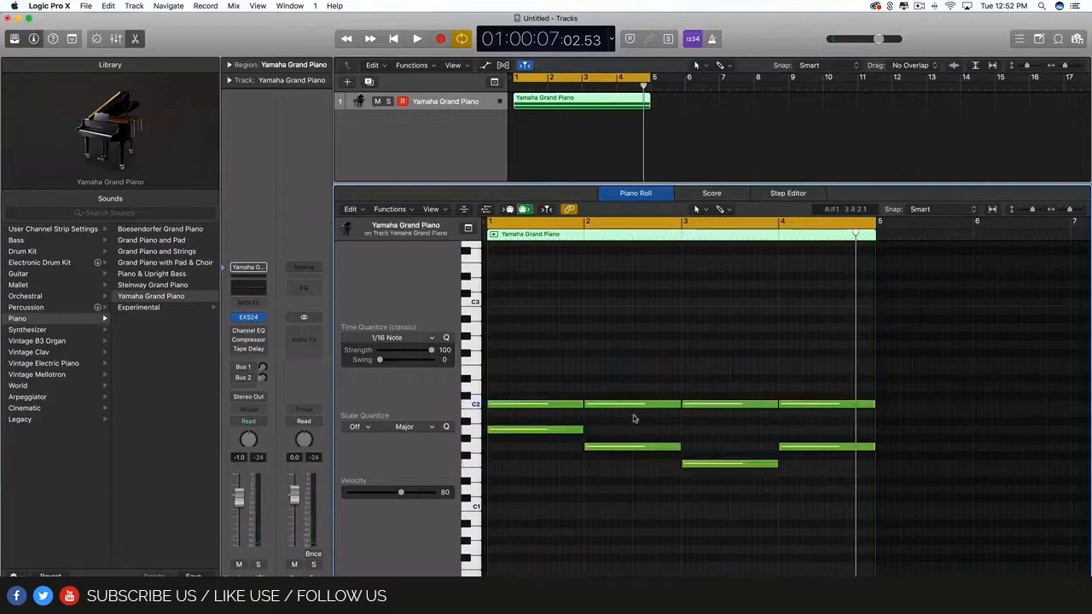
# Step: Audition the piano keys from A1 up to C2, raise the bar 1 C2 note to E2, and play it back
pyautogui.click(476, 431)
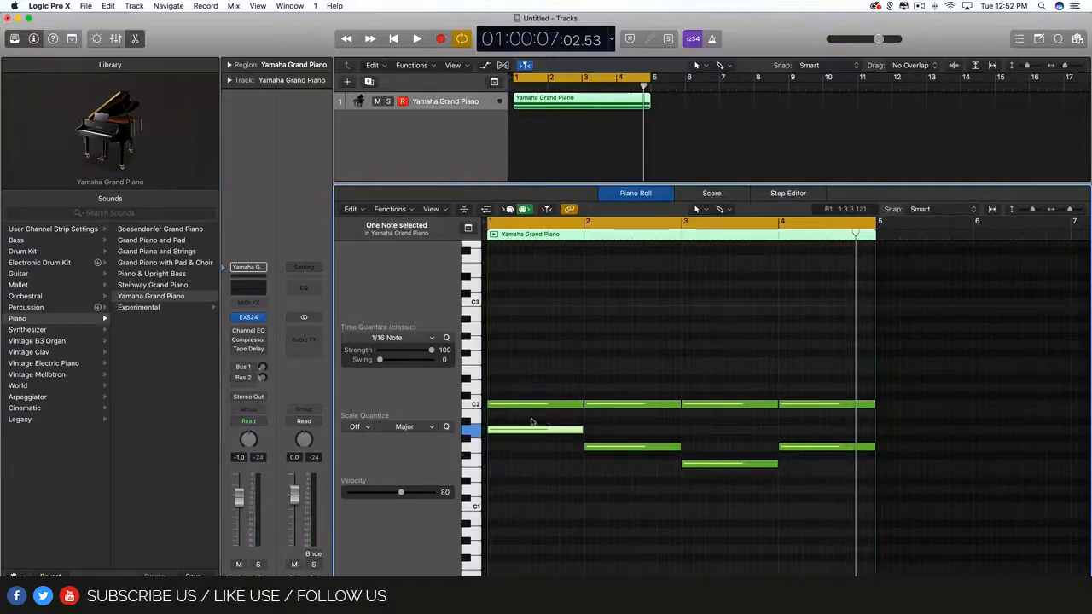
pyautogui.click(476, 432)
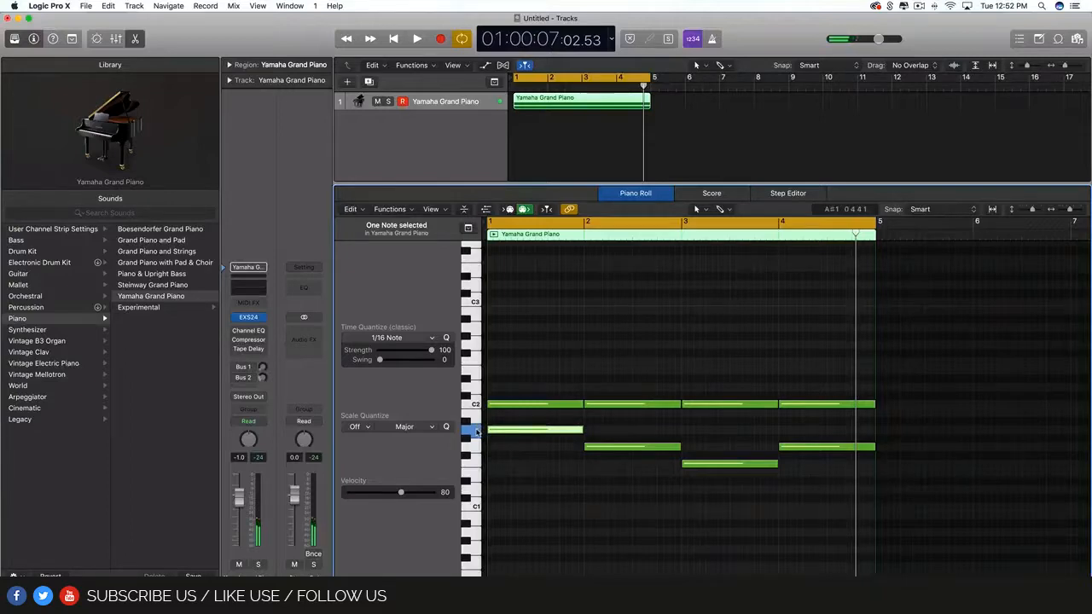
pyautogui.click(464, 423)
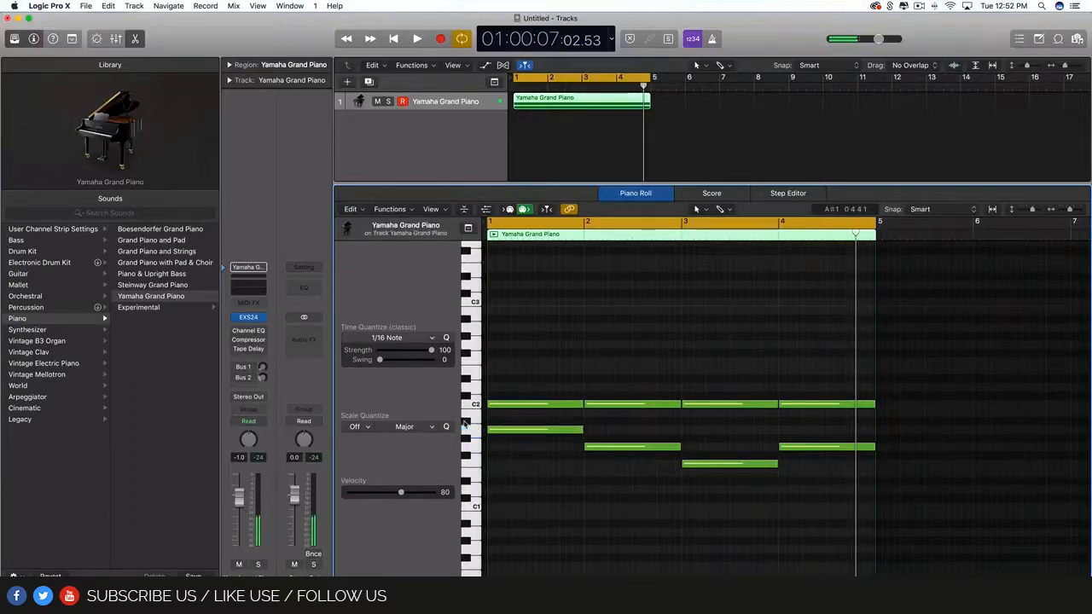
pyautogui.click(478, 420)
pyautogui.click(477, 406)
pyautogui.moveTo(502, 404); pyautogui.dragTo(504, 377)
pyautogui.press('space')
pyautogui.press('space')
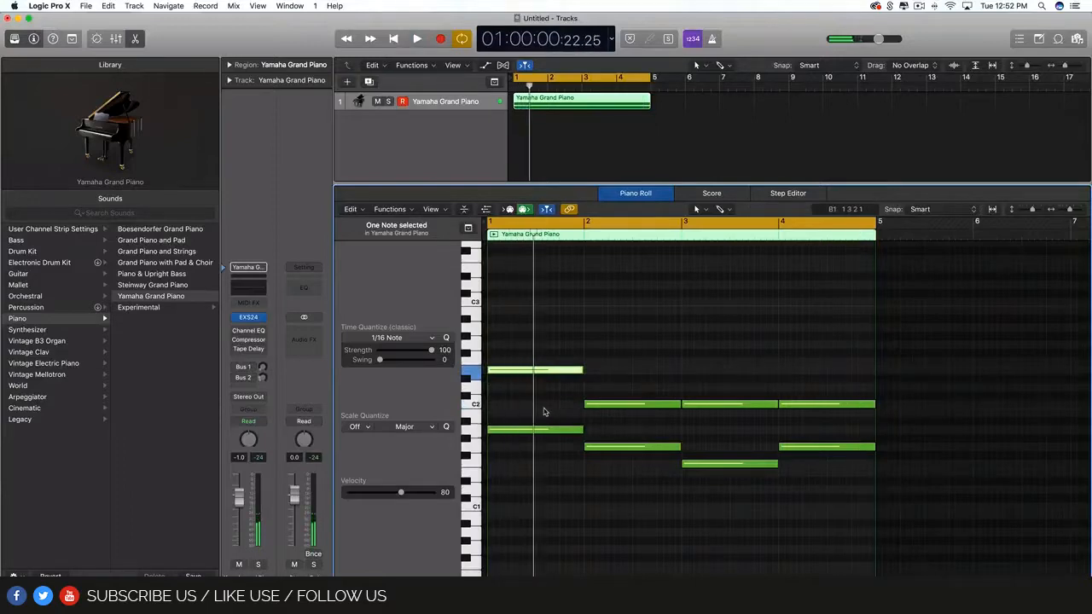
# Step: Audition the keys above G1, raise the upper notes in bars 2 and 4 to D2, and play back the pattern
pyautogui.click(600, 447)
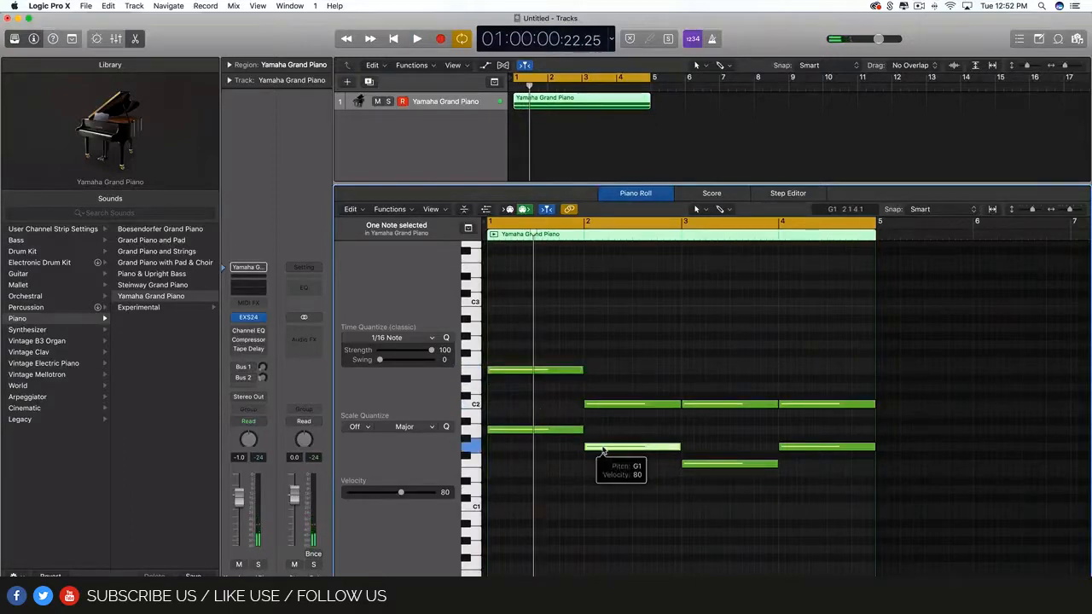
pyautogui.click(467, 439)
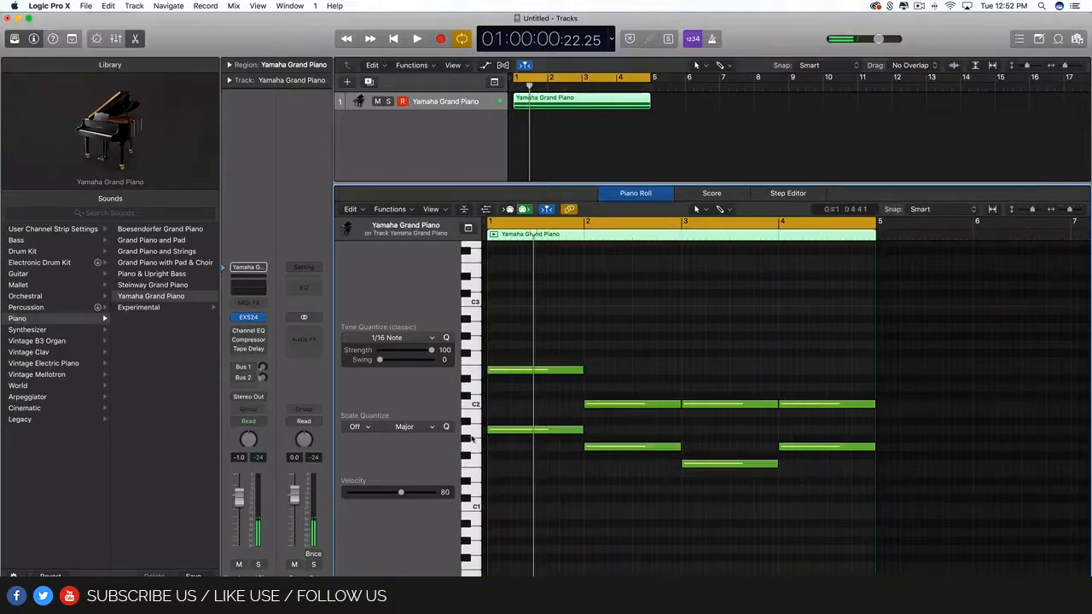
pyautogui.click(472, 436)
pyautogui.click(469, 425)
pyautogui.click(478, 407)
pyautogui.click(471, 398)
pyautogui.moveTo(628, 404); pyautogui.dragTo(629, 387)
pyautogui.click(700, 408)
pyautogui.moveTo(802, 405); pyautogui.dragTo(805, 393)
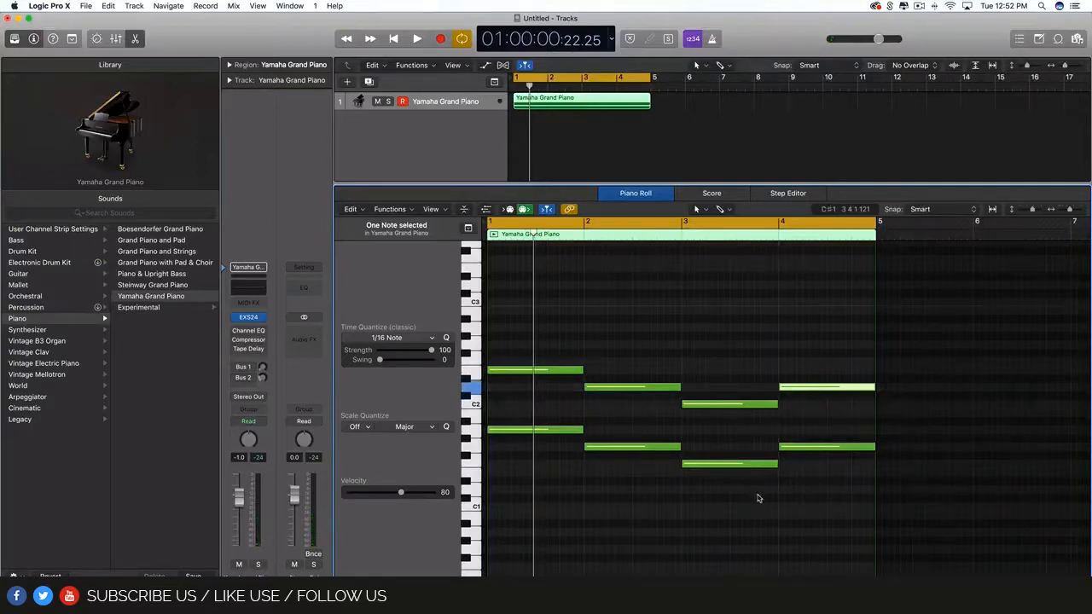
pyautogui.press('space')
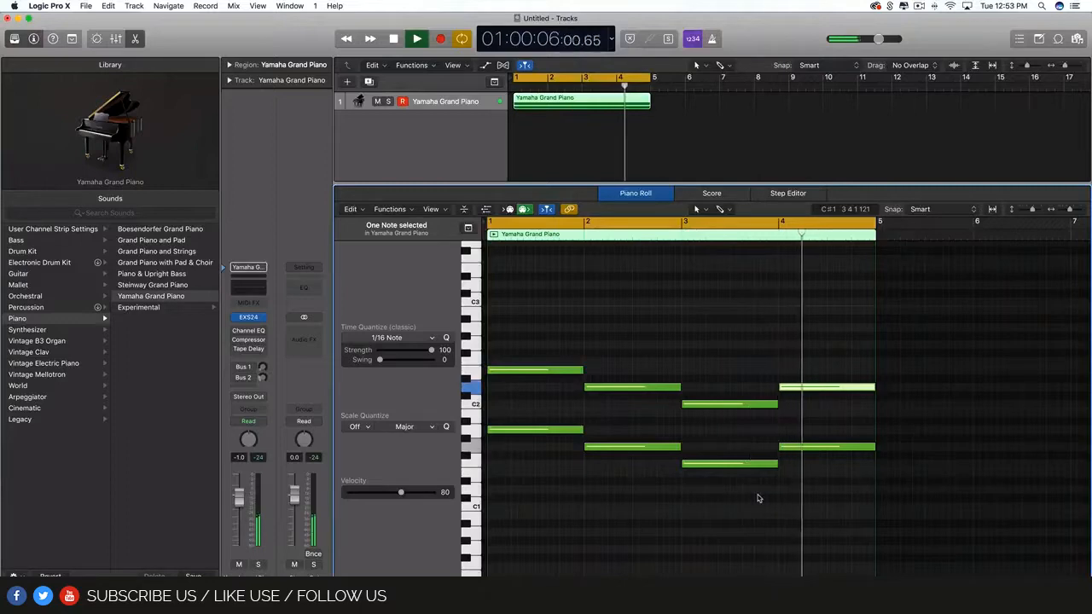
pyautogui.press('space')
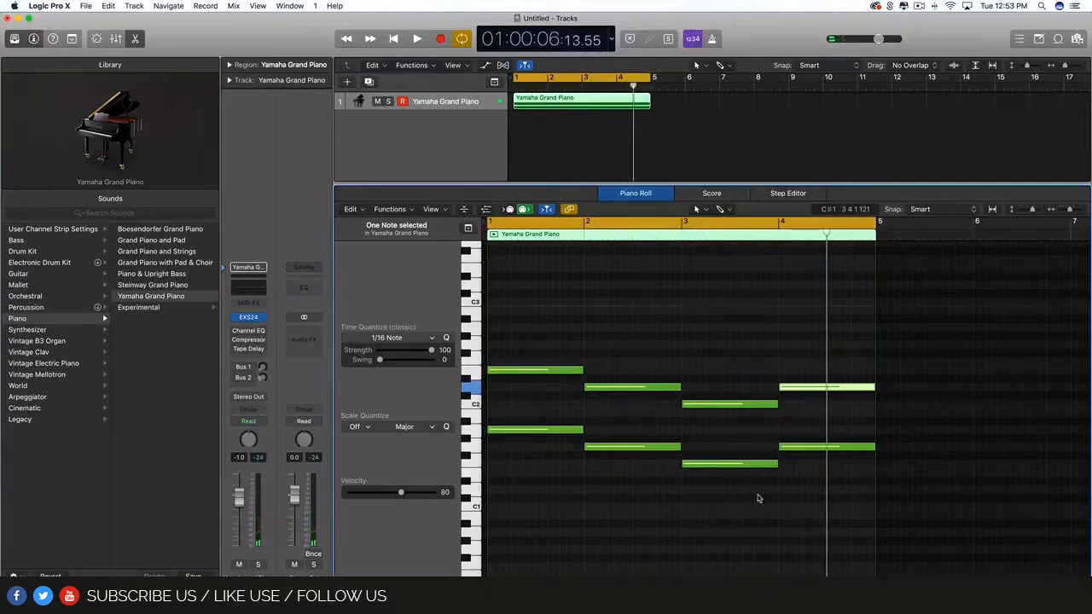
# Step: Repeat the four upper-row notes and move the copies to bars 1–4, four semitones lower with the first at C2
pyautogui.click(739, 429)
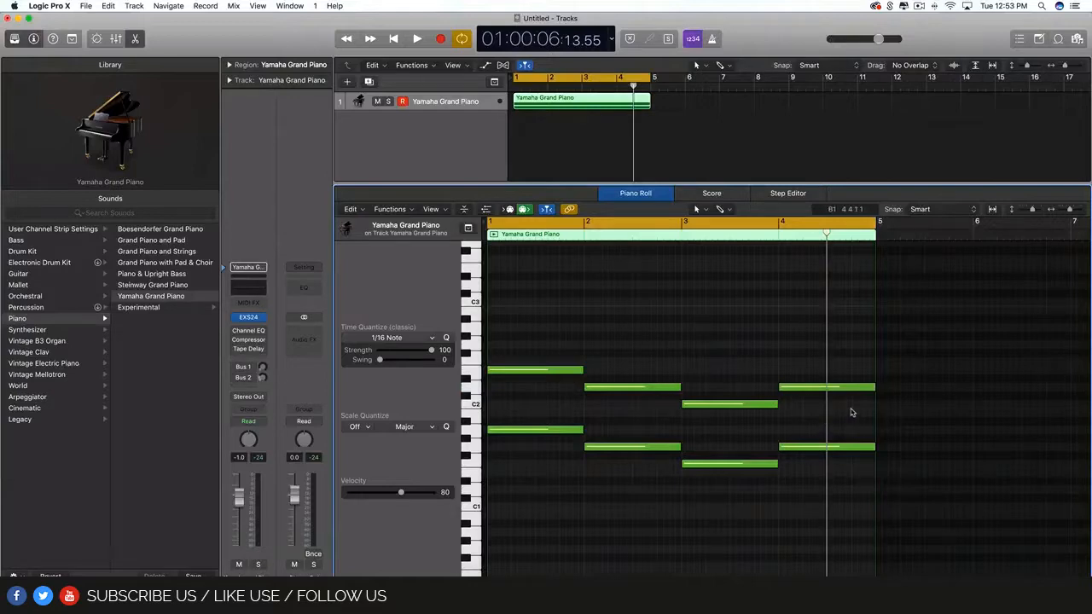
pyautogui.moveTo(851, 413); pyautogui.dragTo(547, 322)
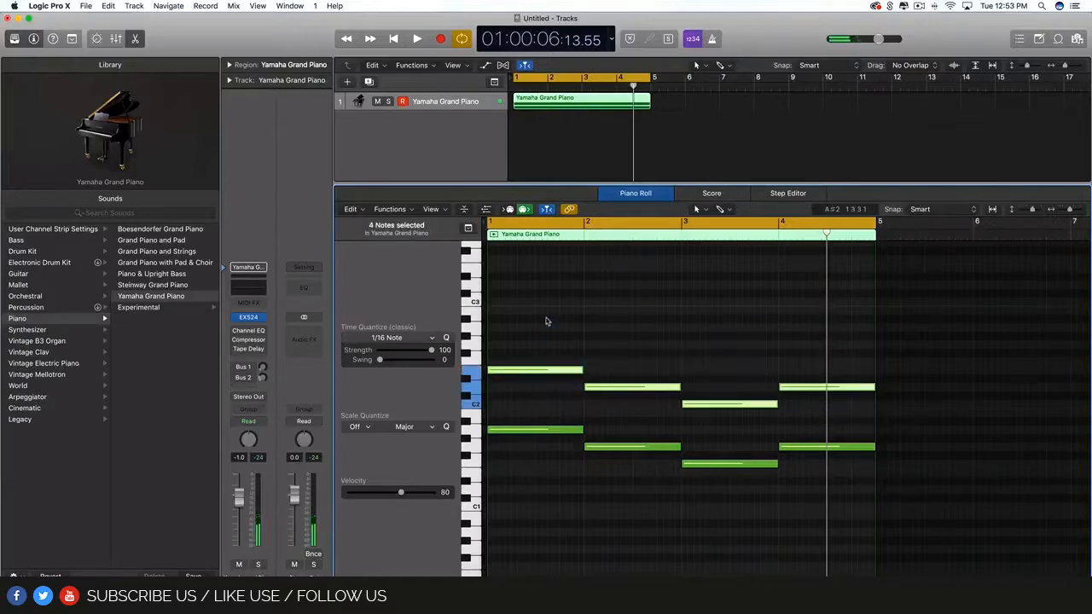
pyautogui.press('super+r')
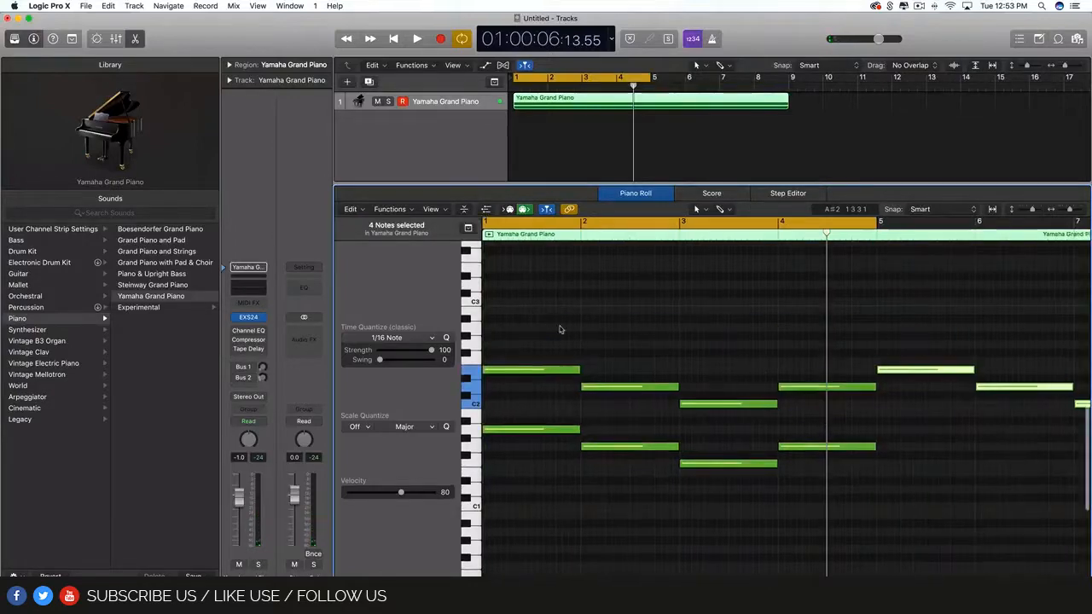
pyautogui.scroll(-3, 803, 461)
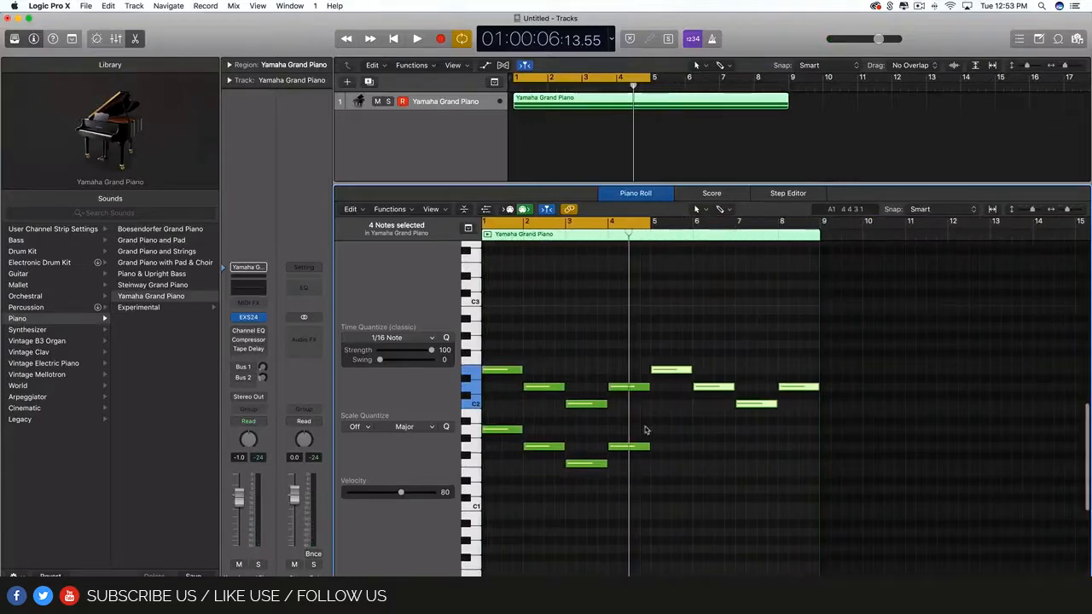
pyautogui.scroll(3, 646, 435)
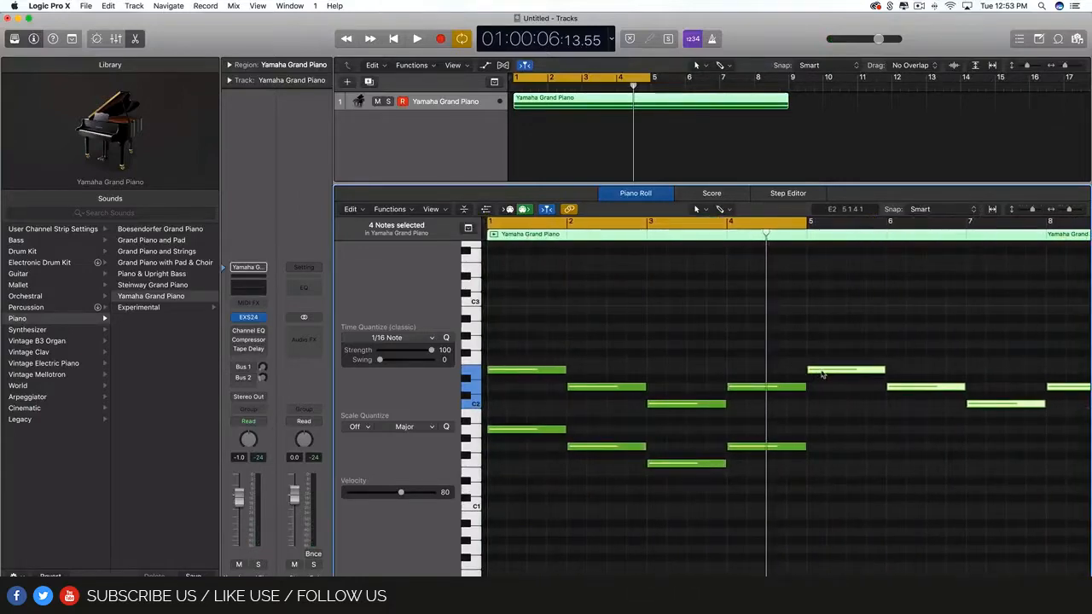
pyautogui.moveTo(840, 370); pyautogui.dragTo(499, 407)
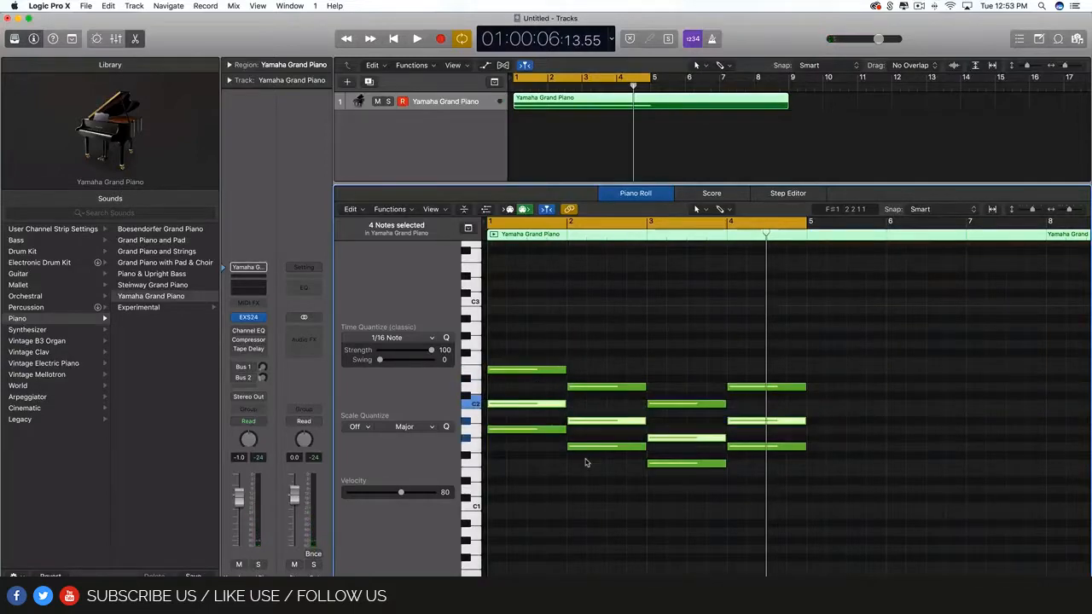
pyautogui.click(626, 438)
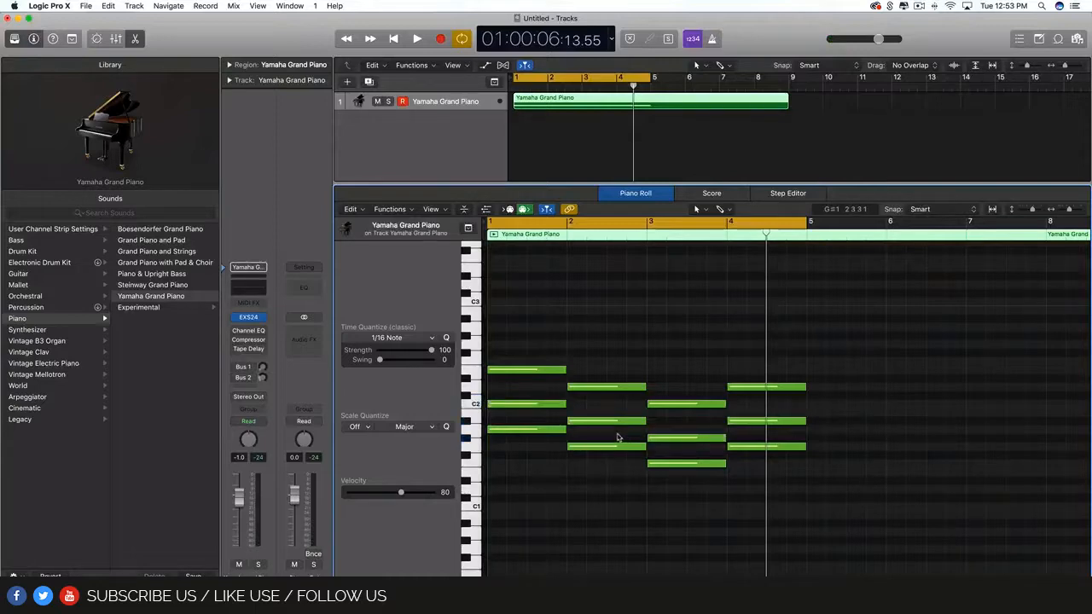
# Step: Raise both A#1 notes in bars 2 and 4 to B1 and play back the chords
pyautogui.click(464, 421)
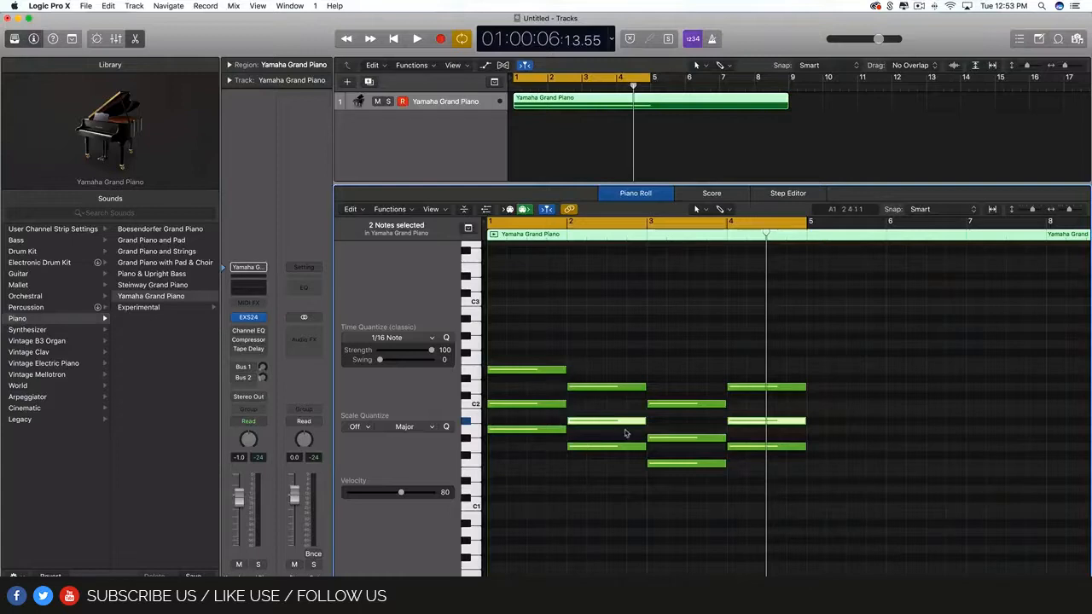
pyautogui.moveTo(612, 425)
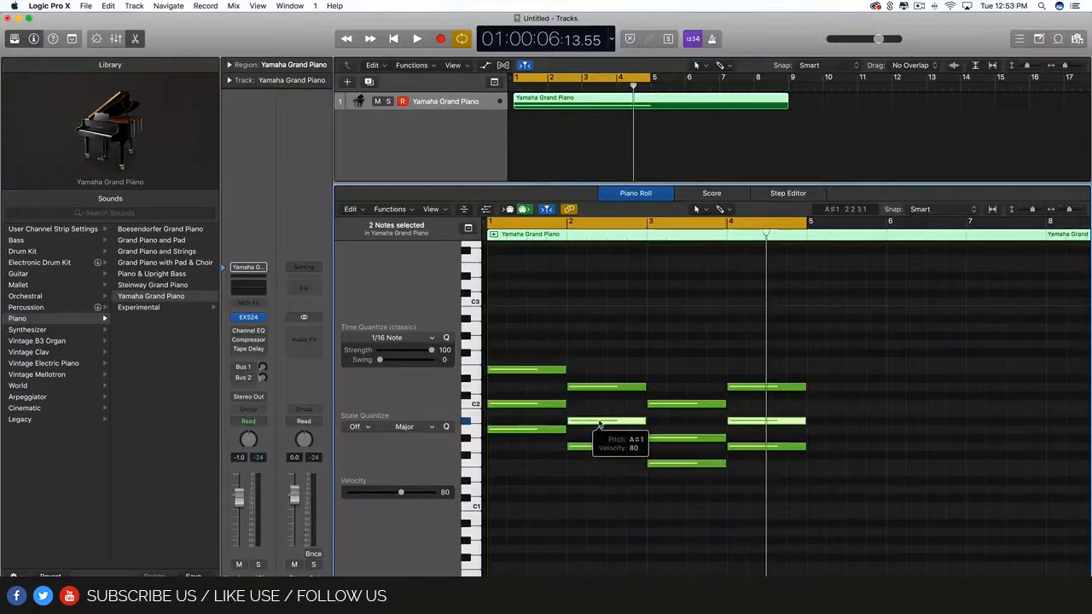
pyautogui.click(600, 421)
pyautogui.moveTo(600, 421); pyautogui.dragTo(600, 413)
pyautogui.press('space')
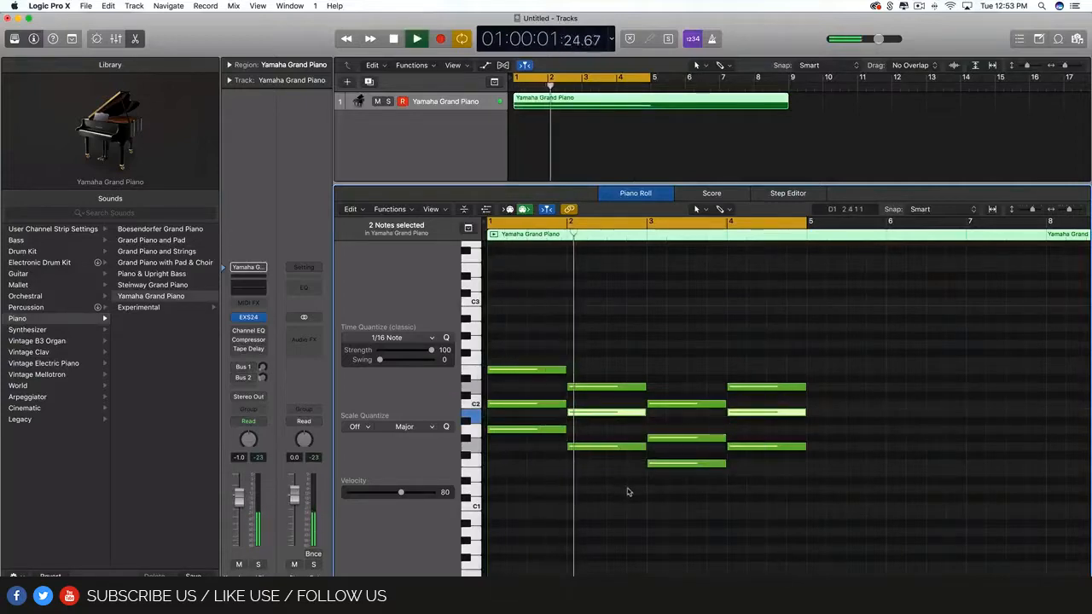
pyautogui.press('space')
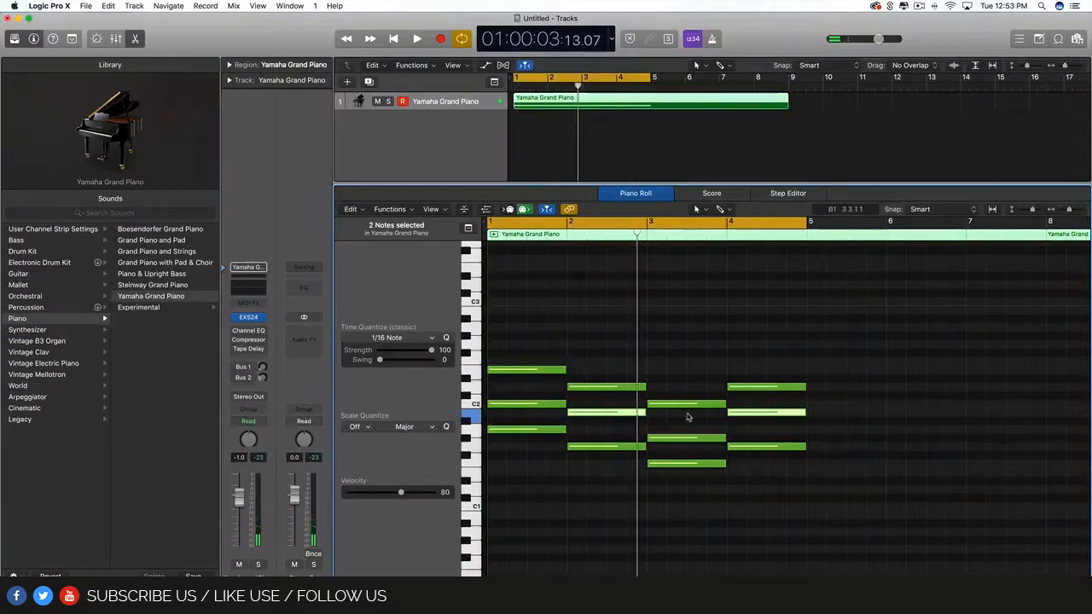
# Step: Raise the bar 3 G#1 note to A1, play back the chords, and deselect the note
pyautogui.moveTo(674, 440); pyautogui.dragTo(675, 431)
pyautogui.press('space')
pyautogui.click(732, 539)
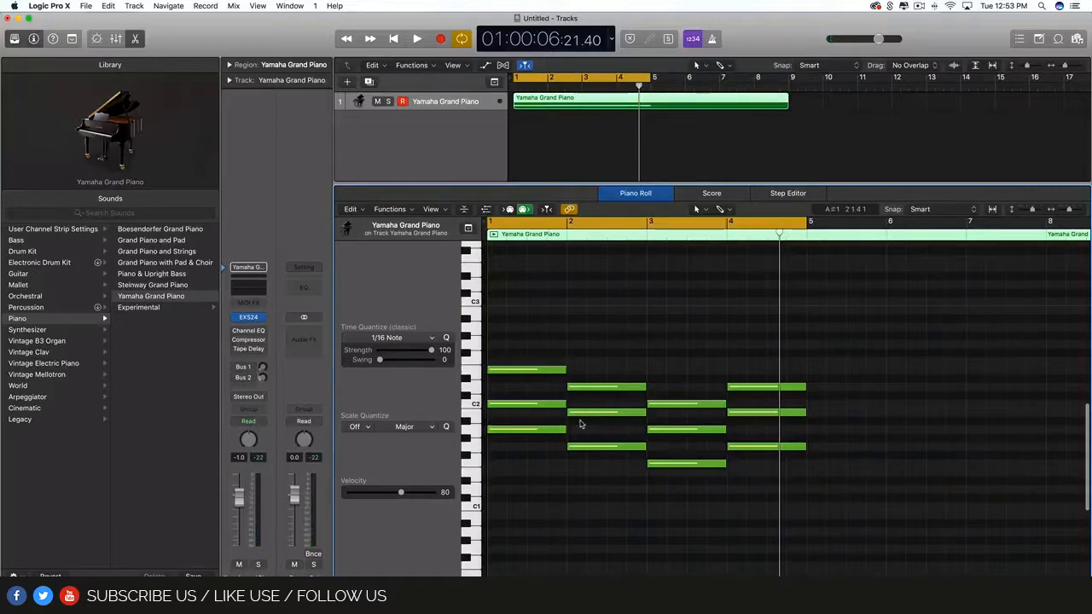
# Step: Select the bar 1 and 2 middle notes with a selection box, select all four middle notes individually, and deselect them
pyautogui.moveTo(579, 422); pyautogui.dragTo(541, 406)
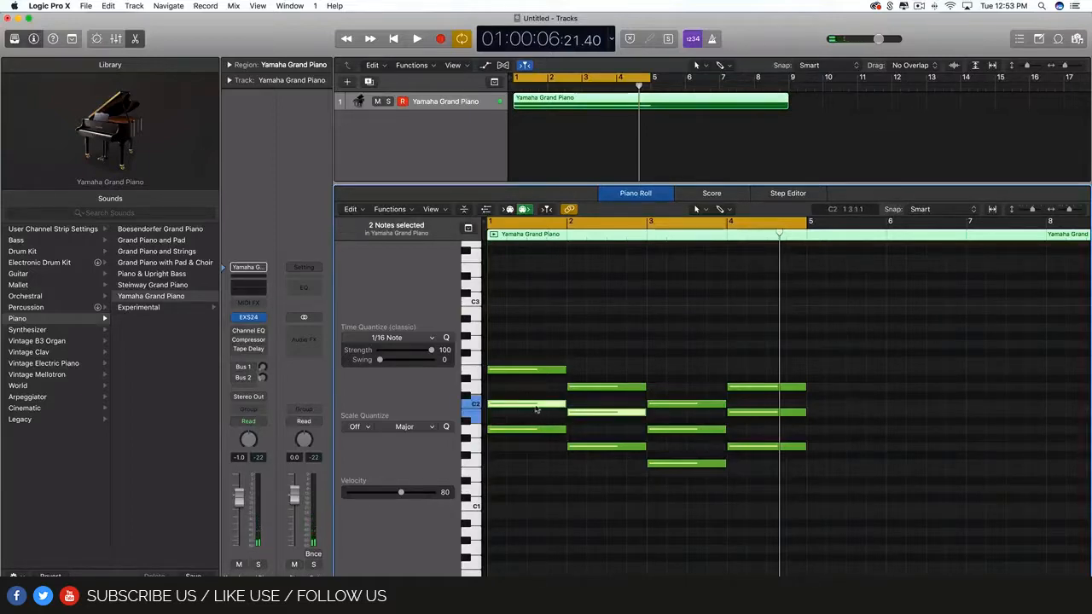
pyautogui.click(679, 429)
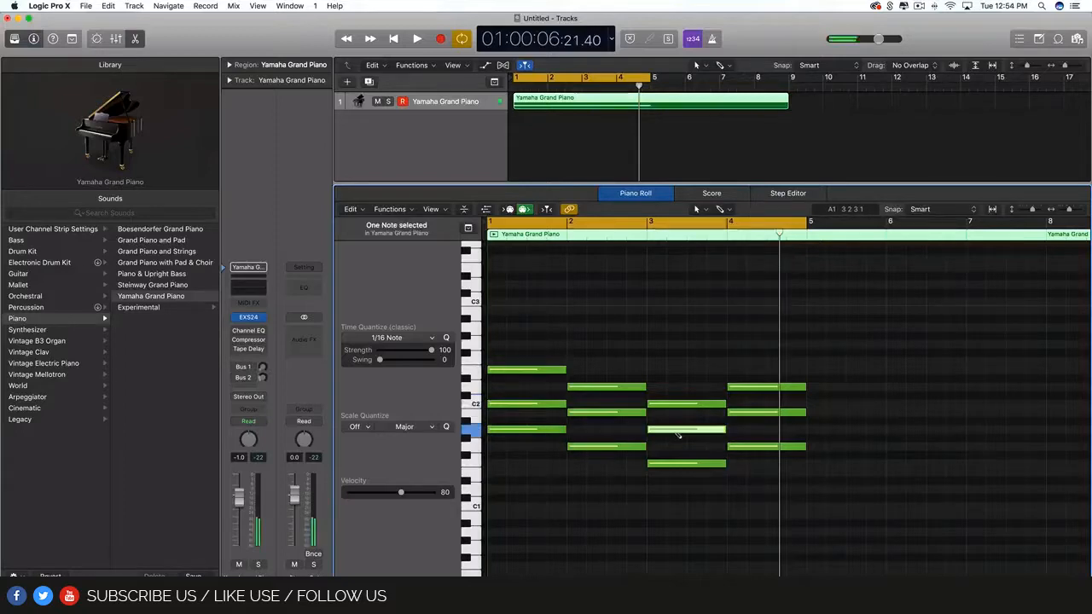
pyautogui.keyDown('shift'); pyautogui.click(768, 414); pyautogui.keyUp('shift')
pyautogui.keyDown('shift'); pyautogui.click(620, 415); pyautogui.keyUp('shift')
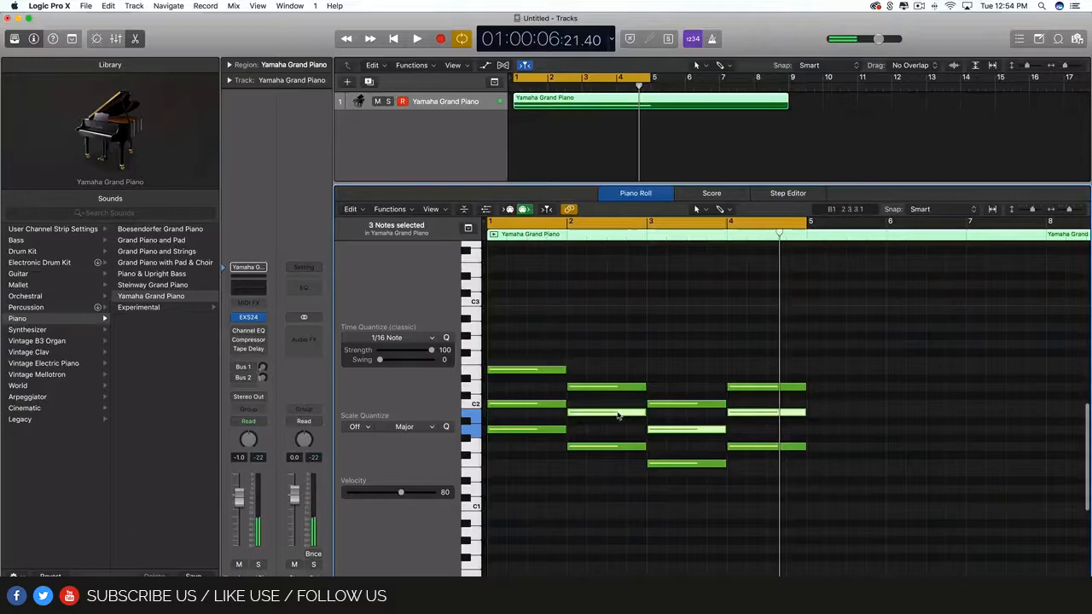
pyautogui.keyDown('shift'); pyautogui.click(538, 404); pyautogui.keyUp('shift')
pyautogui.click(624, 433)
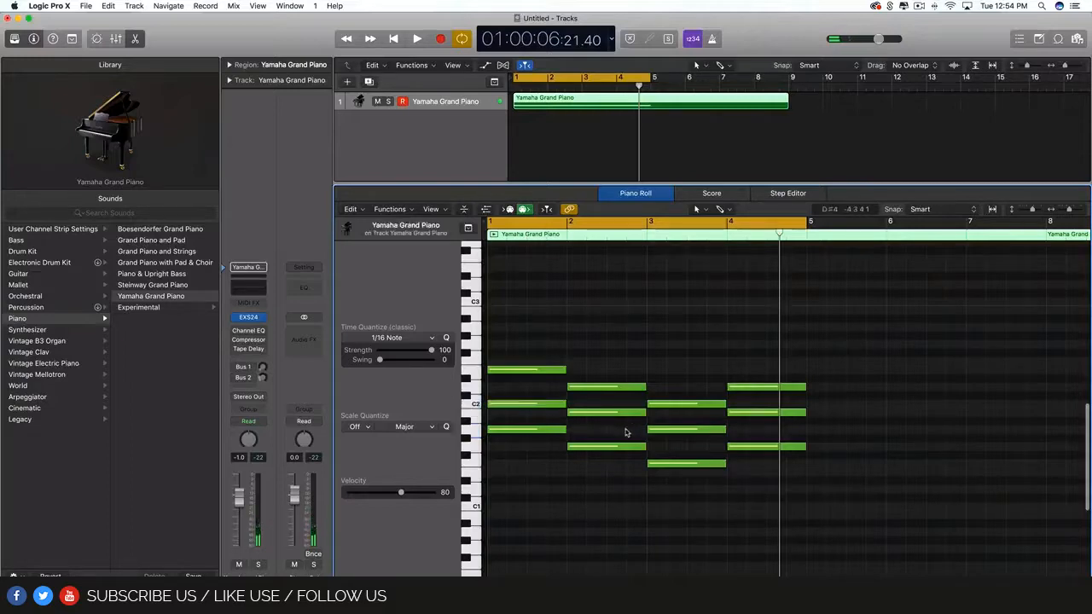
# Step: Select the middle note of each of the four chords, move them up one octave, and play back the region
pyautogui.click(538, 405)
pyautogui.keyDown('shift'); pyautogui.click(610, 413); pyautogui.keyUp('shift')
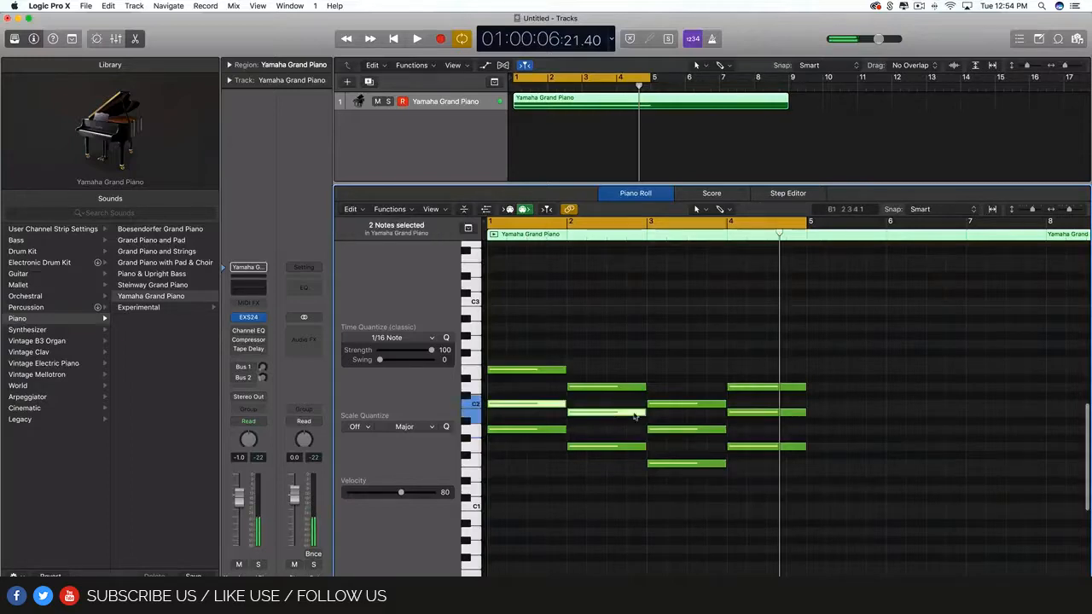
pyautogui.keyDown('shift'); pyautogui.click(681, 431); pyautogui.keyUp('shift')
pyautogui.keyDown('shift'); pyautogui.click(766, 413); pyautogui.keyUp('shift')
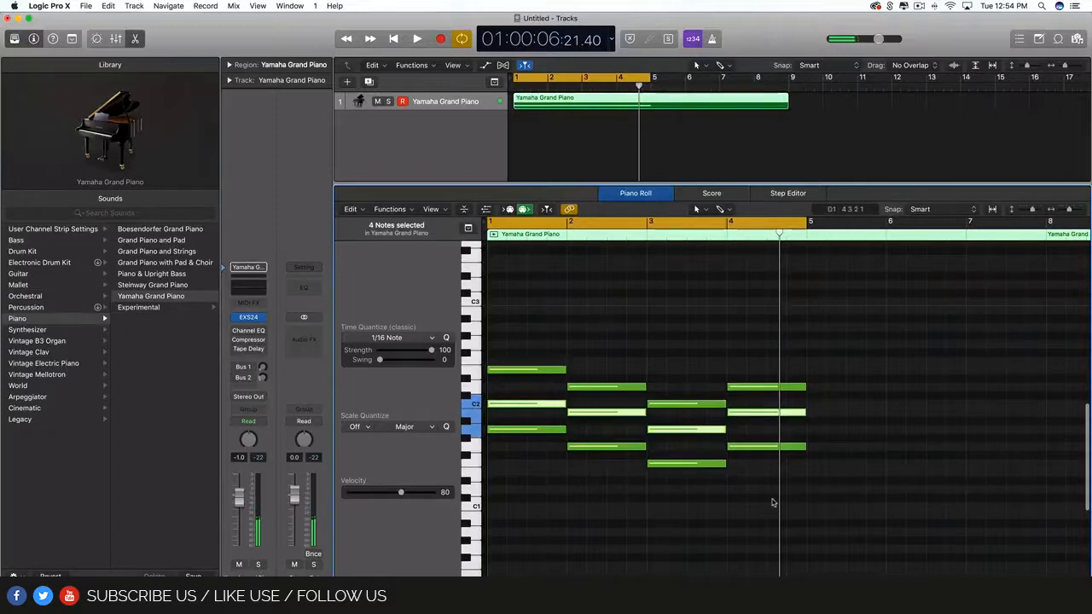
pyautogui.moveTo(508, 406)
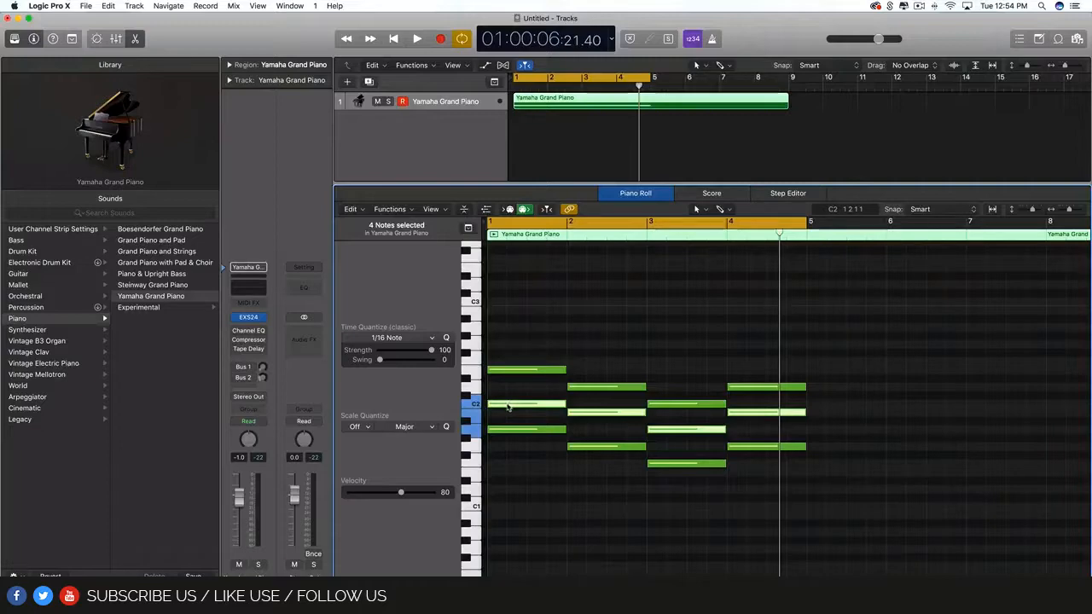
pyautogui.moveTo(508, 408); pyautogui.dragTo(509, 306)
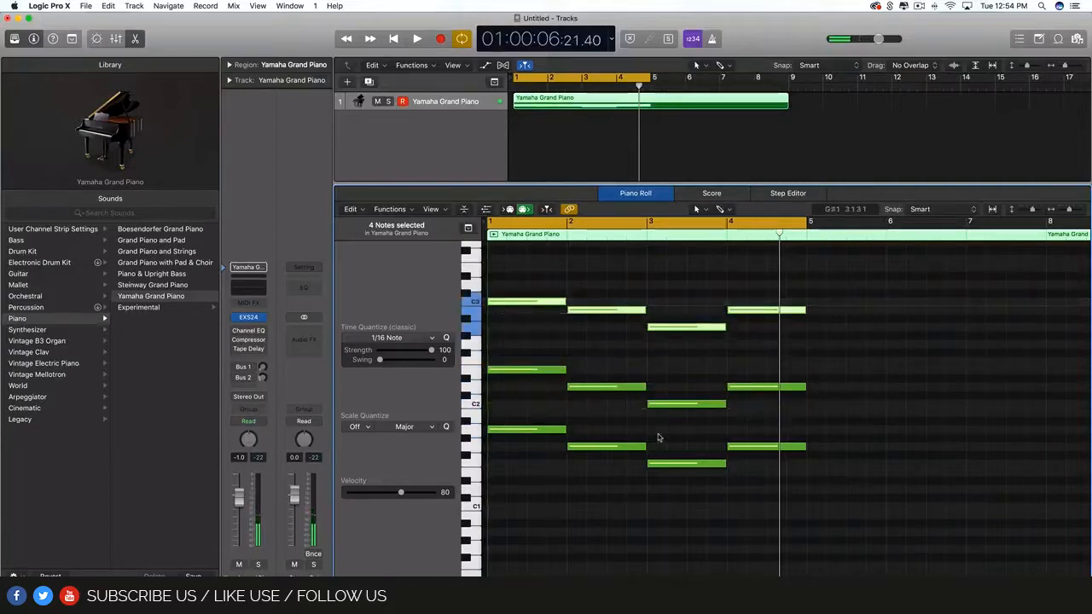
pyautogui.press('space')
pyautogui.scroll(2, 658, 437)
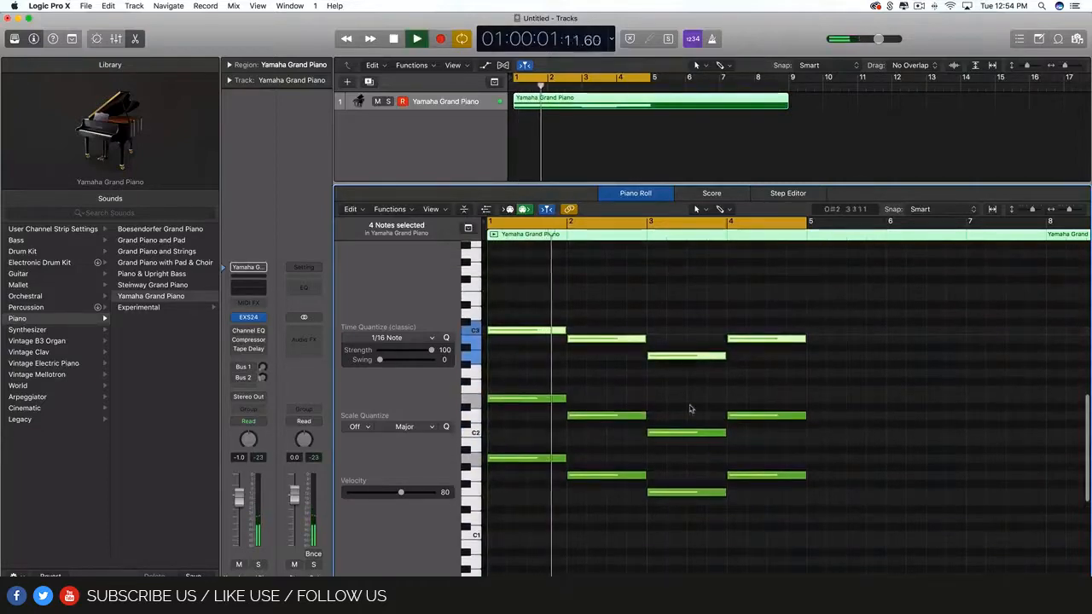
# Step: Shorten the looped Yamaha Grand Piano region to end at bar 5, extend the cycle range to bar 9, and stop playback
pyautogui.click(651, 86)
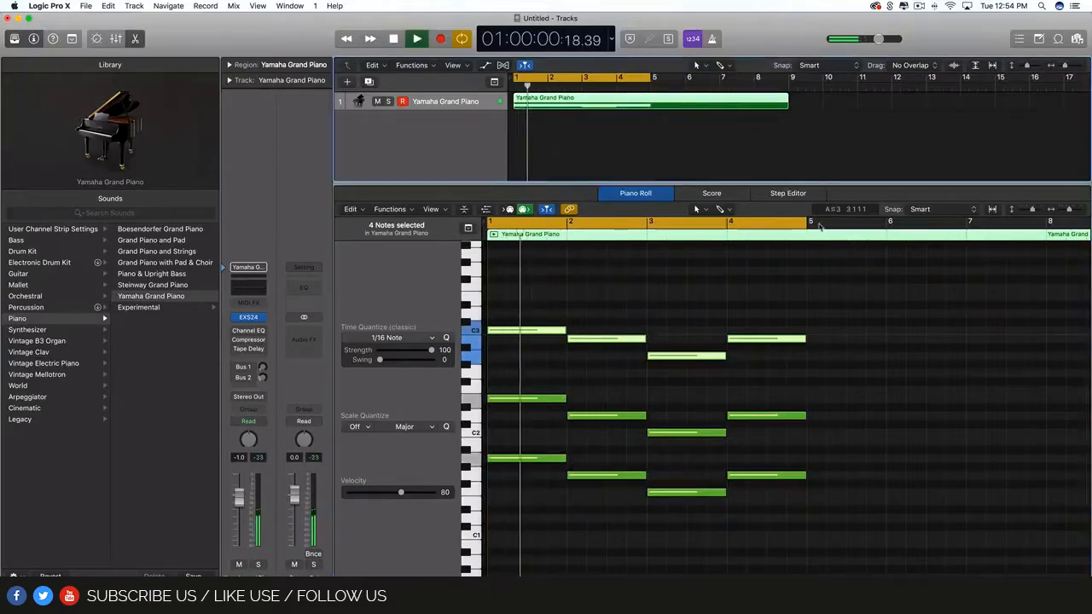
pyautogui.moveTo(787, 104); pyautogui.dragTo(794, 78)
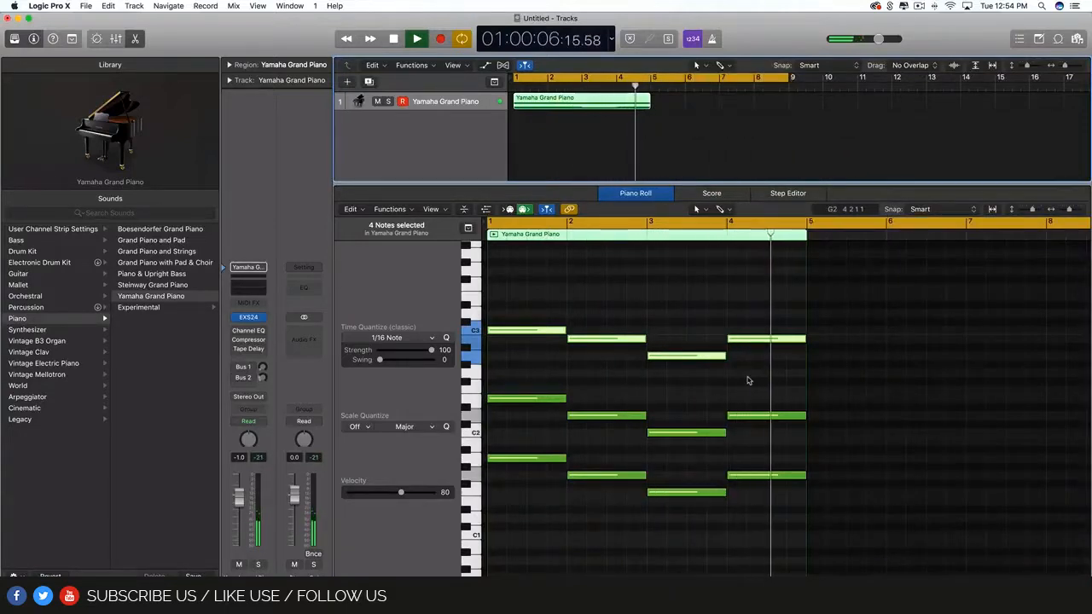
pyautogui.press('space')
pyautogui.click(703, 157)
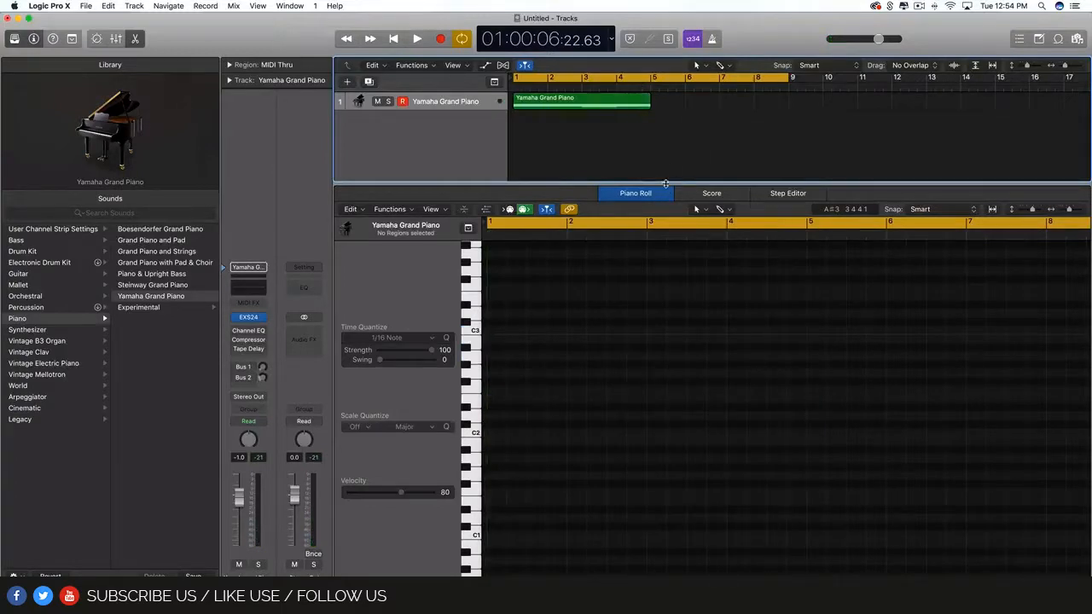
# Step: Enlarge the Tracks area with taller tracks and extend the cycle range to bar 17
pyautogui.moveTo(666, 184); pyautogui.dragTo(687, 436)
pyautogui.press('super+Left')
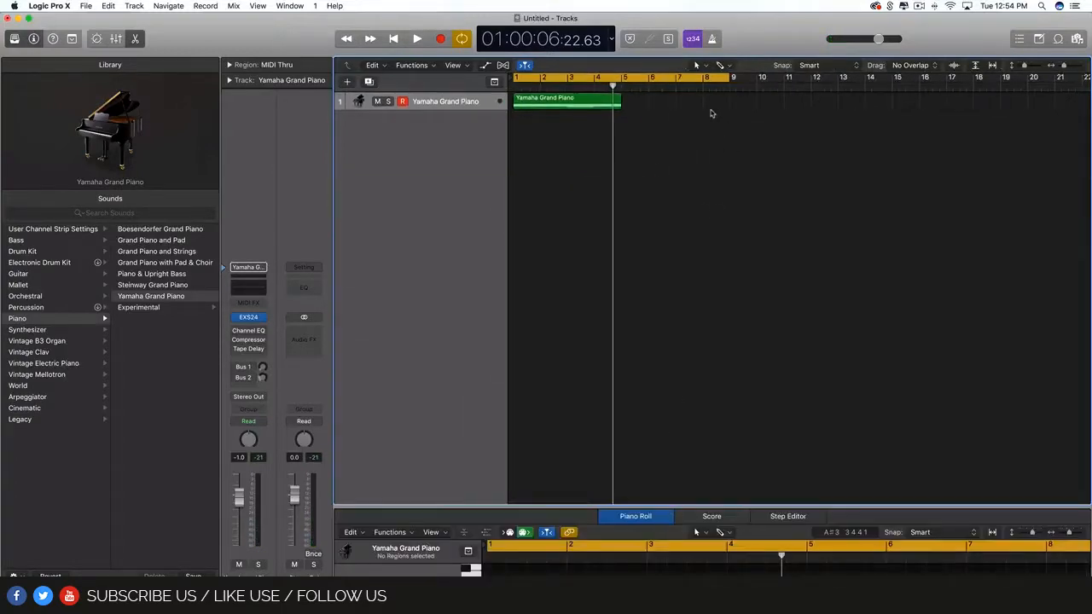
pyautogui.moveTo(728, 76); pyautogui.dragTo(951, 76)
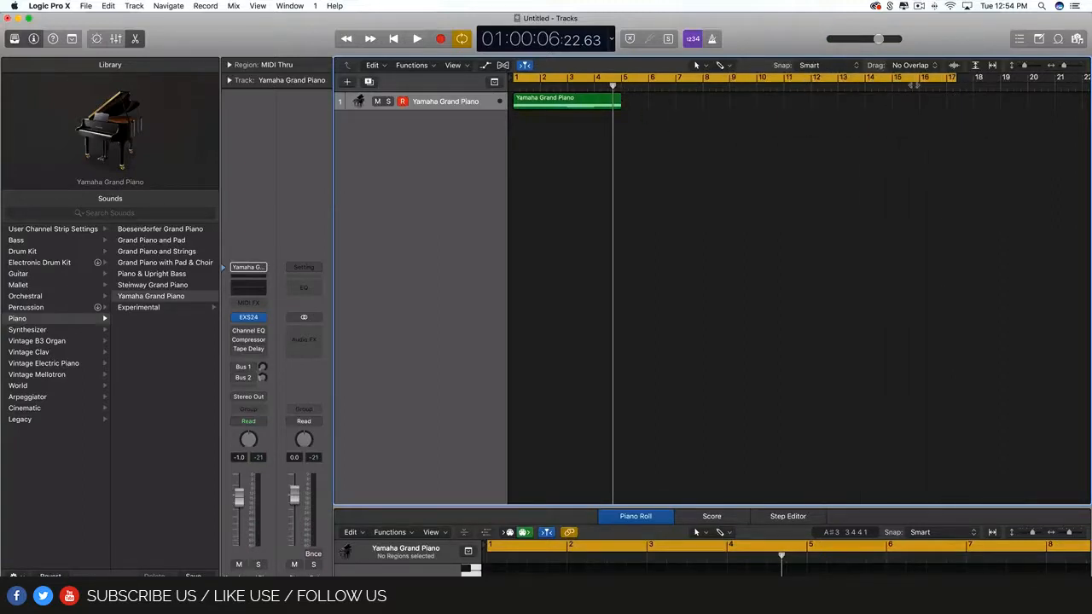
pyautogui.moveTo(1025, 67); pyautogui.dragTo(1031, 68)
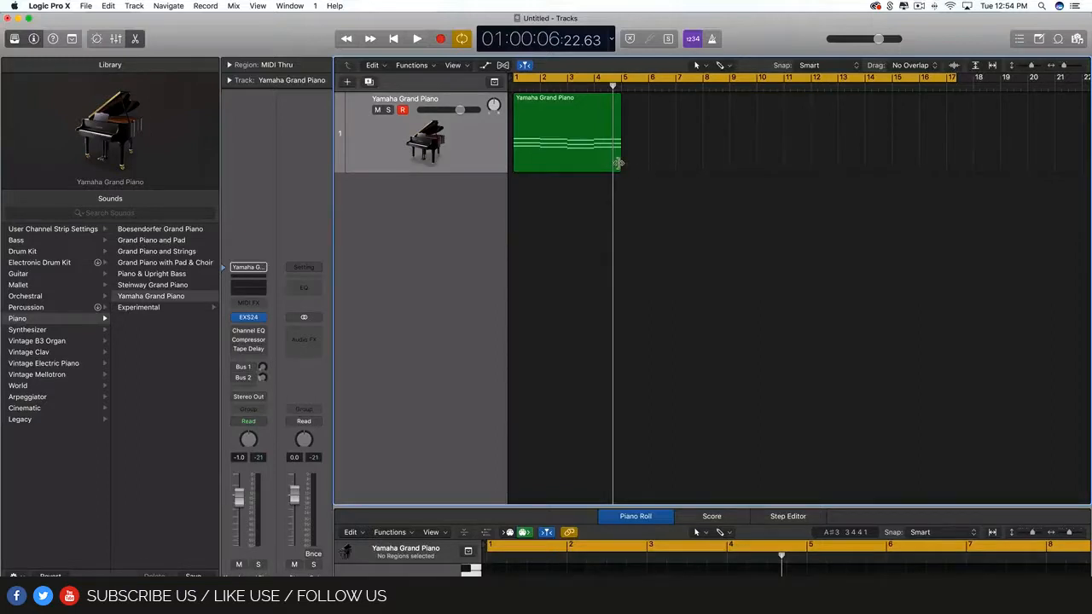
# Step: Loop the four-bar Yamaha Grand Piano region out to bar 17, matching the end of the cycle range
pyautogui.moveTo(619, 163)
pyautogui.mouseDown()
pyautogui.moveTo(793, 163)
pyautogui.moveTo(622, 163)
pyautogui.mouseUp()
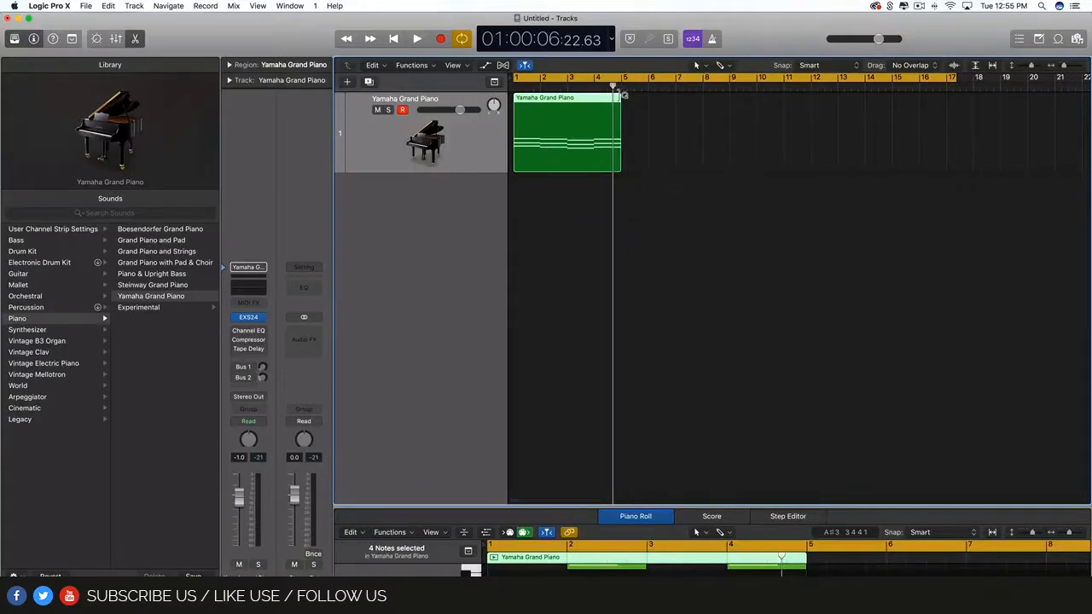
pyautogui.moveTo(623, 95); pyautogui.dragTo(947, 80)
pyautogui.hscroll(1, 789, 247)
pyautogui.scroll(-5, 789, 247)
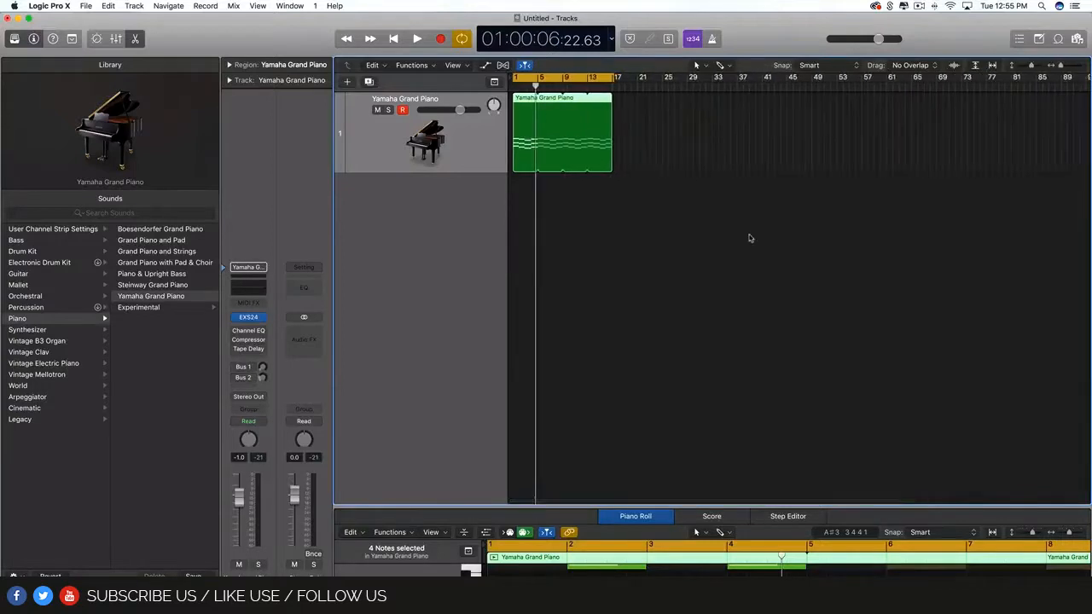
pyautogui.scroll(3, 535, 165)
pyautogui.hscroll(-2, 688, 114)
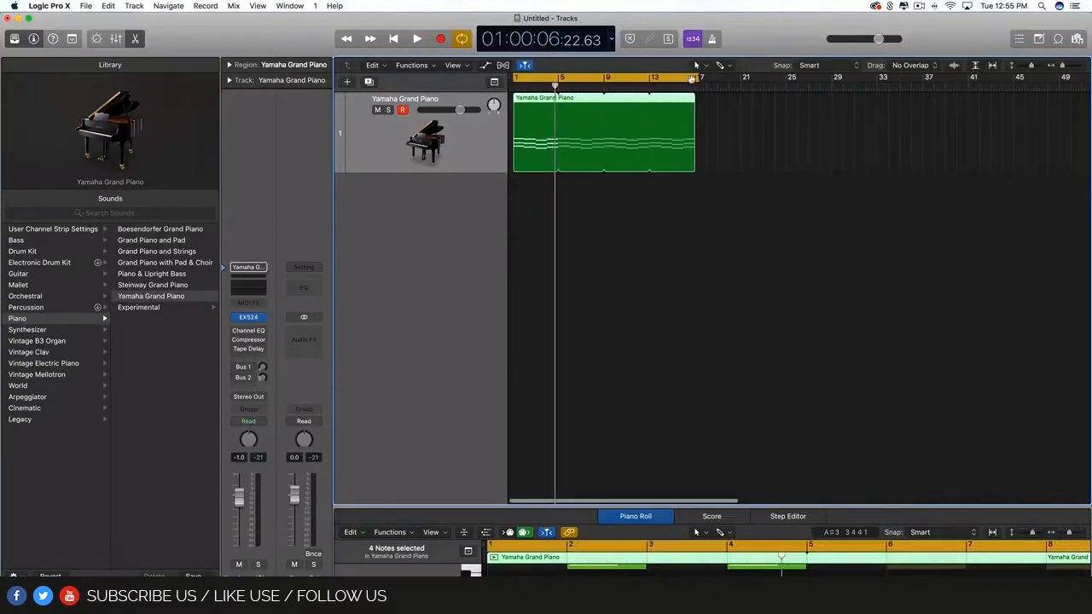
pyautogui.moveTo(698, 80); pyautogui.dragTo(695, 80)
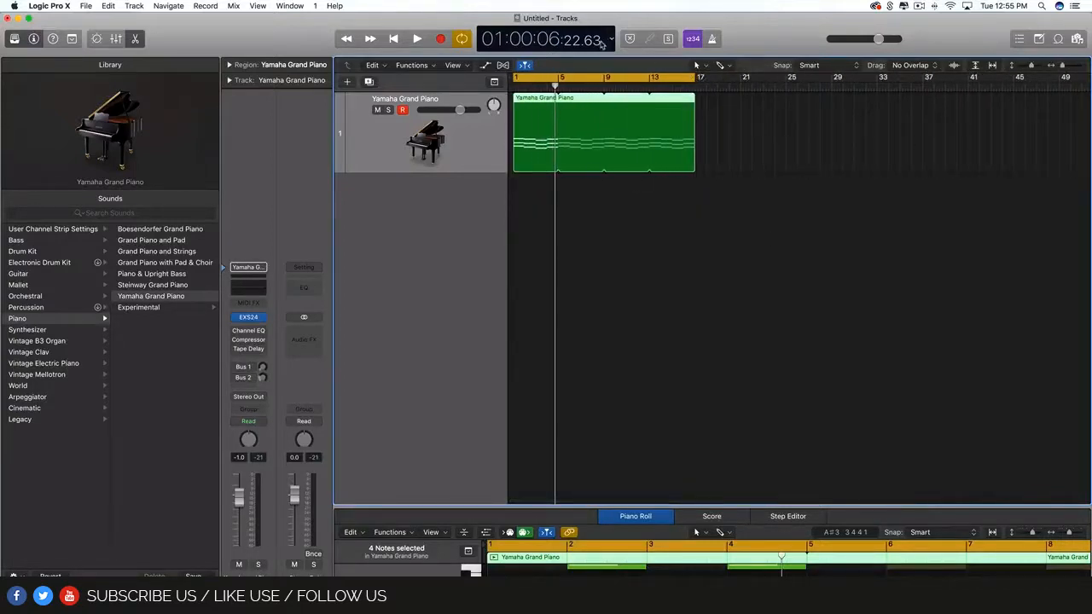
# Step: Move the playhead to bar 17 and beyond to check the looped region's length in time
pyautogui.moveTo(556, 86); pyautogui.dragTo(696, 89)
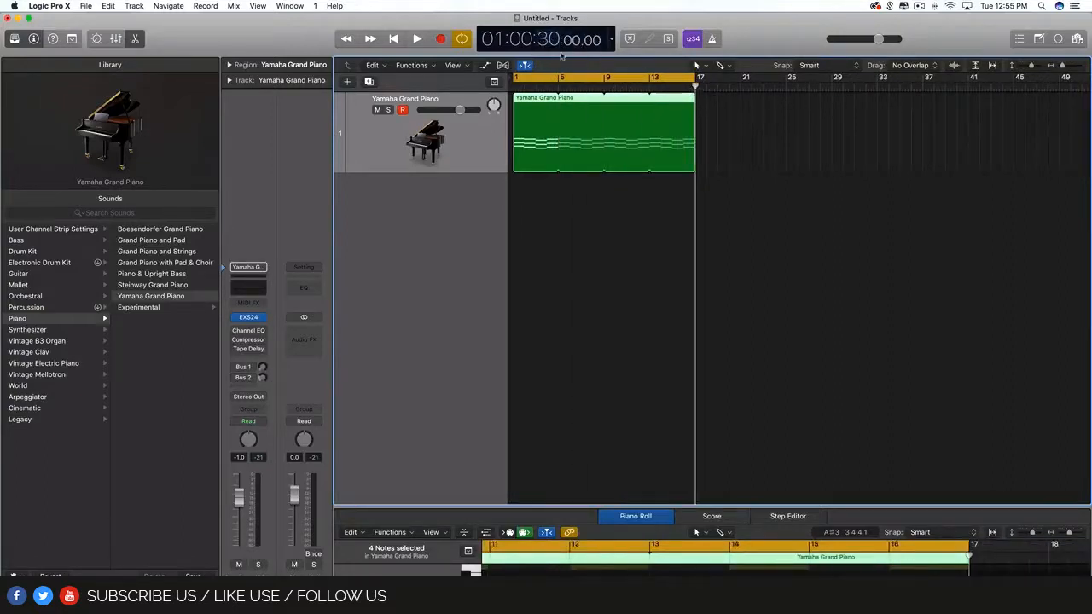
pyautogui.click(614, 207)
pyautogui.moveTo(698, 103); pyautogui.dragTo(730, 109)
pyautogui.click(561, 85)
pyautogui.moveTo(564, 103); pyautogui.dragTo(695, 181)
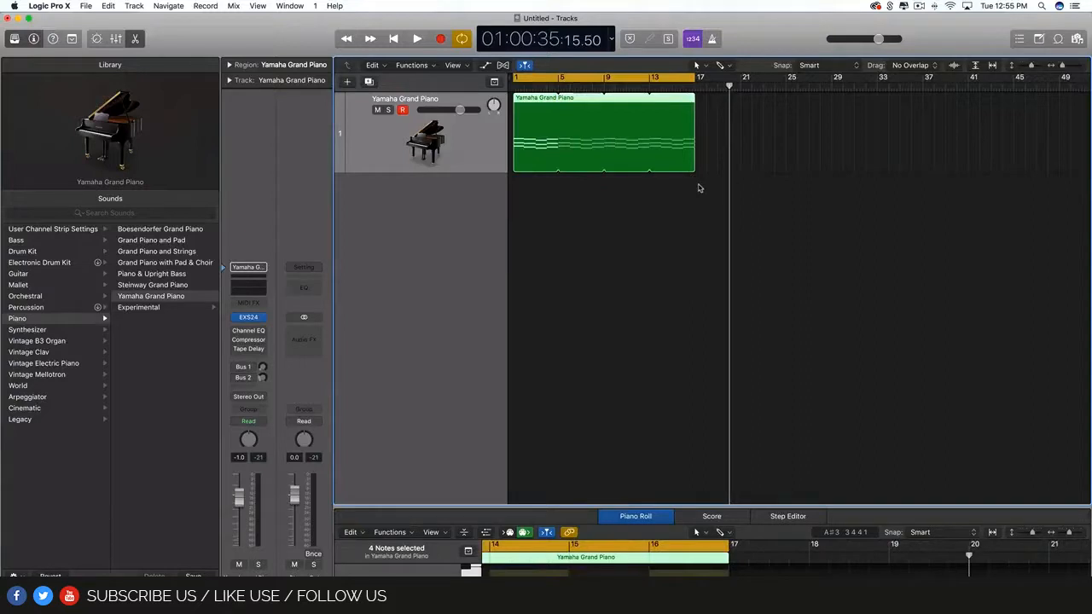
# Step: Play the looped region from bar 1, deselect it, and stop playback
pyautogui.press('space')
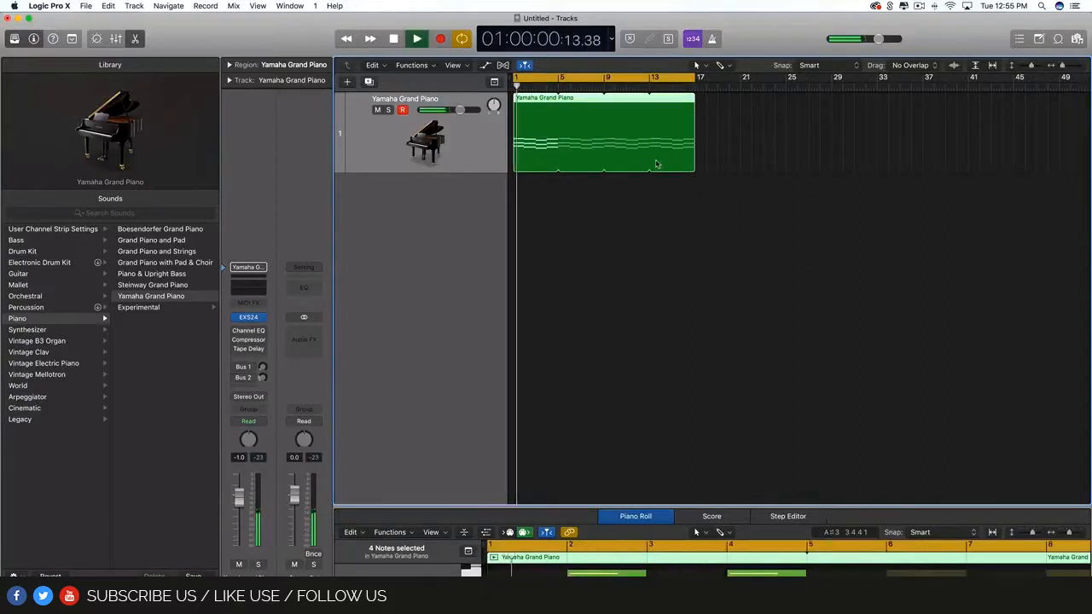
pyautogui.click(628, 236)
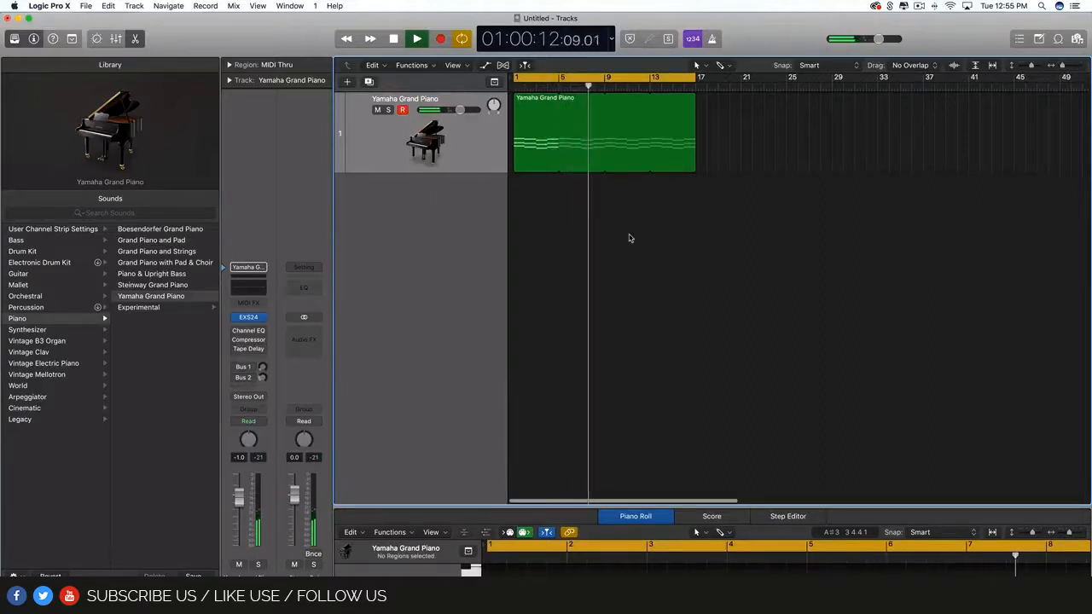
pyautogui.press('space')
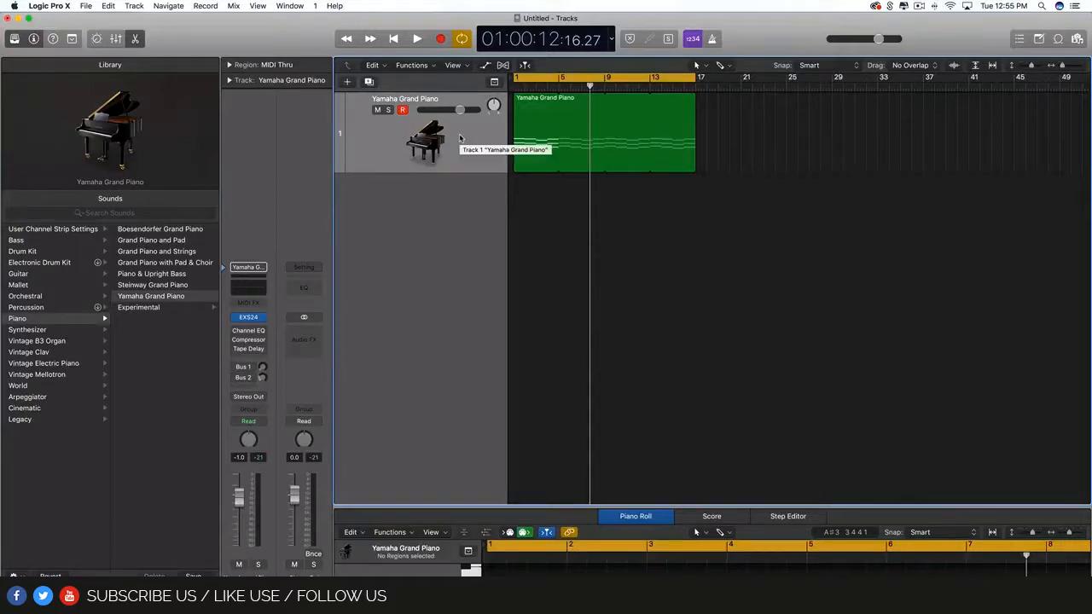
# Step: Add three Classic Electric Piano software instrument tracks below the Yamaha Grand Piano track
pyautogui.click(389, 166)
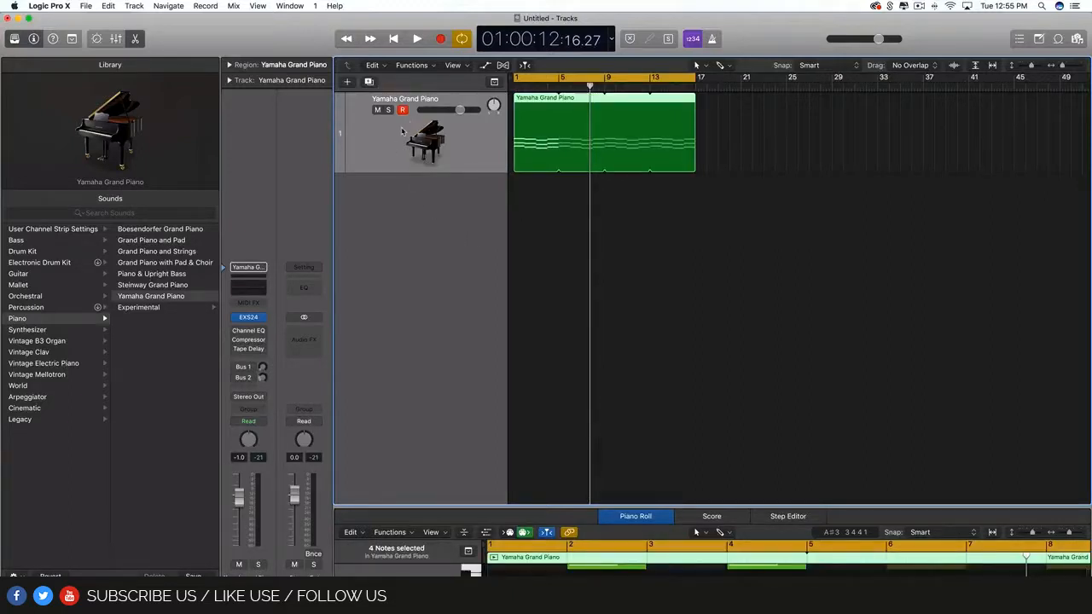
pyautogui.doubleClick(419, 236)
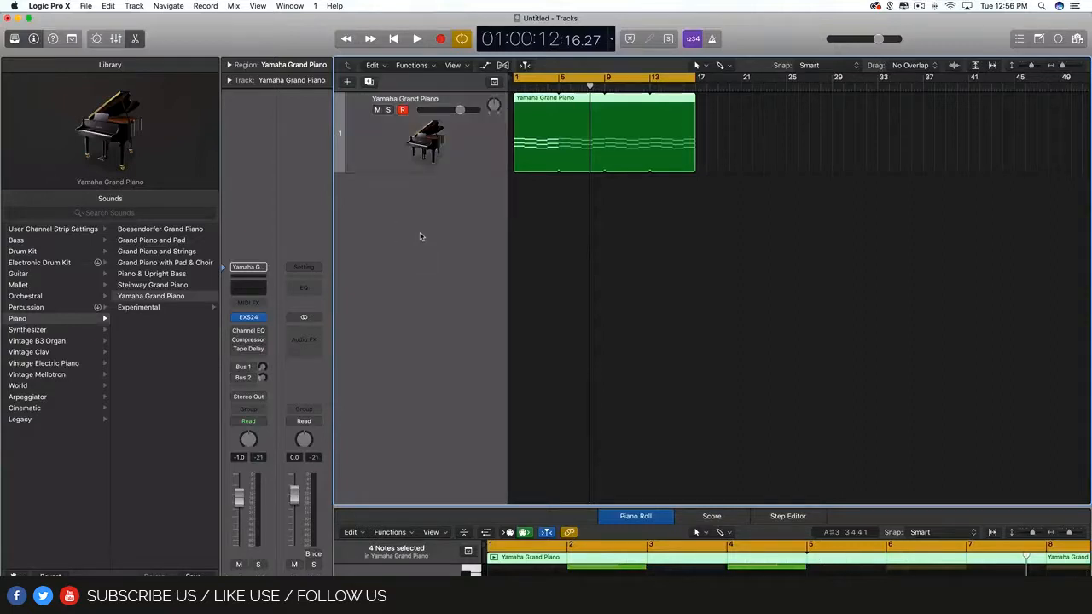
pyautogui.doubleClick(433, 308)
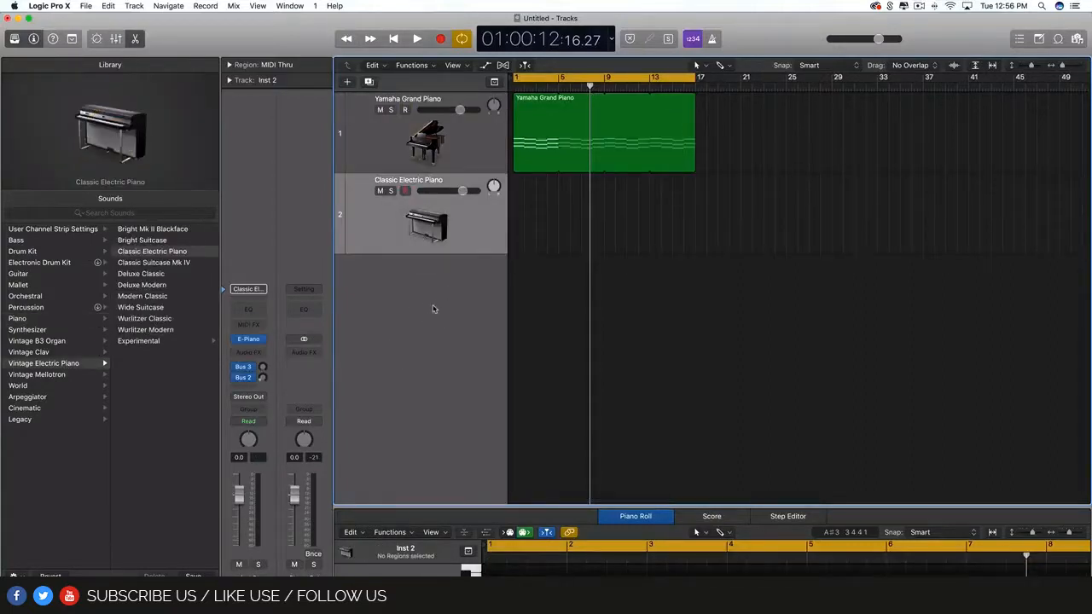
pyautogui.doubleClick(427, 383)
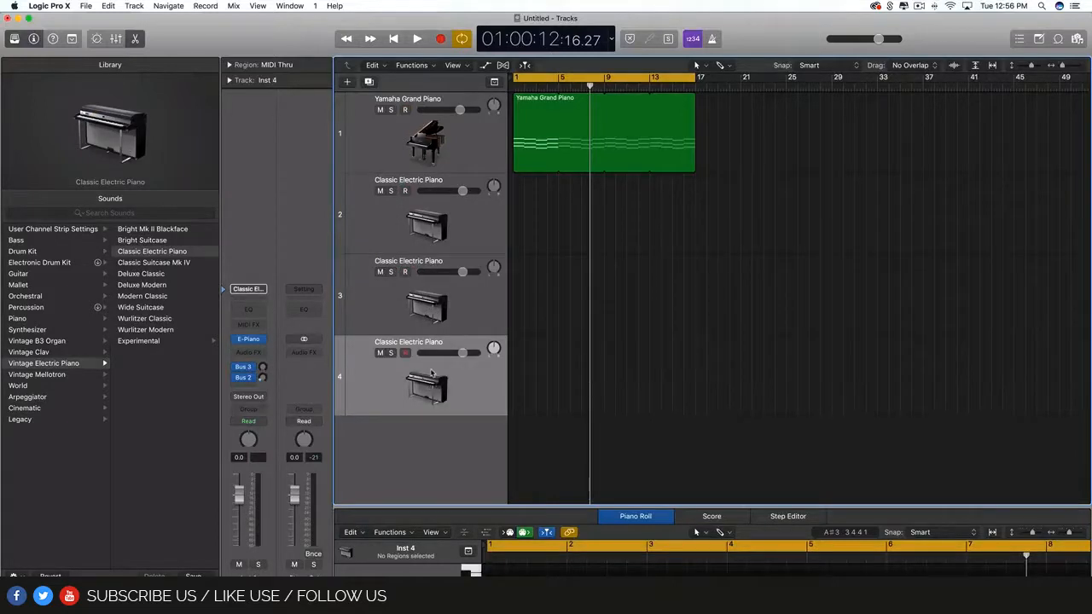
# Step: Delete all three Classic Electric Piano tracks, keeping only the Yamaha Grand Piano track
pyautogui.press('super+BackSpace')
pyautogui.press('super+BackSpace')
pyautogui.press('super+BackSpace')
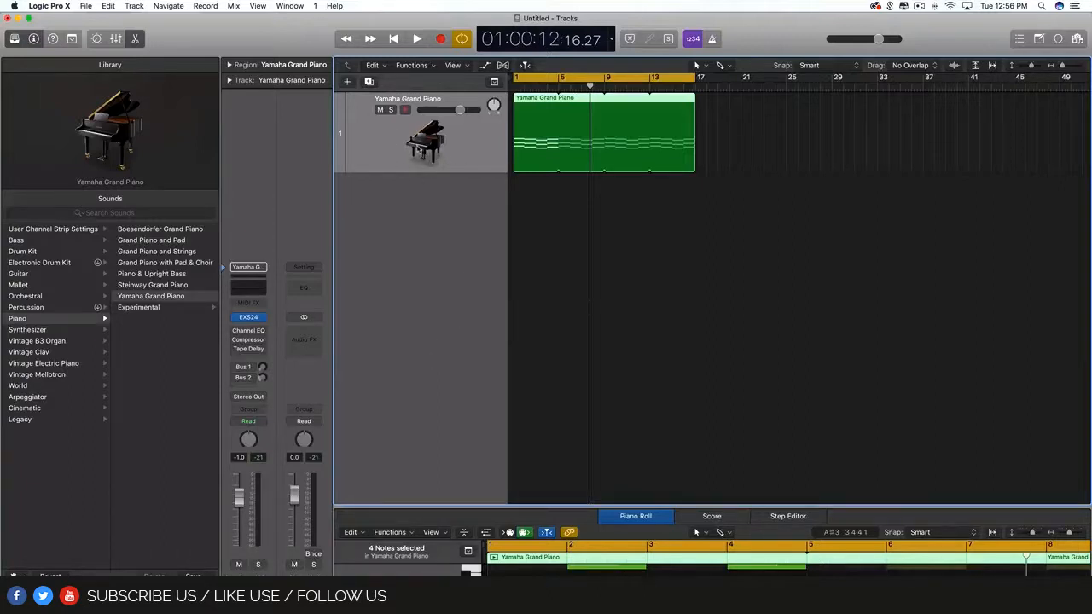
# Step: Add one Classic Electric Piano track, delete it again, and view the available new track commands
pyautogui.doubleClick(402, 209)
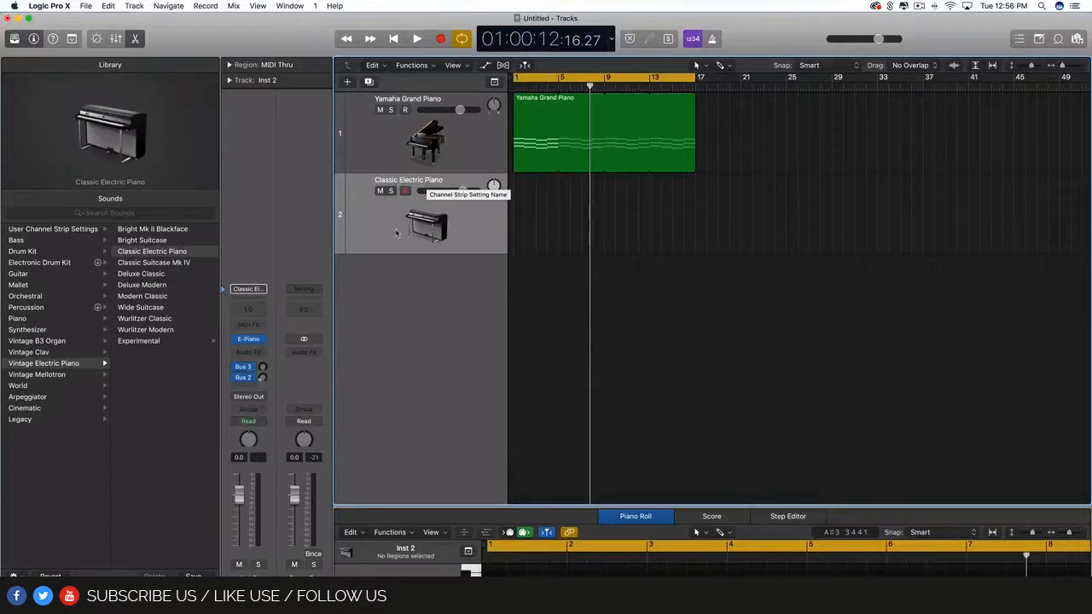
pyautogui.press('super+BackSpace')
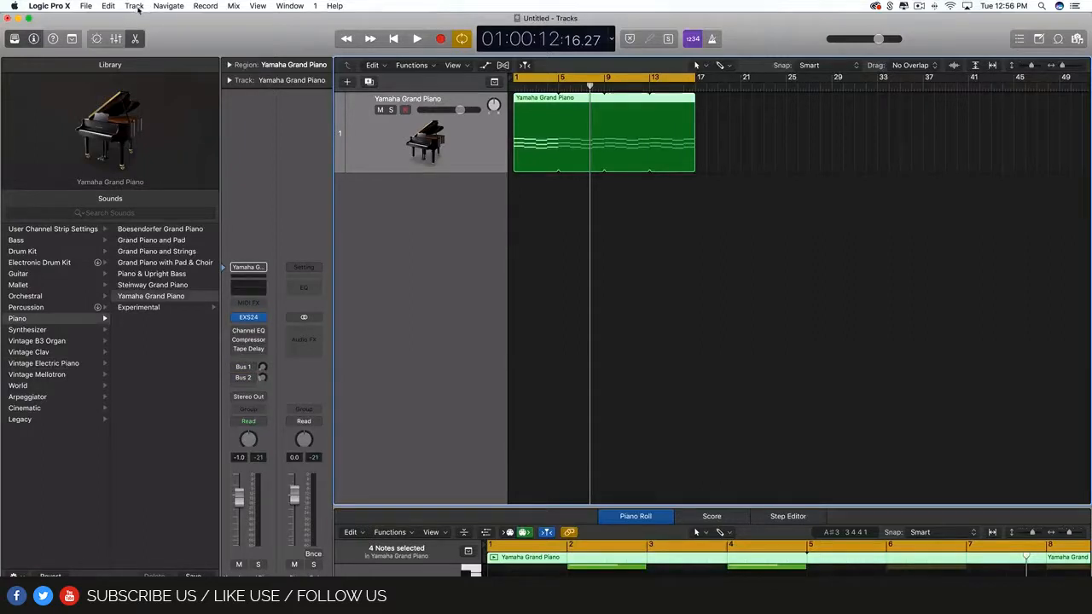
pyautogui.click(134, 6)
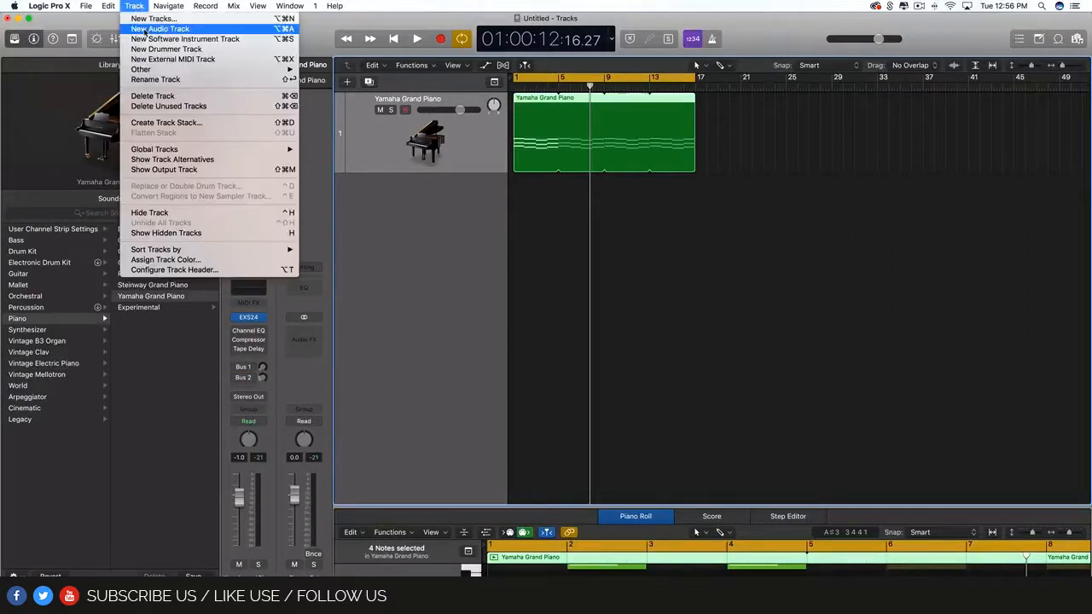
pyautogui.click(390, 183)
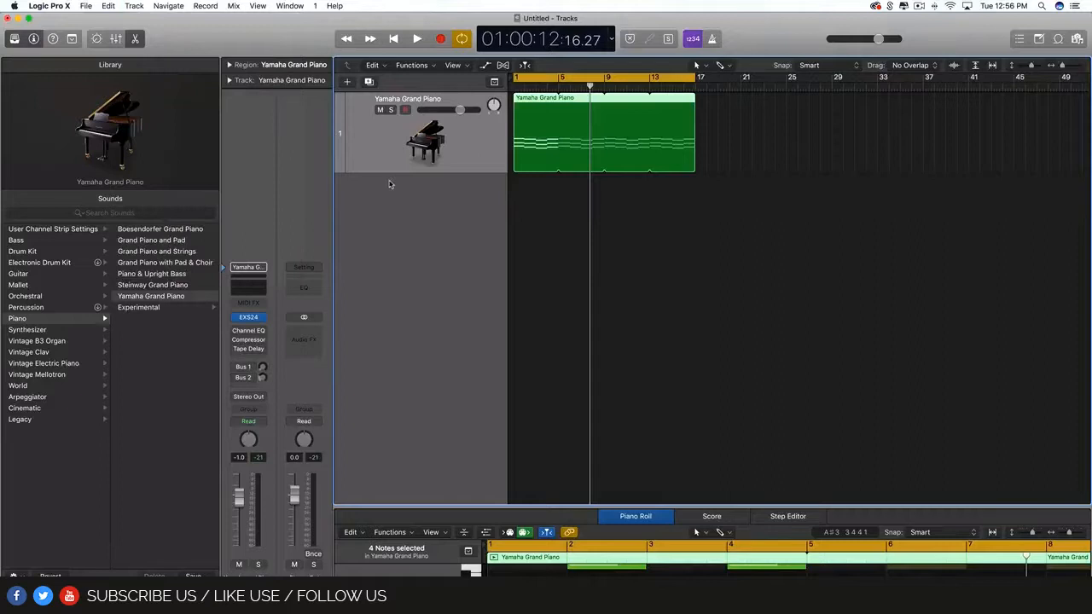
# Step: Create one new audio track below the Yamaha Grand Piano track
pyautogui.click(348, 82)
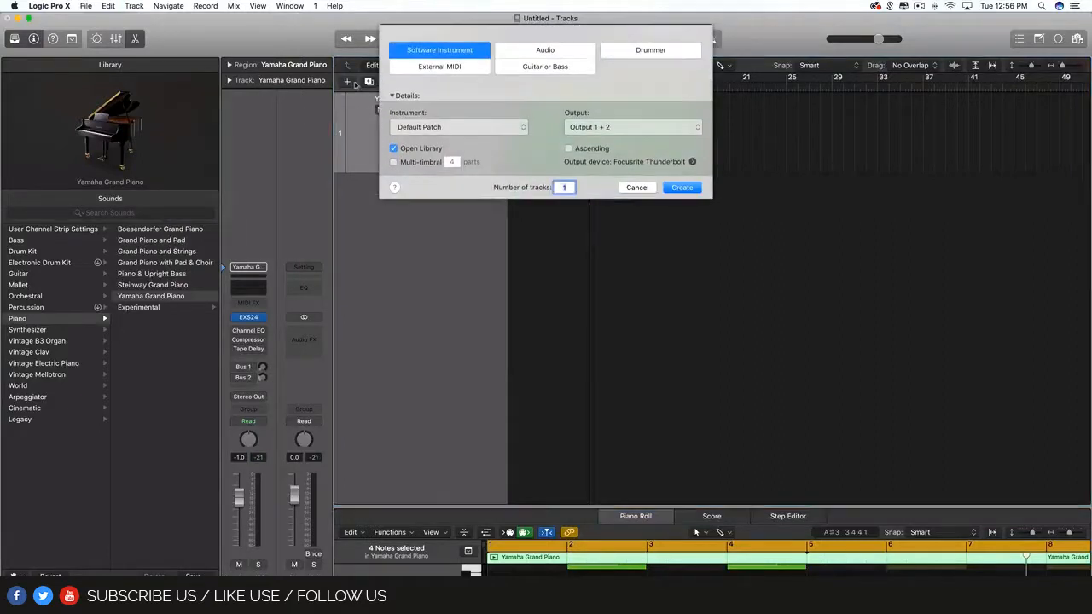
pyautogui.click(529, 51)
pyautogui.click(690, 221)
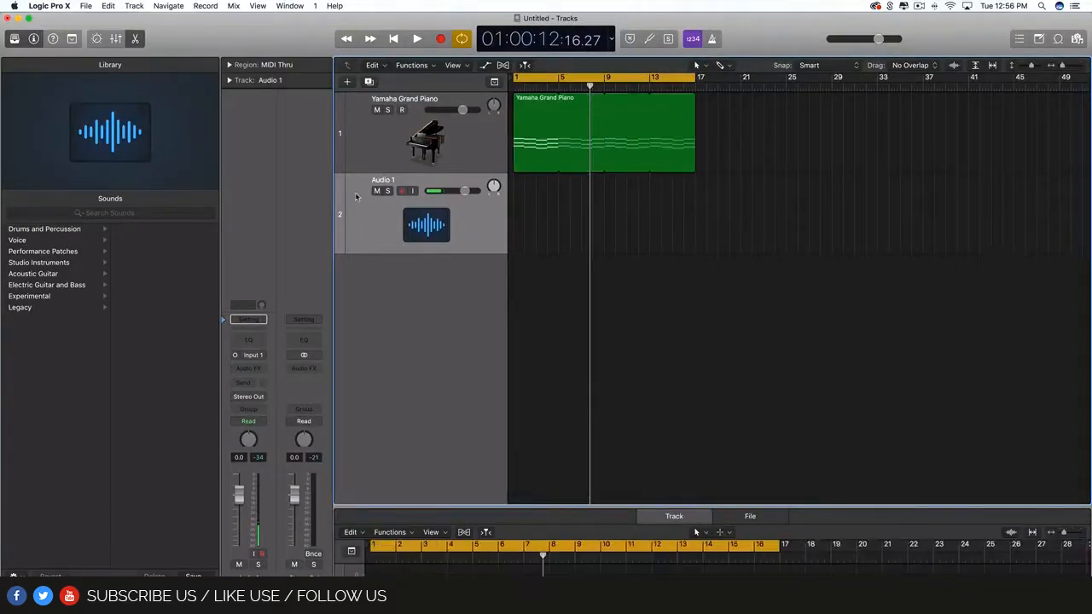
# Step: With the Yamaha Grand Piano track selected, add a Classic Electric Piano software instrument track at the end of the track list
pyautogui.click(376, 140)
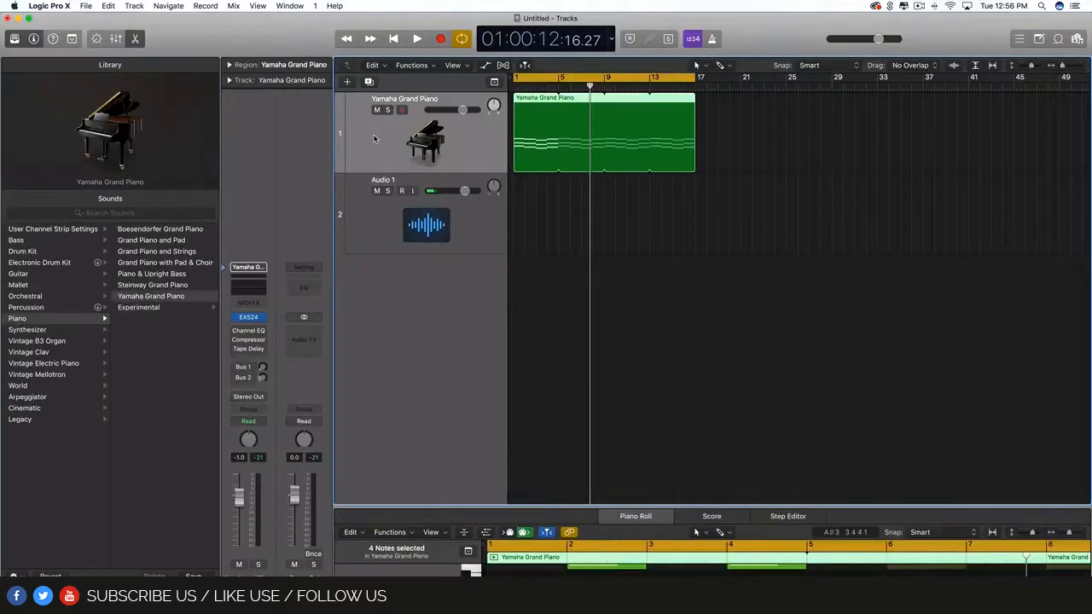
pyautogui.doubleClick(442, 352)
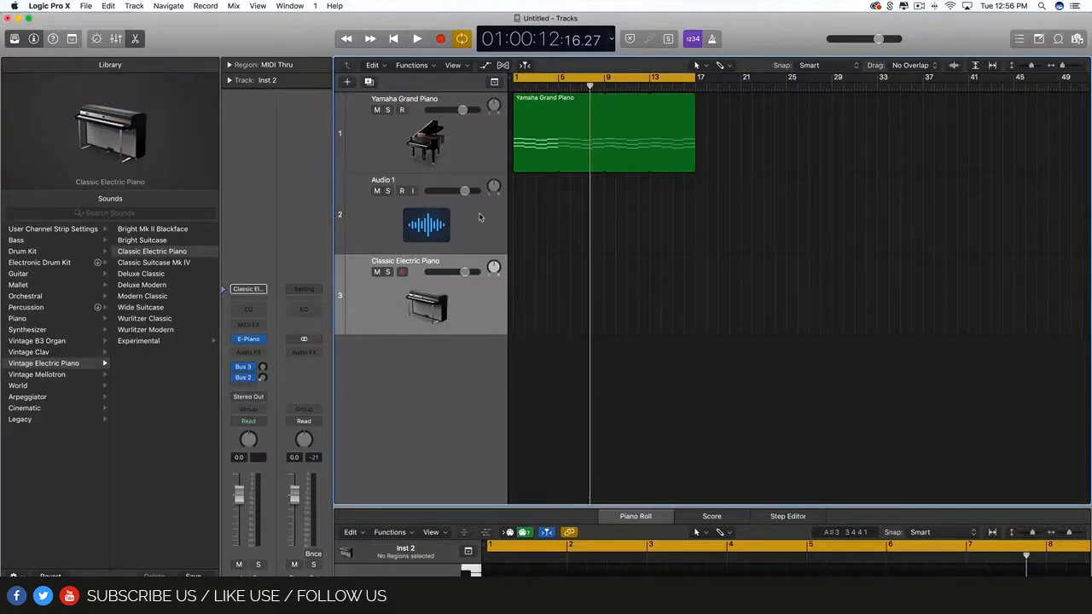
# Step: With the Audio 1 track selected, add a second audio track at the end of the track list
pyautogui.click(480, 218)
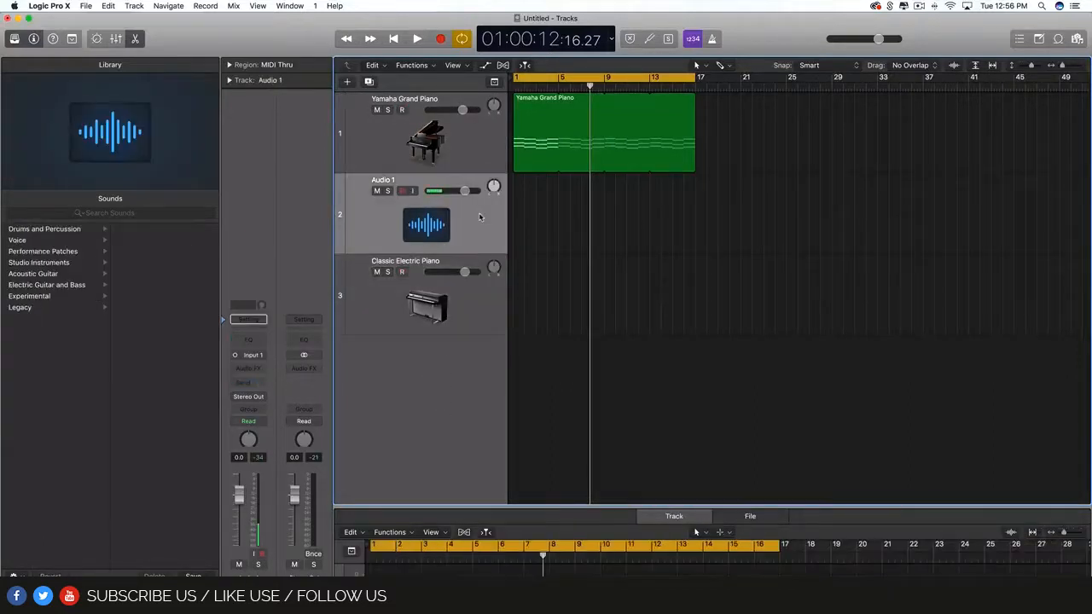
pyautogui.doubleClick(434, 392)
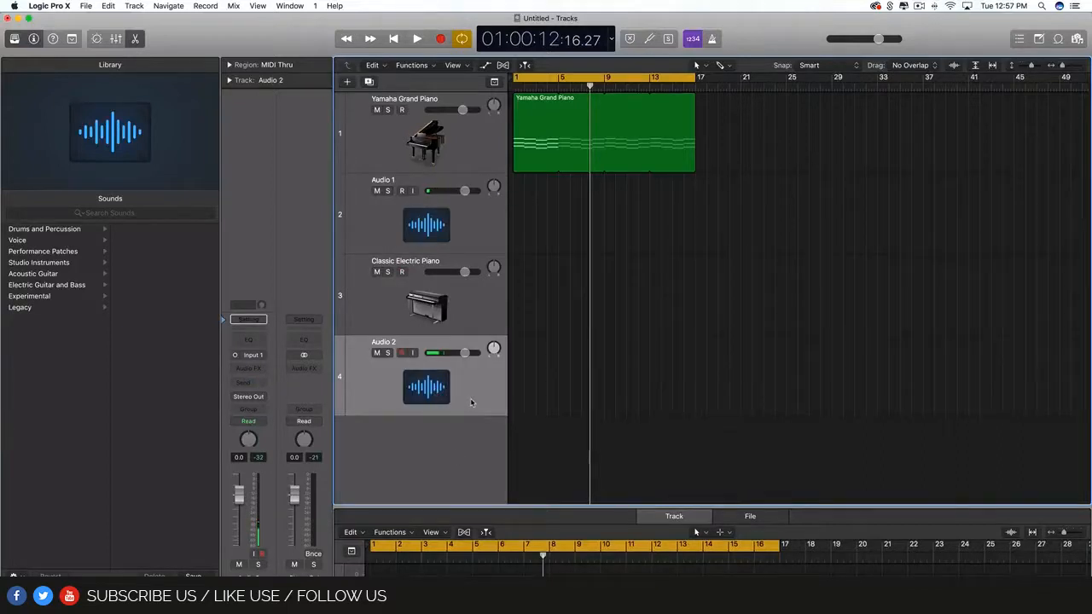
# Step: Delete the Audio 2 and Audio 1 tracks, keeping both piano tracks
pyautogui.press('super+BackSpace')
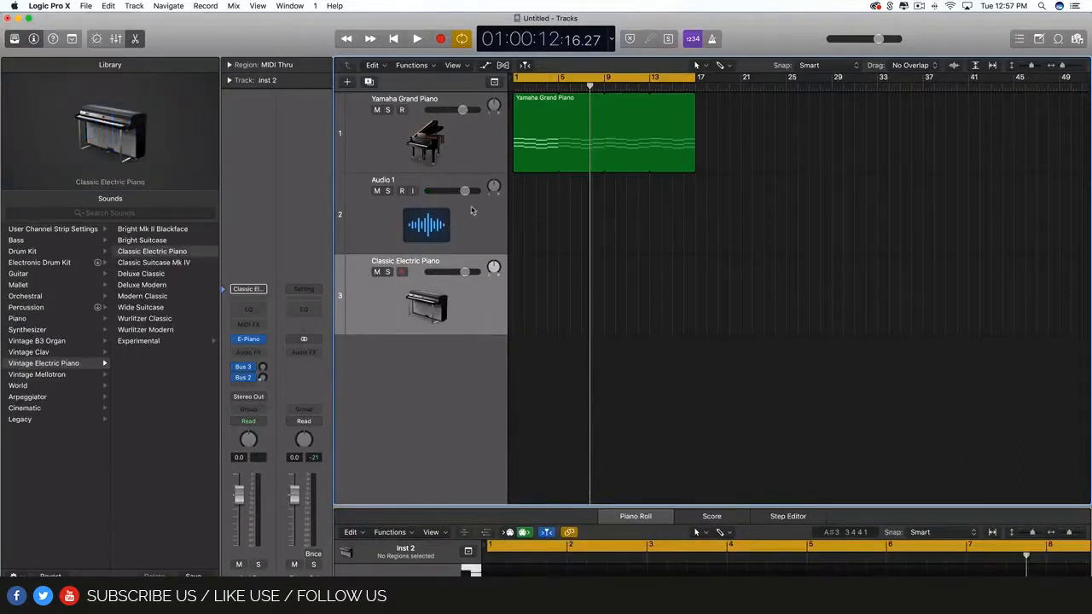
pyautogui.click(471, 210)
pyautogui.press('super+BackSpace')
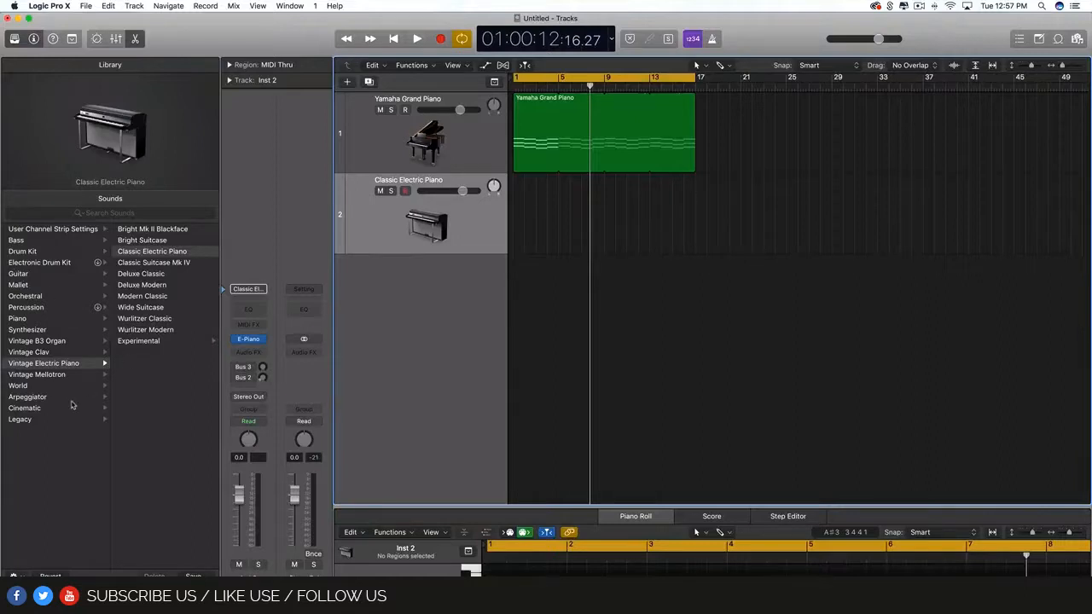
# Step: Browse the list of available Apple Loops, and close the Loop Browser without adding any loop
pyautogui.click(1058, 38)
pyautogui.scroll(-3, 978, 273)
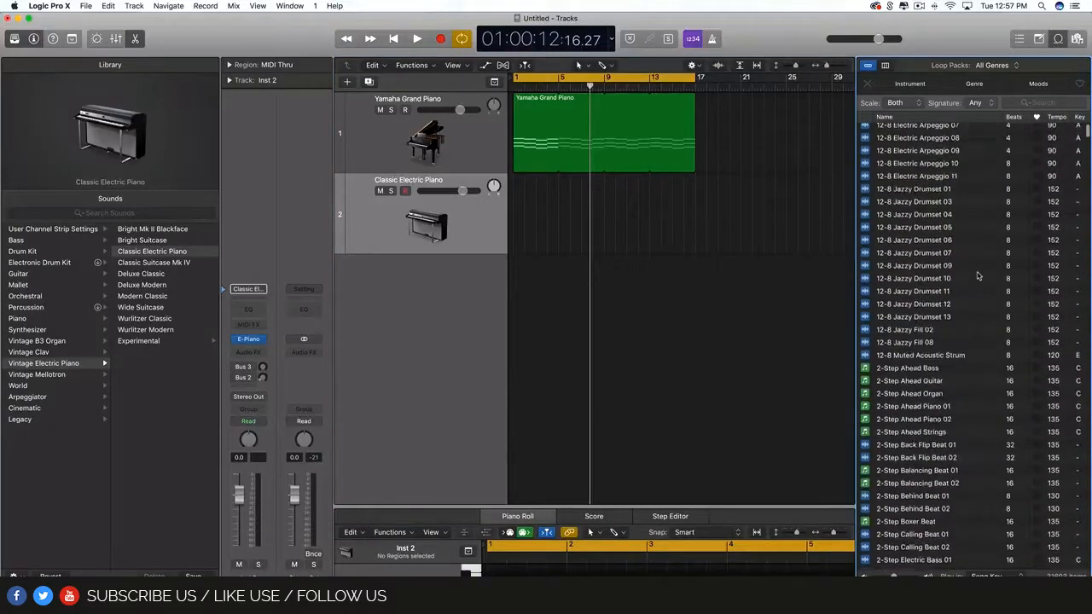
pyautogui.scroll(-20, 978, 276)
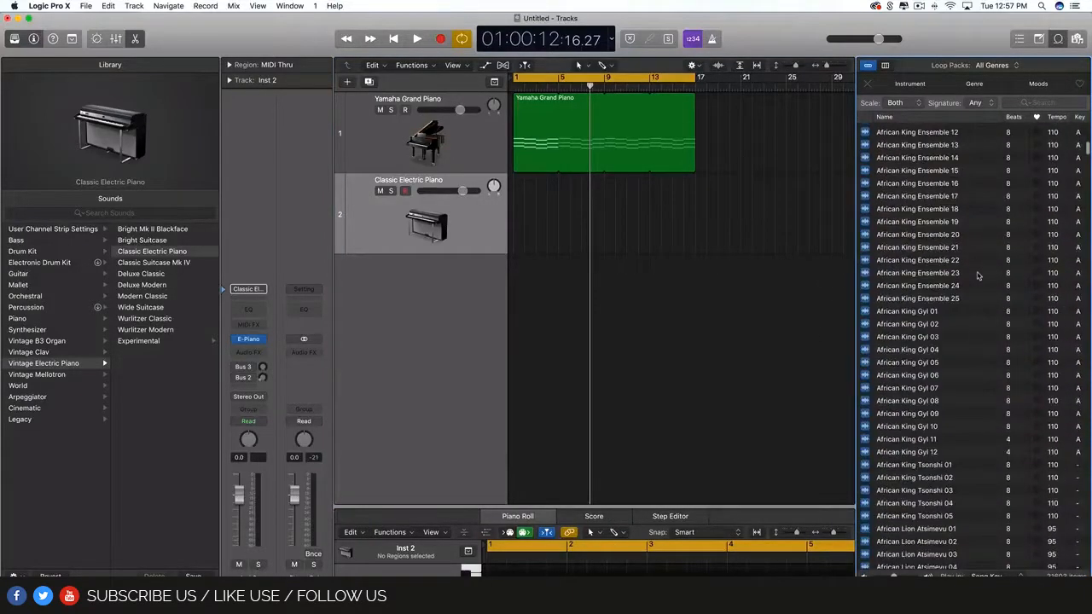
pyautogui.scroll(-20, 978, 275)
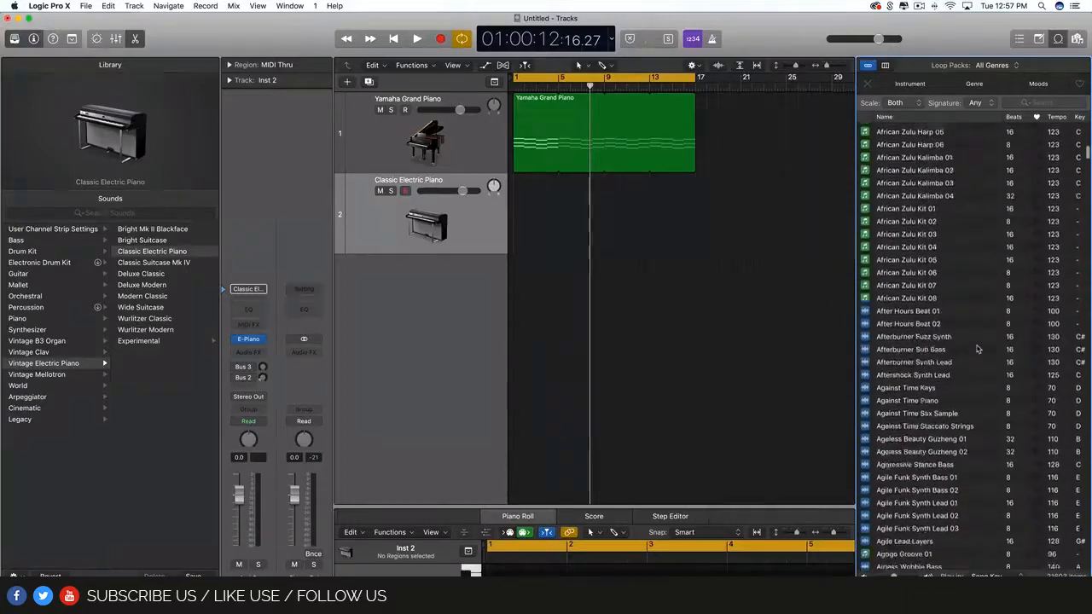
pyautogui.scroll(20, 979, 349)
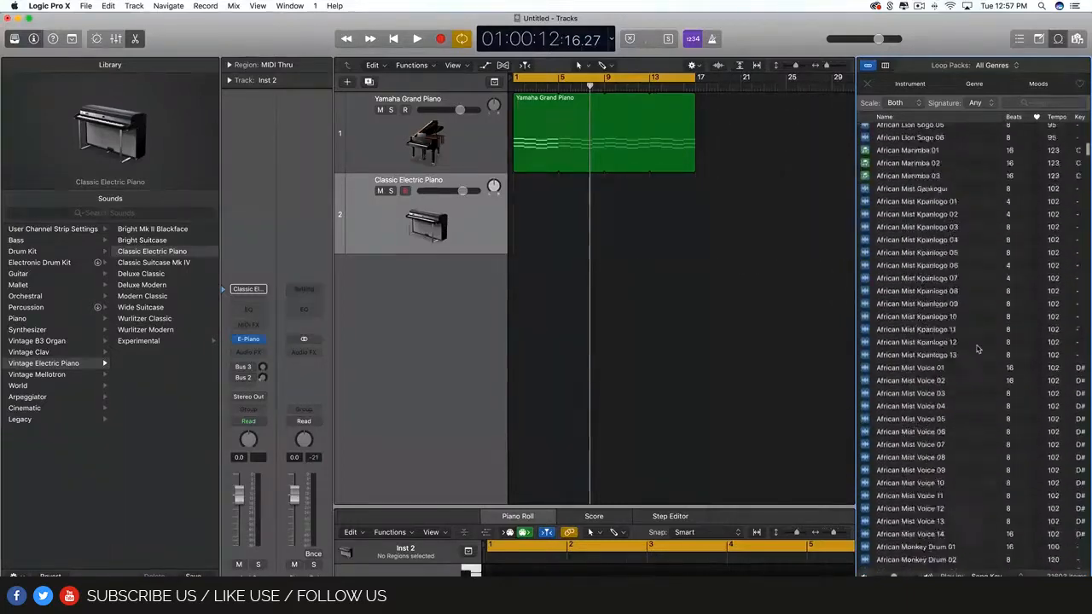
pyautogui.click(1058, 40)
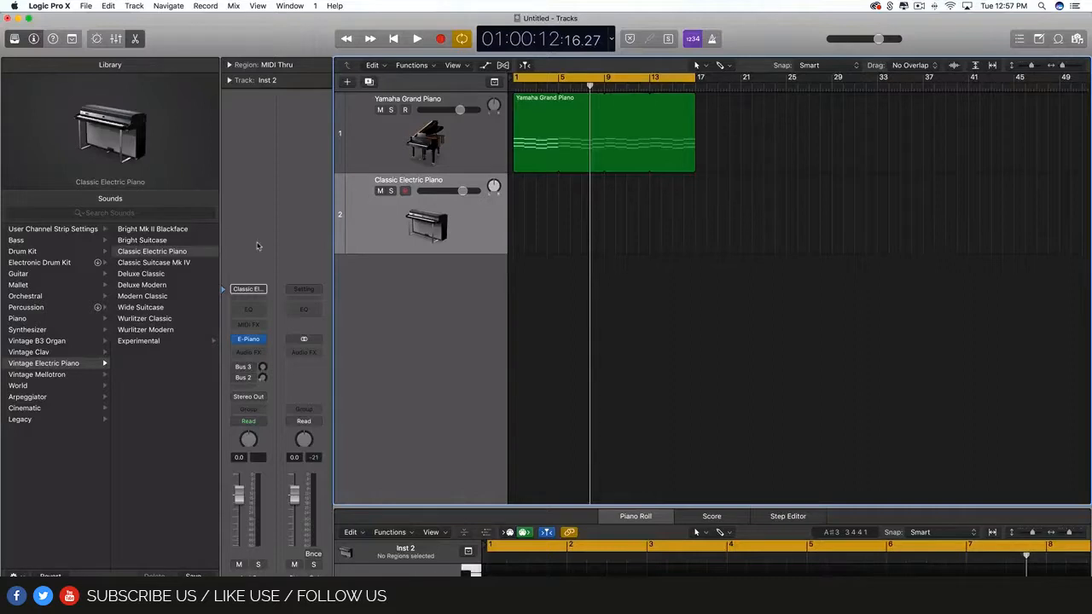
# Step: Replace the Classic Electric Piano sound on track 2 with Boutique 808 from the Electronic Drum Kit's Drum Machine sounds
pyautogui.click(26, 251)
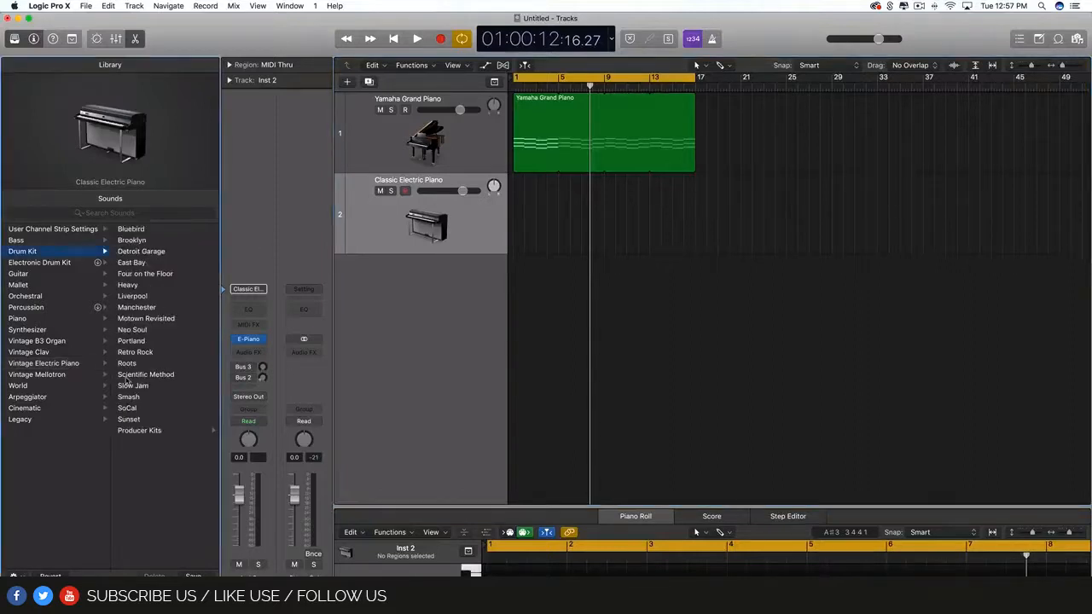
pyautogui.click(42, 263)
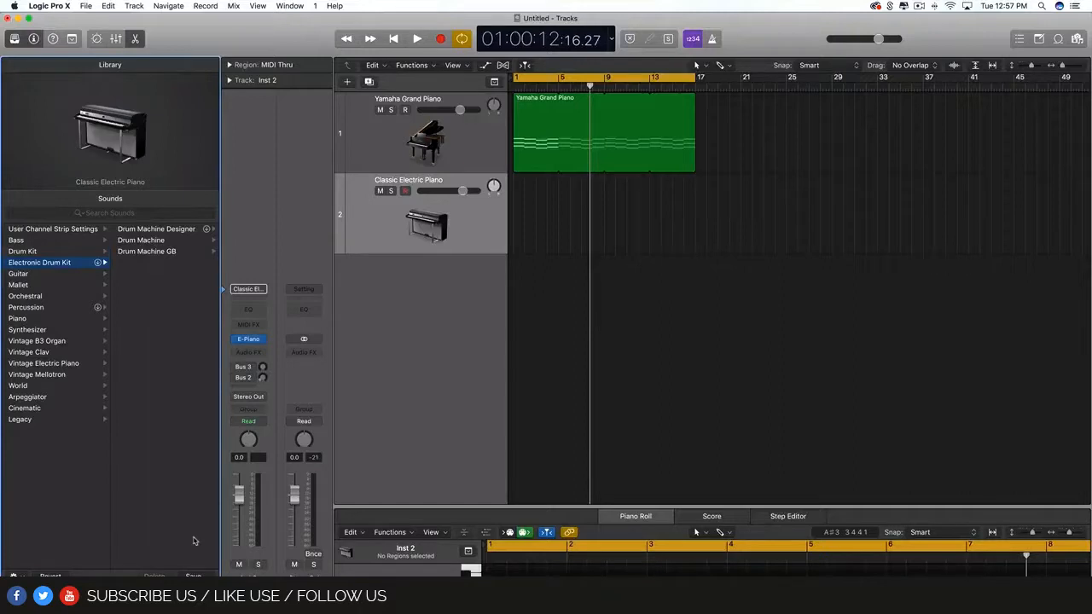
pyautogui.click(43, 251)
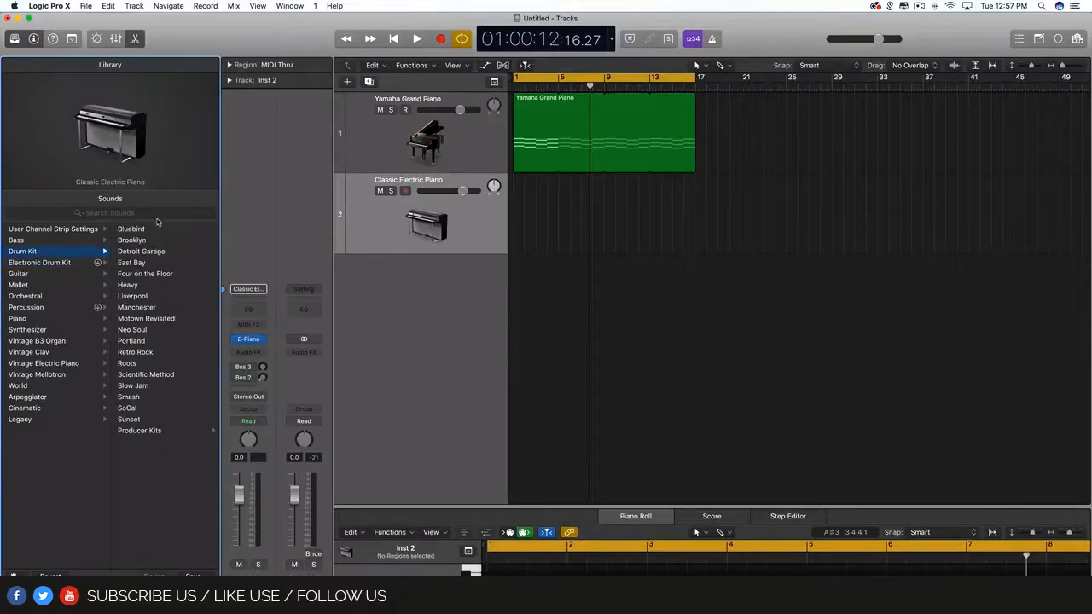
pyautogui.click(76, 264)
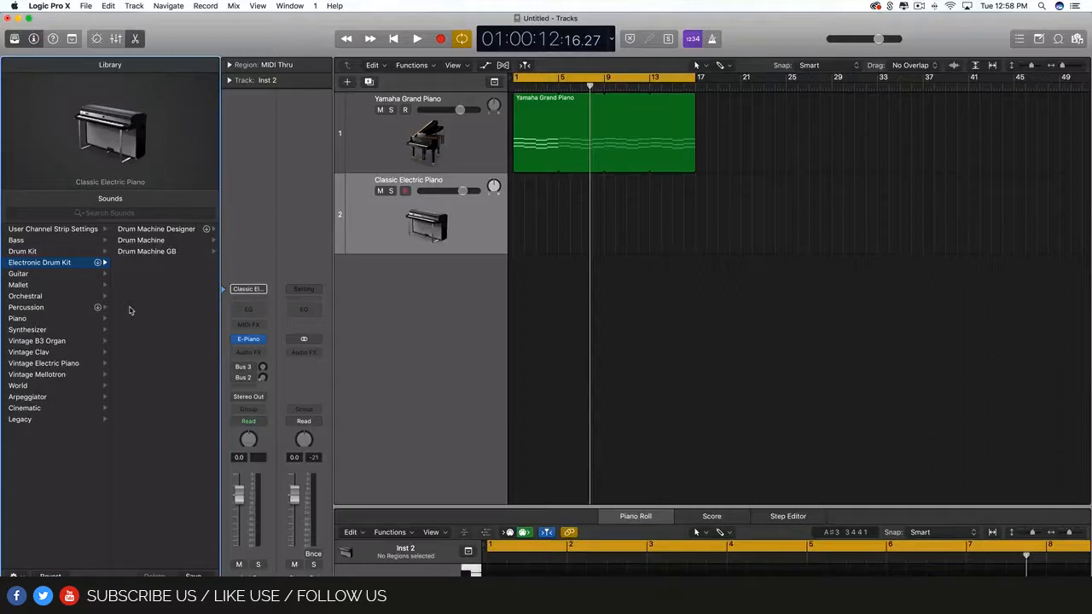
pyautogui.click(195, 242)
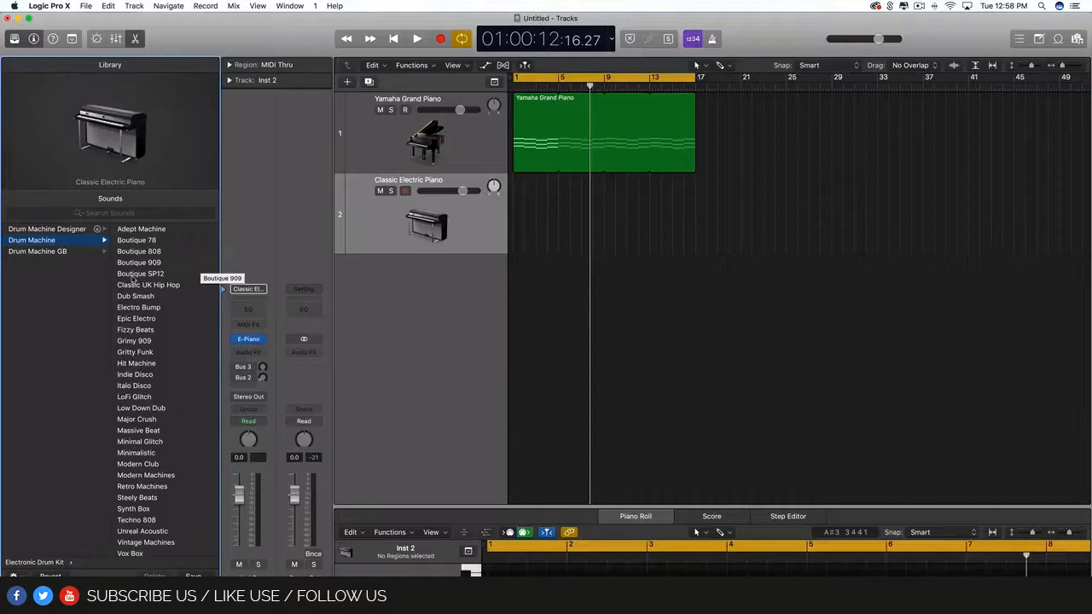
pyautogui.click(160, 253)
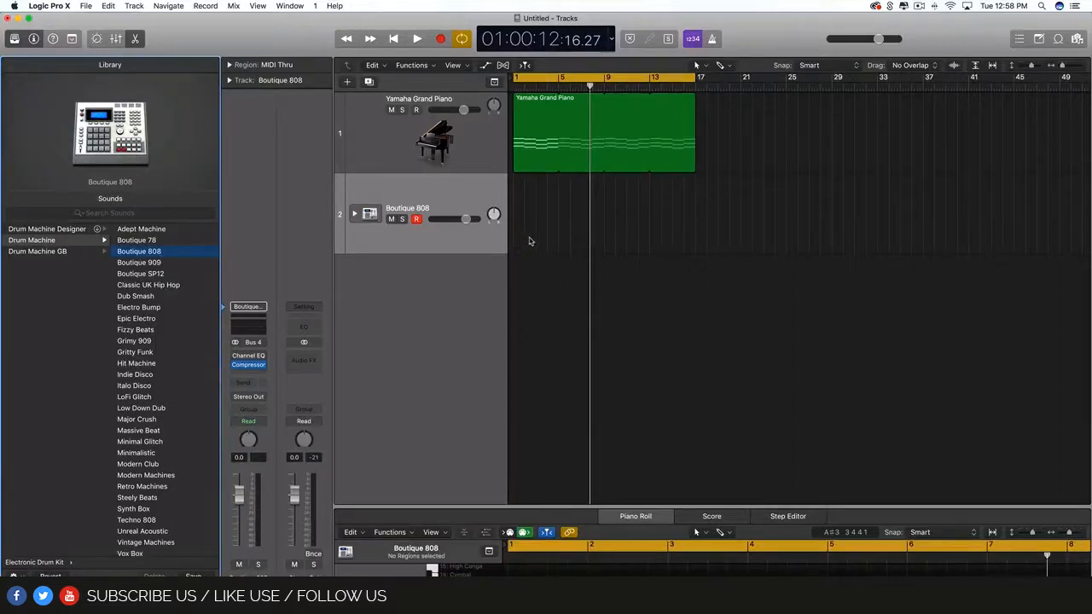
# Step: Create an empty MIDI region on the Boutique 808 track, four bars long from bar 1 to bar 5
pyautogui.moveTo(523, 237); pyautogui.dragTo(556, 238)
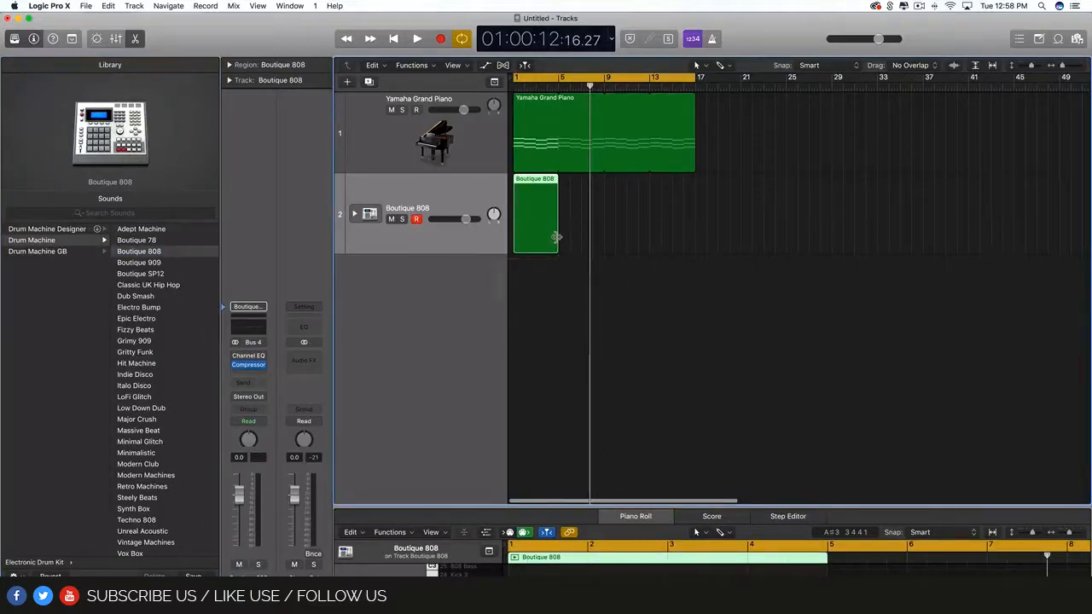
pyautogui.press('super+Right')
pyautogui.press('super+Right')
pyautogui.press('super+Right')
pyautogui.press('super+Right')
pyautogui.press('super+Right')
pyautogui.press('super+Right')
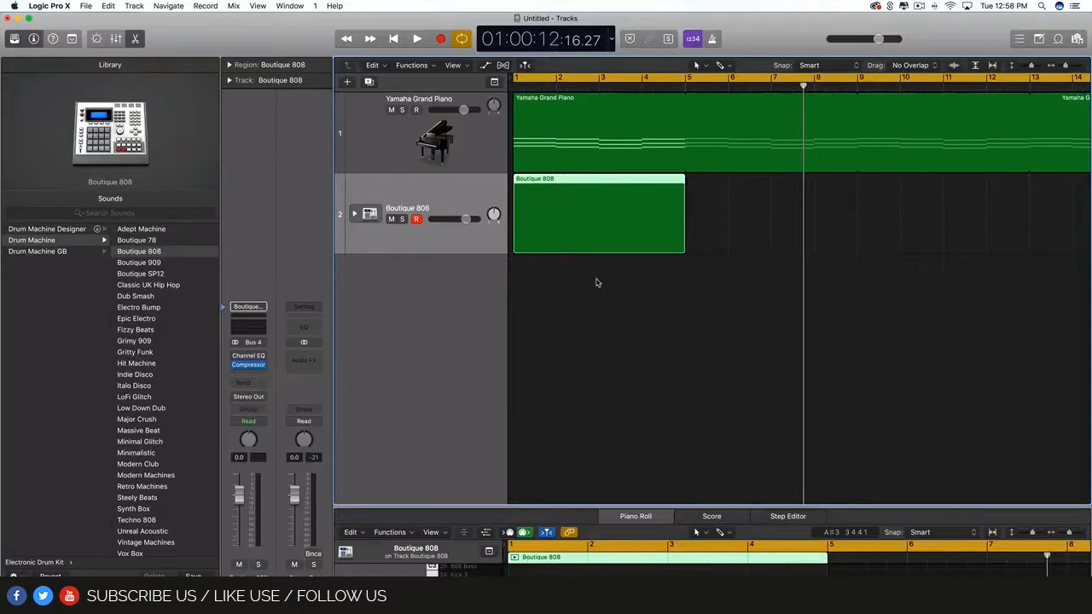
# Step: Hide the editor area, and reopen it with the Yamaha Grand Piano region selected
pyautogui.doubleClick(652, 220)
pyautogui.doubleClick(622, 223)
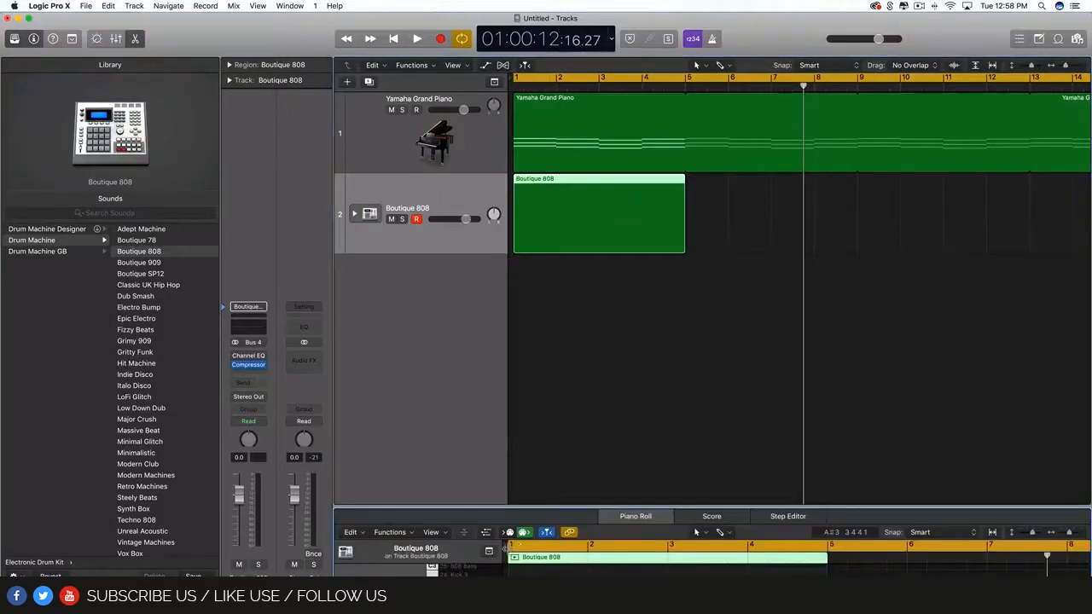
pyautogui.click(134, 38)
pyautogui.click(675, 273)
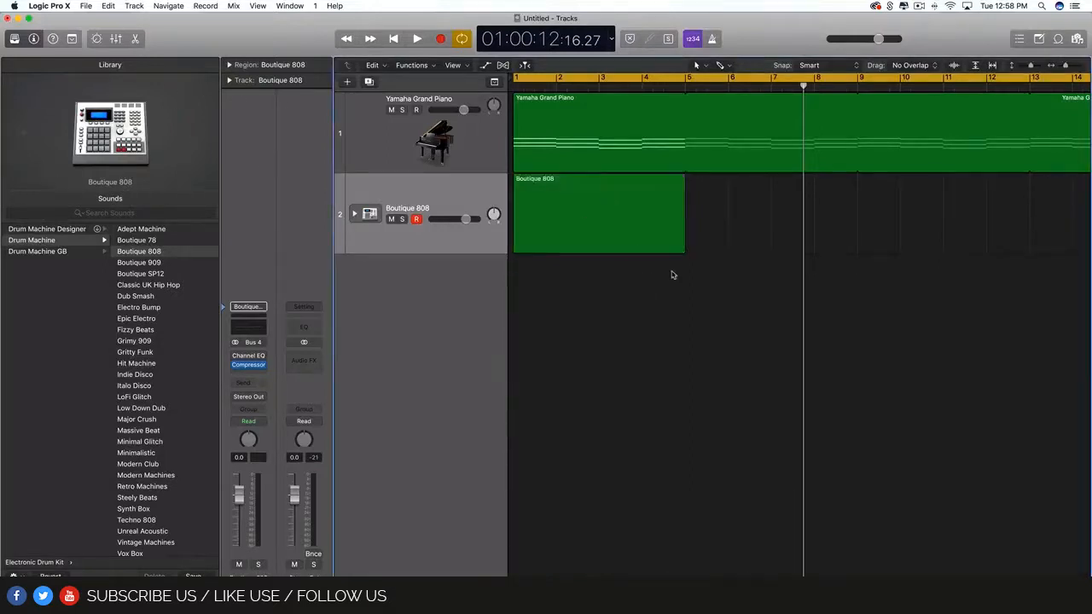
pyautogui.click(547, 130)
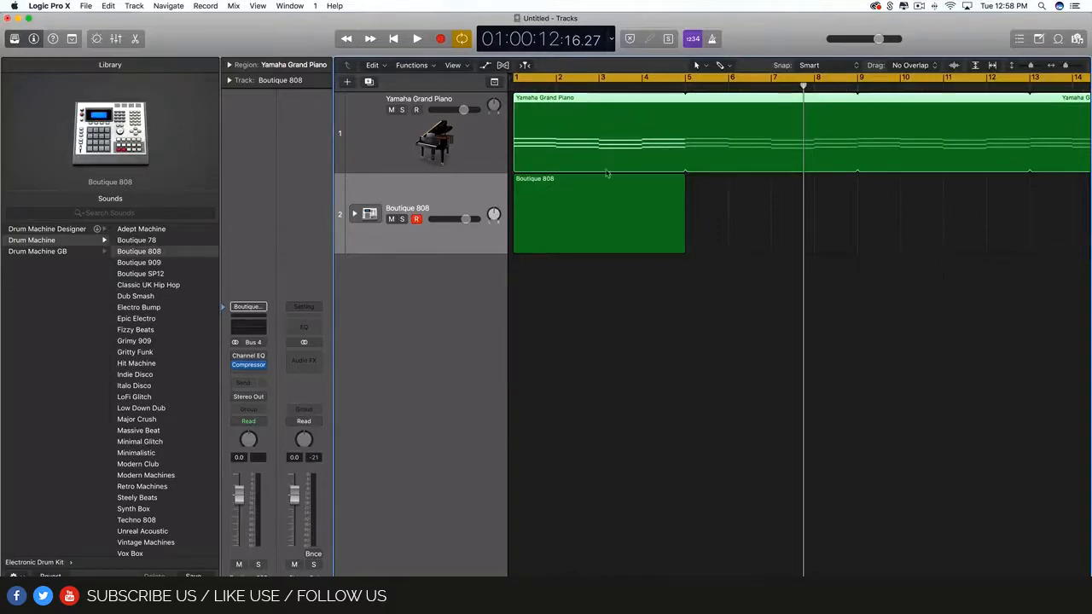
pyautogui.click(605, 203)
pyautogui.click(640, 97)
pyautogui.click(134, 40)
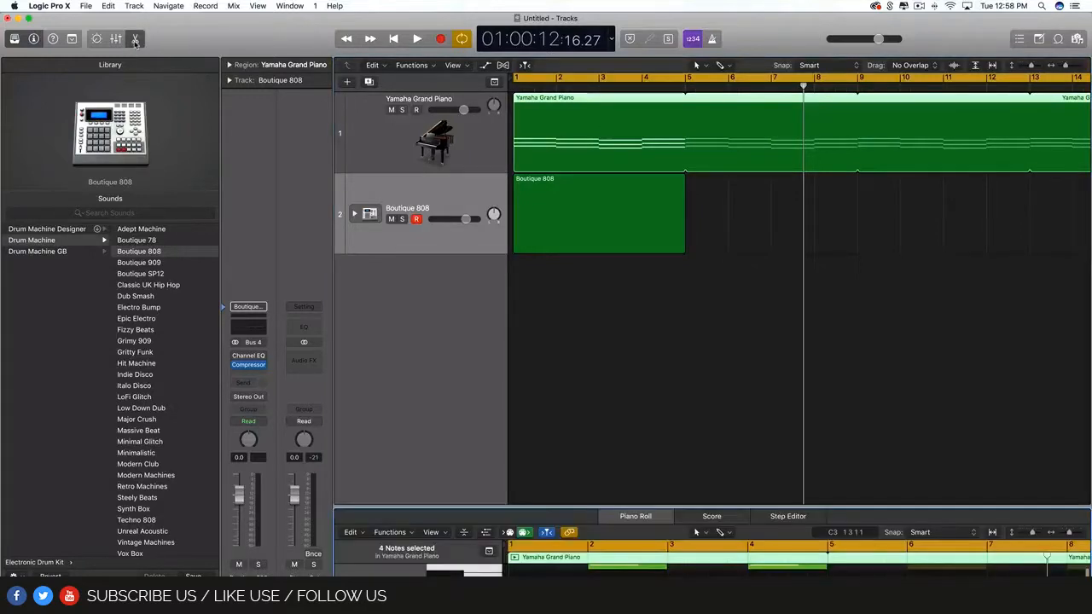
# Step: Enlarge the Piano Roll to about half the workspace and display the Boutique 808 region in it
pyautogui.moveTo(510, 505); pyautogui.dragTo(510, 271)
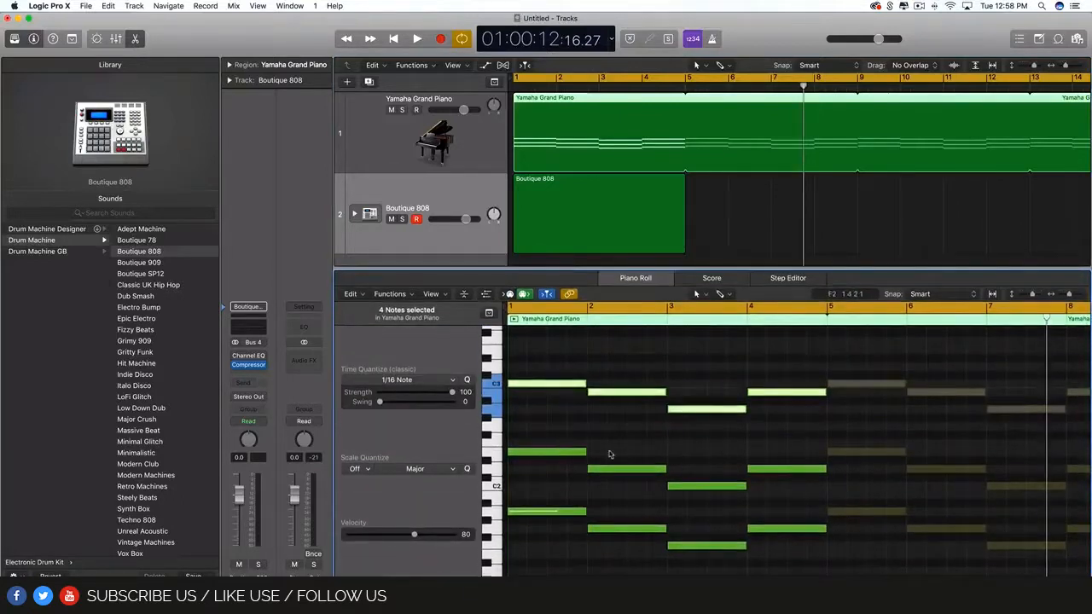
pyautogui.click(560, 138)
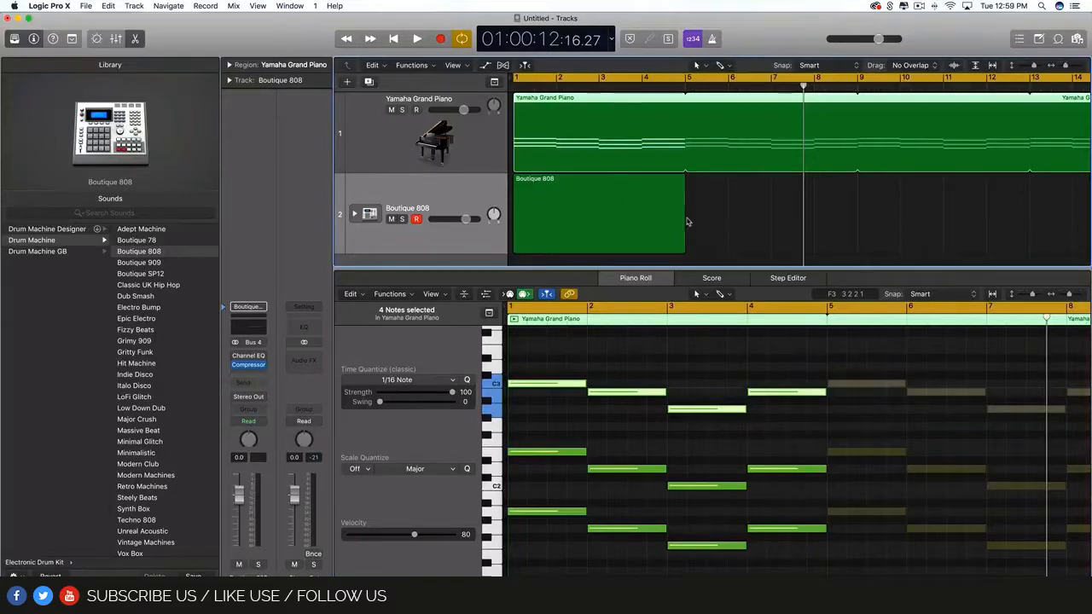
pyautogui.click(635, 220)
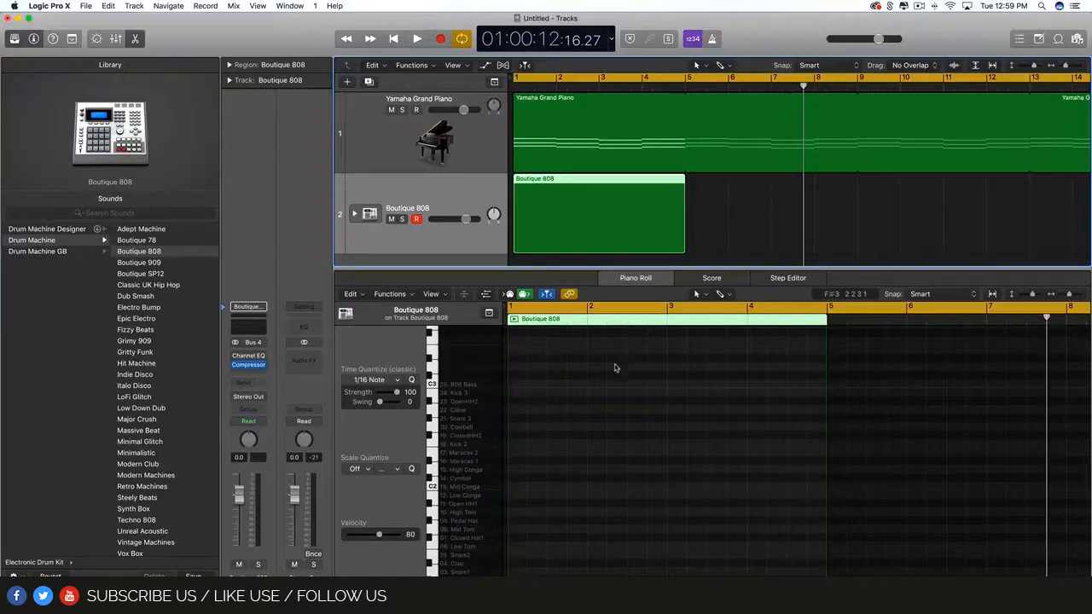
# Step: Enlarge the Piano Roll further and examine the Boutique 808 drum lanes at the start of the region
pyautogui.scroll(-5, 601, 512)
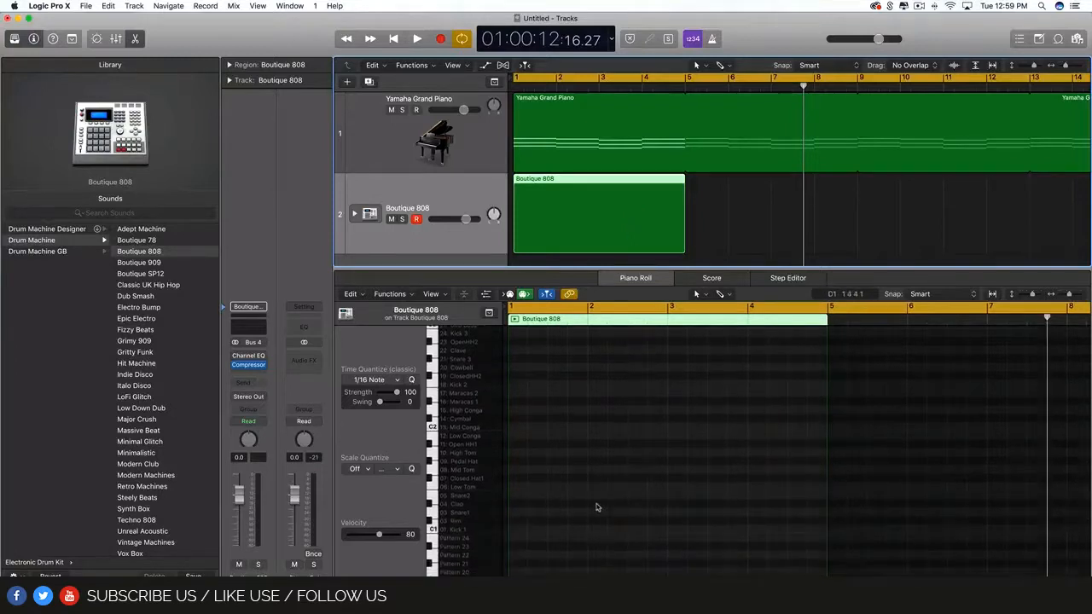
pyautogui.scroll(5, 476, 395)
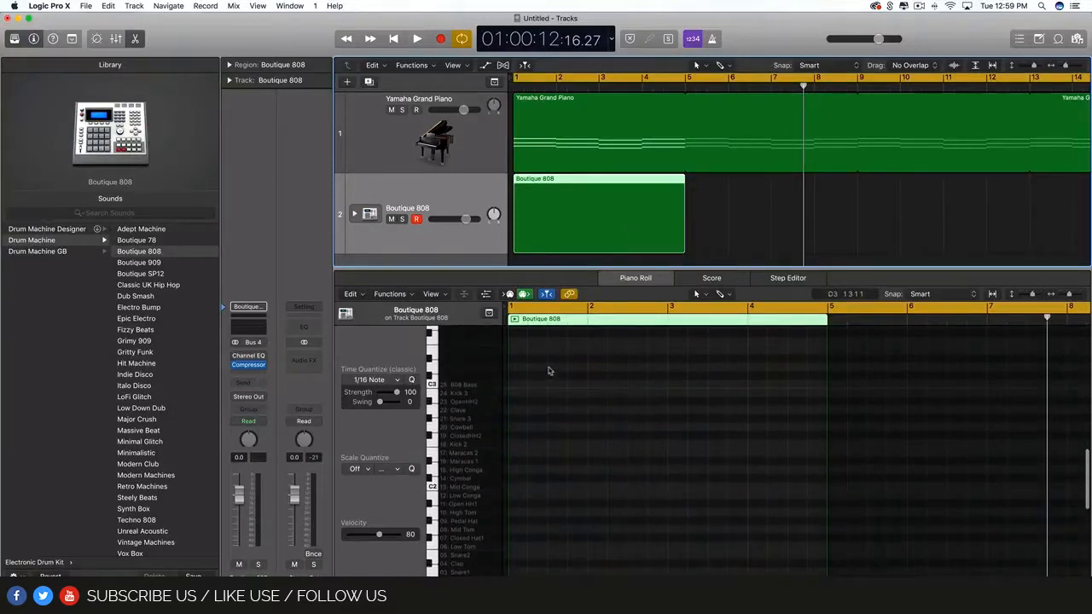
pyautogui.scroll(3, 606, 475)
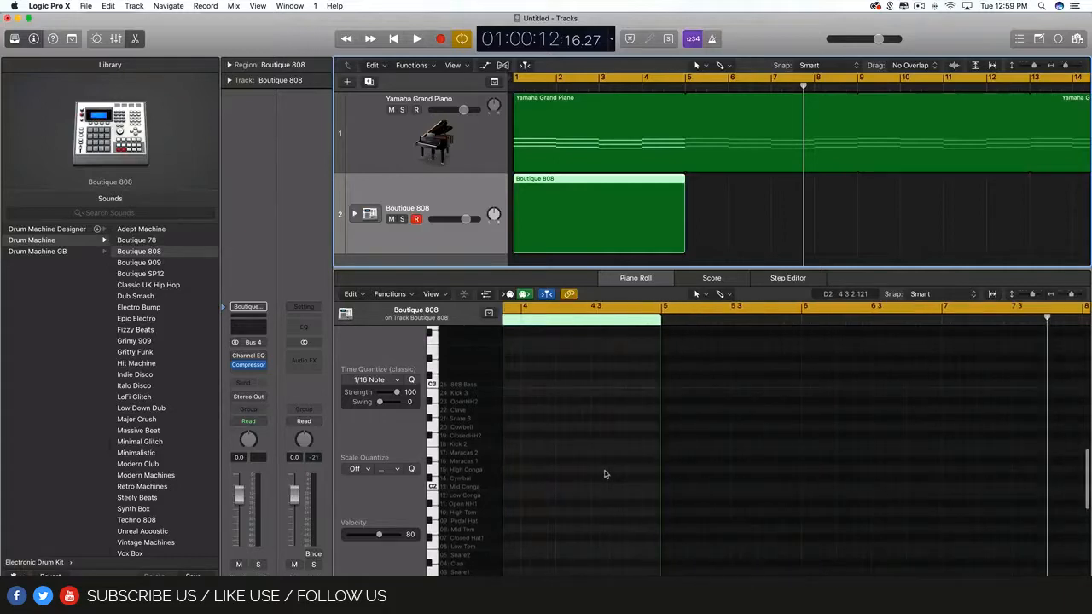
pyautogui.hscroll(-1, 543, 350)
pyautogui.hscroll(-5, 623, 434)
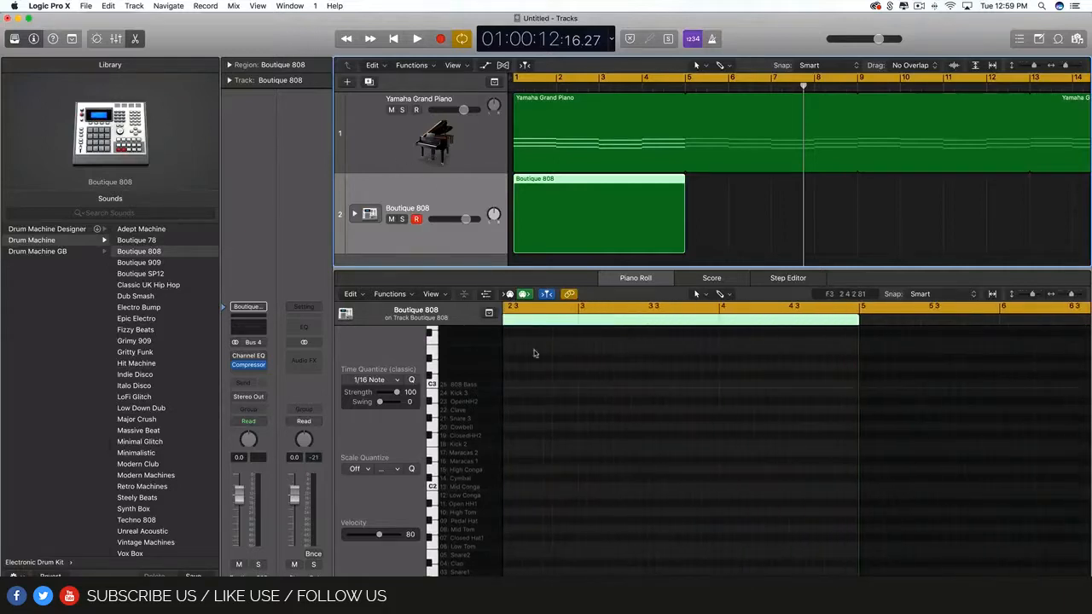
pyautogui.hscroll(-7, 614, 432)
pyautogui.scroll(3, 593, 430)
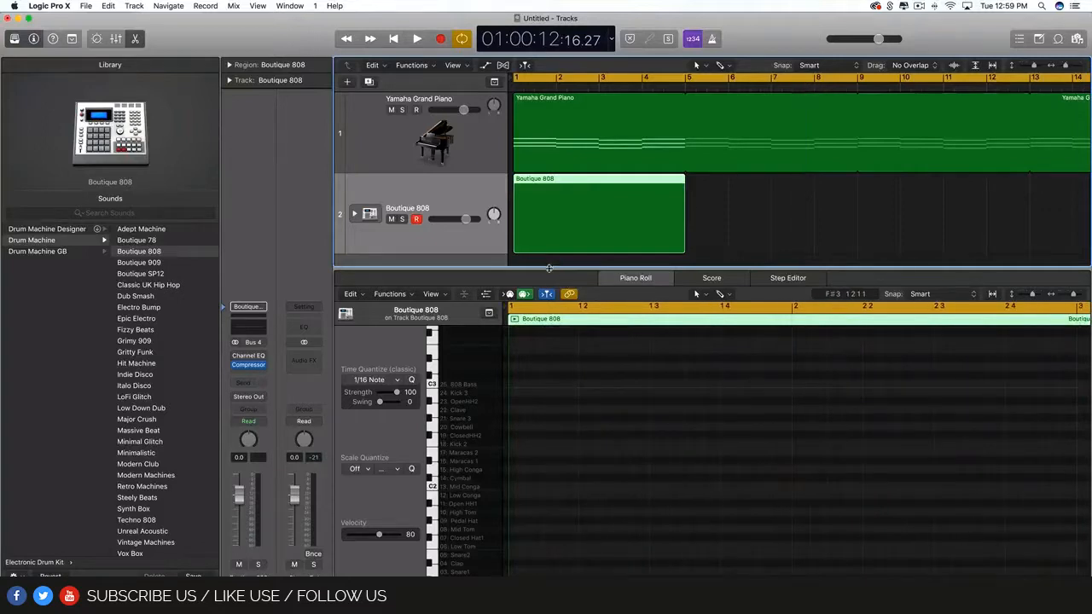
pyautogui.moveTo(552, 269); pyautogui.dragTo(552, 194)
pyautogui.scroll(-3, 559, 450)
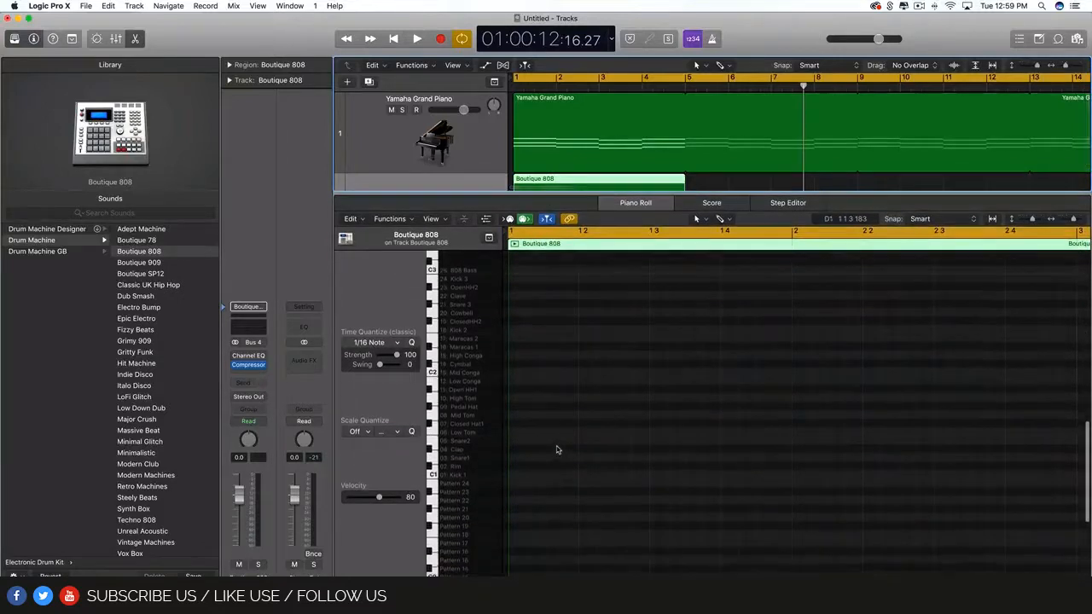
pyautogui.scroll(4, 558, 449)
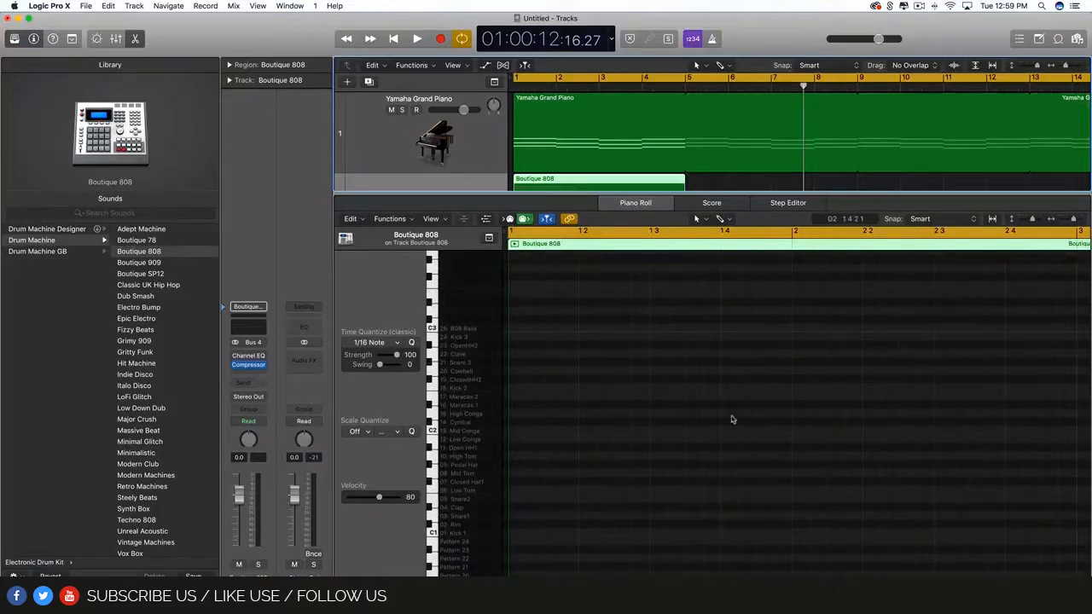
pyautogui.scroll(5, 624, 443)
pyautogui.scroll(-1, 624, 443)
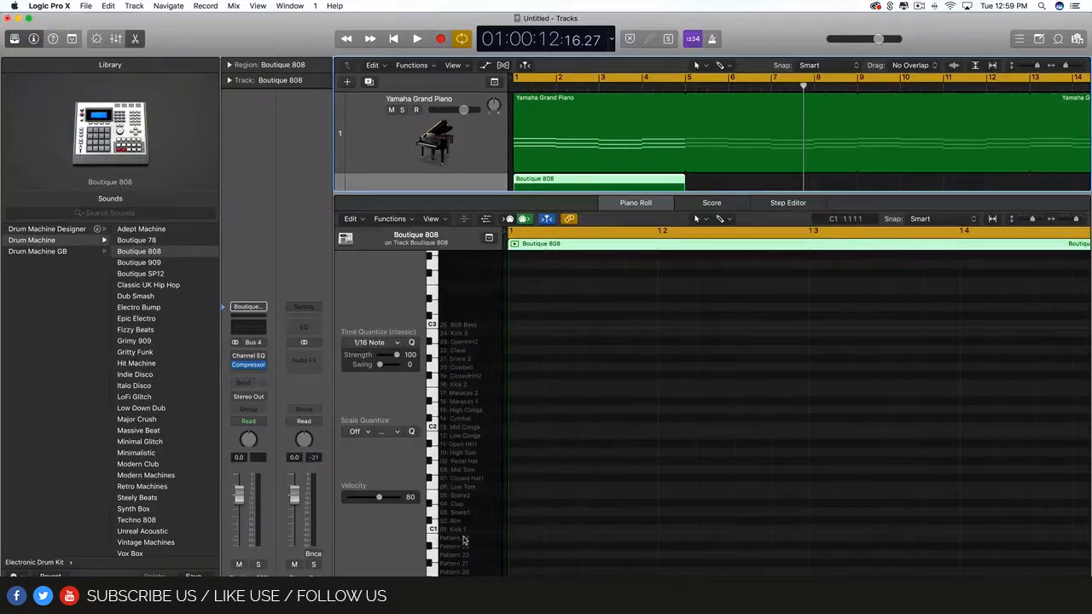
# Step: Add a Kick 1 note on C1 at the start of bar 1 and play it back
pyautogui.click(525, 532)
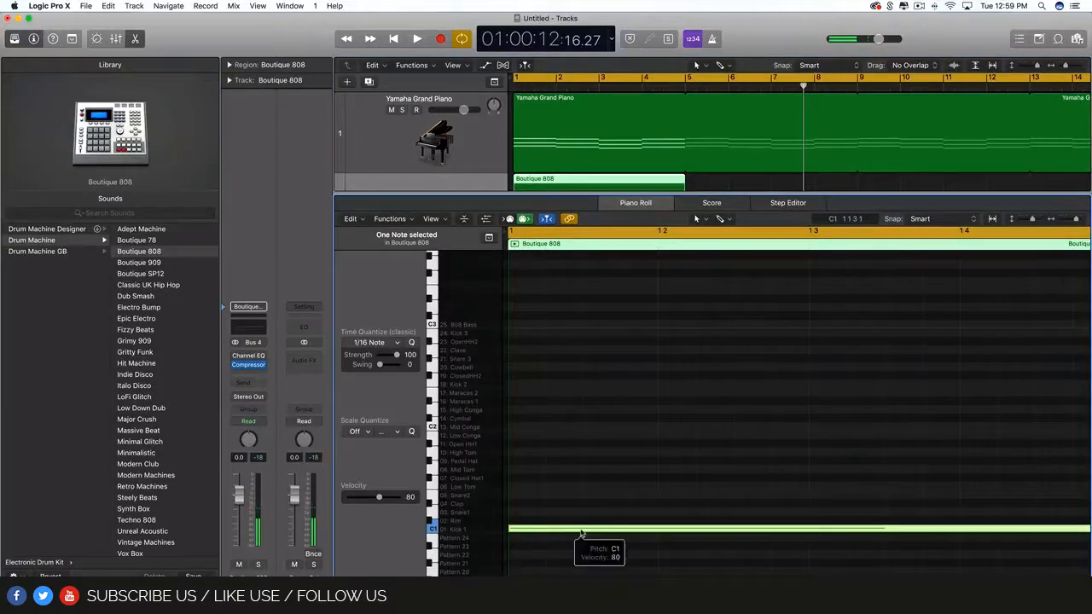
pyautogui.press('space')
pyautogui.press('super+Left')
pyautogui.press('super+Left')
pyautogui.press('super+Left')
pyautogui.press('super+Left')
pyautogui.press('super+Left')
pyautogui.press('super+Left')
pyautogui.press('space')
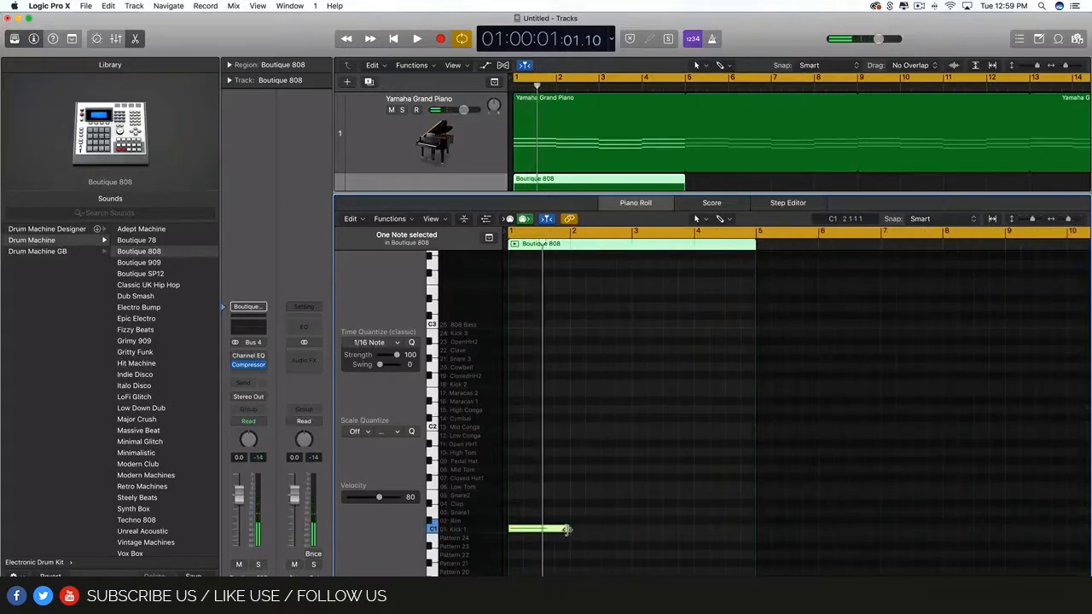
# Step: Shorten the Kick 1 note at the start of bar 1 to about half a beat
pyautogui.moveTo(567, 530); pyautogui.dragTo(519, 530)
pyautogui.press('super+Right')
pyautogui.press('super+Right')
pyautogui.press('super+Right')
pyautogui.press('super+Right')
pyautogui.press('super+Right')
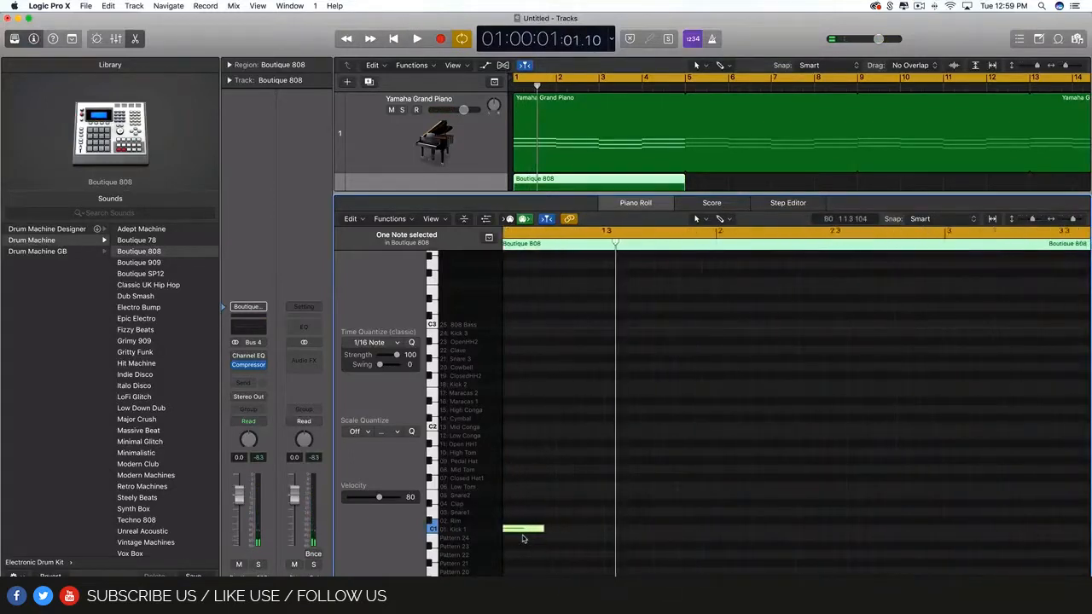
pyautogui.moveTo(593, 530); pyautogui.dragTo(549, 544)
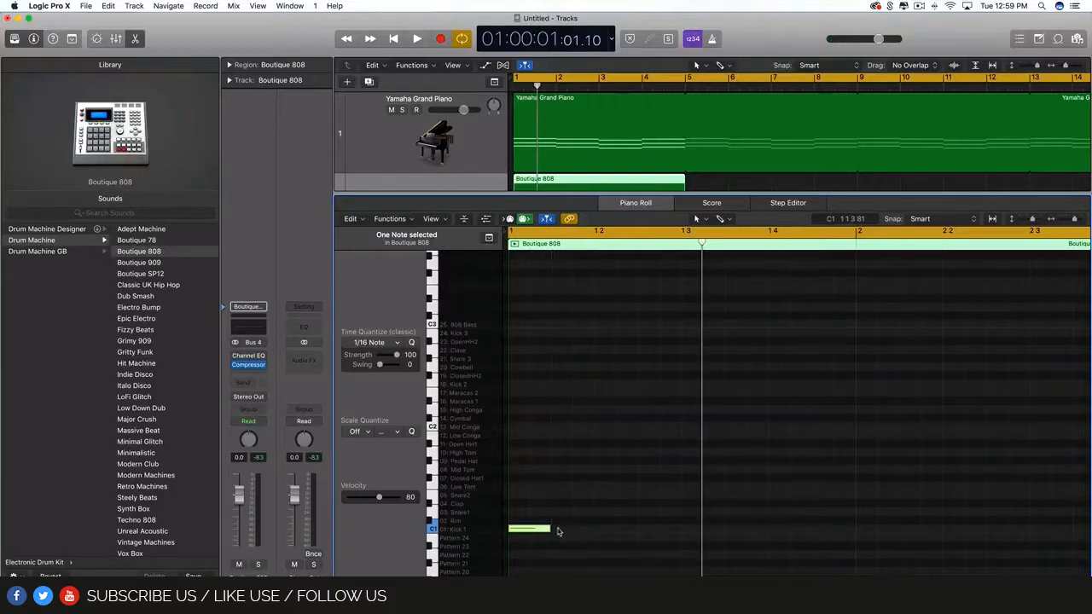
# Step: Play back the shortened kick note, and audition the Snare1 sound on the D1 key
pyautogui.press('space')
pyautogui.press('space')
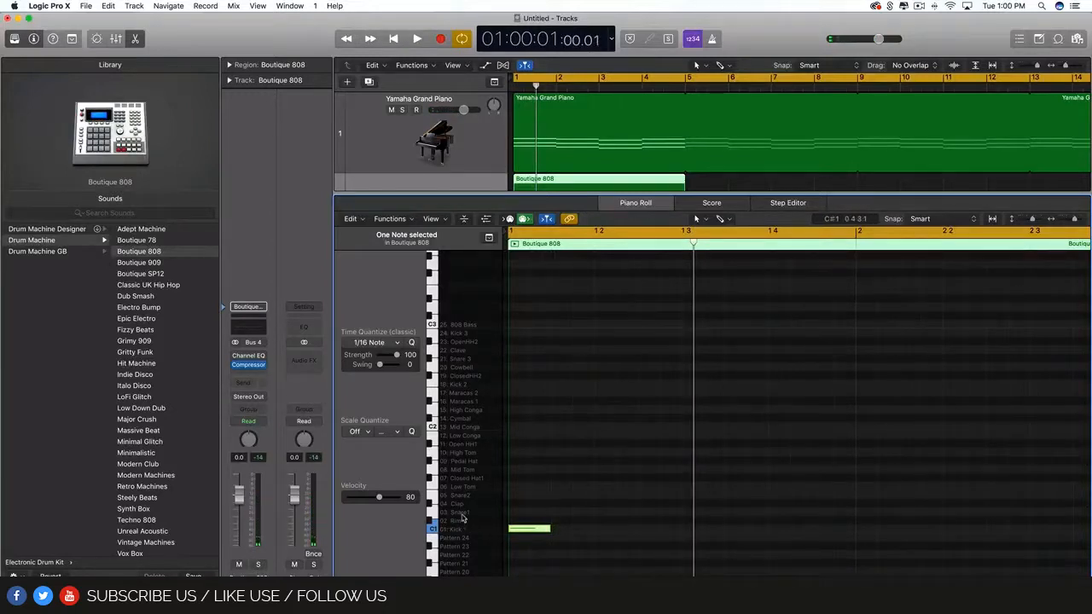
pyautogui.click(435, 516)
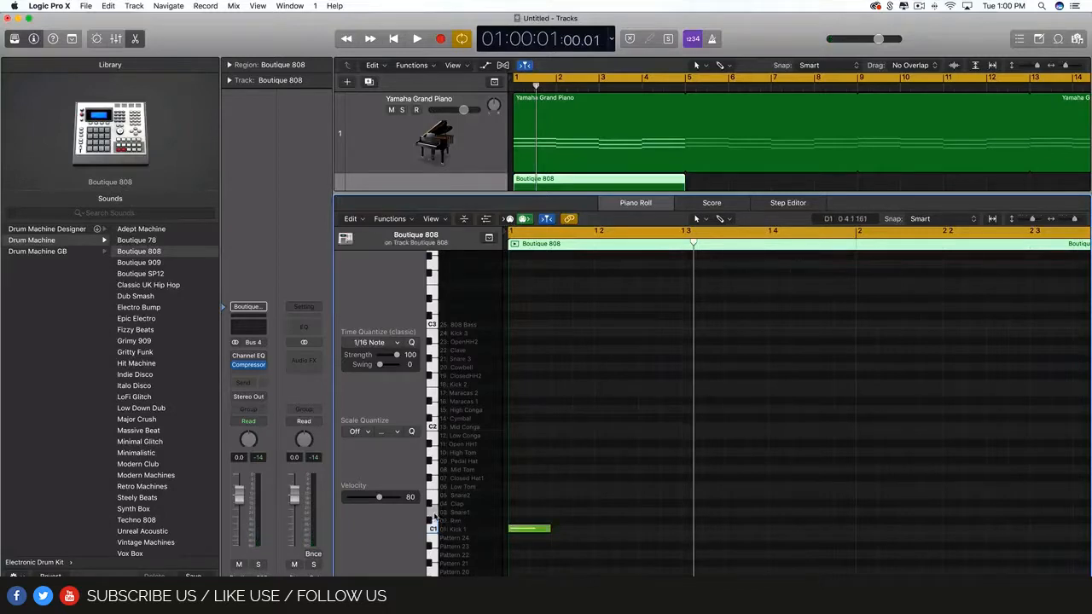
pyautogui.click(435, 516)
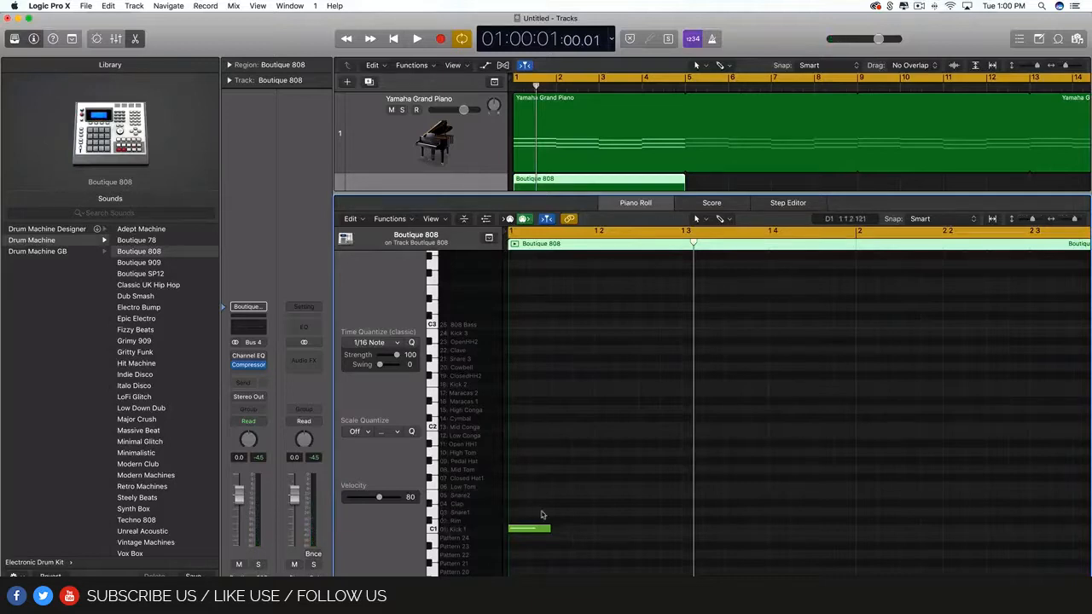
# Step: Add a Snare1 note on beat 3 of bar 1 and play it back
pyautogui.keyDown('super'); pyautogui.click(687, 513); pyautogui.keyUp('super')
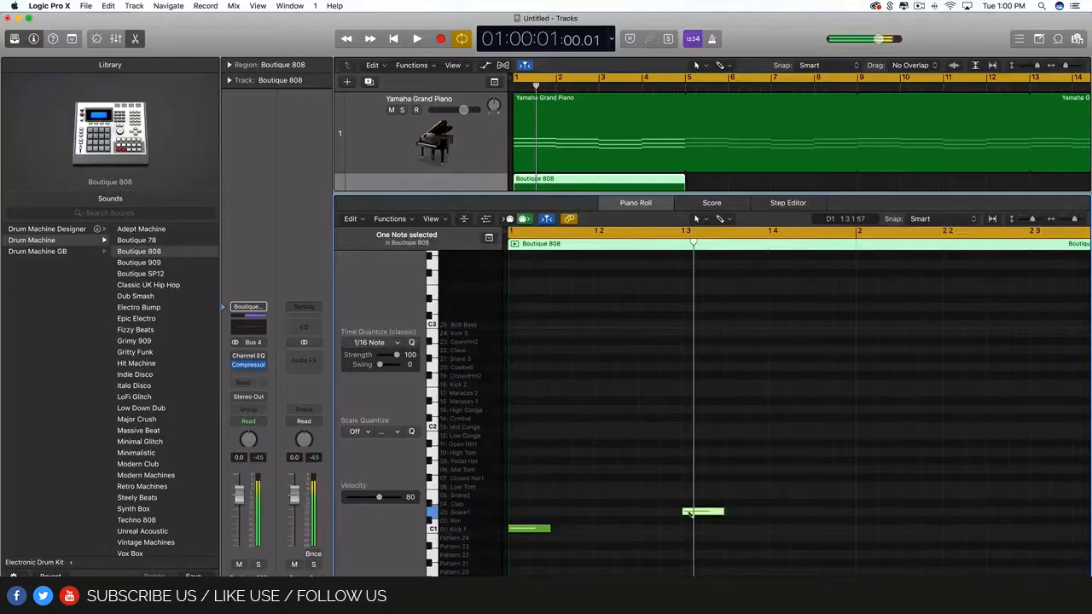
pyautogui.press('space')
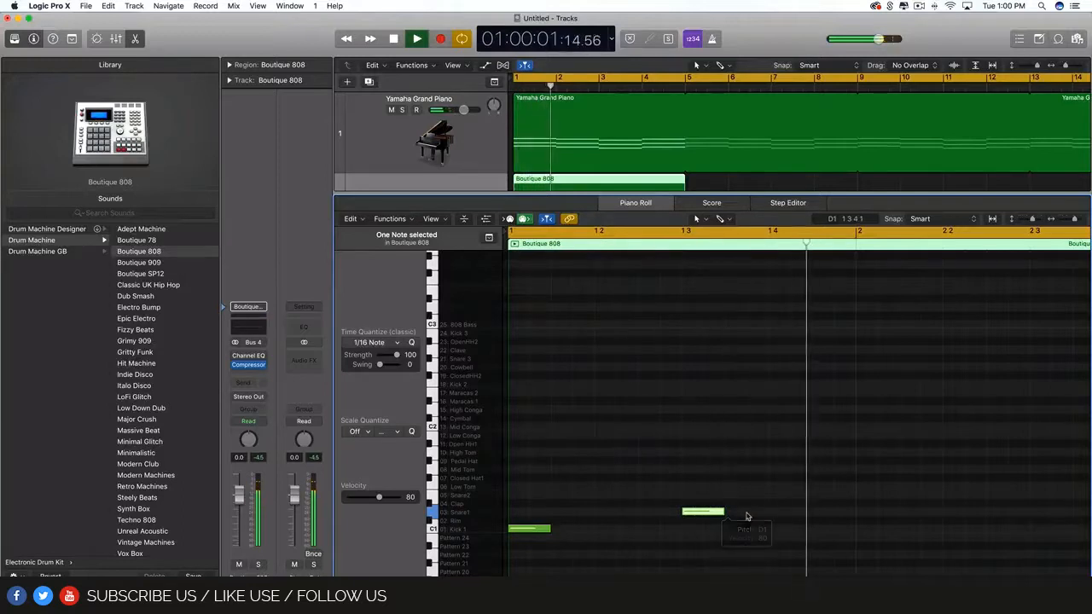
pyautogui.press('space')
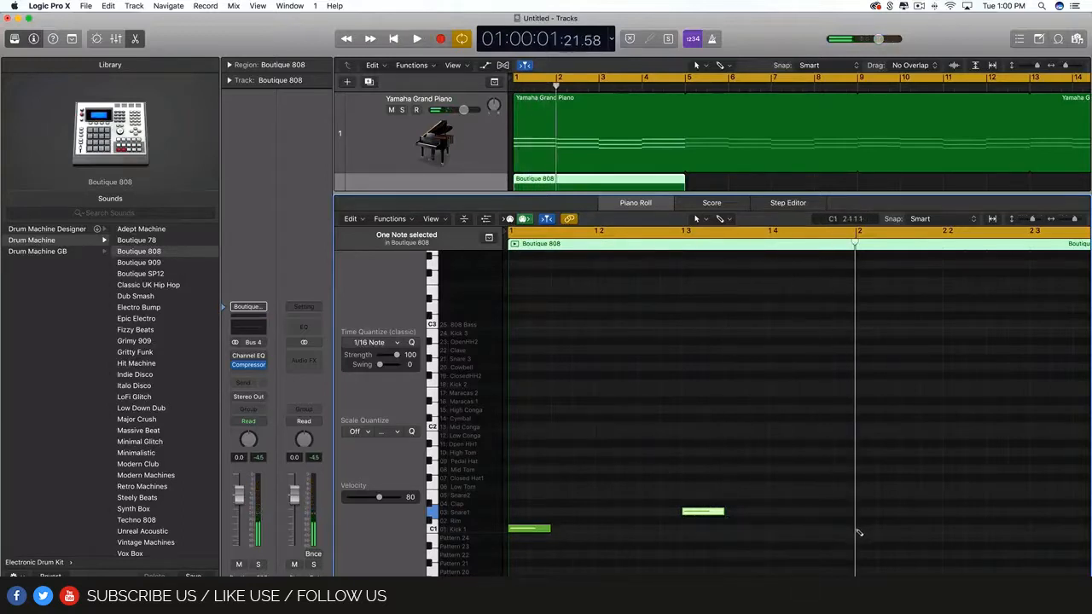
# Step: Add Kick 1 notes at the start of bar 2 and on beat 2 of bar 2, playing back the pattern in between
pyautogui.keyDown('super'); pyautogui.click(857, 529); pyautogui.keyUp('super')
pyautogui.scroll(-5, 877, 554)
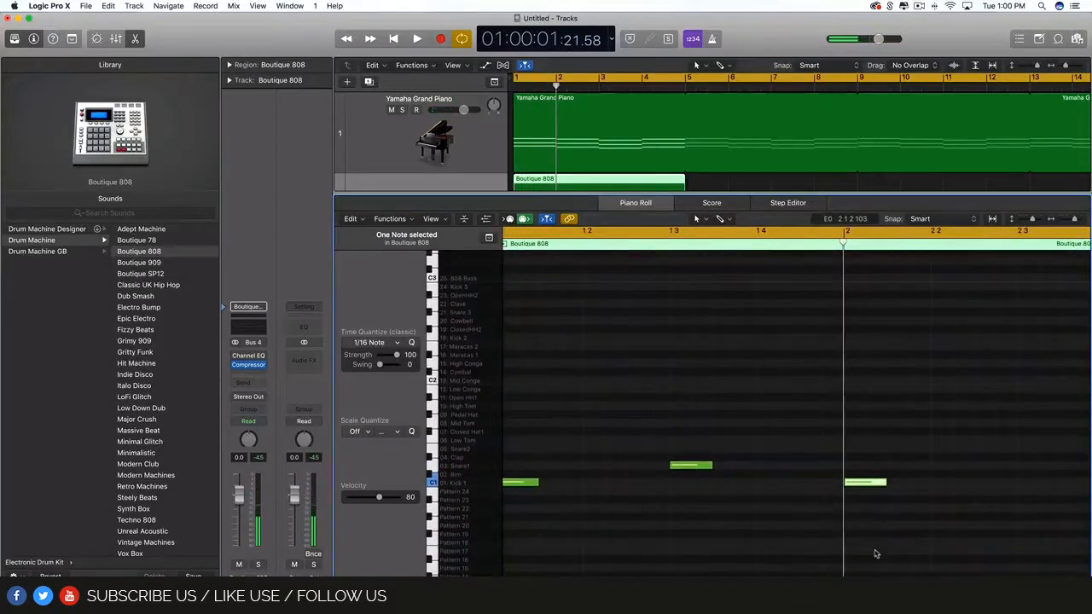
pyautogui.press('super+Left')
pyautogui.press('super+Left')
pyautogui.press('super+Left')
pyautogui.press('space')
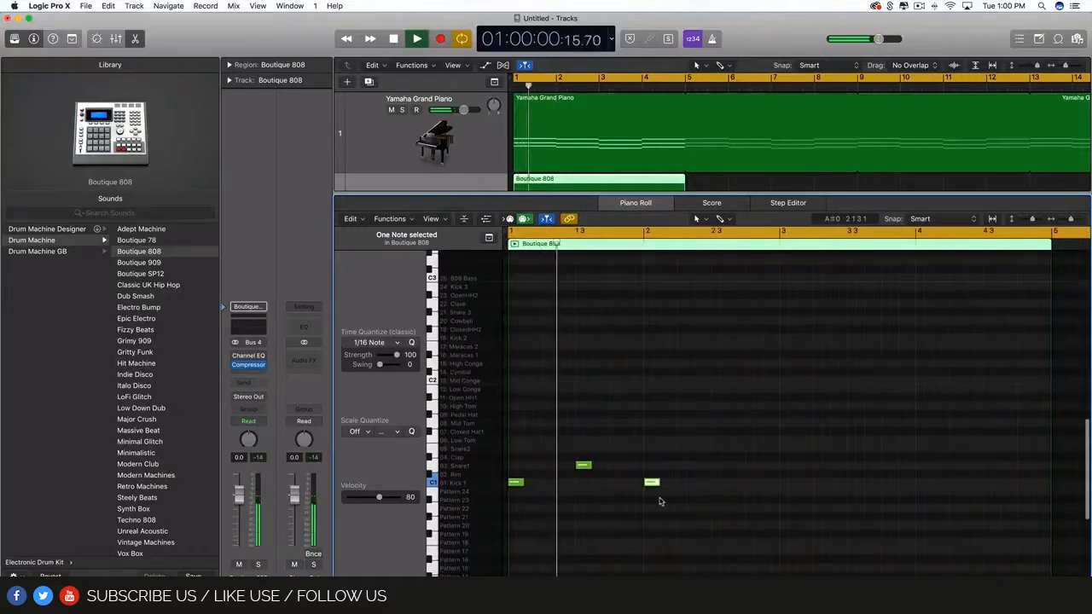
pyautogui.press('space')
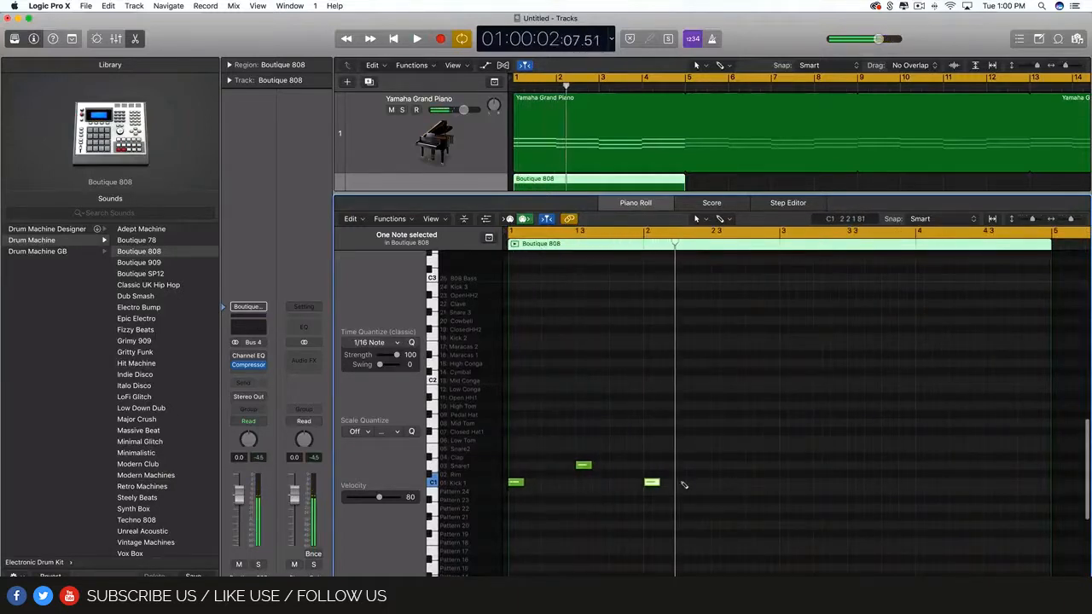
pyautogui.click(682, 483)
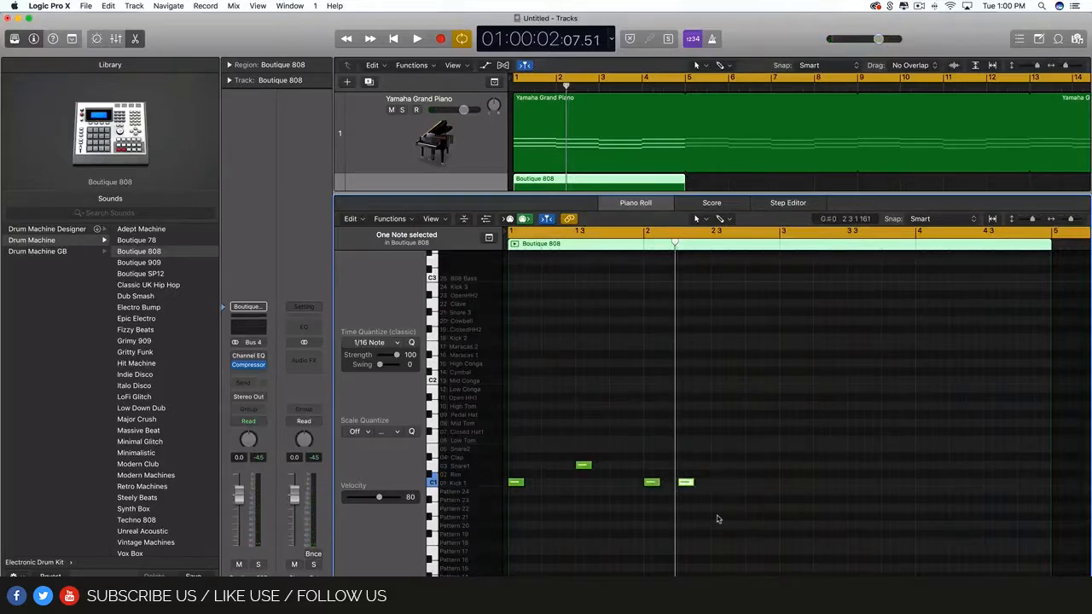
# Step: Keep the Boutique 808 region open for editing, mute the Yamaha Grand Piano track and turn on the metronome
pyautogui.click(622, 161)
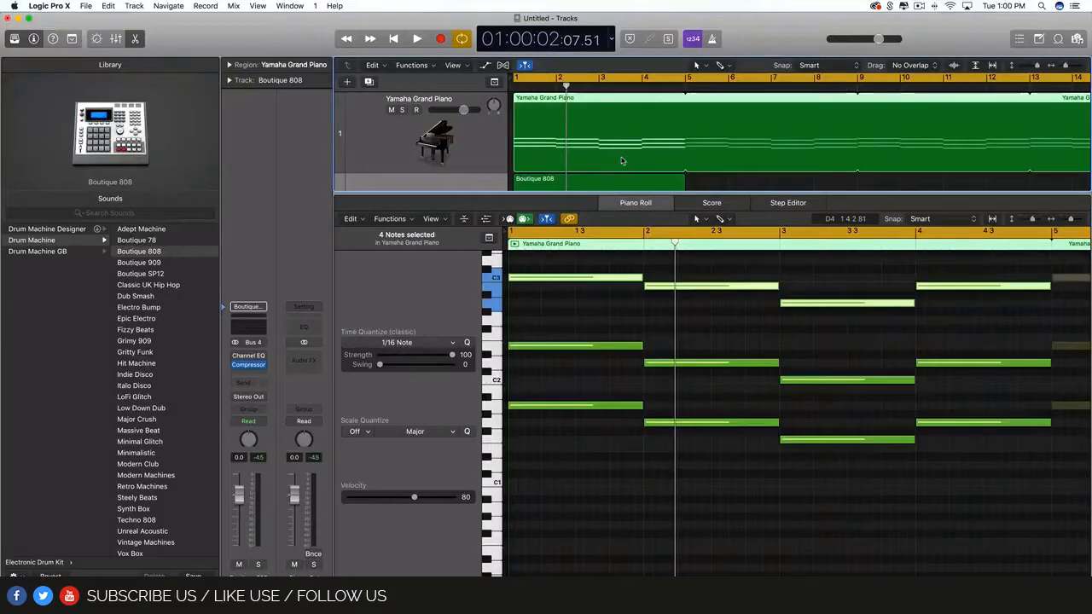
pyautogui.click(620, 183)
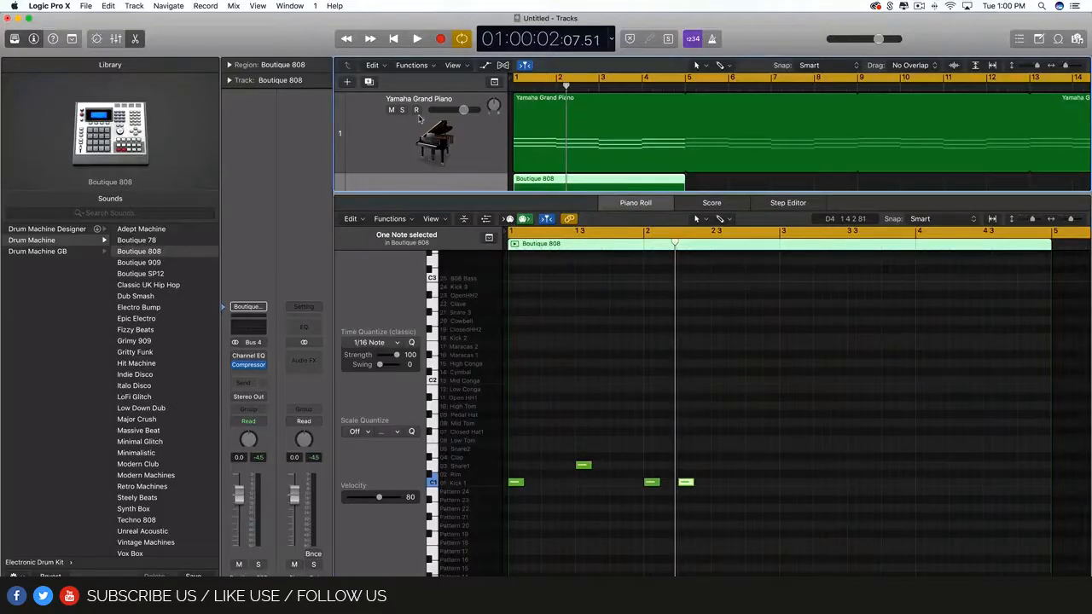
pyautogui.click(392, 110)
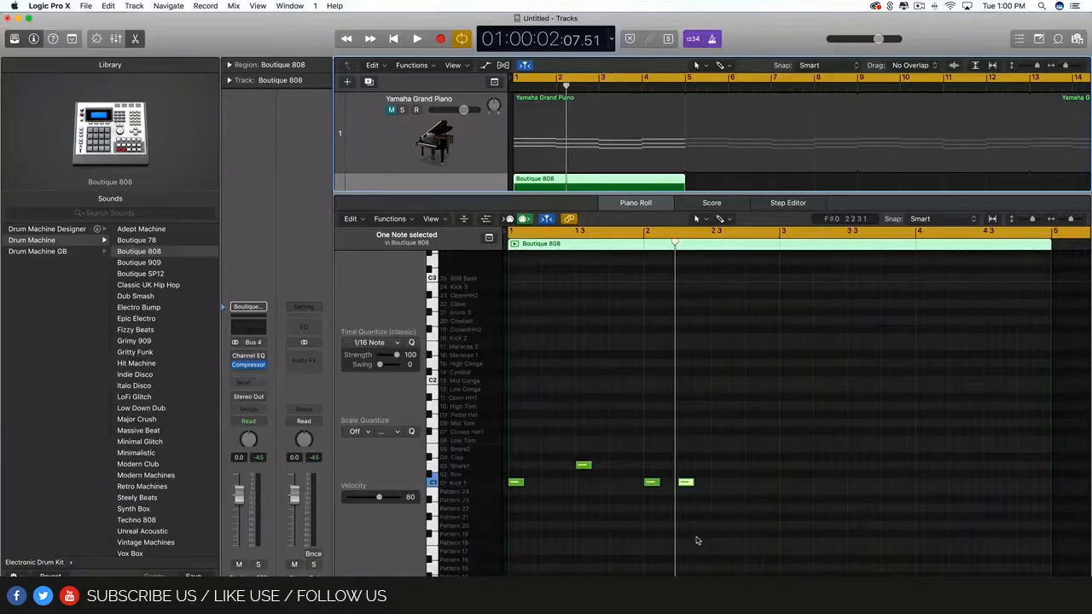
# Step: Play back the drums without the piano and add a Snare1 note on beat 3 of bar 2
pyautogui.press('space')
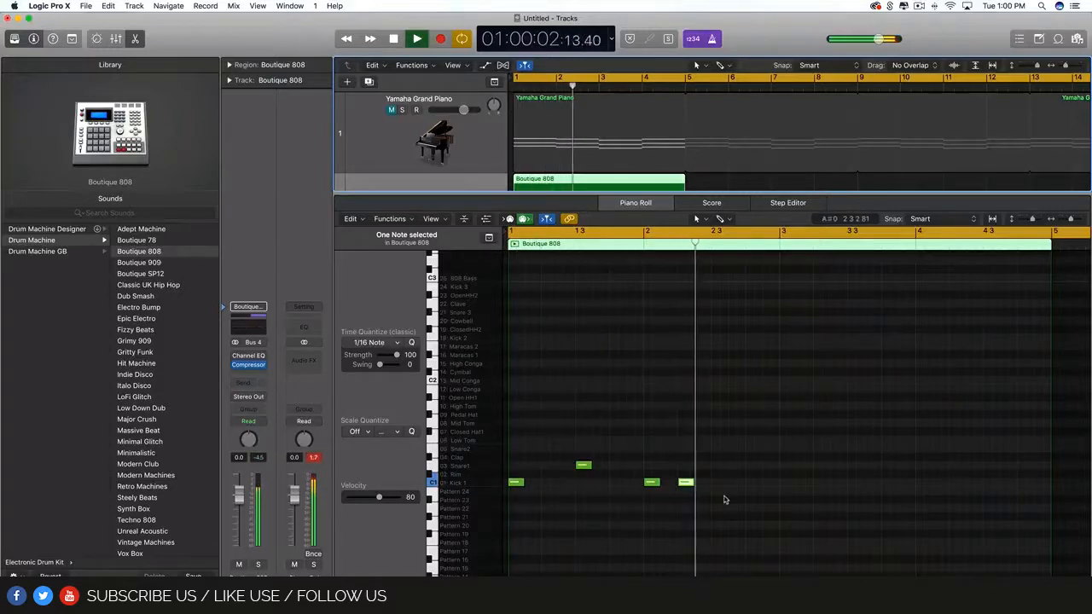
pyautogui.press('space')
pyautogui.click(719, 466)
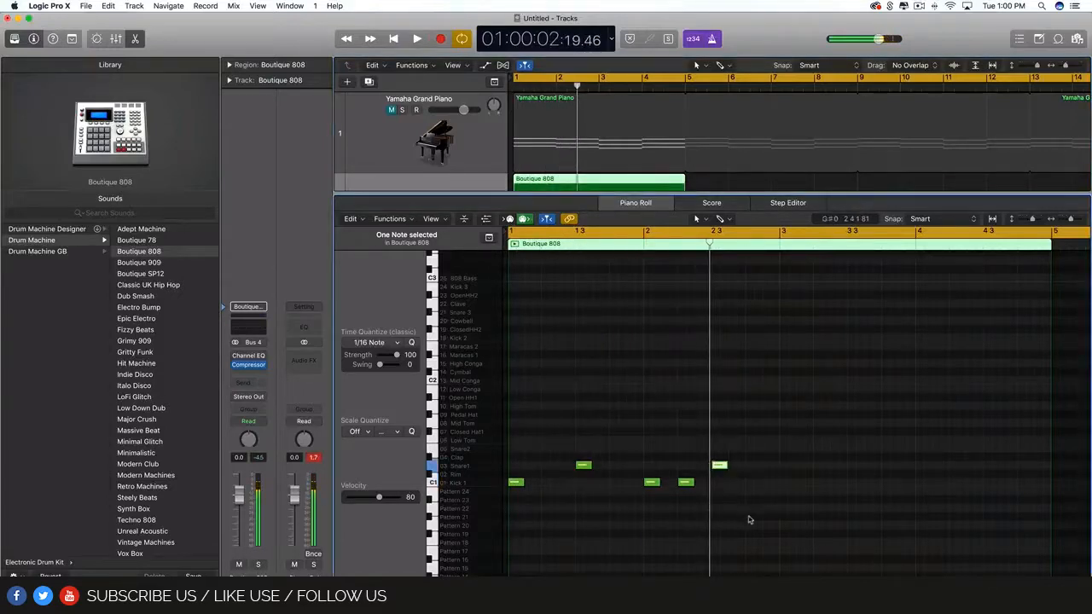
# Step: Repeat all five kick and snare notes of bars 1 and 2 across bars 3 and 4, and play back the result
pyautogui.click(858, 514)
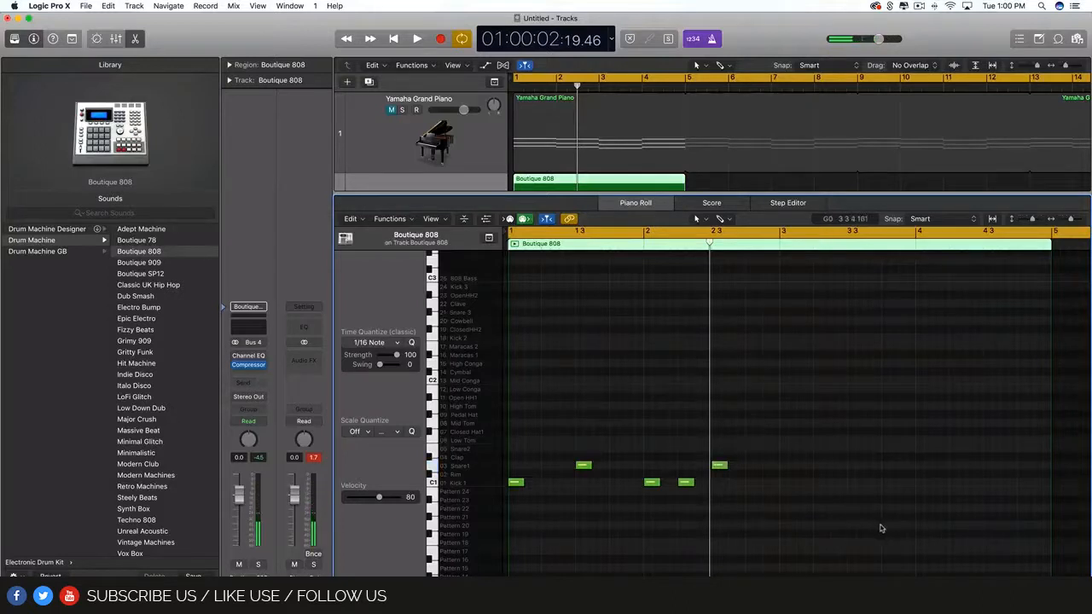
pyautogui.moveTo(885, 527); pyautogui.dragTo(489, 455)
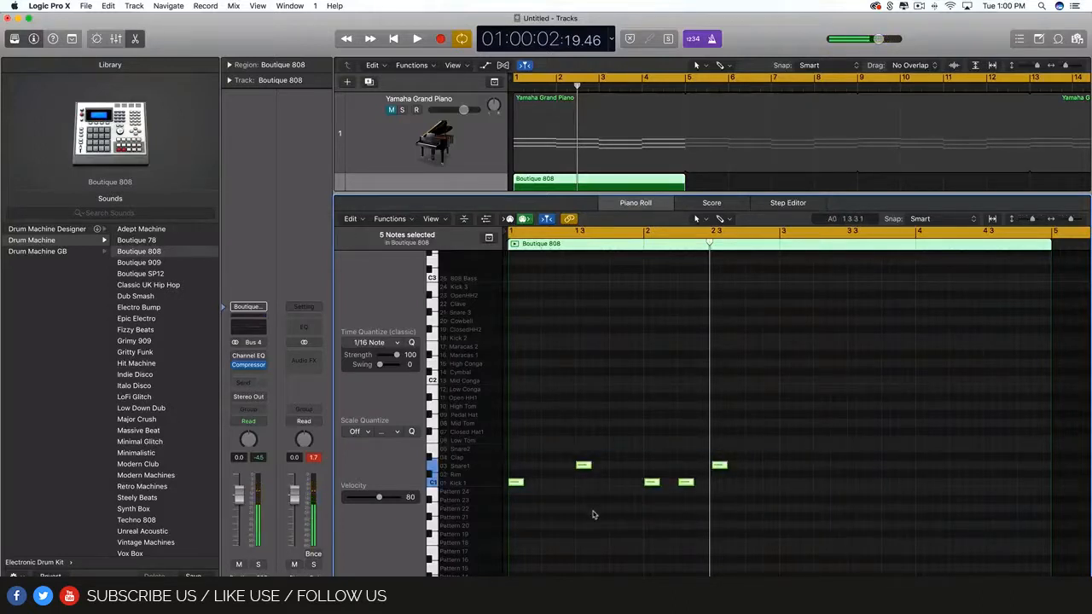
pyautogui.press('super+r')
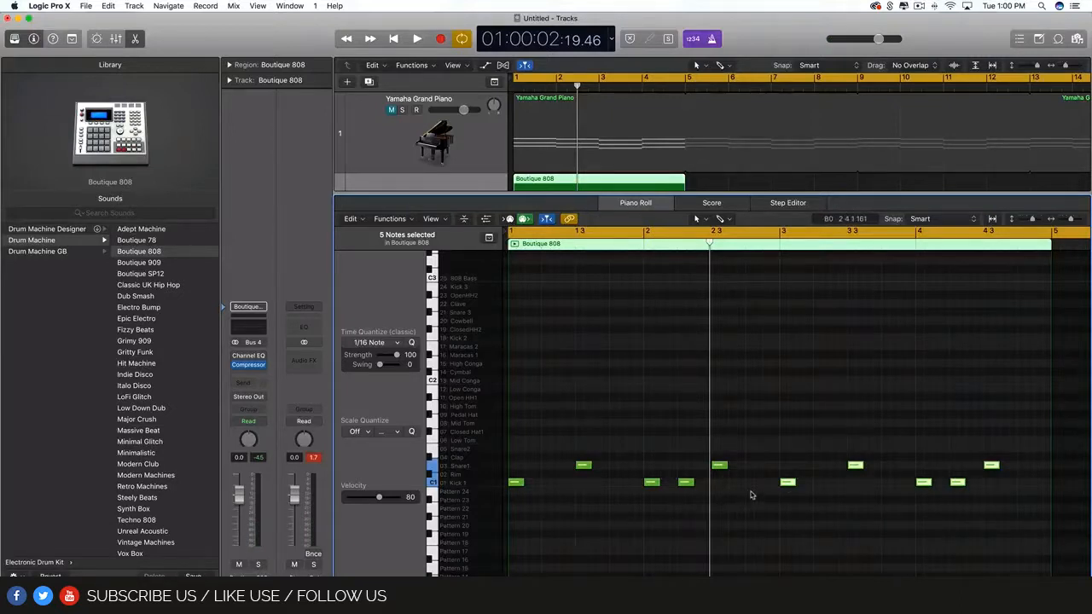
pyautogui.press('space')
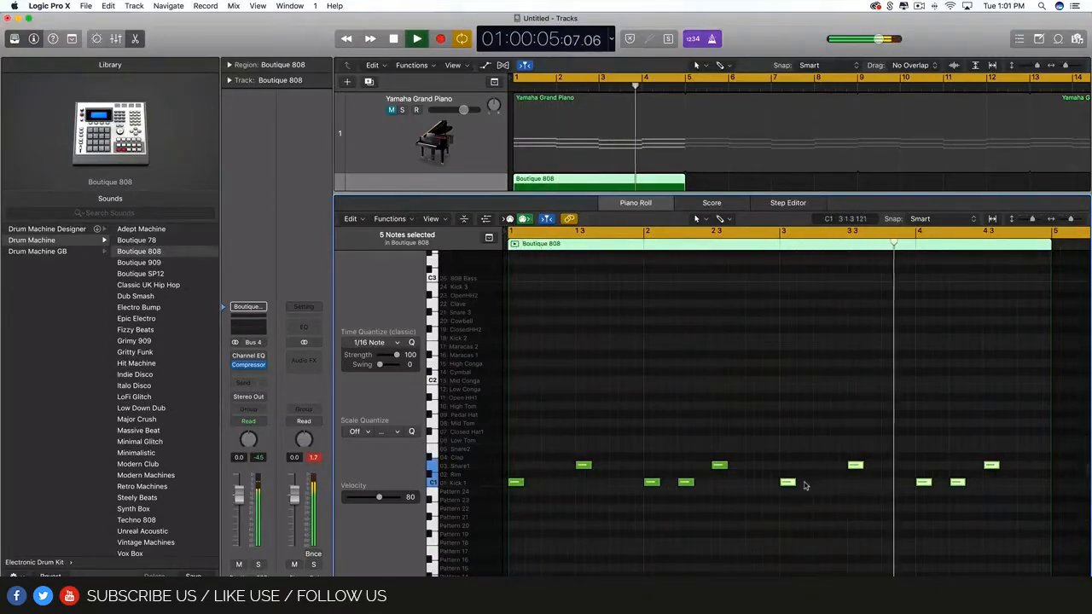
pyautogui.press('space')
# Step: Add an extra Kick 1 note halfway through beat 4 of bar 3, directly before the kick on bar 4
pyautogui.click(899, 483)
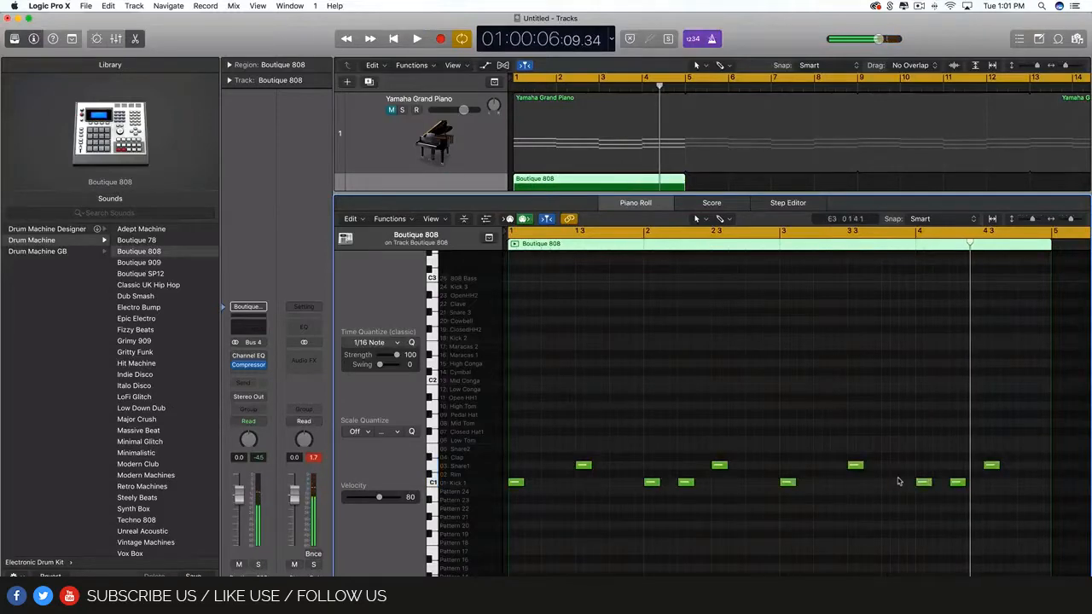
pyautogui.press('super+Right')
pyautogui.press('super+Right')
pyautogui.press('super+Right')
pyautogui.press('super+Right')
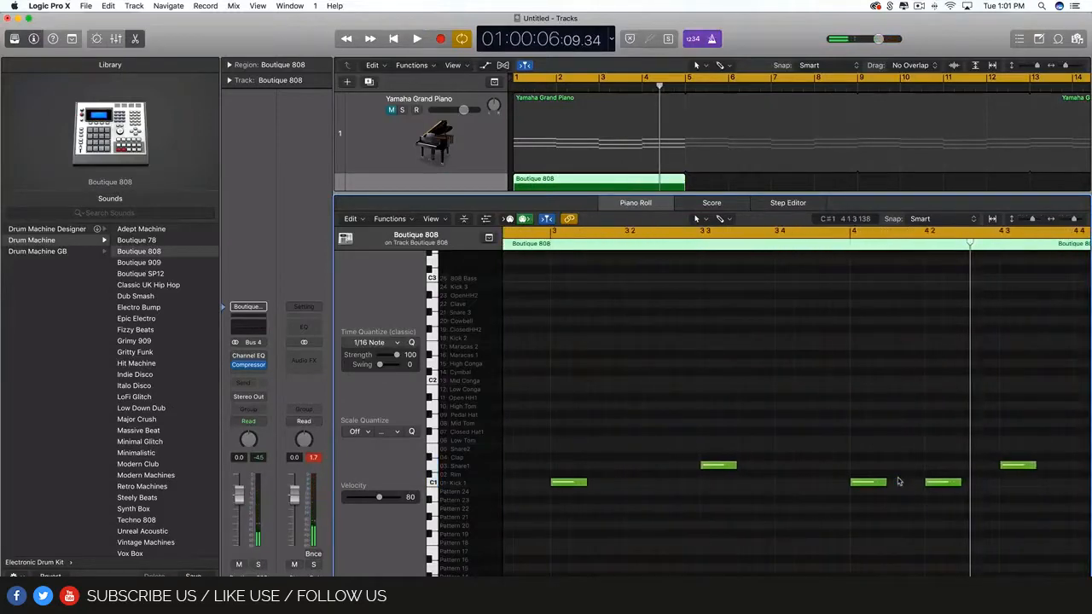
pyautogui.keyDown('super'); pyautogui.click(824, 483); pyautogui.keyUp('super')
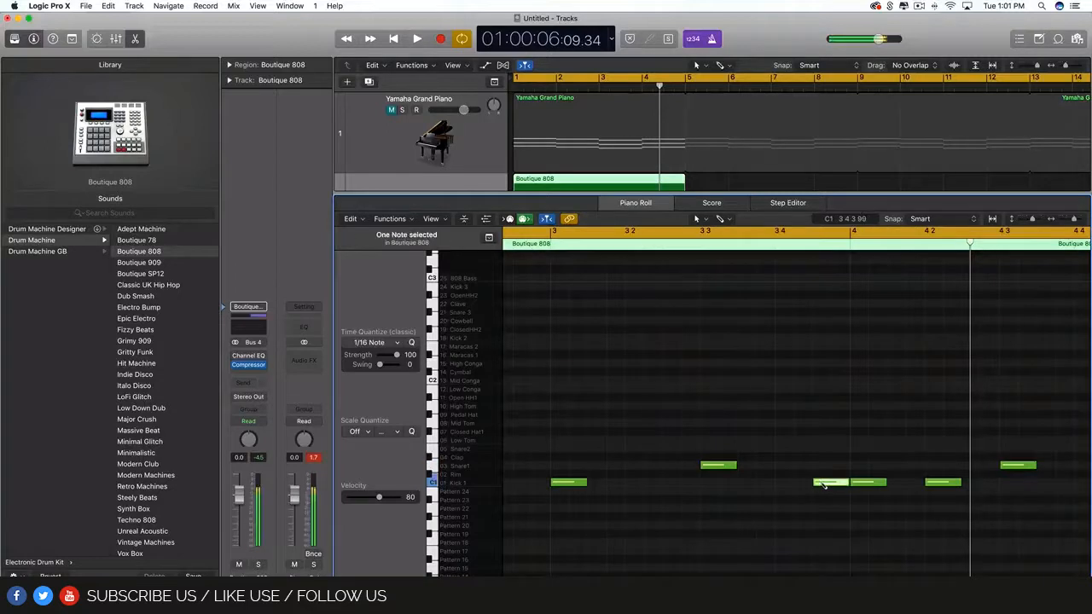
# Step: Set the cycle range from about beat 4 of bar 3 to just before beat 4 of bar 4, and play it back
pyautogui.click(768, 232)
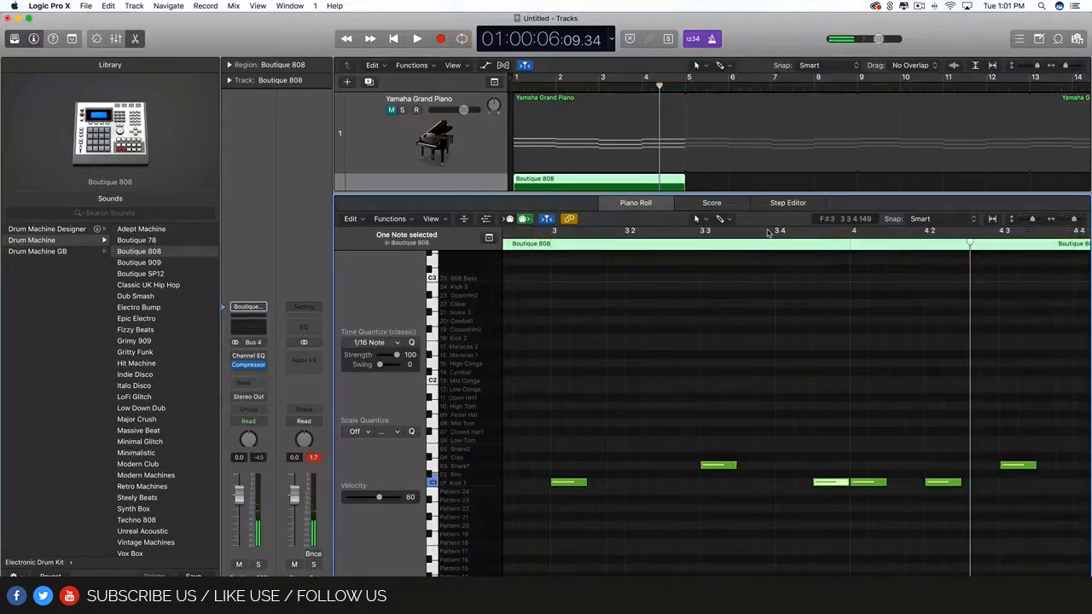
pyautogui.click(768, 232)
pyautogui.moveTo(768, 232); pyautogui.dragTo(1065, 233)
pyautogui.press('space')
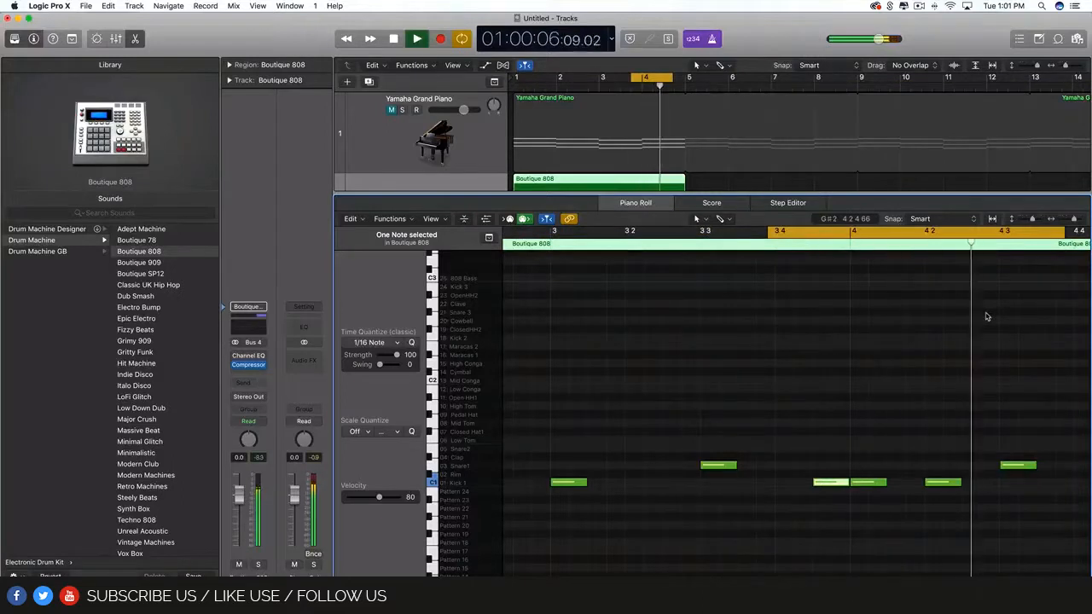
pyautogui.press('space')
# Step: Shorten the extra Kick 1 note to about a quarter beat, play it back, and place it halfway through beat 4 of bar 3
pyautogui.moveTo(816, 479); pyautogui.dragTo(832, 480)
pyautogui.press('space')
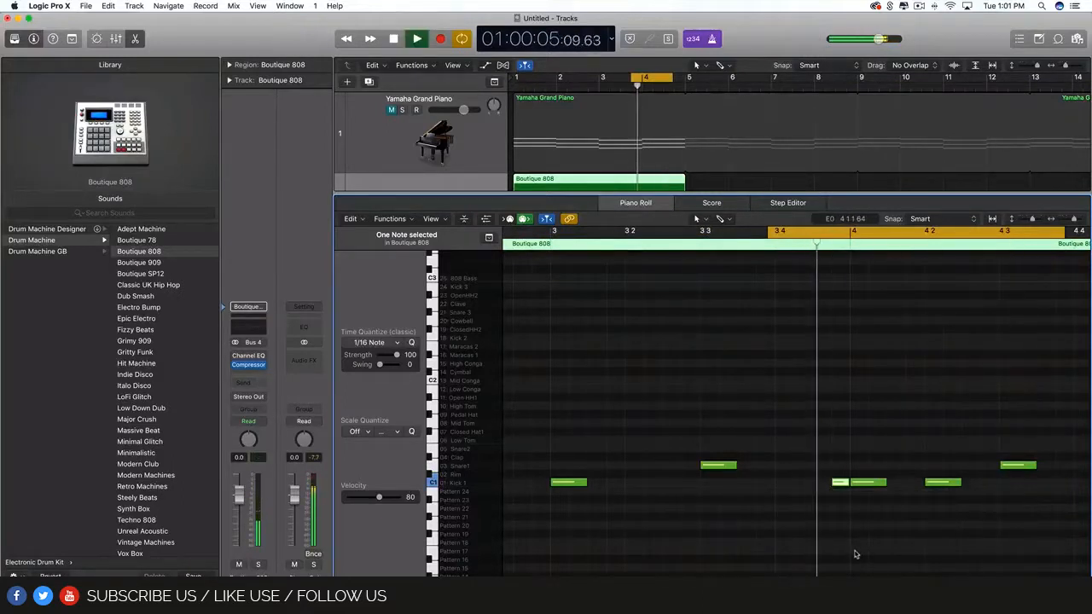
pyautogui.press('space')
pyautogui.moveTo(839, 483); pyautogui.dragTo(820, 483)
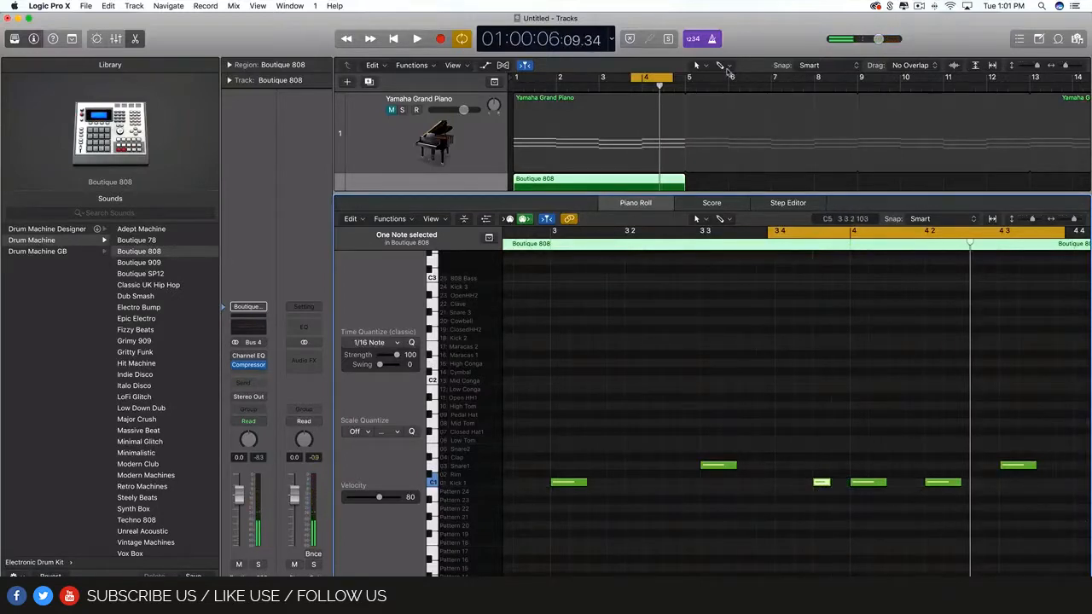
# Step: Turn off the metronome and audition the short Kick 1 note before bar 4
pyautogui.click(821, 356)
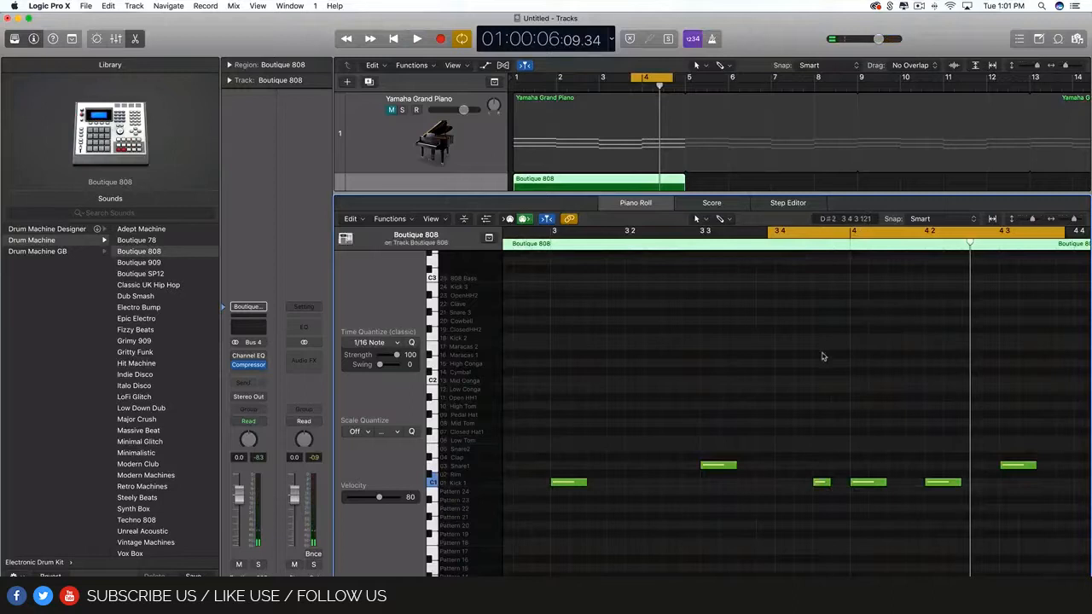
pyautogui.click(824, 484)
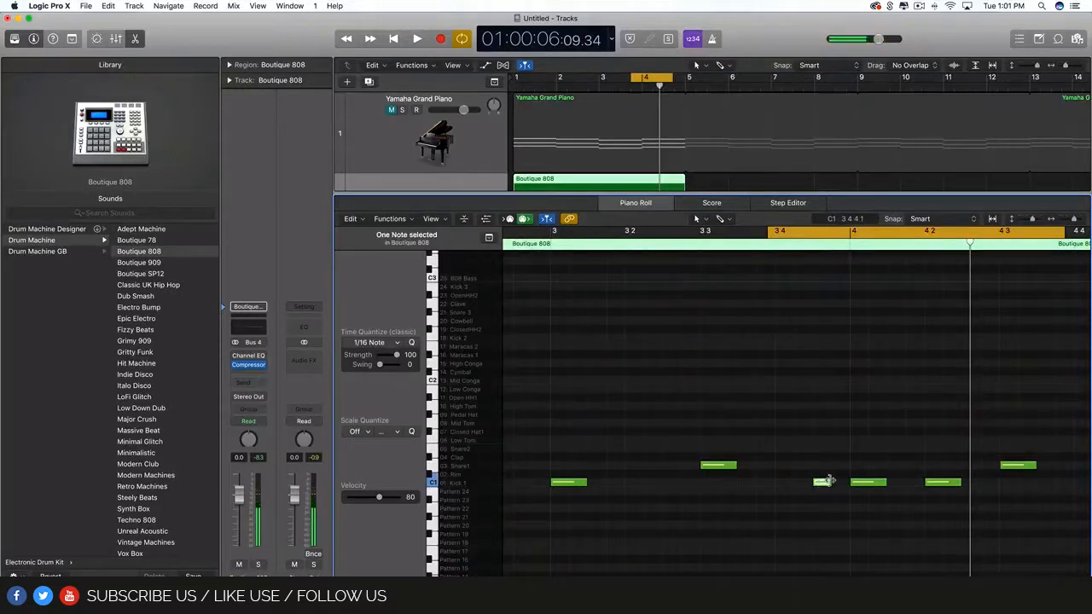
pyautogui.click(800, 472)
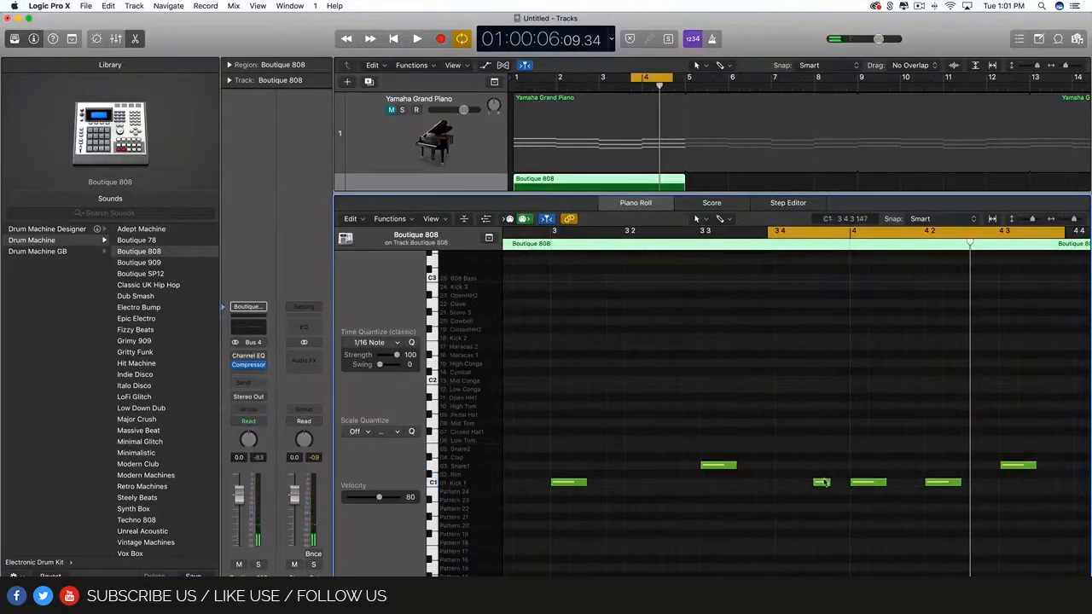
pyautogui.click(822, 483)
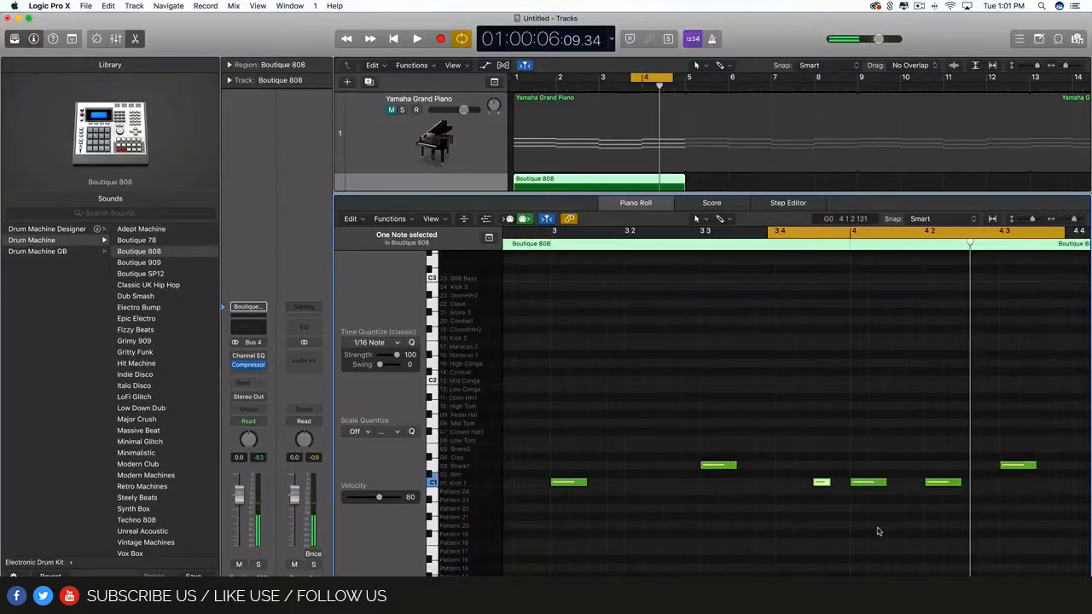
# Step: Lower the velocity of the short Kick 1 note before bar 4 to 25, audition it, and play back the cycled section
pyautogui.moveTo(852, 437); pyautogui.dragTo(878, 502)
pyautogui.moveTo(816, 458); pyautogui.dragTo(815, 476)
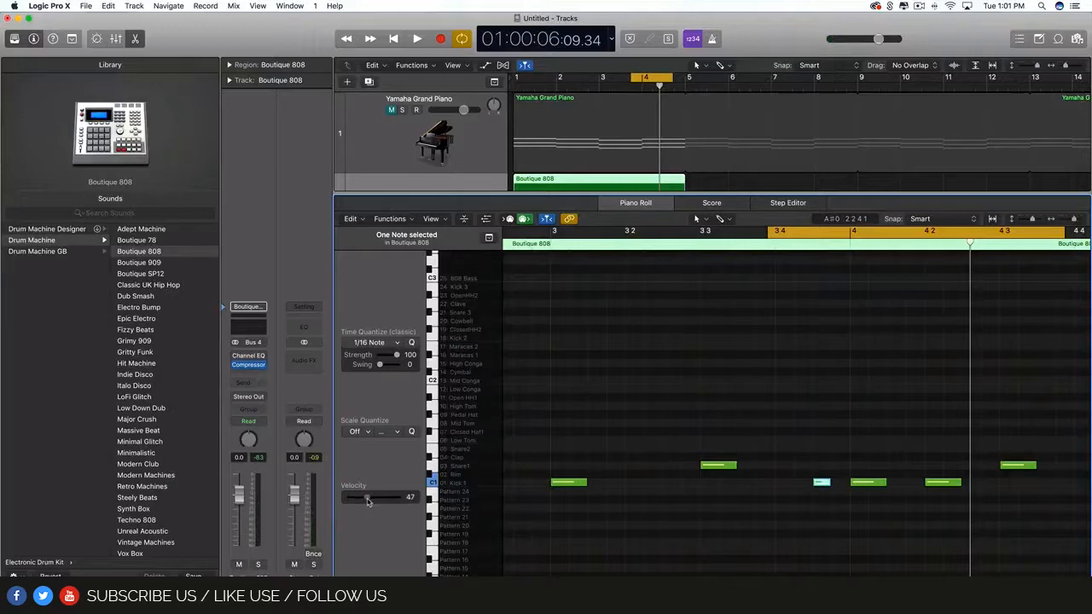
pyautogui.moveTo(368, 501); pyautogui.dragTo(363, 503)
pyautogui.click(784, 487)
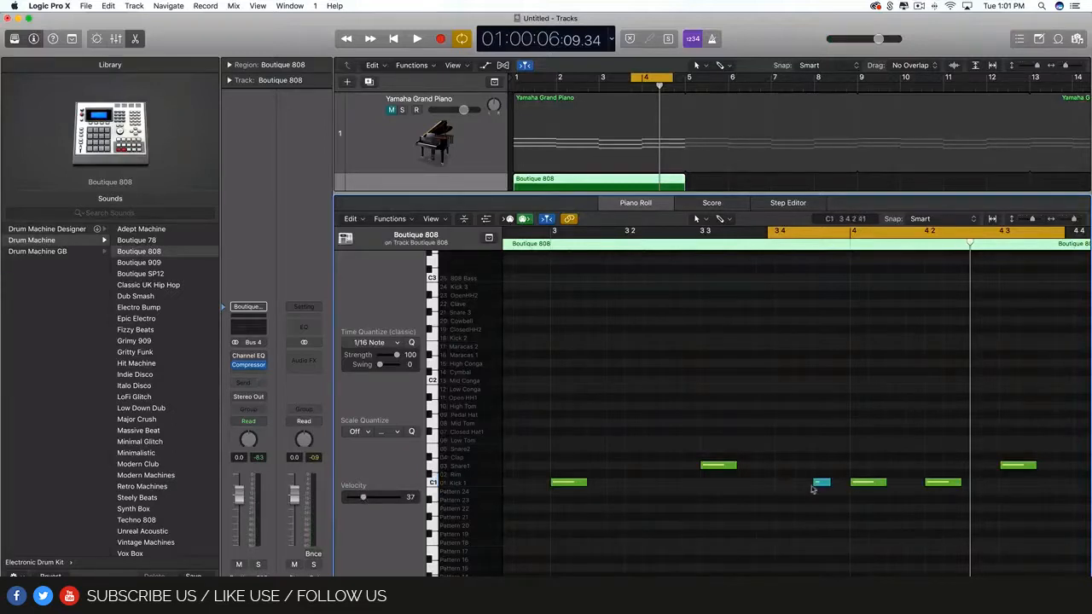
pyautogui.click(818, 484)
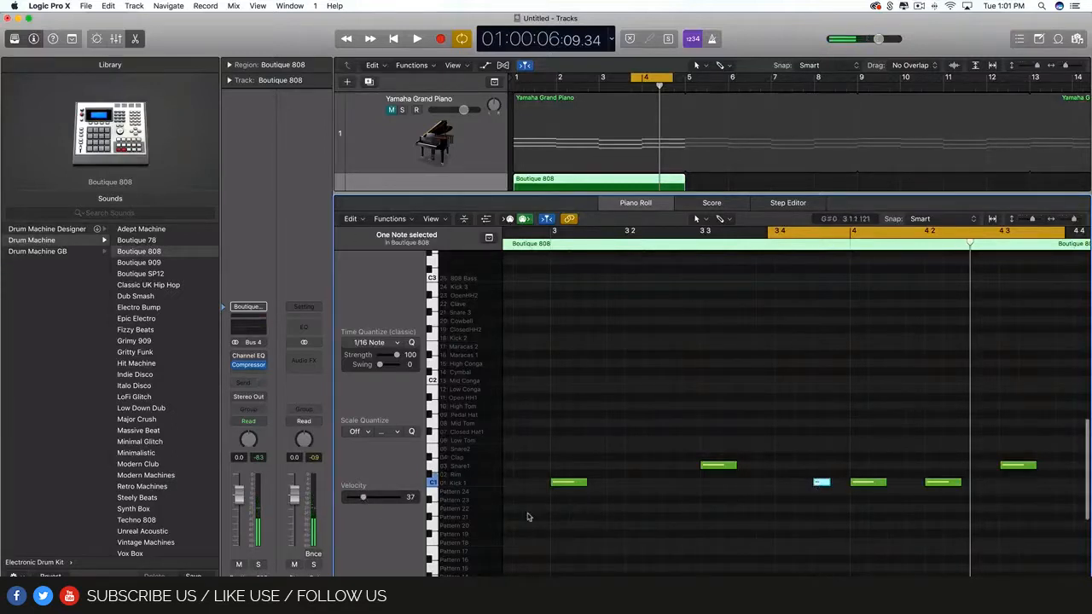
pyautogui.moveTo(356, 502); pyautogui.dragTo(362, 499)
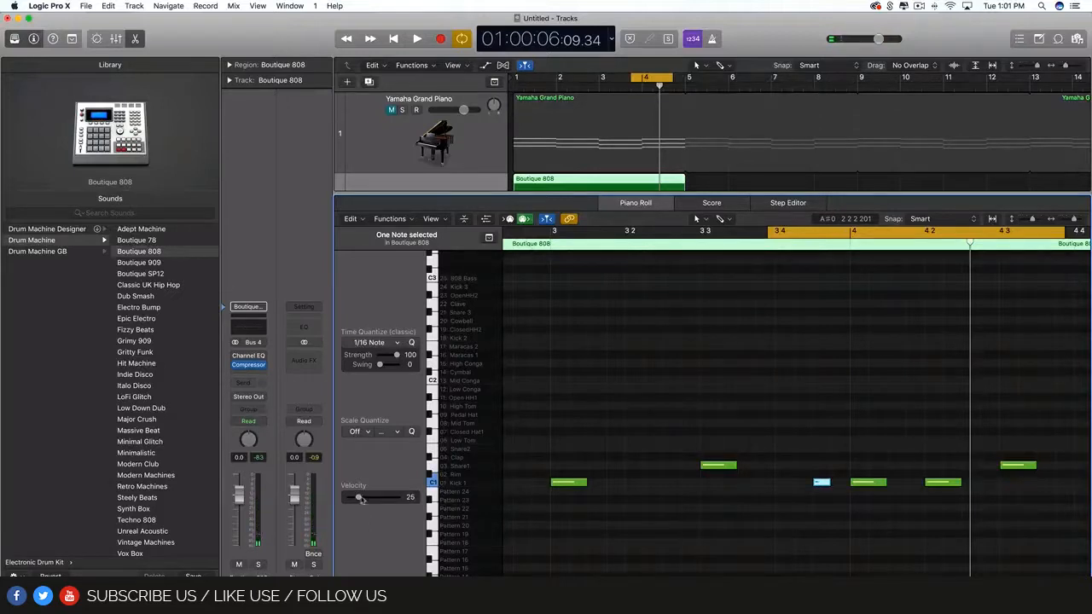
pyautogui.click(821, 485)
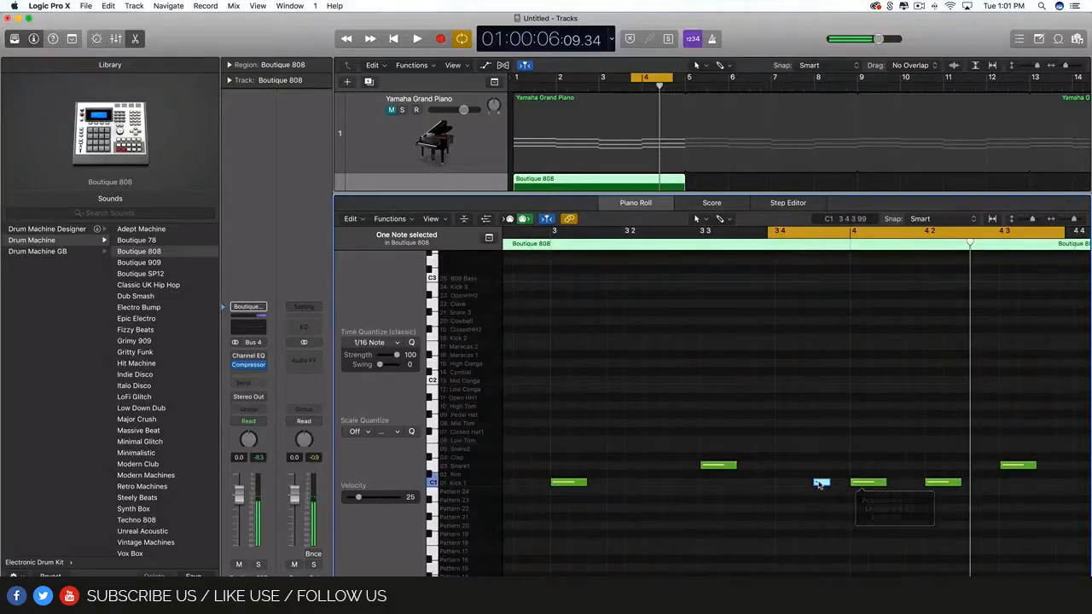
pyautogui.press('space')
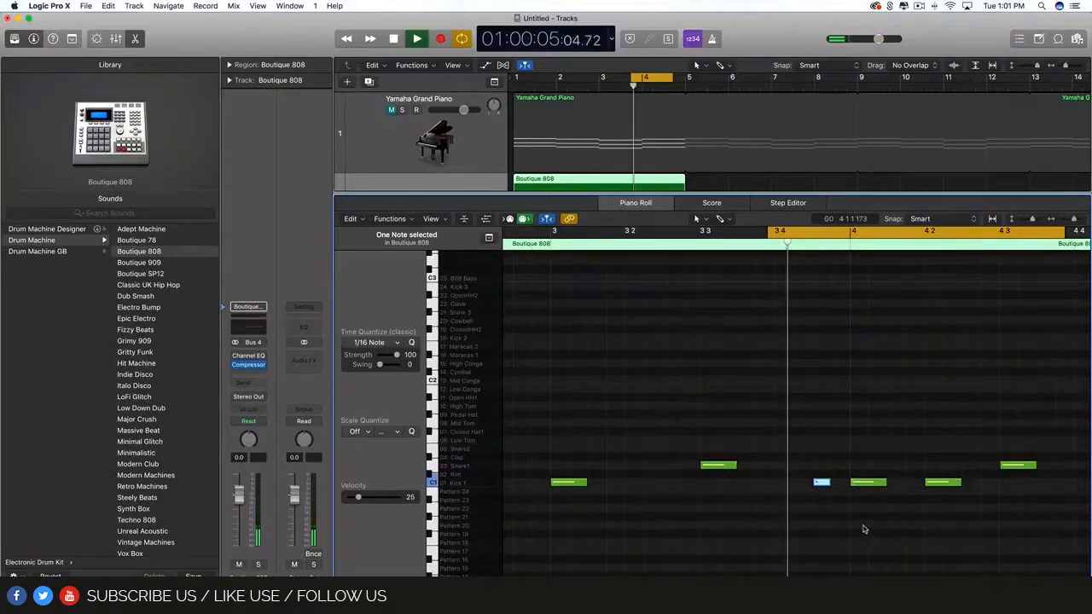
pyautogui.press('space')
# Step: Set the cycle range to cover bars 1 through 4, the full length of the Boutique 808 region
pyautogui.press('super+Left')
pyautogui.press('super+Left')
pyautogui.press('super+Left')
pyautogui.press('super+Left')
pyautogui.press('super+Left')
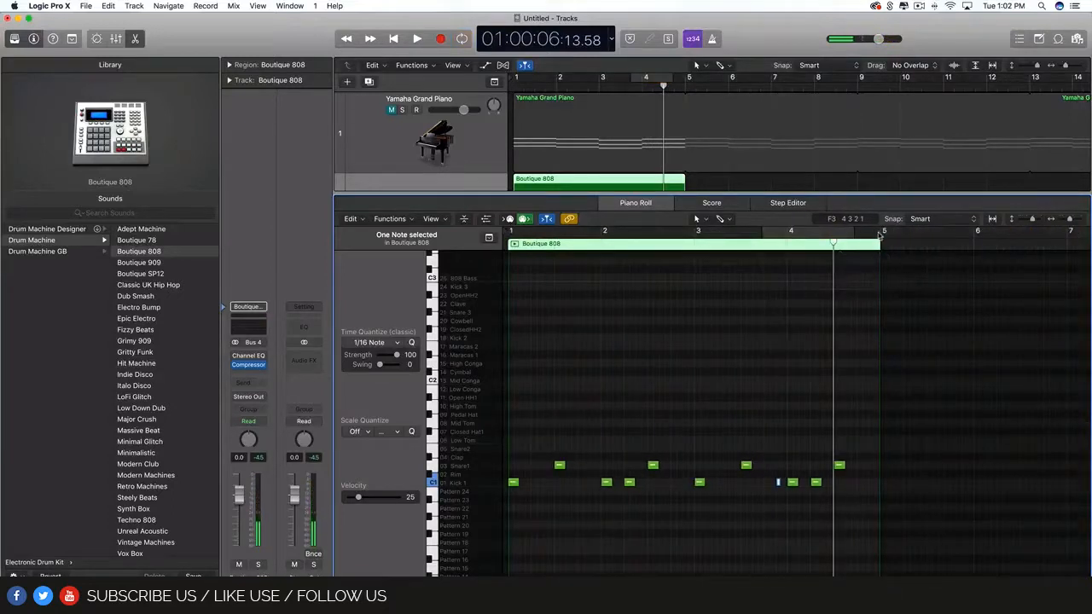
pyautogui.moveTo(779, 234); pyautogui.dragTo(509, 232)
pyautogui.click(663, 81)
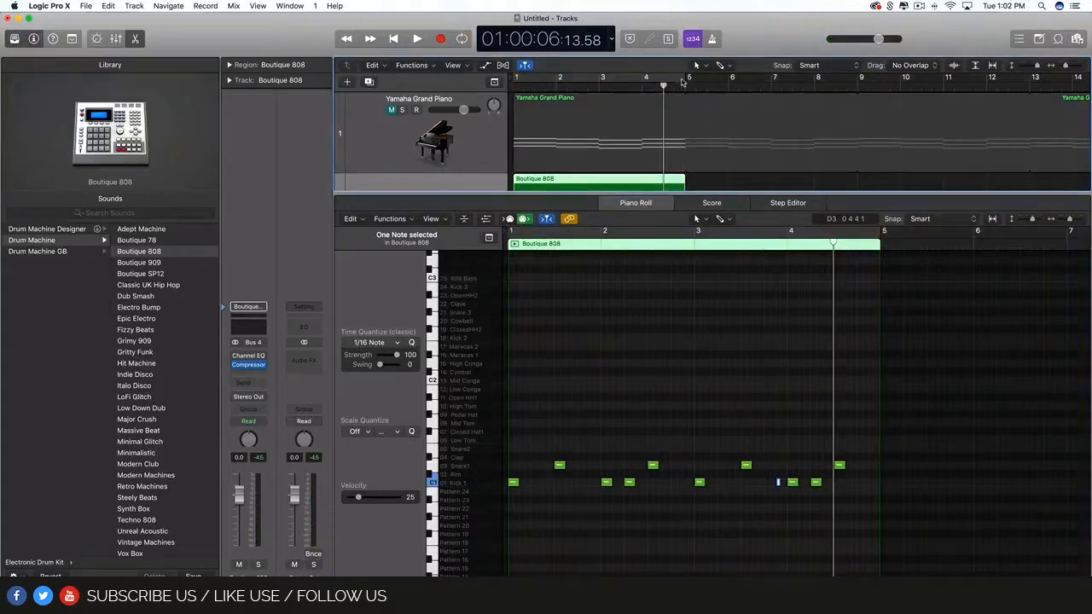
pyautogui.moveTo(683, 80); pyautogui.dragTo(514, 89)
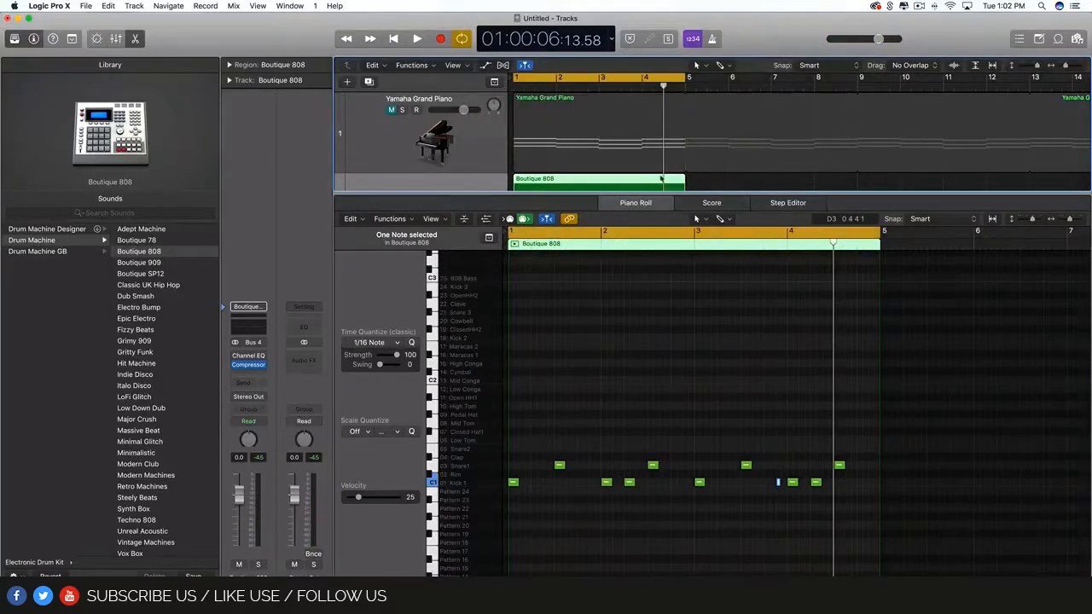
# Step: Enlarge the Tracks area to show the whole Boutique 808 track, and play the drum pattern from the start of bar 1
pyautogui.moveTo(652, 189); pyautogui.dragTo(657, 430)
pyautogui.click(739, 231)
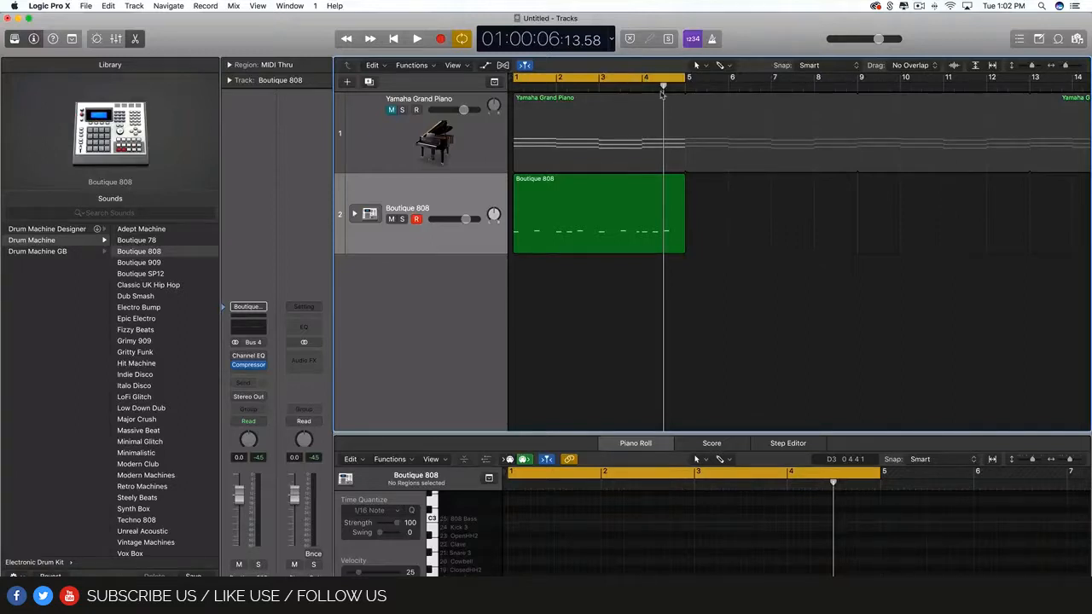
pyautogui.moveTo(663, 86); pyautogui.dragTo(513, 103)
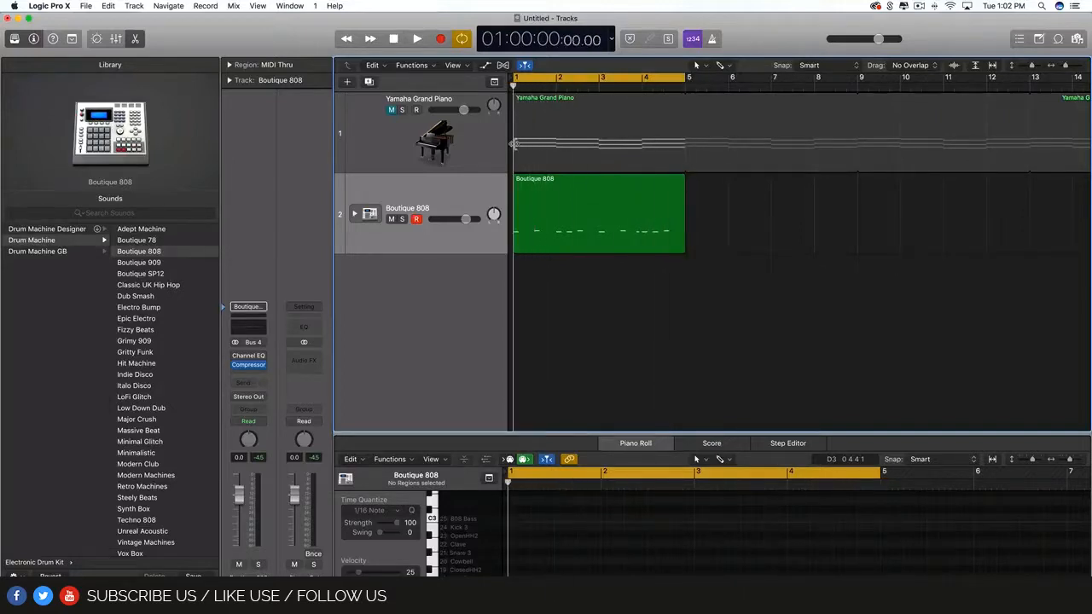
pyautogui.press('space')
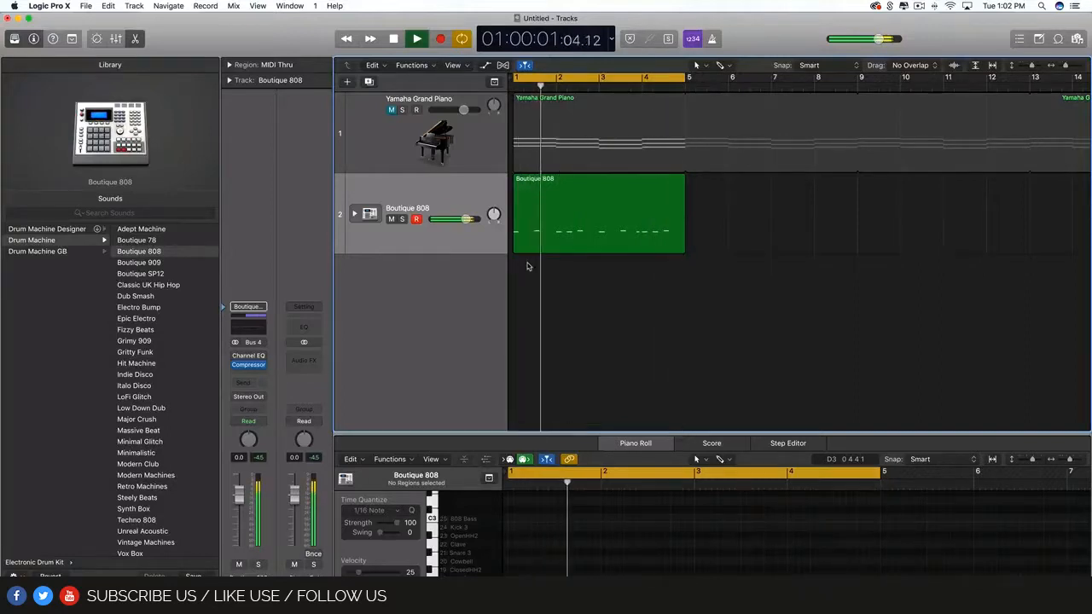
pyautogui.press('space')
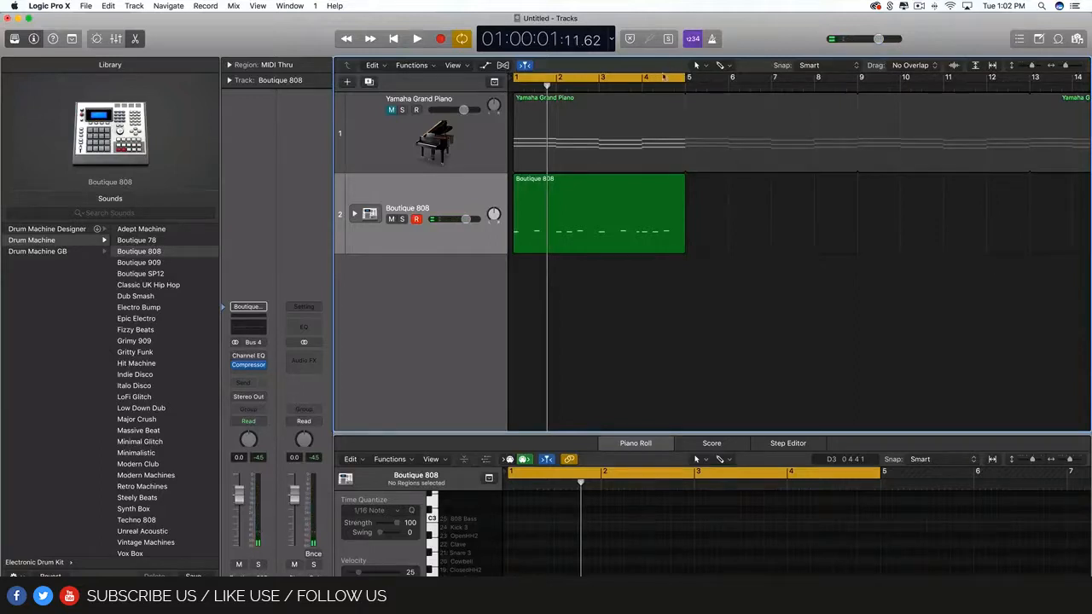
# Step: Shorten the cycle range to bar 1 only and play back the loop
pyautogui.moveTo(687, 77); pyautogui.dragTo(559, 77)
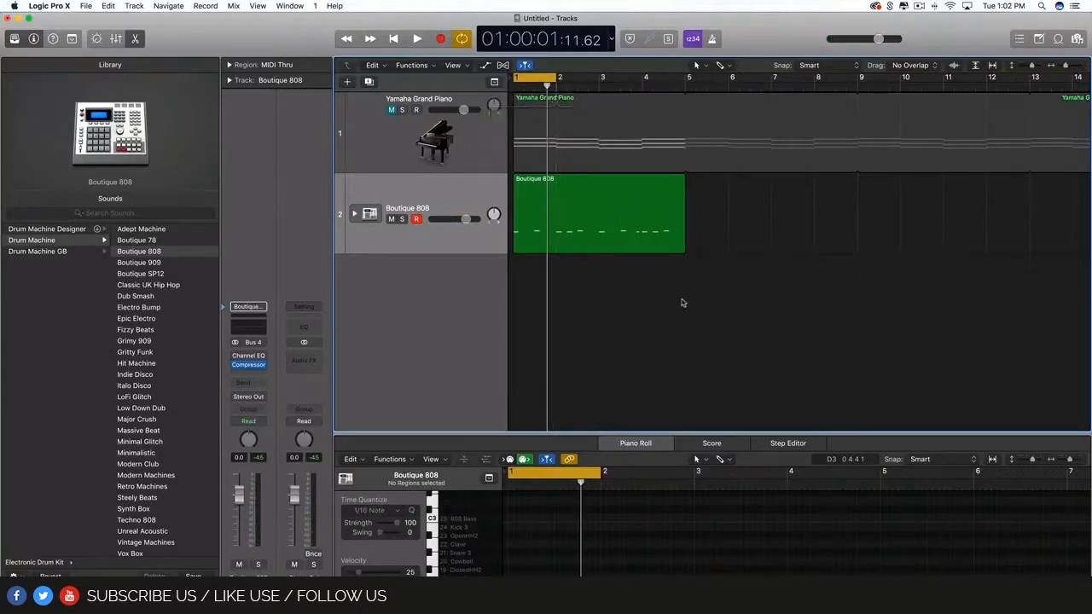
pyautogui.press('space')
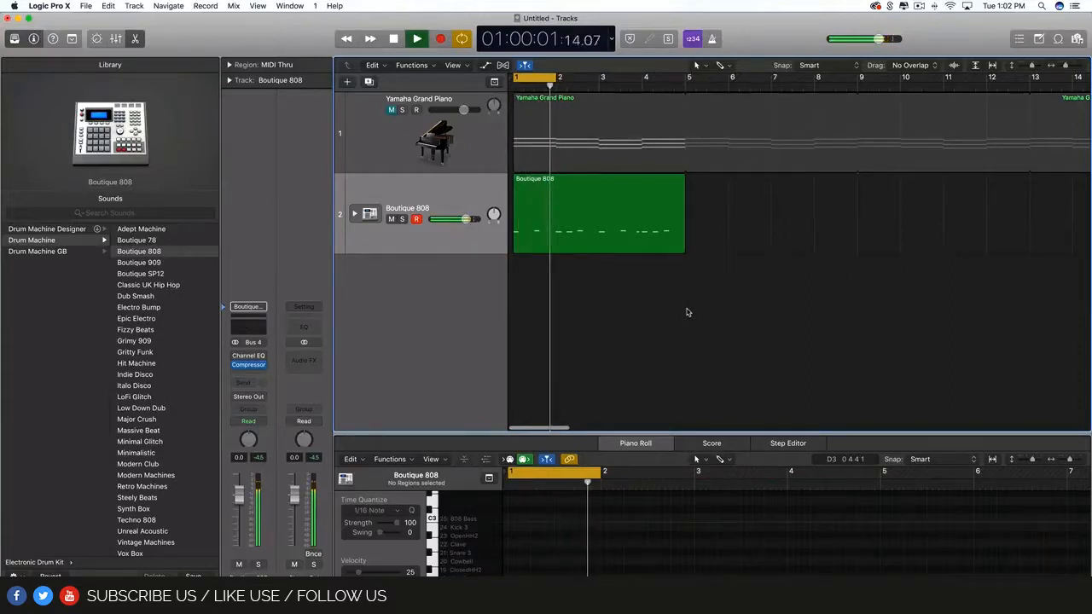
pyautogui.press('space')
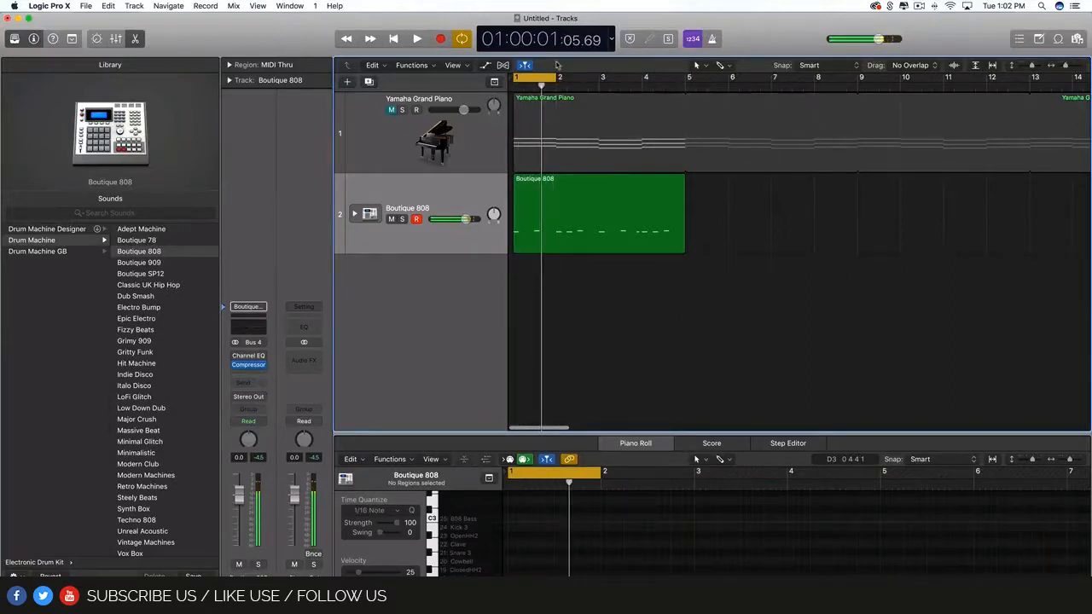
# Step: Move the one-bar cycle range to bar 3 and play back that section
pyautogui.moveTo(555, 77); pyautogui.dragTo(642, 78)
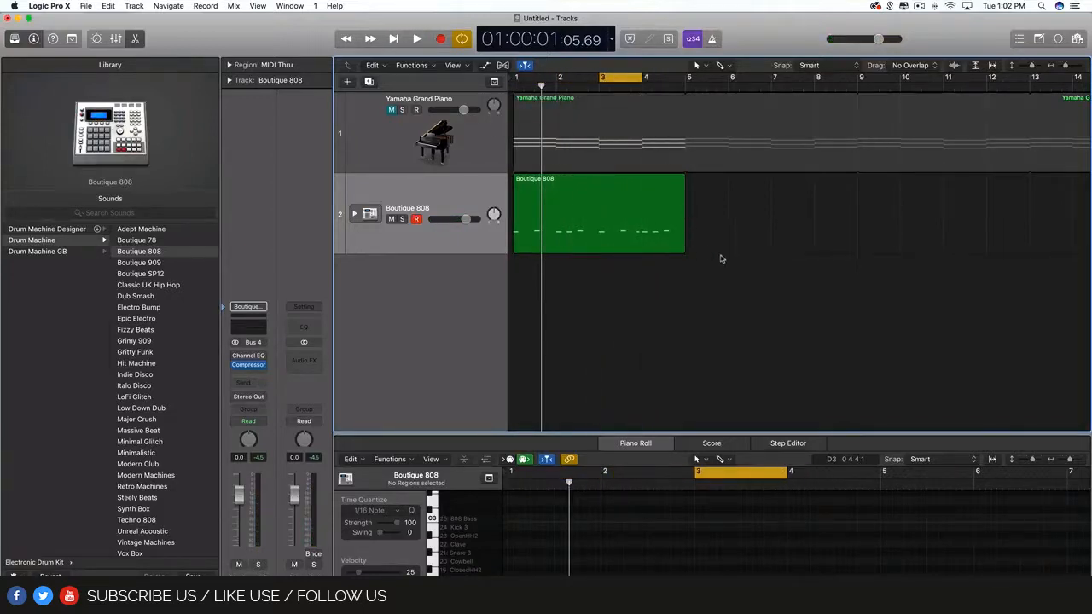
pyautogui.press('space')
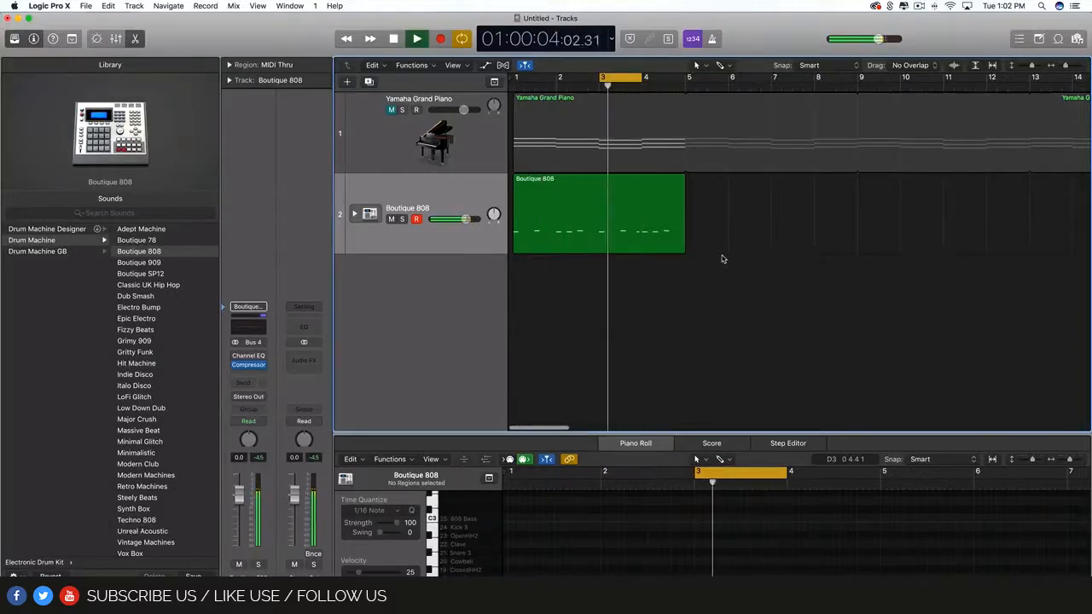
pyautogui.press('space')
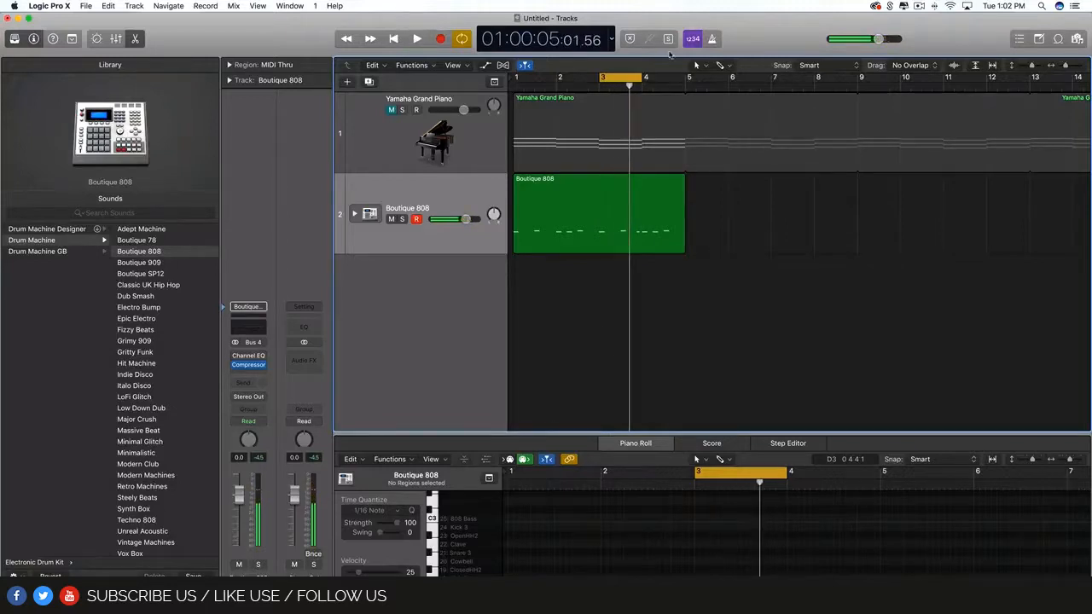
# Step: Extend the cycle range across bars 1 to 4 and switch cycle mode off and on again
pyautogui.moveTo(684, 81); pyautogui.dragTo(516, 78)
pyautogui.click(461, 40)
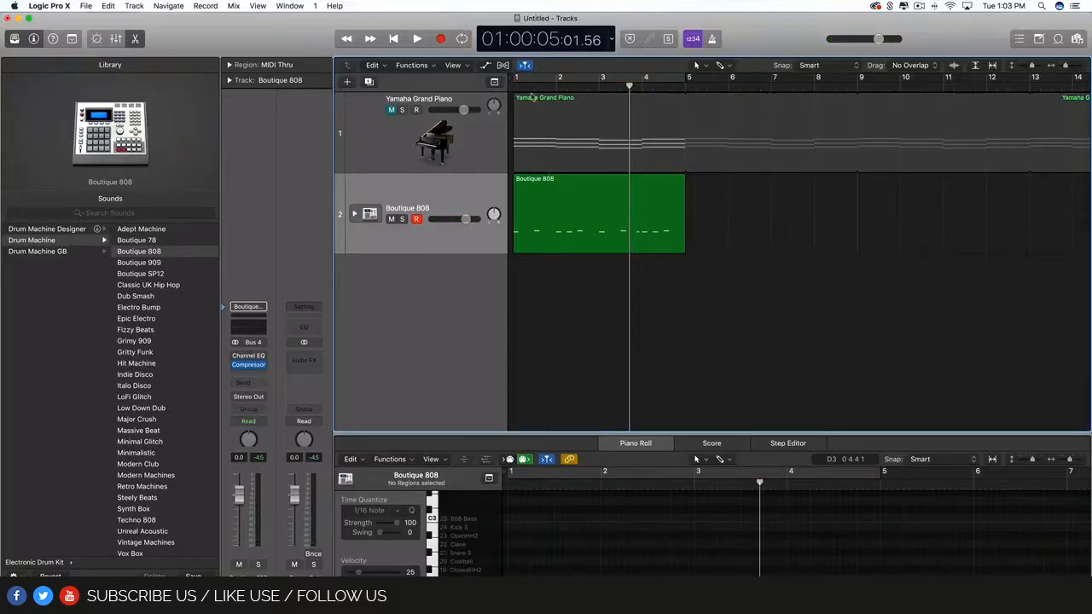
pyautogui.click(603, 80)
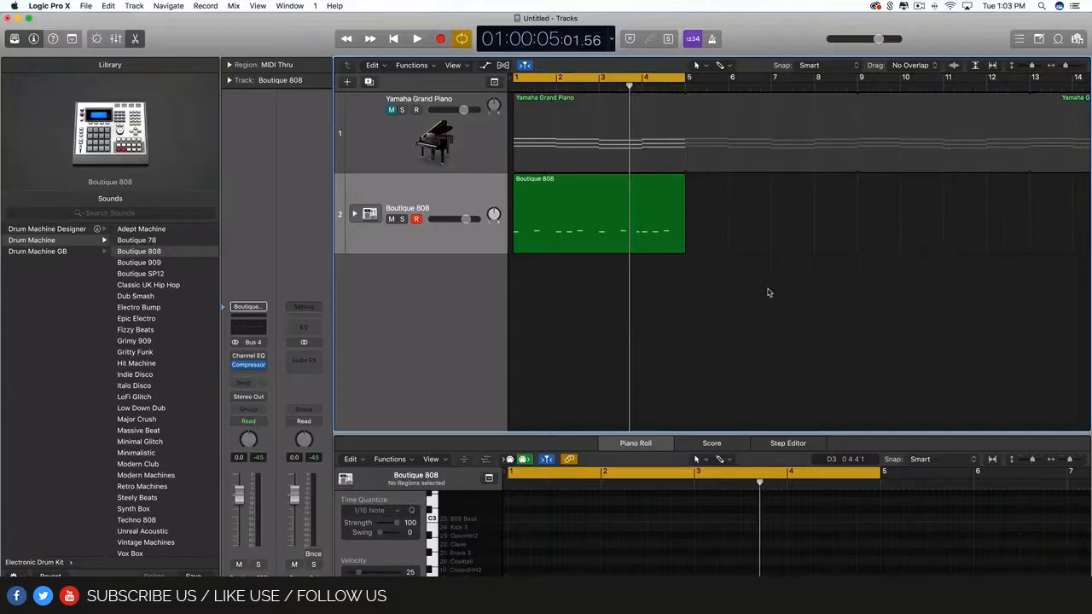
# Step: Unmute the Yamaha Grand Piano track and select it
pyautogui.click(604, 212)
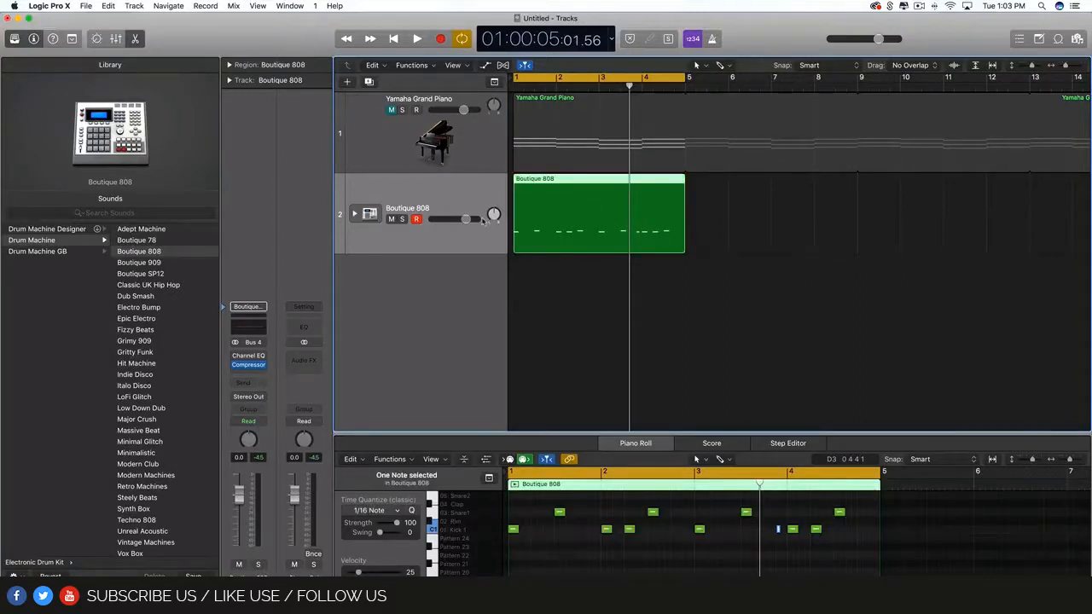
pyautogui.click(391, 110)
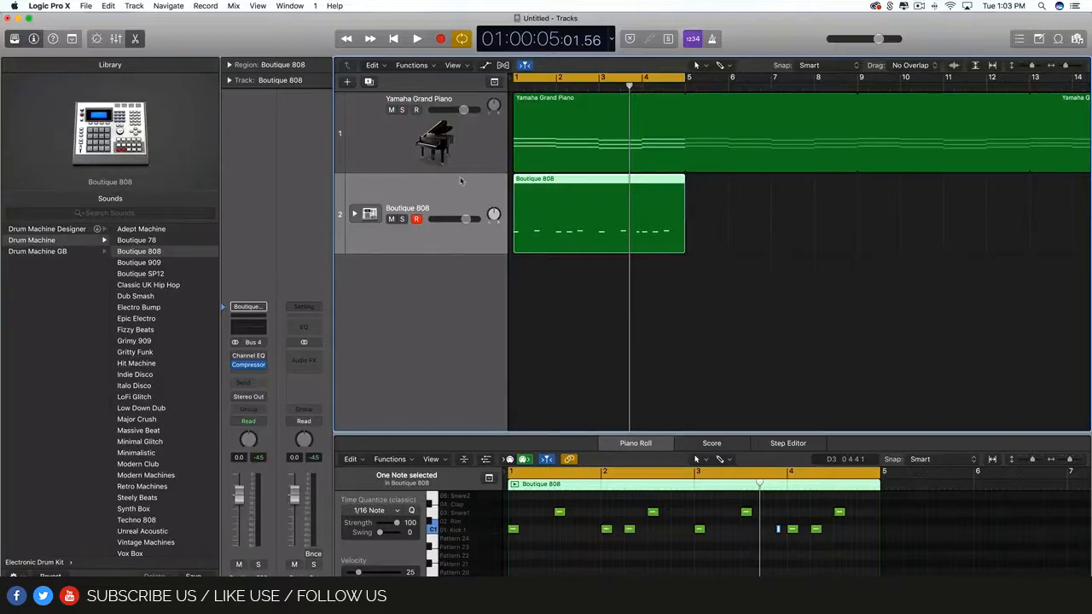
pyautogui.click(476, 152)
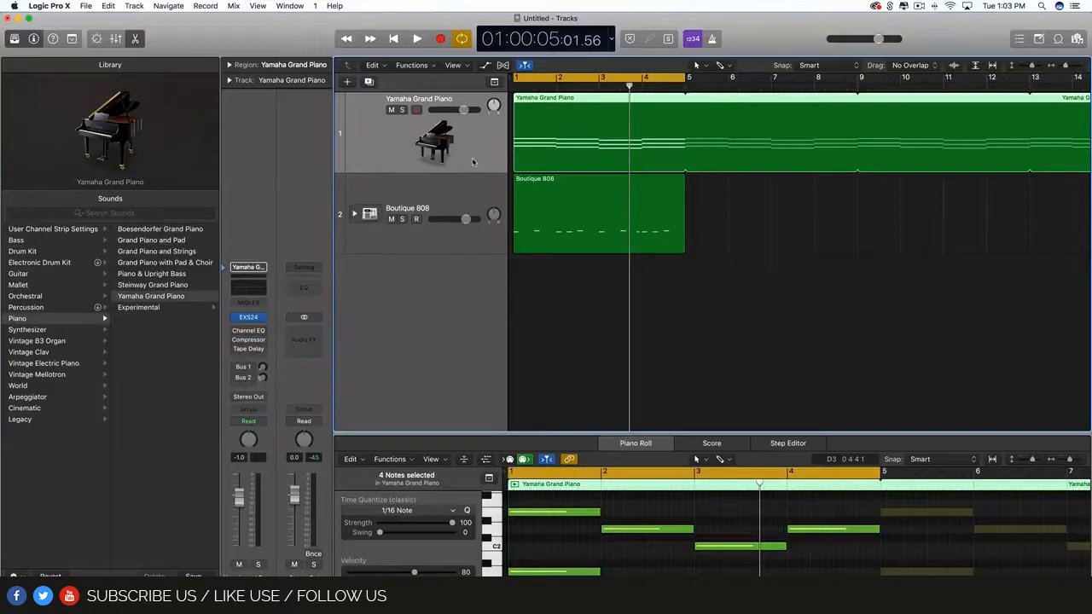
# Step: Adjust the Yamaha Grand Piano track's volume to 0.0 dB
pyautogui.moveTo(456, 108)
pyautogui.mouseDown()
pyautogui.moveTo(446, 110)
pyautogui.moveTo(465, 110)
pyautogui.mouseUp()
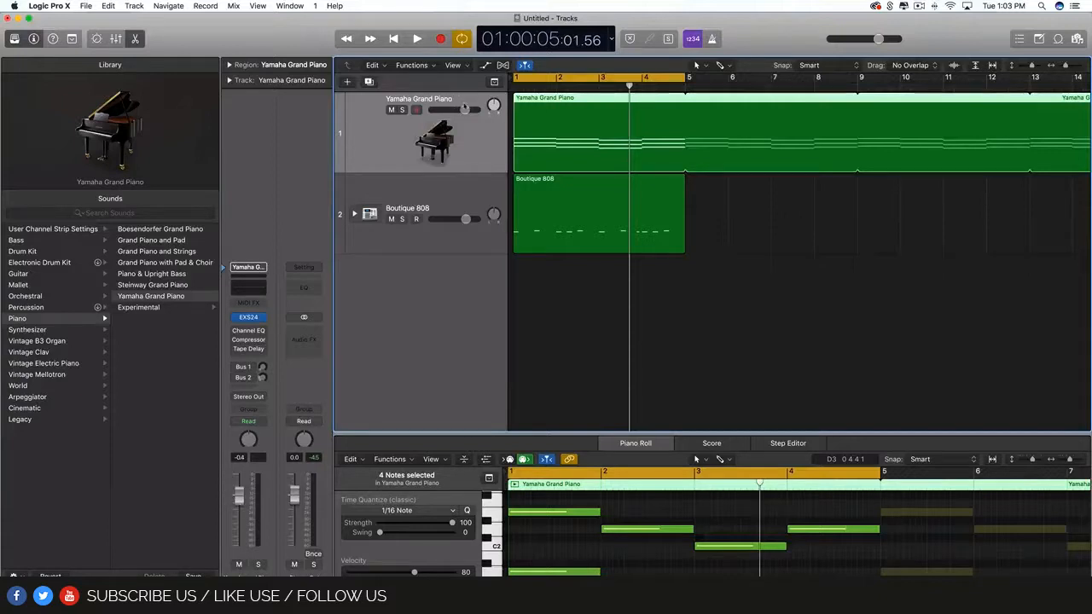
pyautogui.moveTo(464, 110)
pyautogui.mouseDown()
pyautogui.moveTo(440, 110)
pyautogui.moveTo(462, 110)
pyautogui.mouseUp()
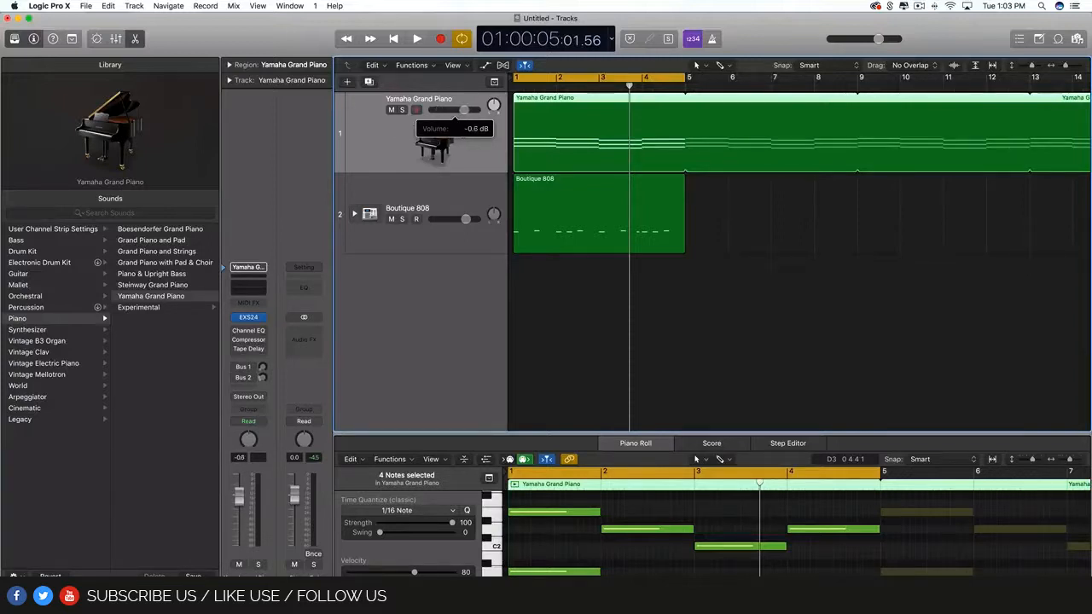
pyautogui.moveTo(463, 110); pyautogui.dragTo(465, 110)
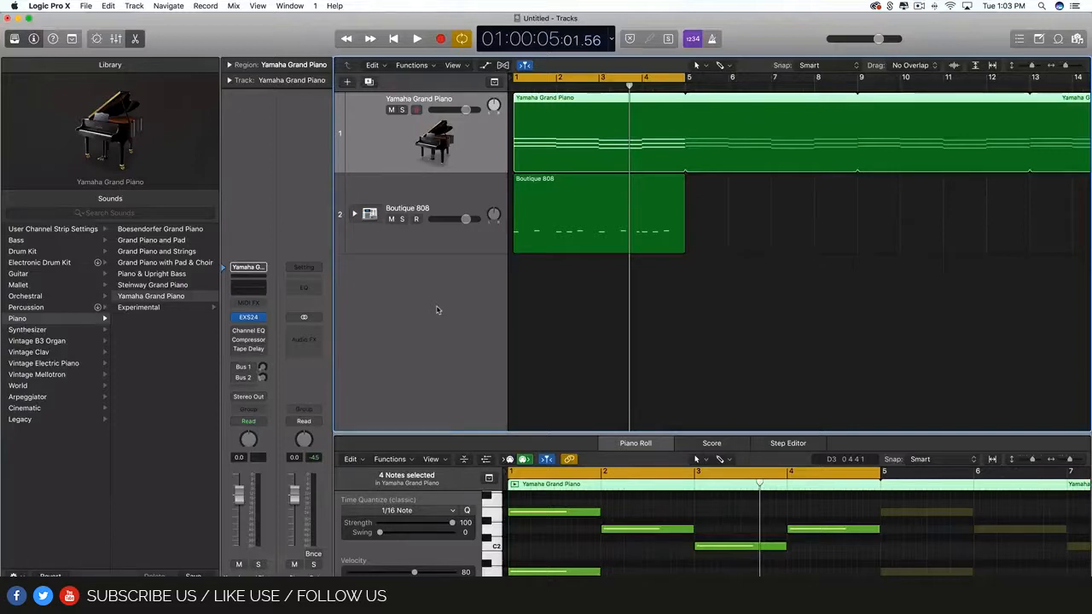
# Step: Balance the tracks during playback from the start, with Boutique 808 at -0.6 dB and Yamaha Grand Piano raised from silence to -3.1 dB
pyautogui.moveTo(159, 128)
pyautogui.moveTo(474, 118); pyautogui.dragTo(344, 184)
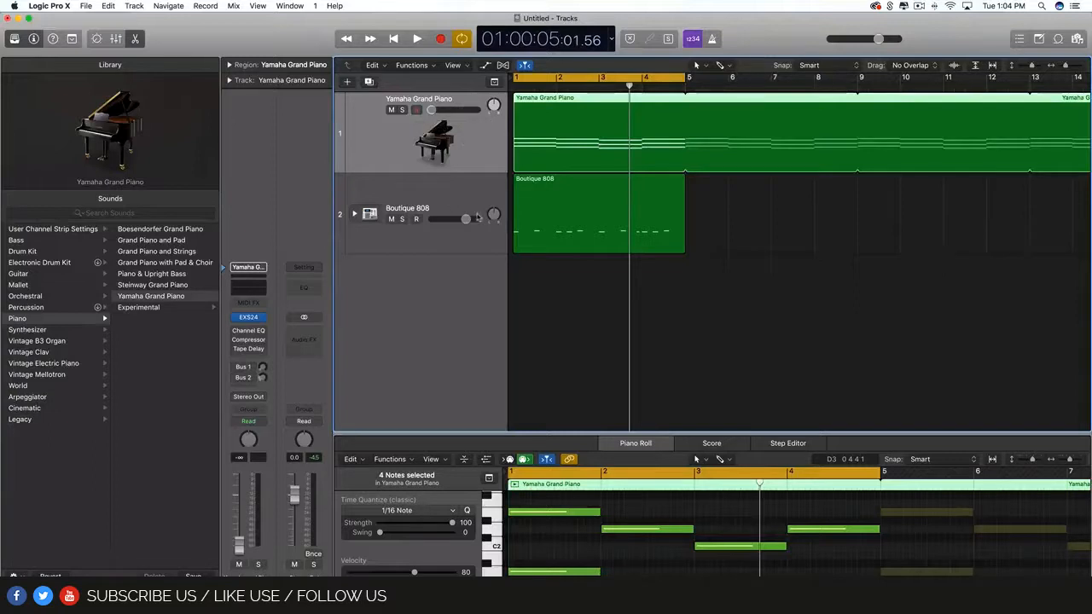
pyautogui.moveTo(467, 219); pyautogui.dragTo(465, 220)
pyautogui.press('Return')
pyautogui.press('space')
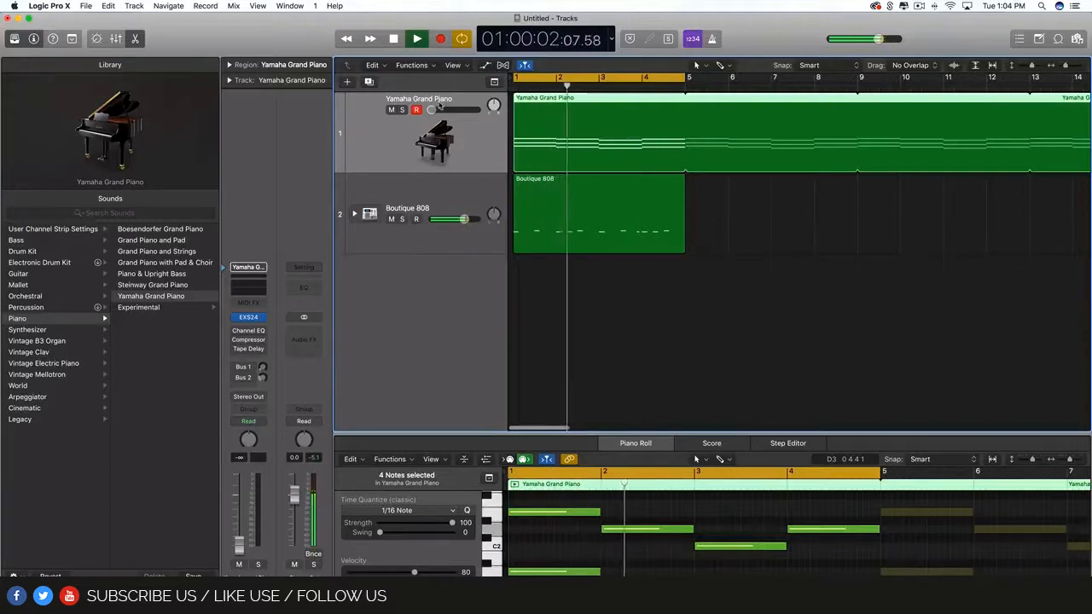
pyautogui.moveTo(432, 110); pyautogui.dragTo(461, 110)
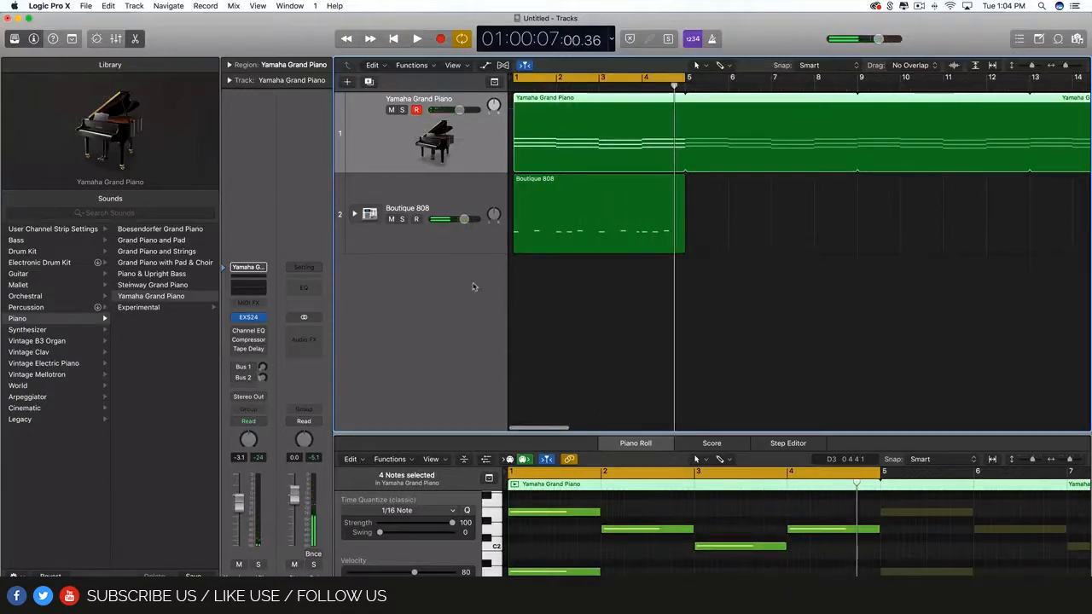
# Step: Show the Boutique 808 region's notes in an enlarged Piano Roll
pyautogui.click(443, 197)
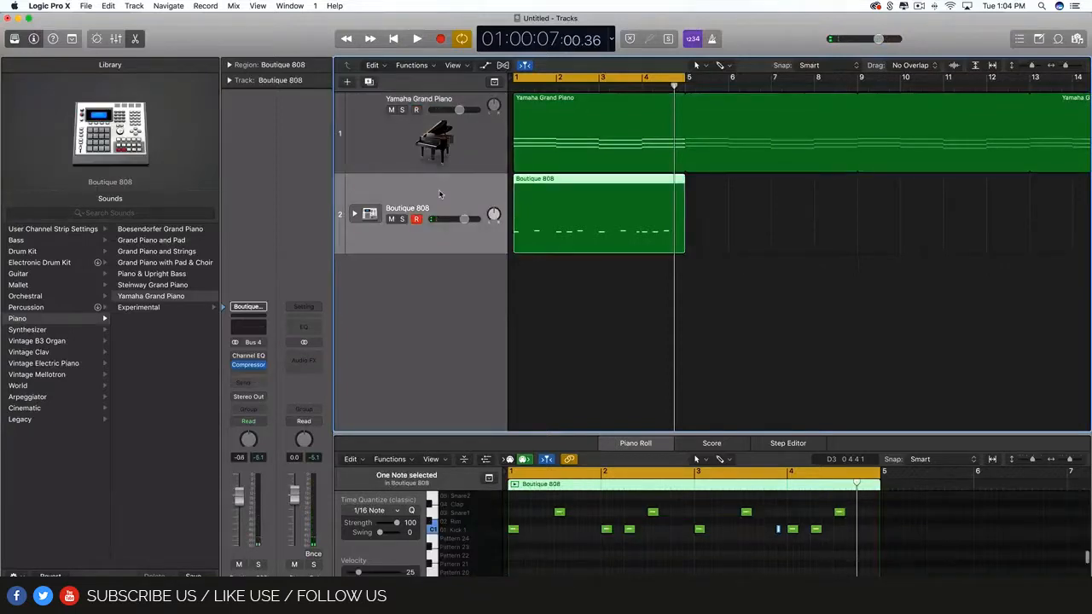
pyautogui.click(574, 249)
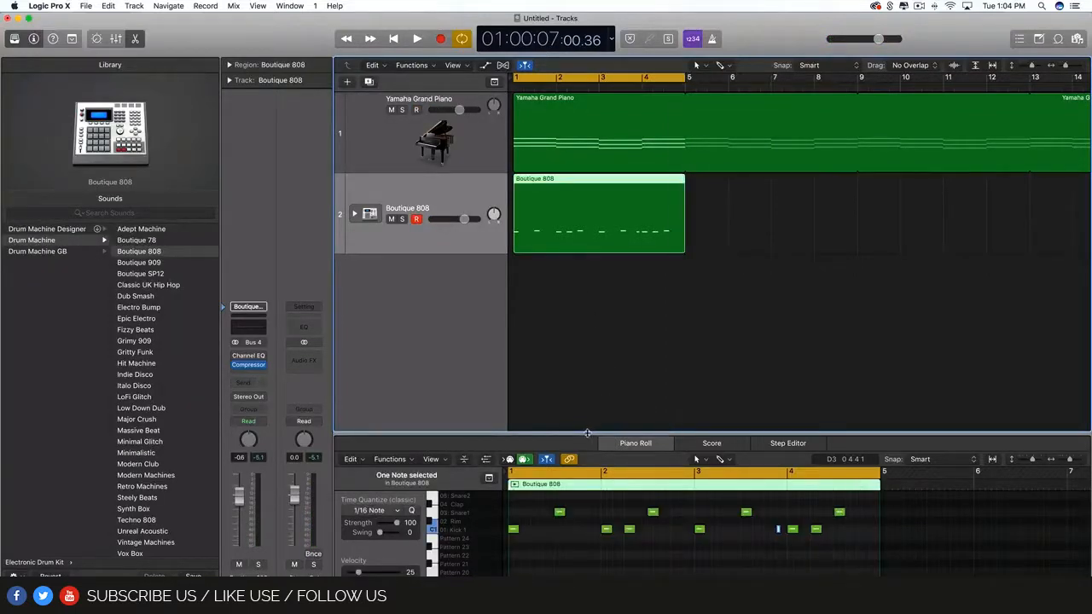
pyautogui.moveTo(587, 434); pyautogui.dragTo(588, 291)
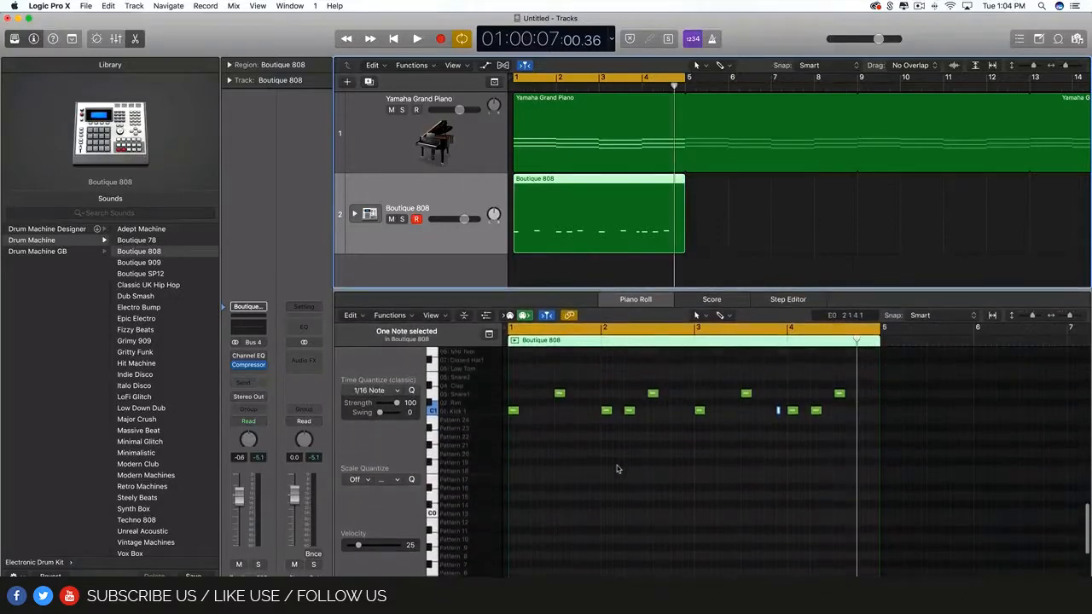
pyautogui.scroll(1, 618, 469)
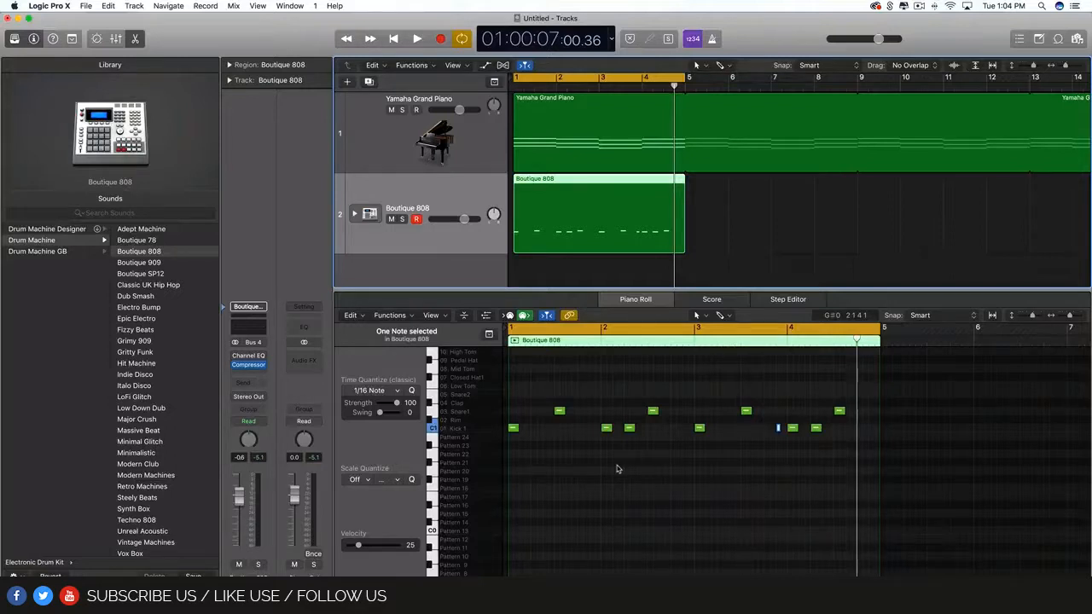
# Step: Remove the looped repeats of the Yamaha Grand Piano region so that it ends at bar 5
pyautogui.click(740, 219)
pyautogui.moveTo(873, 94); pyautogui.dragTo(685, 110)
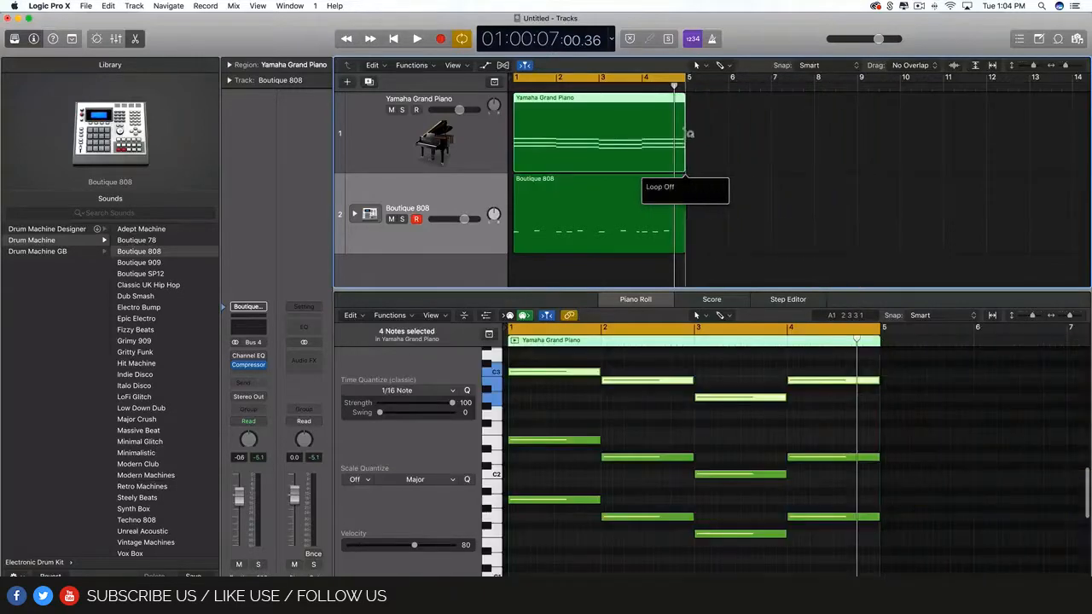
pyautogui.click(716, 197)
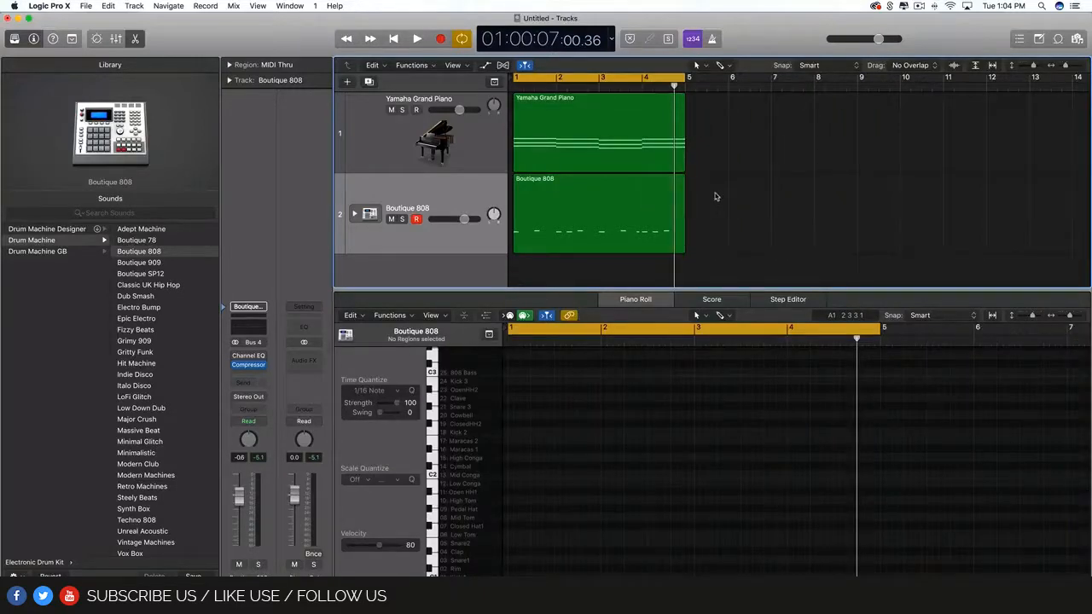
# Step: Delete all Kick 1 notes from the Boutique 808 region, keeping the Snare1 notes
pyautogui.click(658, 229)
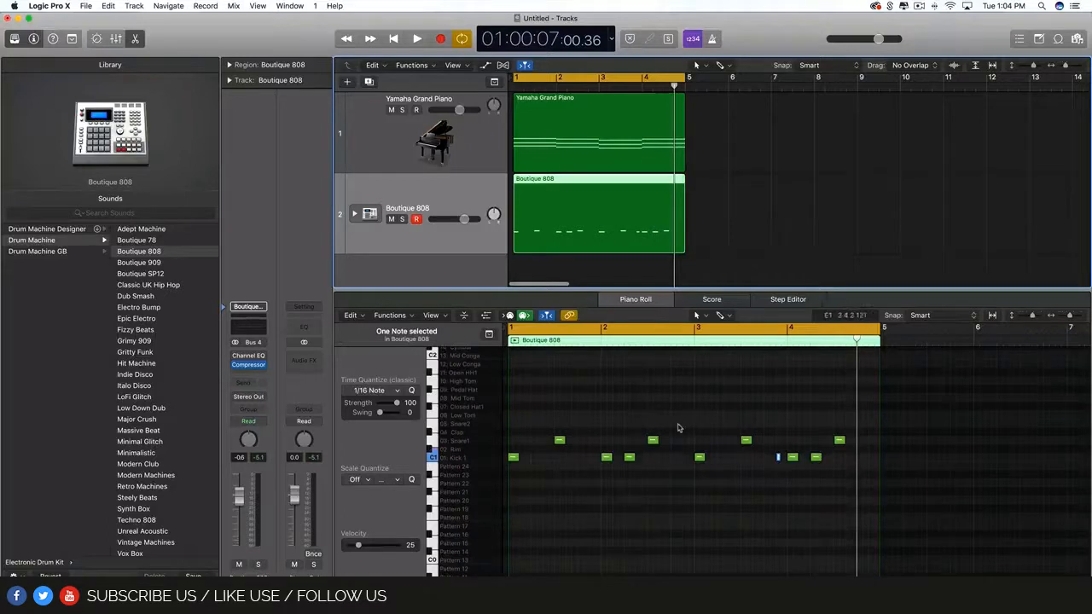
pyautogui.click(544, 369)
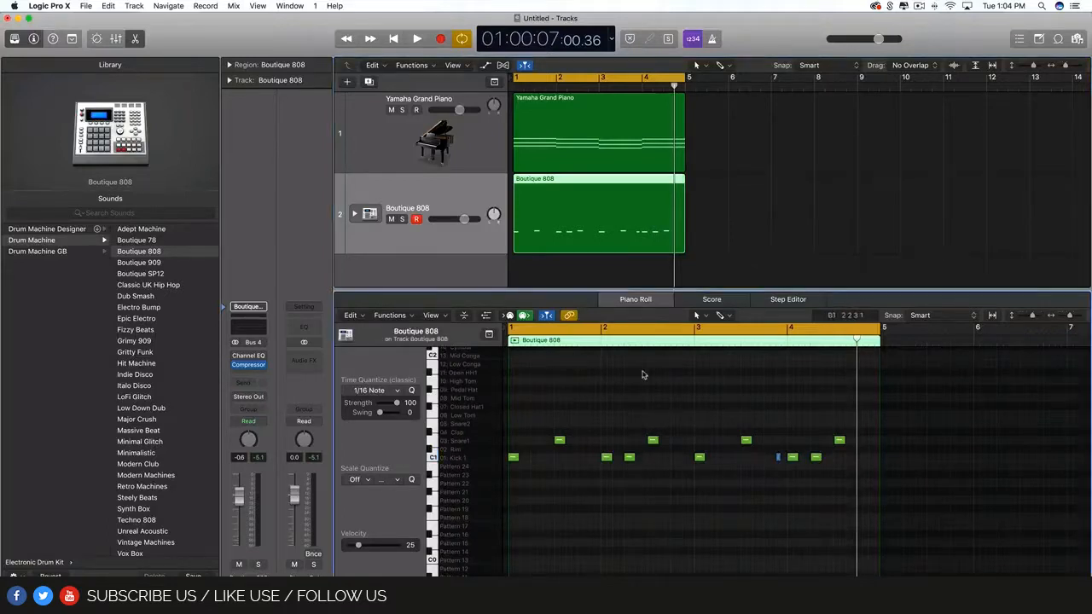
pyautogui.moveTo(843, 468); pyautogui.dragTo(489, 463)
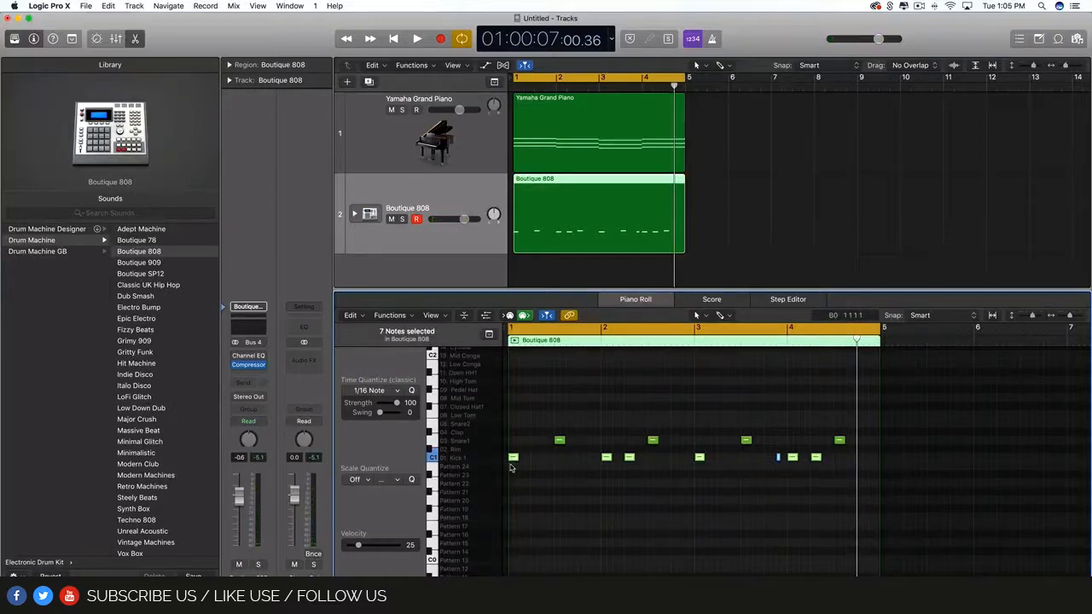
pyautogui.press('Delete')
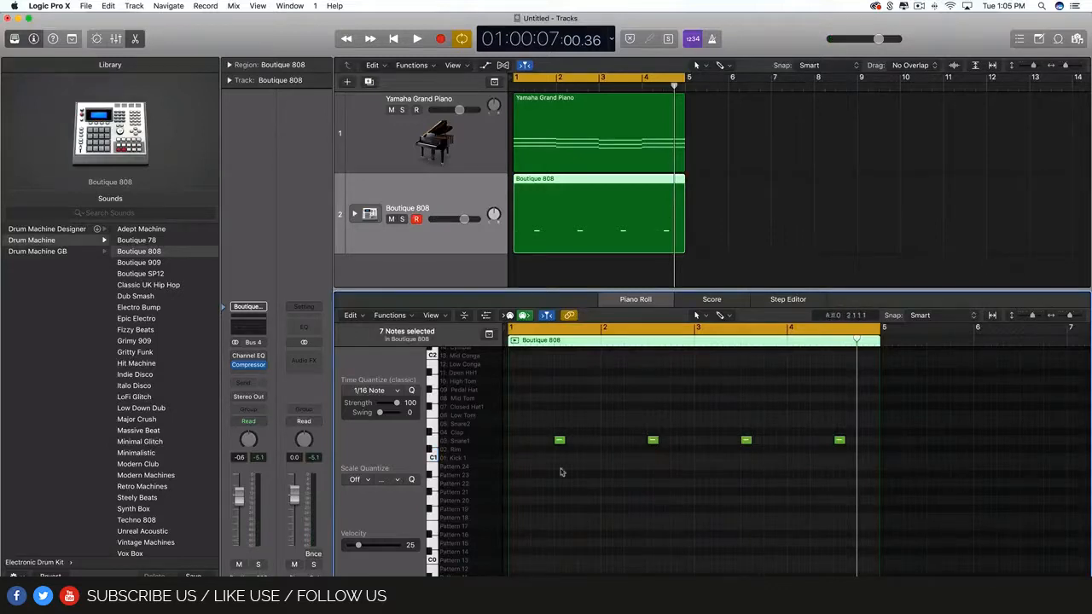
# Step: Select the remaining Snare1 notes and play back the cycle range
pyautogui.moveTo(543, 397); pyautogui.dragTo(1021, 558)
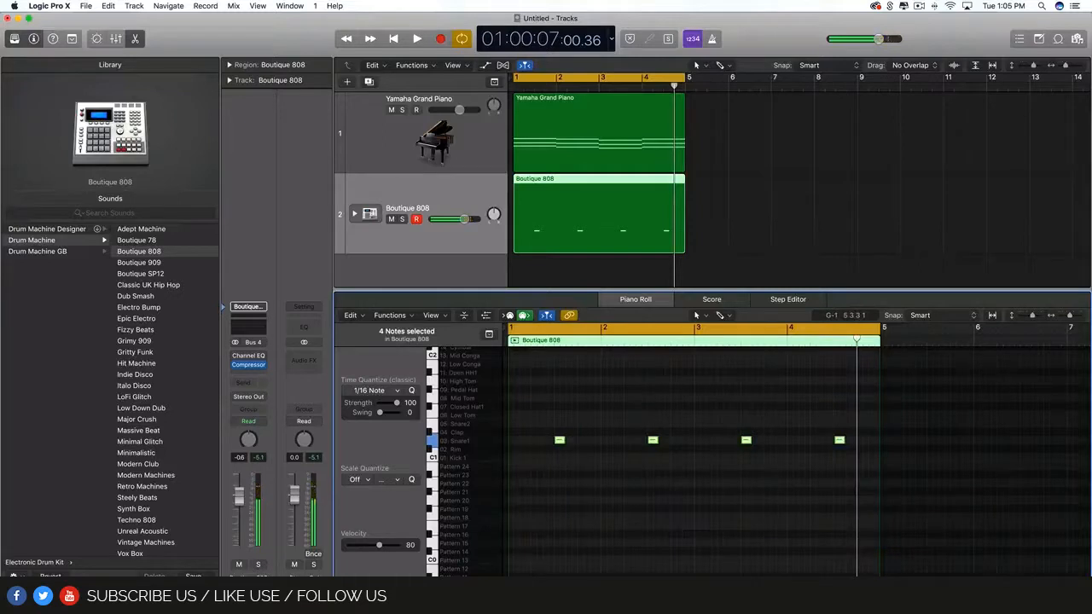
pyautogui.press('space')
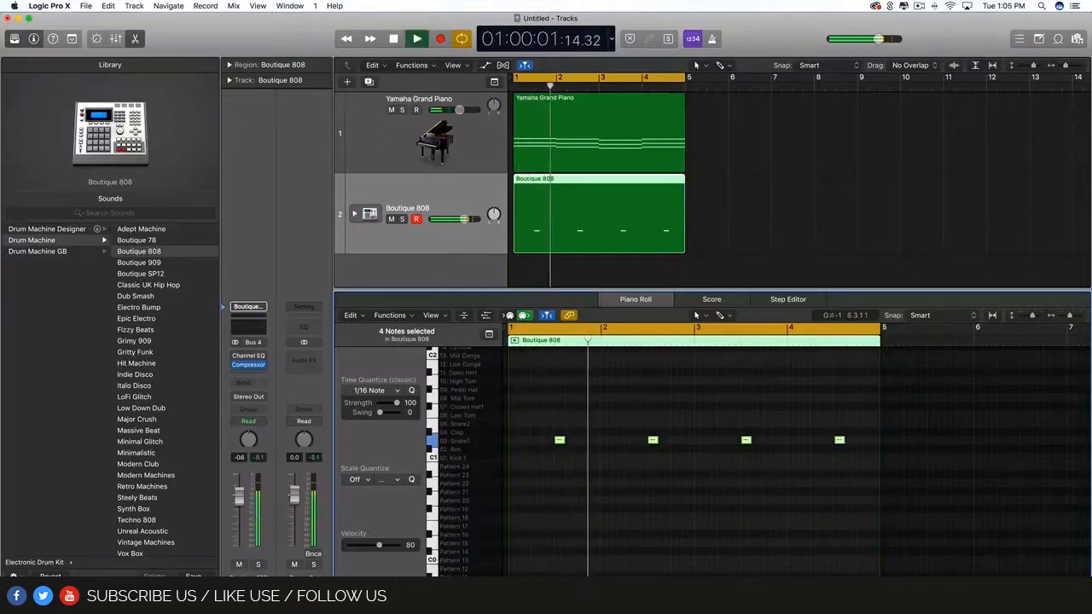
pyautogui.press('space')
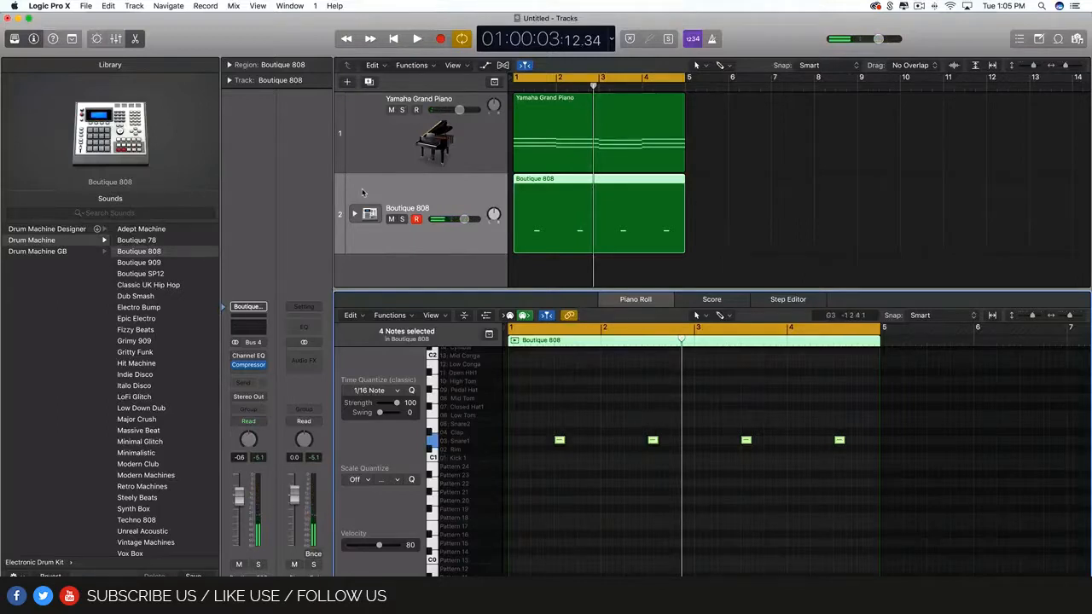
# Step: Select the Boutique 808 region and add a duplicate Boutique 808 track with the same sound below the existing one
pyautogui.scroll(-1, 397, 171)
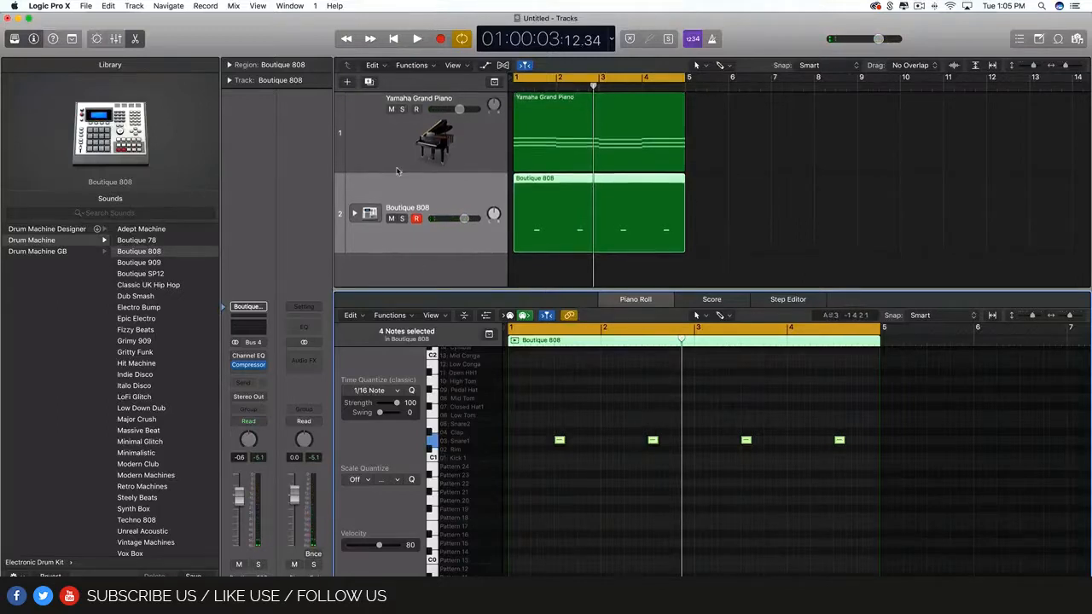
pyautogui.click(802, 179)
pyautogui.click(598, 243)
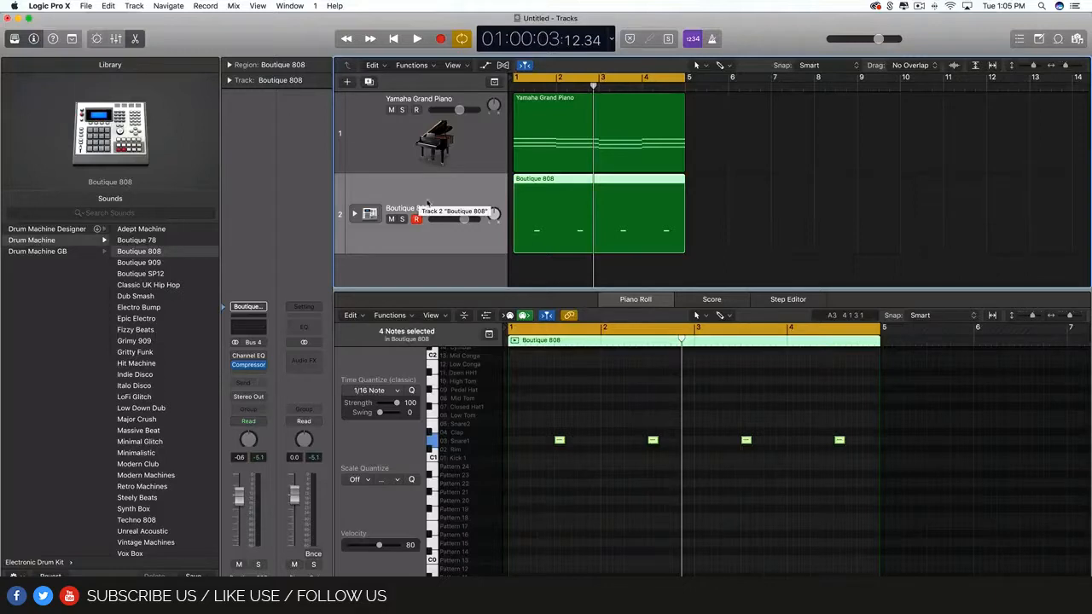
pyautogui.scroll(-1, 563, 243)
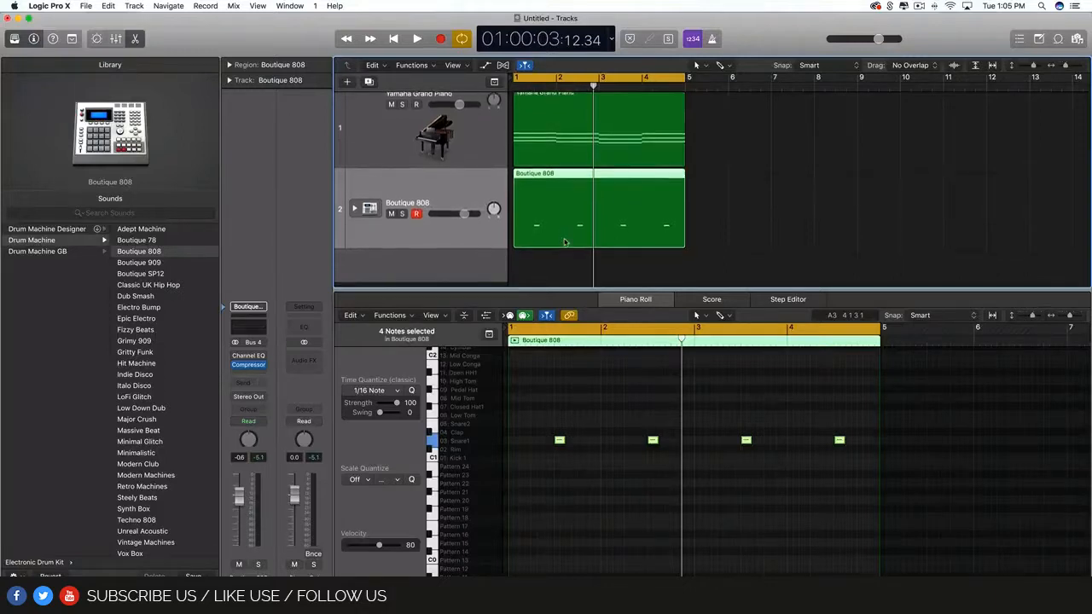
pyautogui.scroll(1, 565, 242)
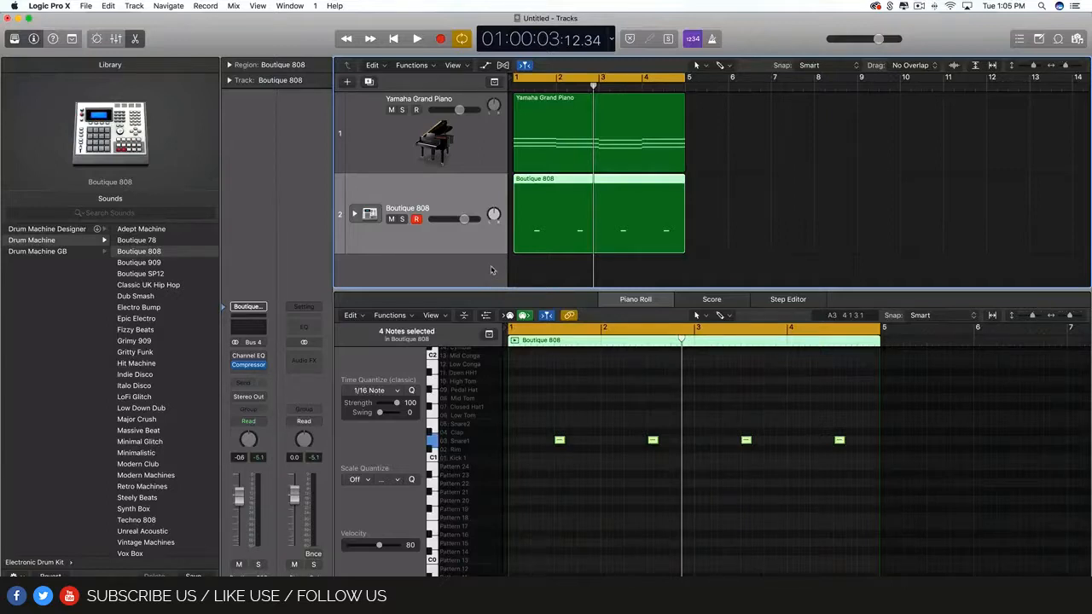
pyautogui.click(369, 82)
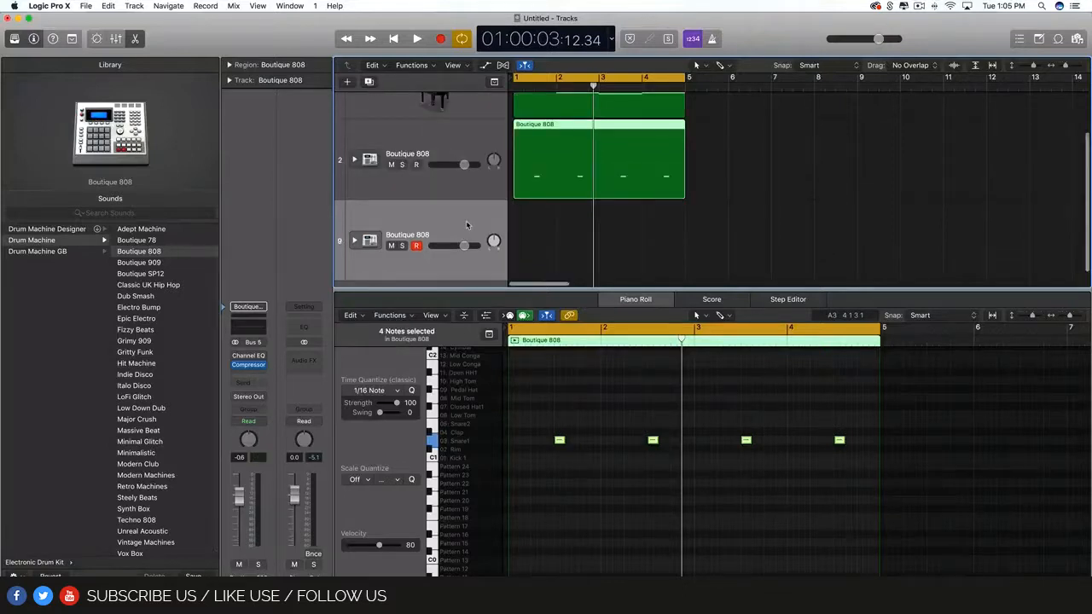
# Step: Paste the Kick 1 notes at bar 1 of the duplicate Boutique 808 track as a separate MIDI region
pyautogui.click(442, 193)
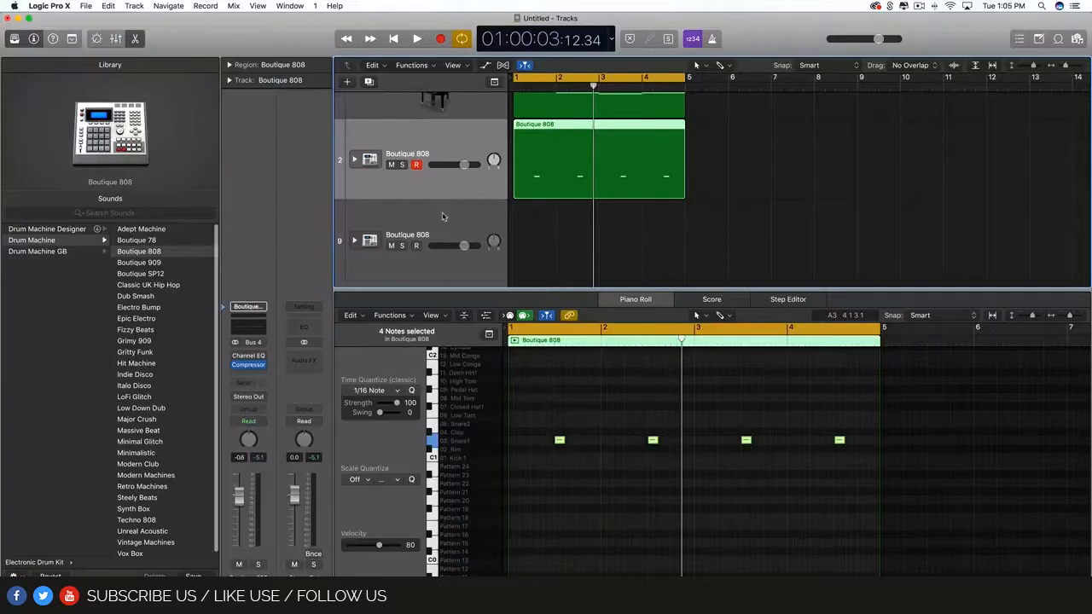
pyautogui.click(443, 219)
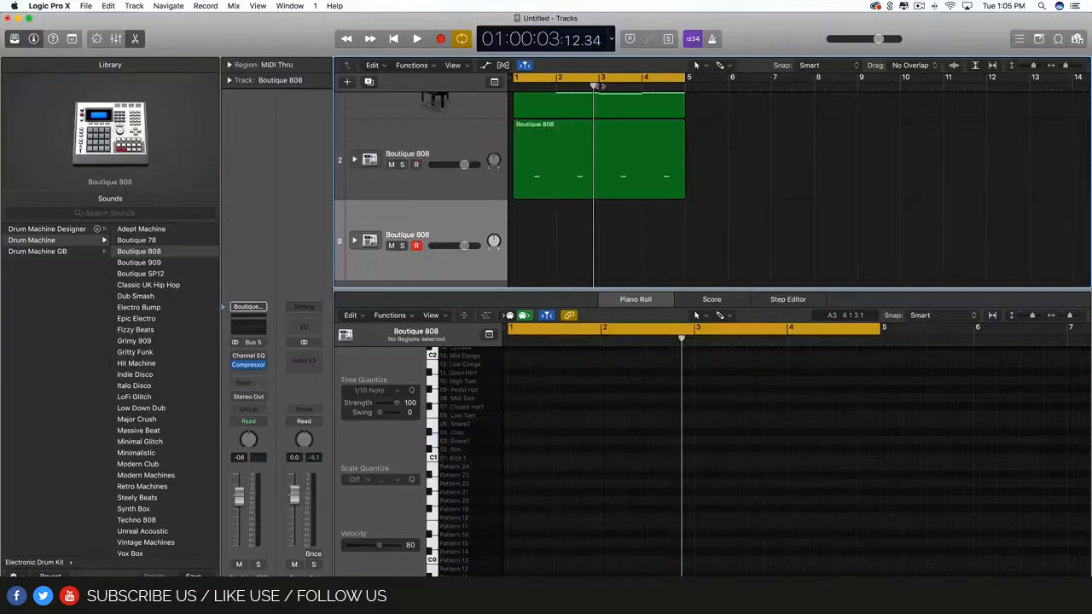
pyautogui.moveTo(593, 87); pyautogui.dragTo(514, 87)
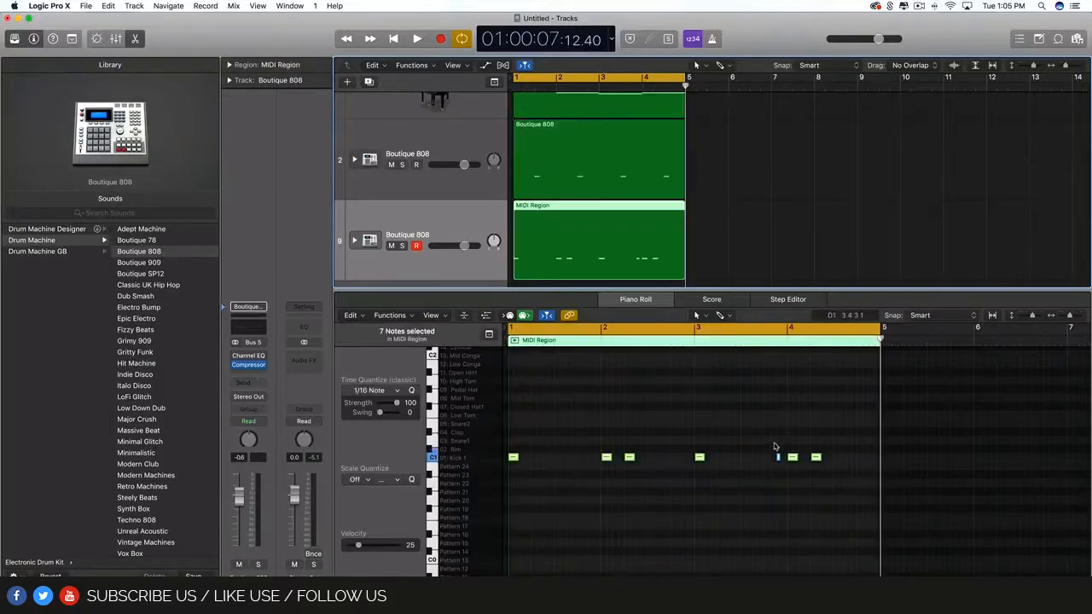
pyautogui.click(851, 464)
pyautogui.moveTo(866, 469); pyautogui.dragTo(502, 456)
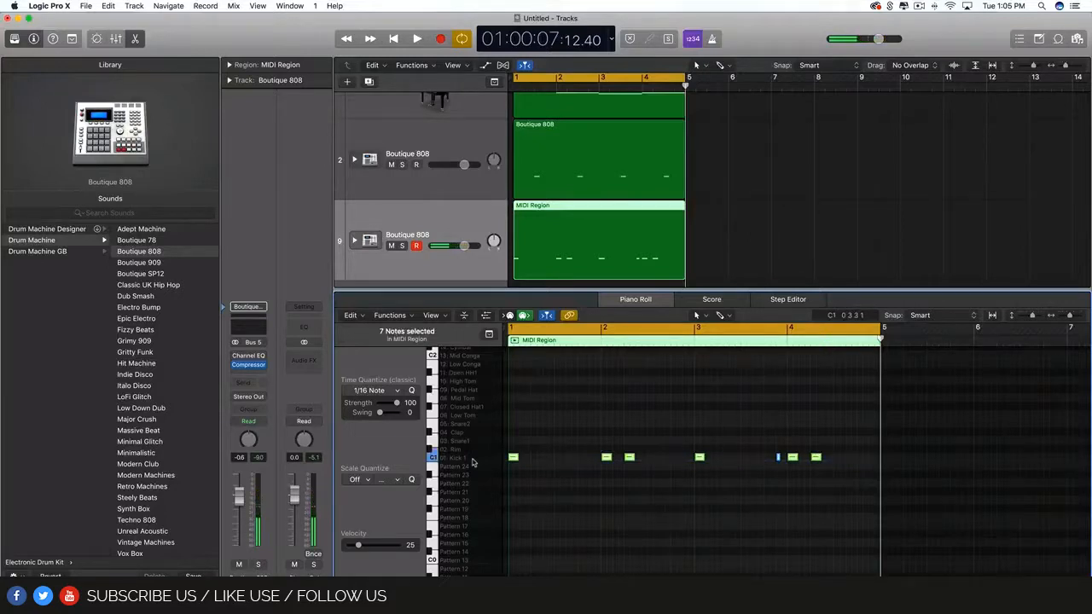
pyautogui.click(812, 125)
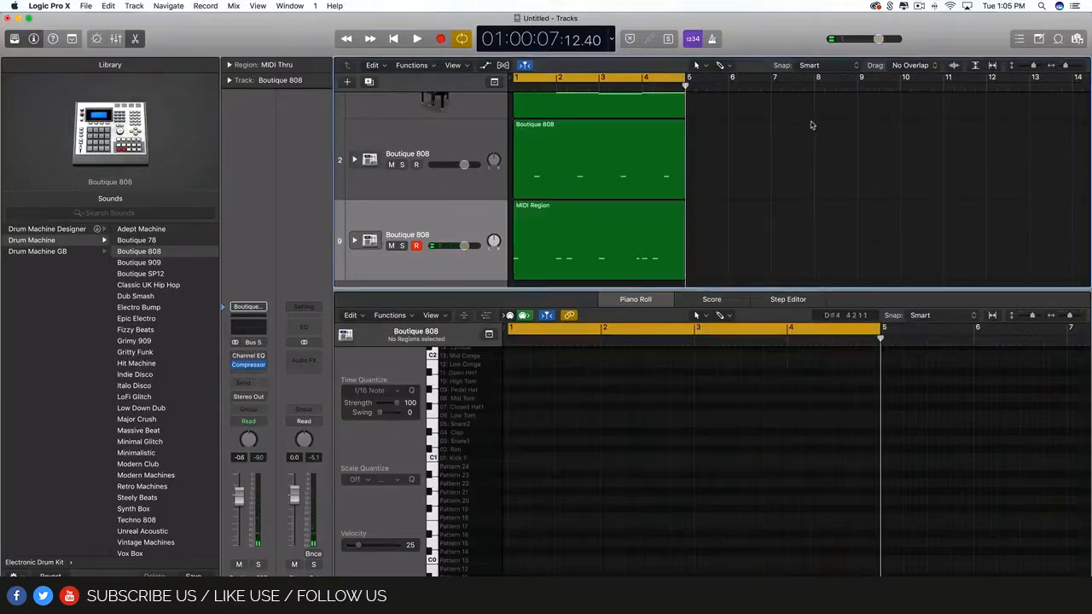
# Step: Enlarge the tracks area to show all three tracks and play back the cycle range
pyautogui.moveTo(708, 287); pyautogui.dragTo(721, 465)
pyautogui.press('space')
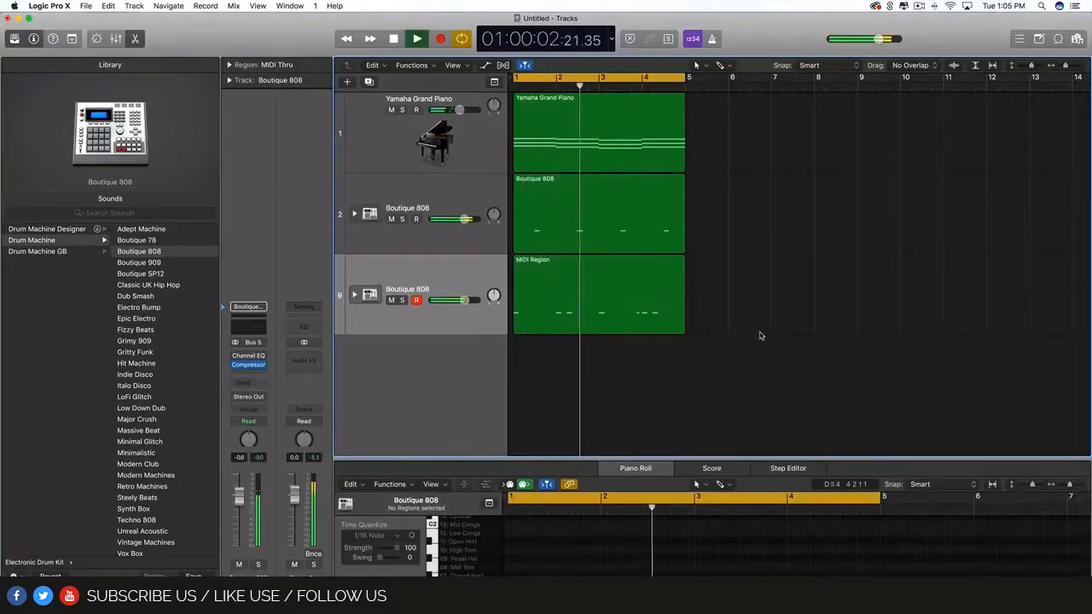
pyautogui.press('space')
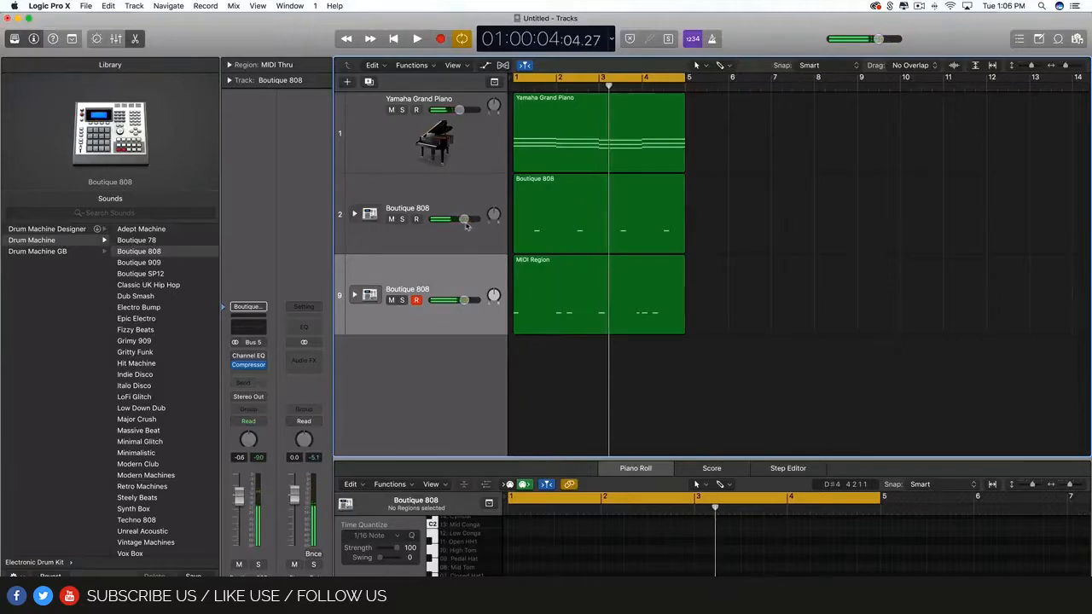
# Step: Lower the volume of the snare's Boutique 808 track to -5.5 dB while playing back the cycle range
pyautogui.moveTo(465, 220); pyautogui.dragTo(458, 220)
pyautogui.press('space')
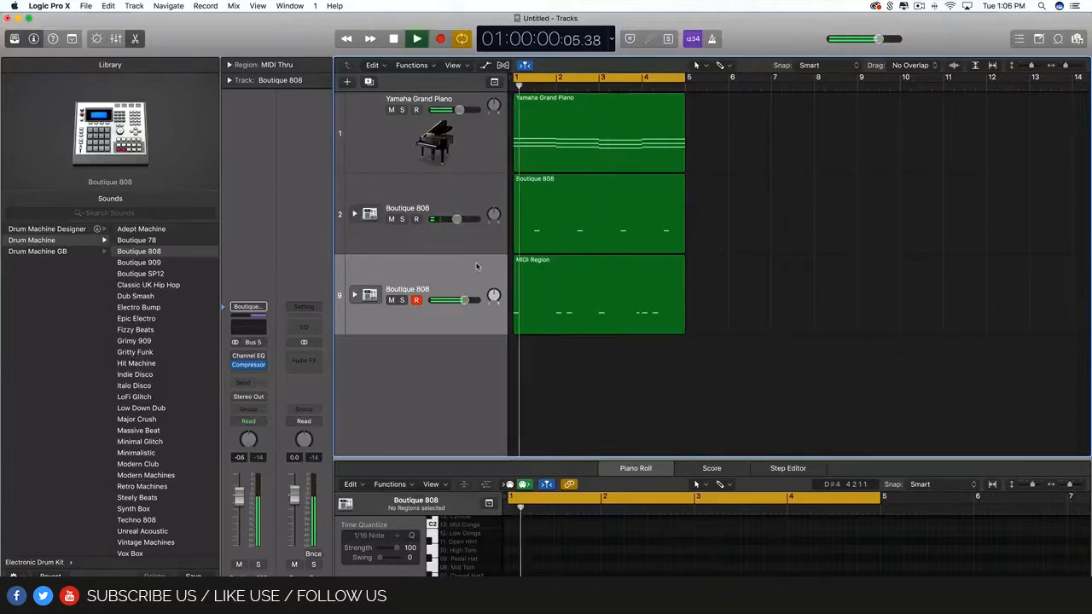
pyautogui.moveTo(465, 220); pyautogui.dragTo(453, 224)
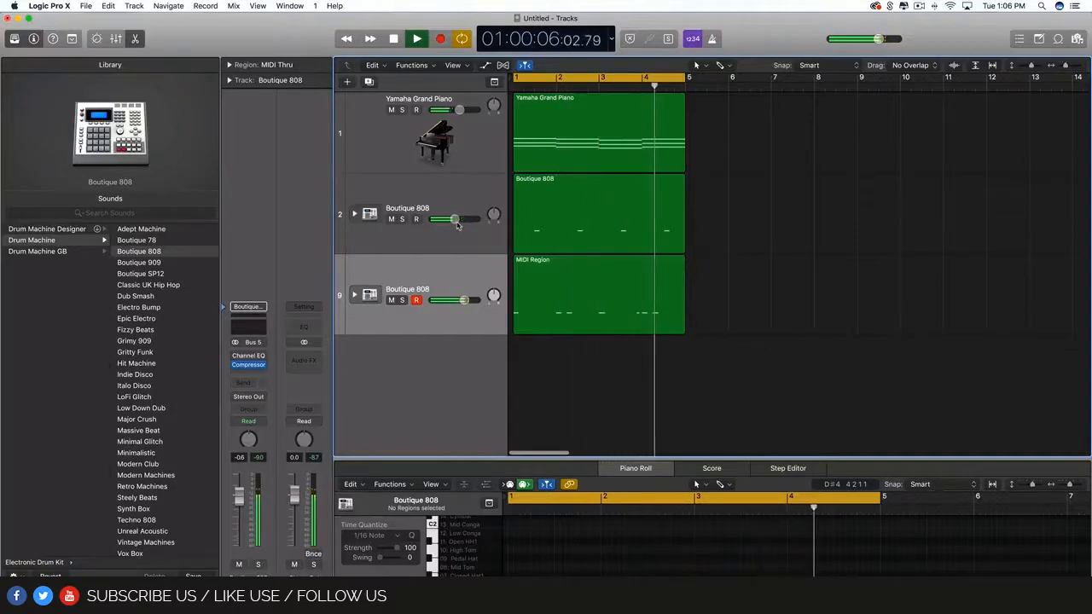
pyautogui.press('space')
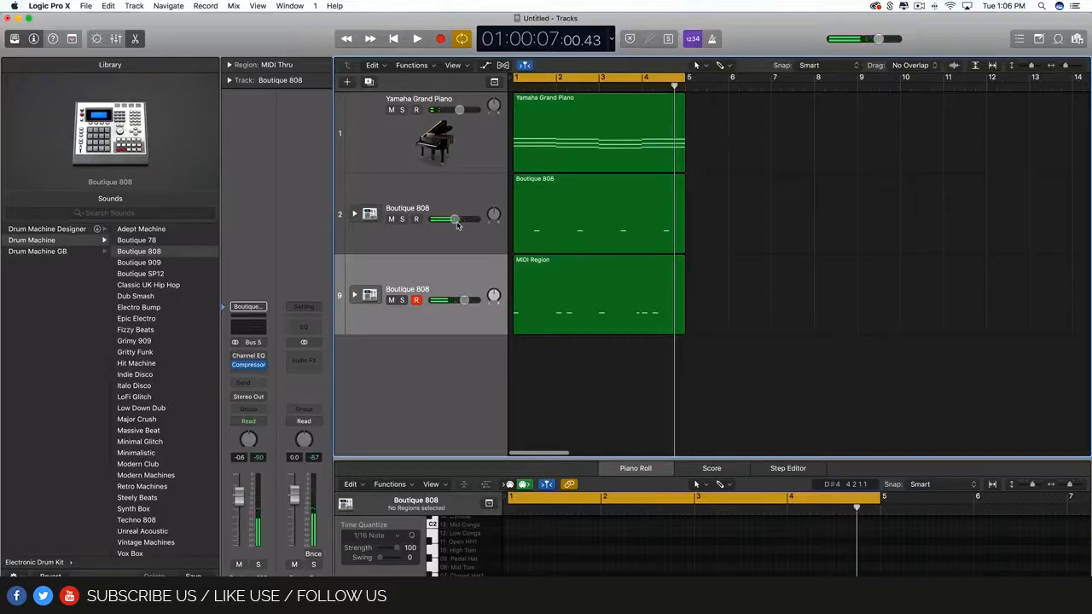
# Step: Solo the Boutique 808 track that holds the snare notes and rename it SNARE BRO
pyautogui.click(416, 244)
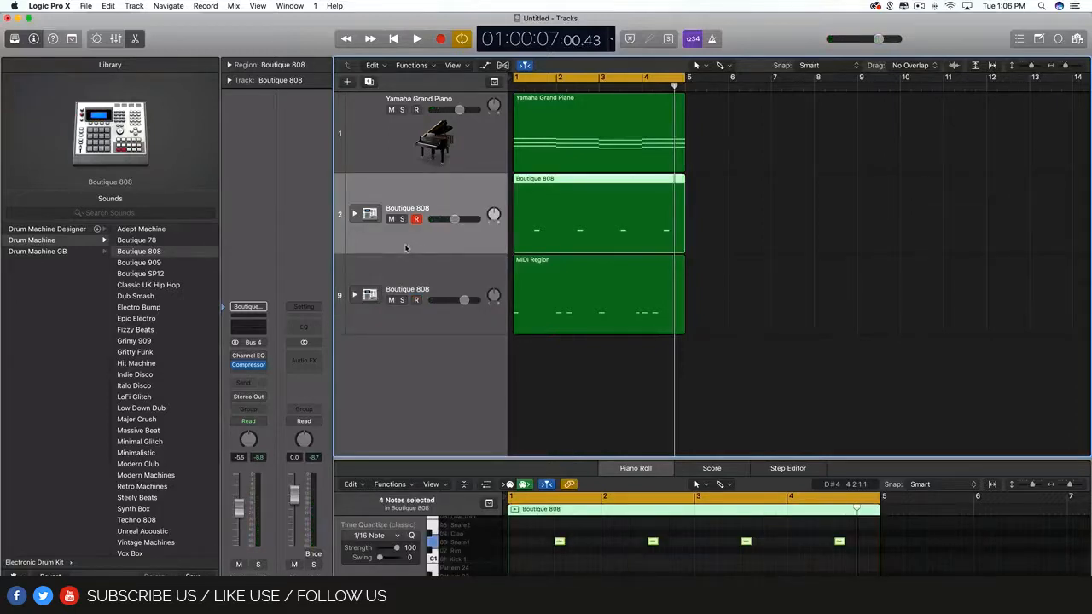
pyautogui.click(402, 218)
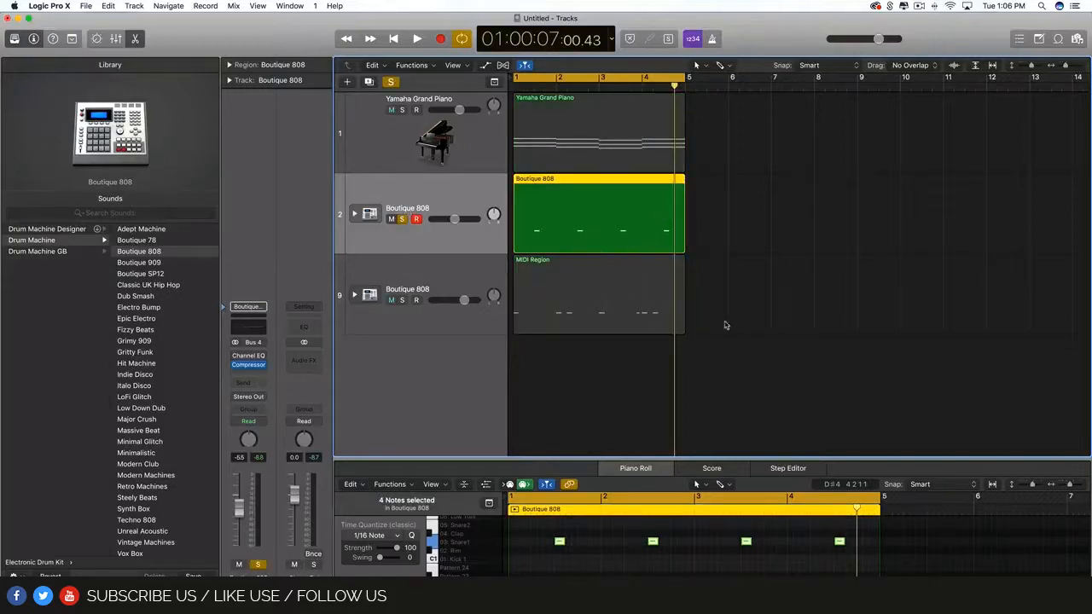
pyautogui.press('super+a')
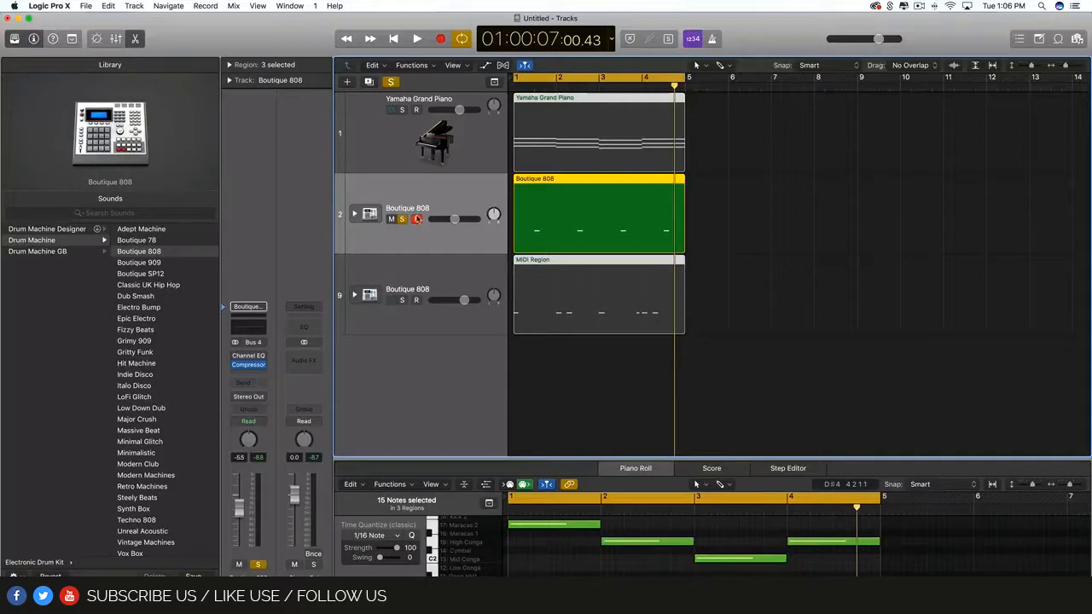
pyautogui.doubleClick(416, 208)
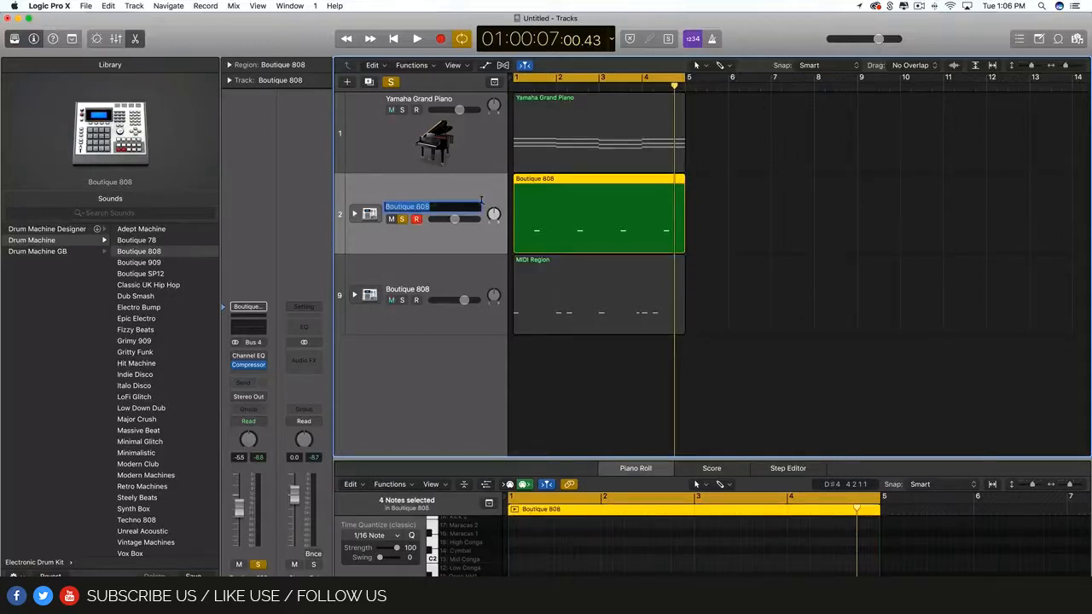
pyautogui.write('SNARE BRP')
pyautogui.press('Return')
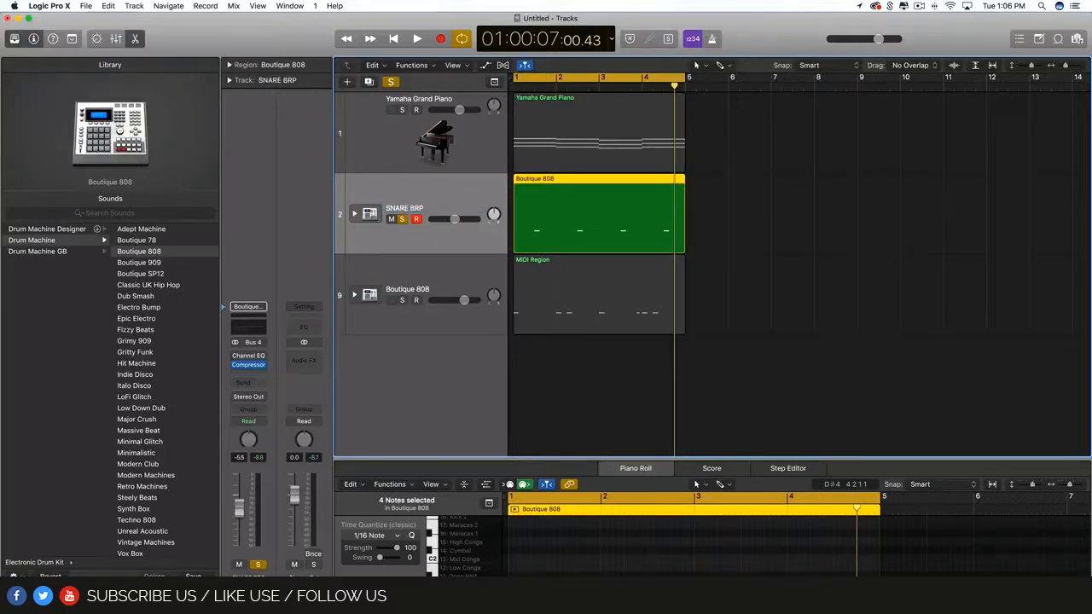
pyautogui.doubleClick(424, 209)
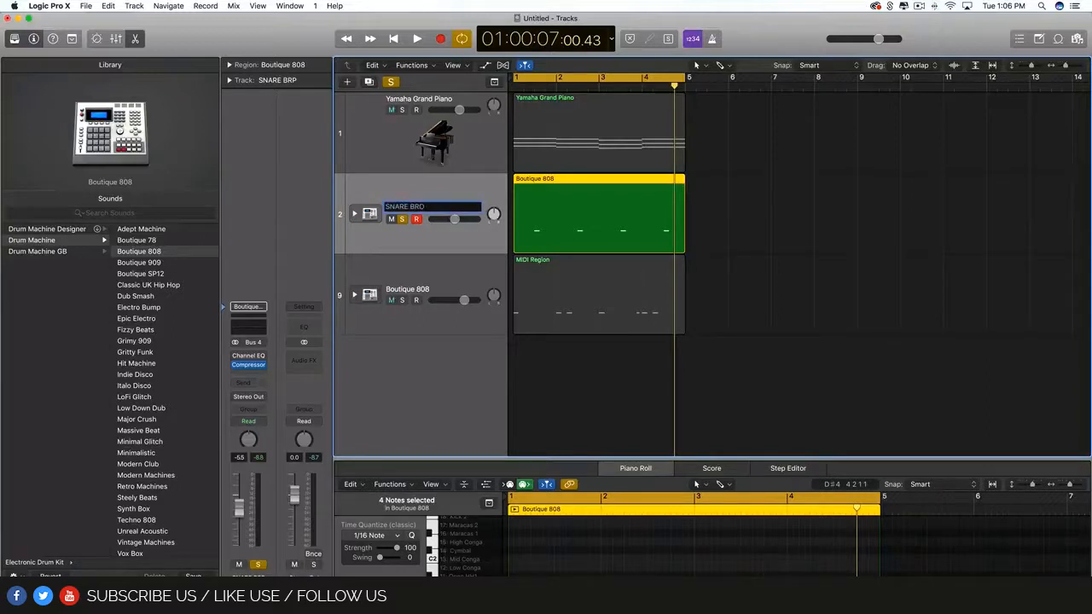
pyautogui.write('SNARE BRO')
# Step: Rename the Boutique 808 track with the kick notes as KICK BRO and unsolo the SNARE BRO track
pyautogui.click(433, 274)
pyautogui.doubleClick(422, 287)
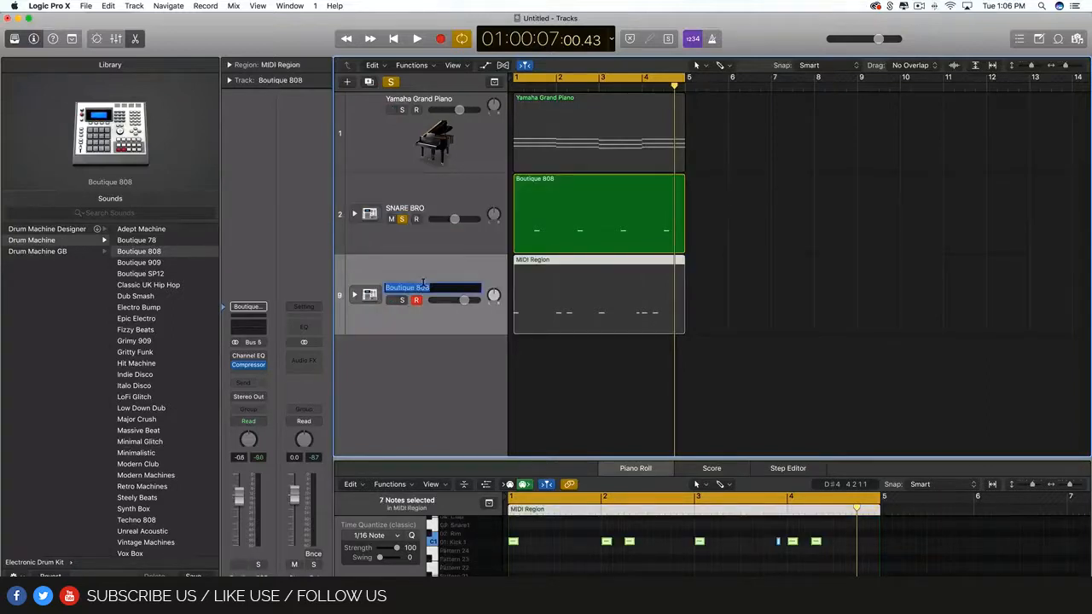
pyautogui.write('KICK BRO')
pyautogui.press('Return')
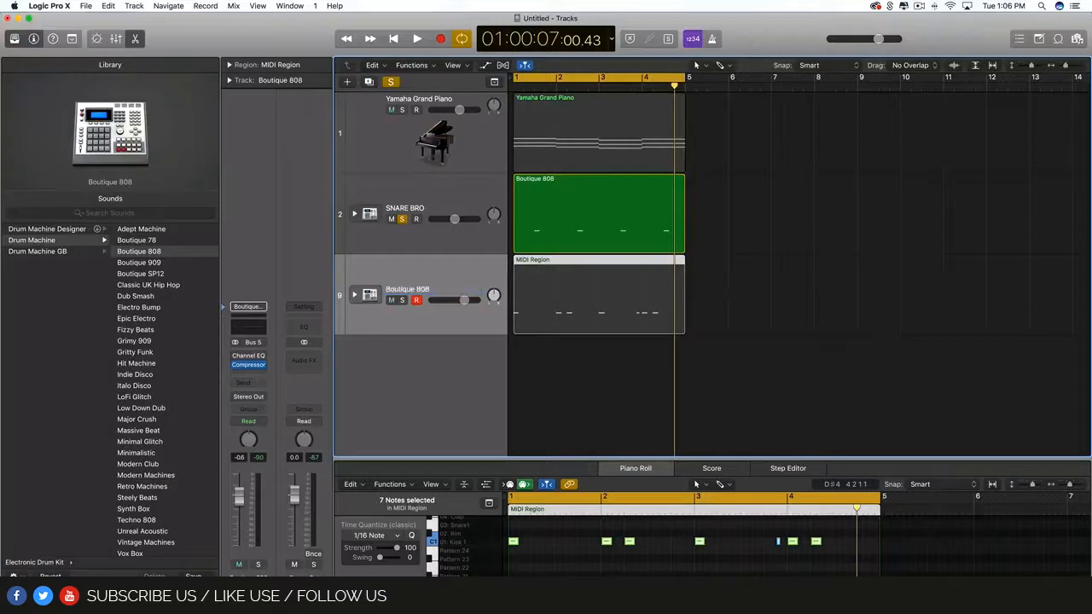
pyautogui.click(403, 221)
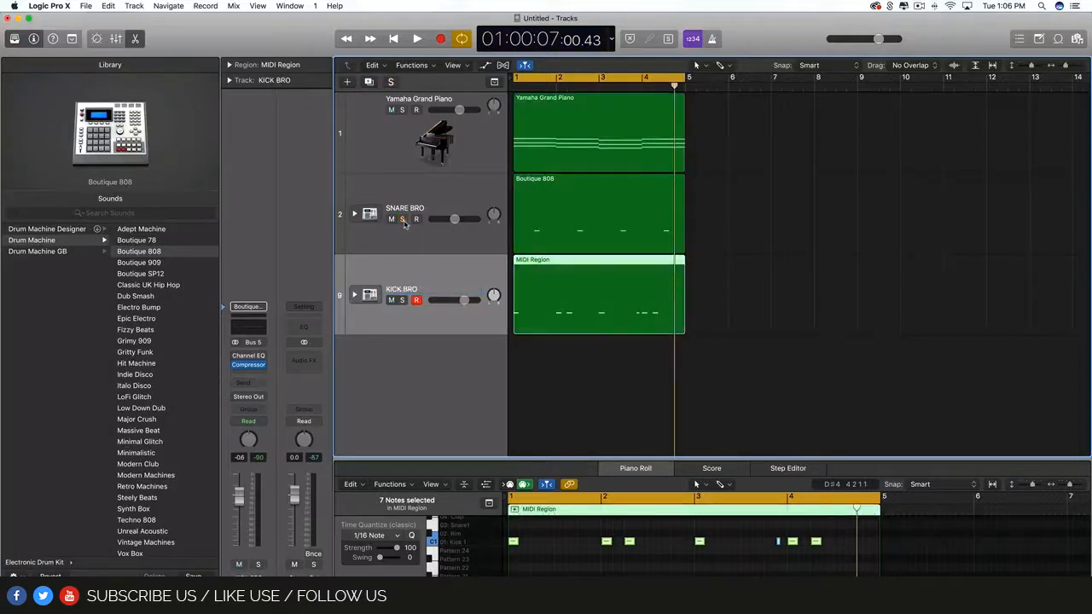
# Step: Select the Yamaha Grand Piano, SNARE BRO and KICK BRO tracks in turn to review their separate notes and channel strips
pyautogui.click(419, 121)
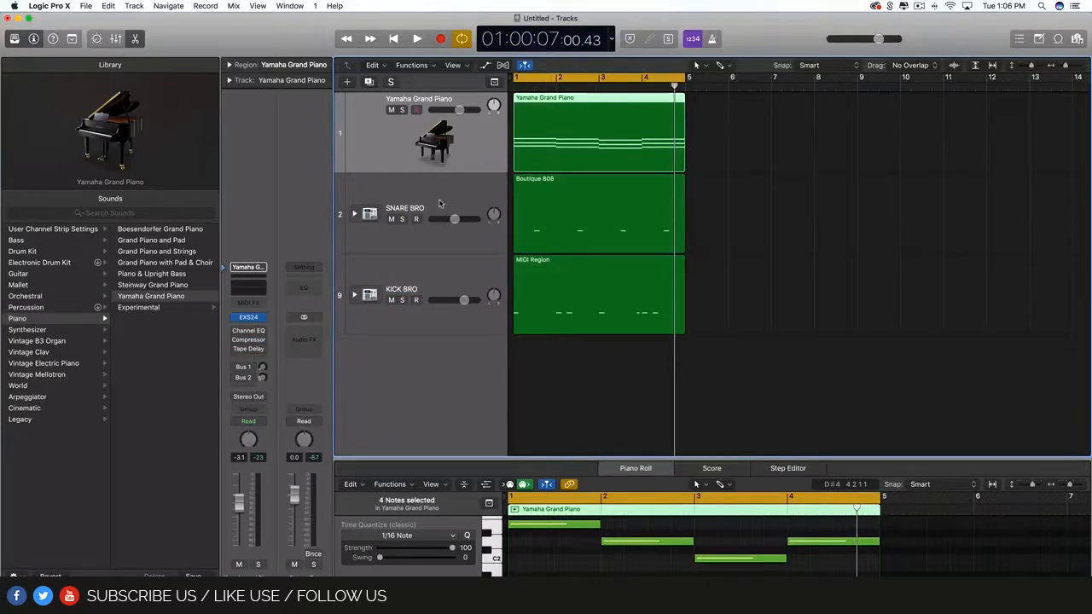
pyautogui.click(440, 201)
pyautogui.click(433, 277)
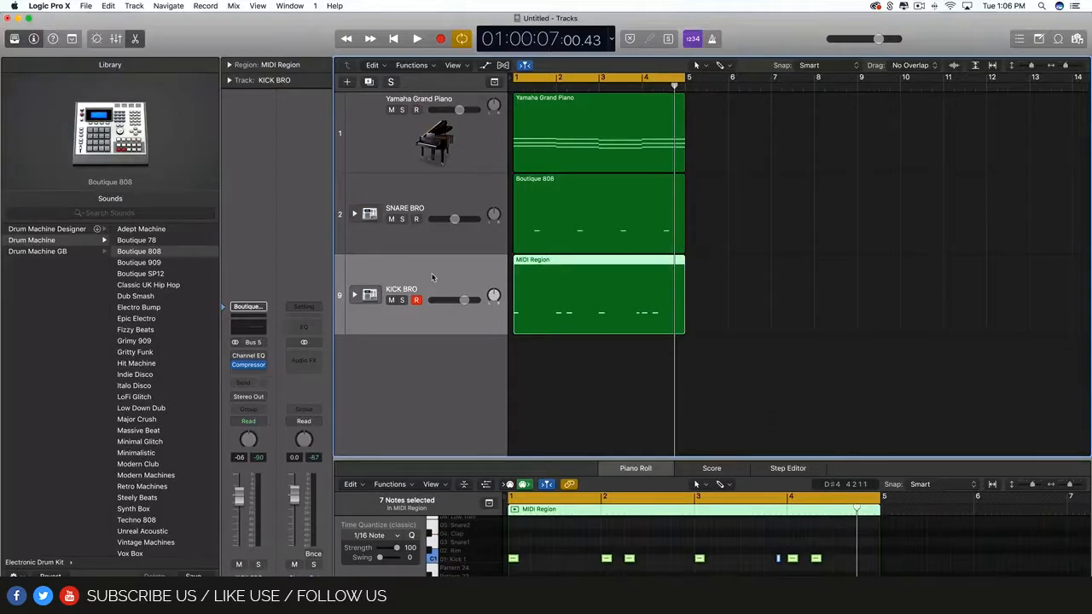
pyautogui.click(443, 203)
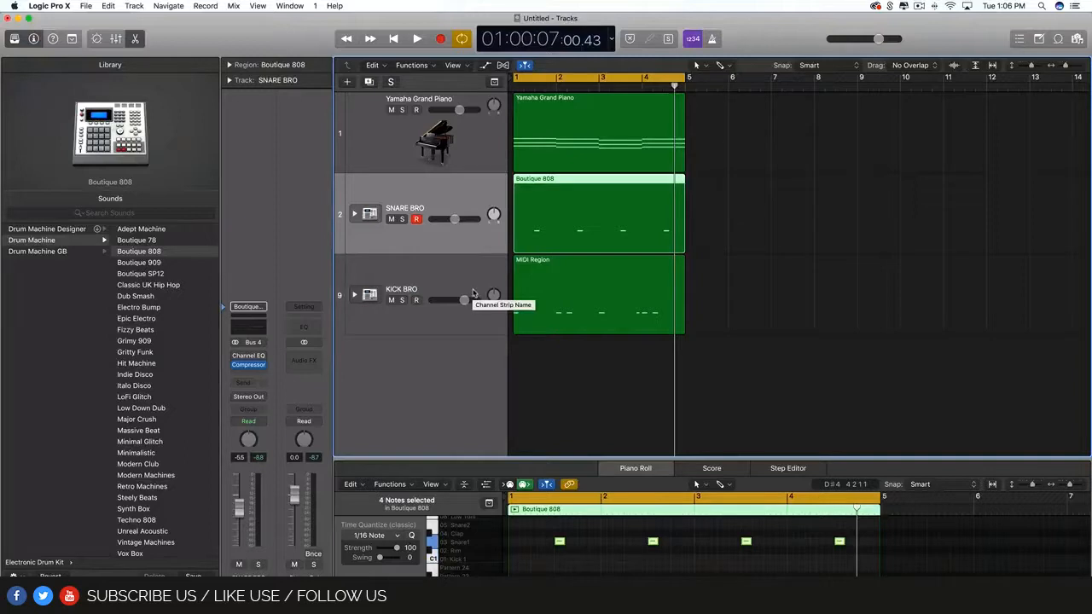
pyautogui.click(462, 321)
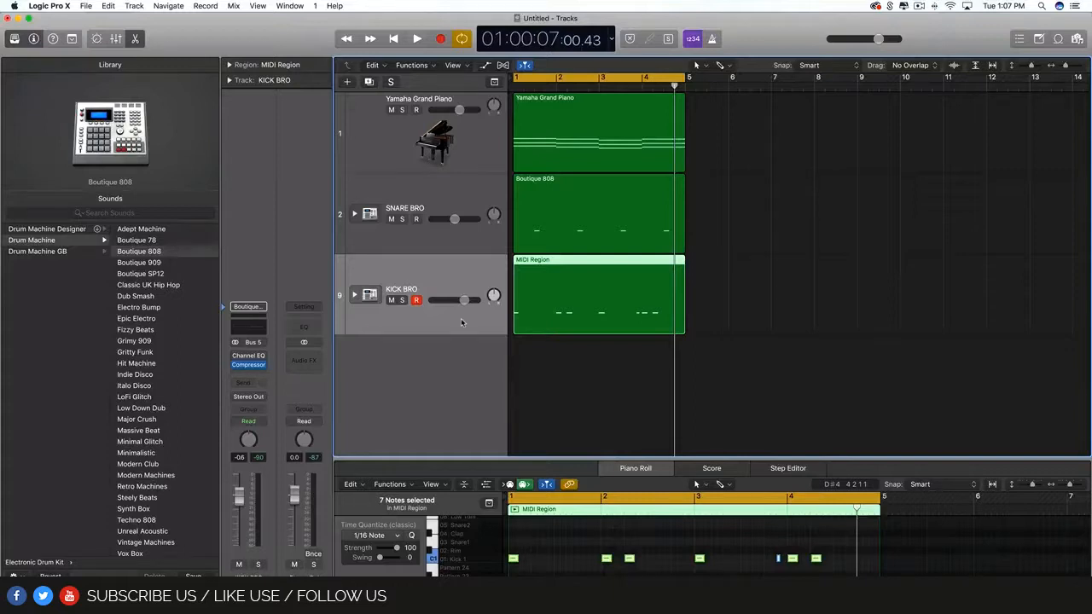
# Step: Solo the SNARE BRO track and play it back on its own
pyautogui.click(417, 229)
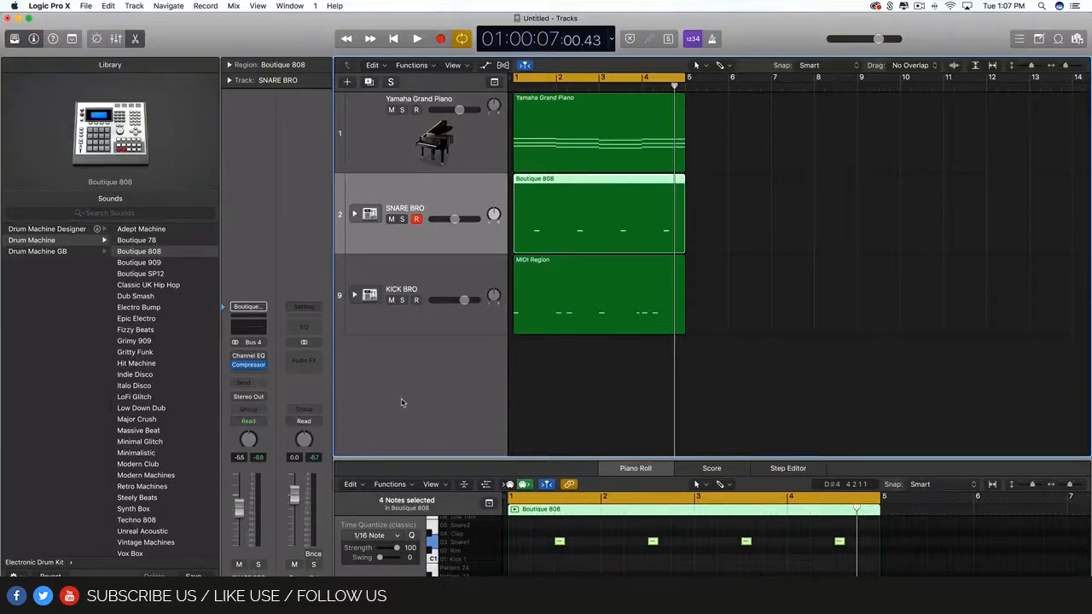
pyautogui.click(402, 219)
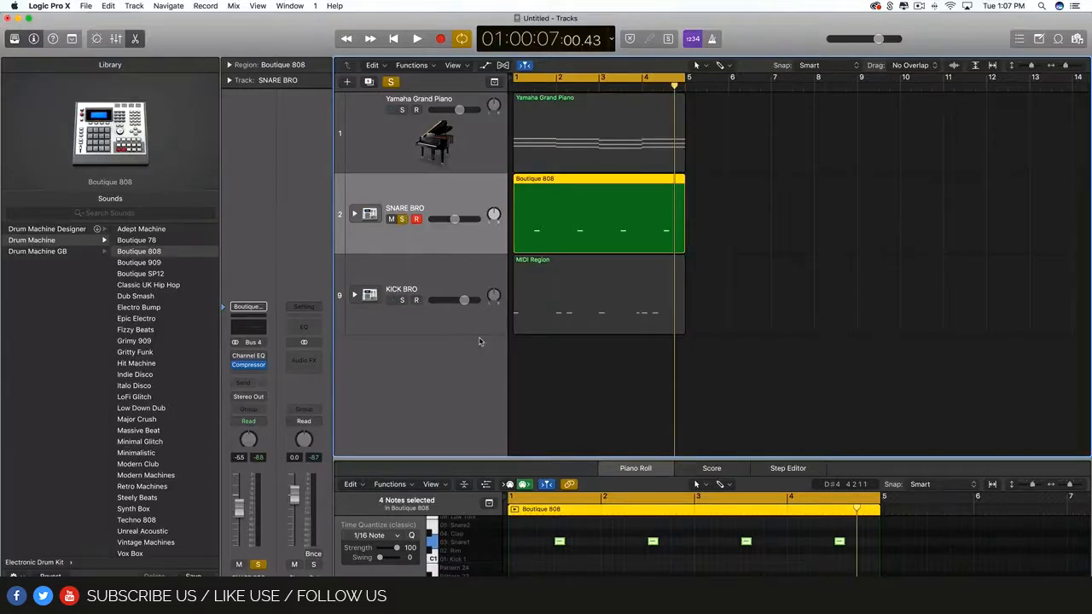
pyautogui.press('space')
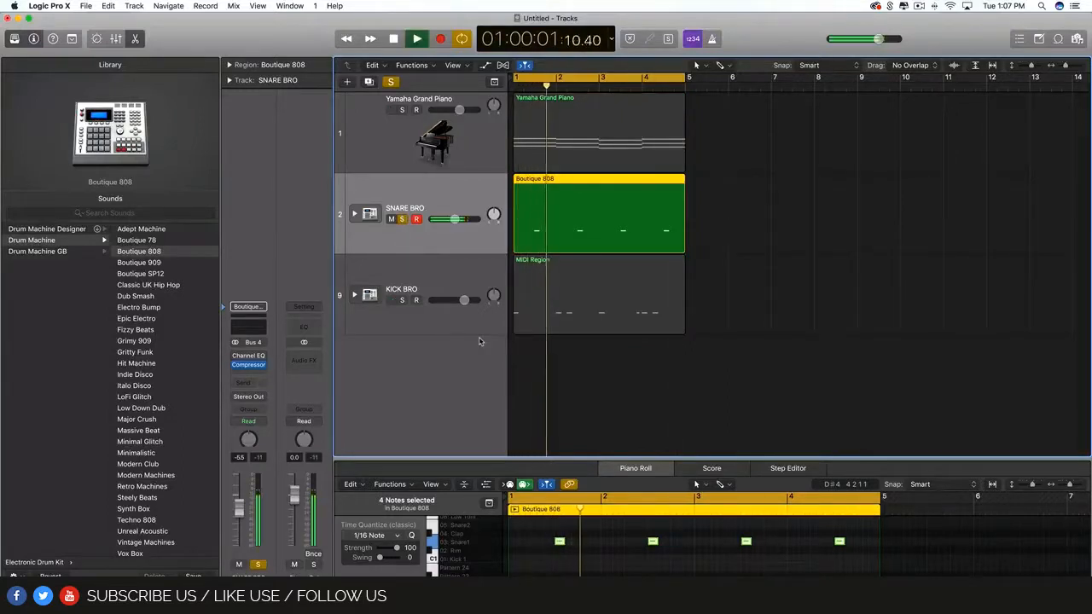
pyautogui.press('space')
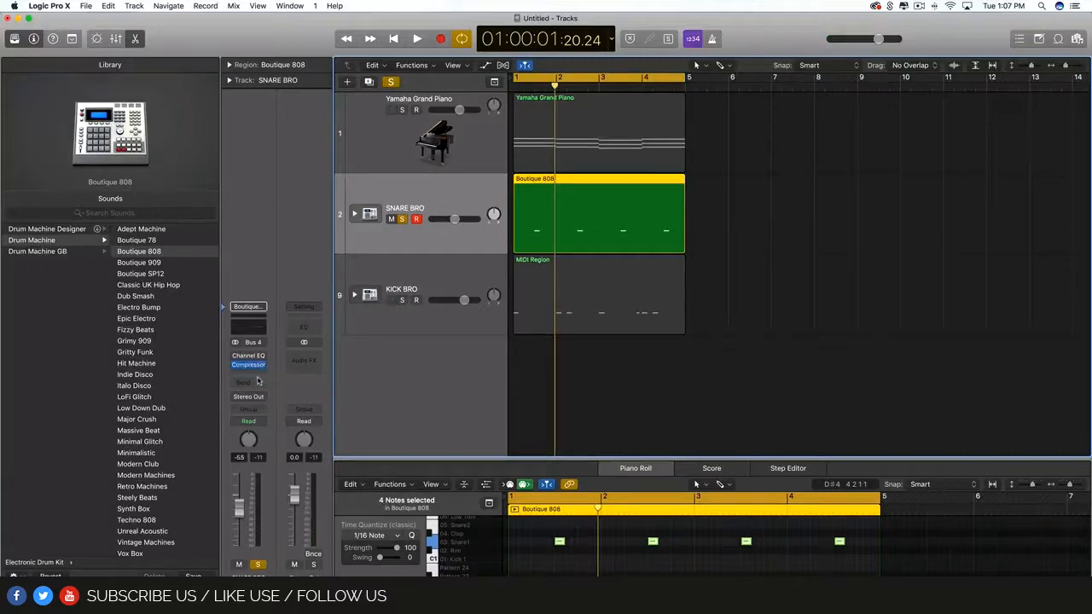
# Step: Remove the Compressor and Channel EQ plug-ins from the SNARE BRO channel strip
pyautogui.moveTo(262, 368)
pyautogui.click(266, 367)
pyautogui.click(266, 383)
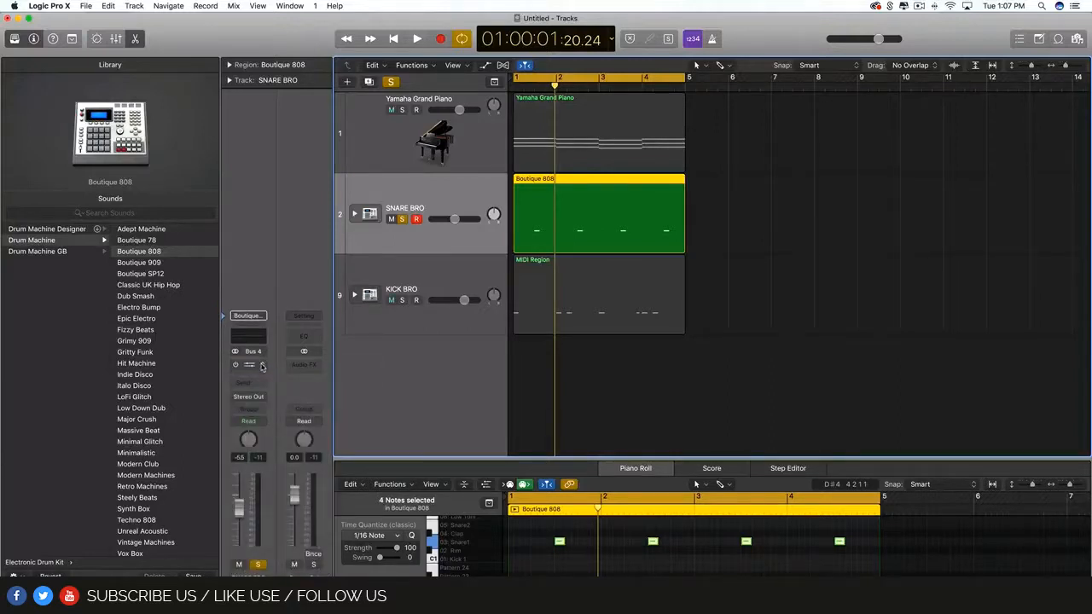
pyautogui.click(260, 365)
pyautogui.click(264, 382)
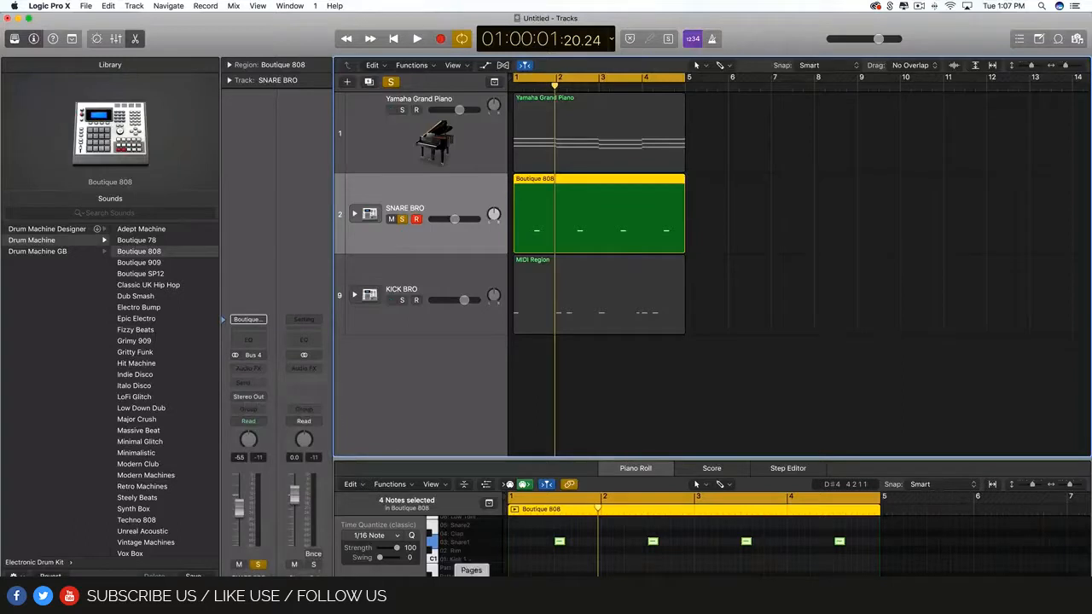
# Step: Insert the stereo version of the PlatinumVerb reverb in the SNARE BRO channel strip's audio effect slot
pyautogui.click(248, 369)
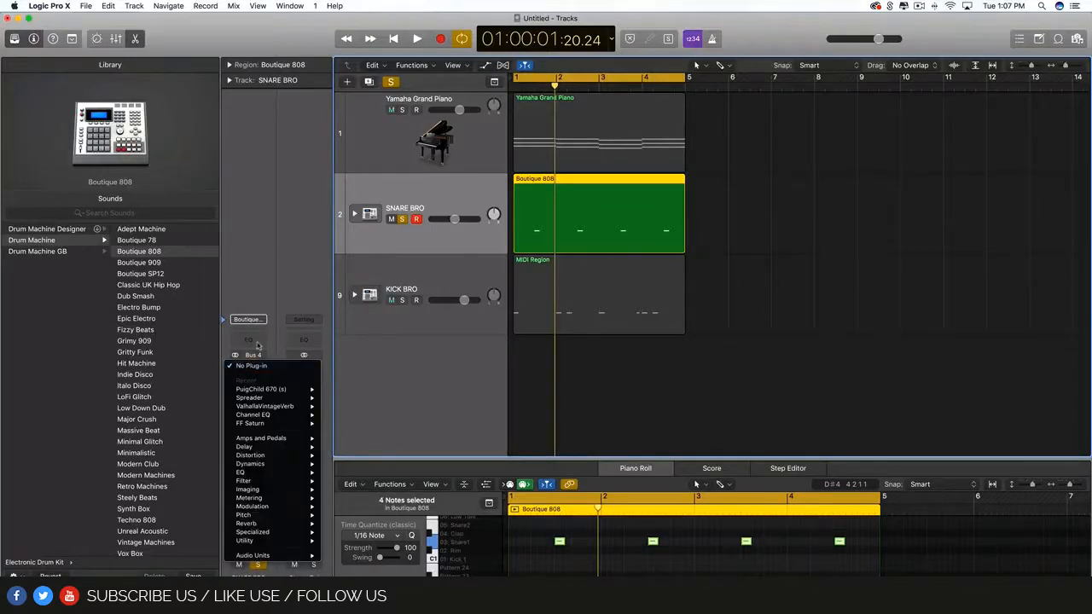
pyautogui.click(250, 367)
pyautogui.click(256, 369)
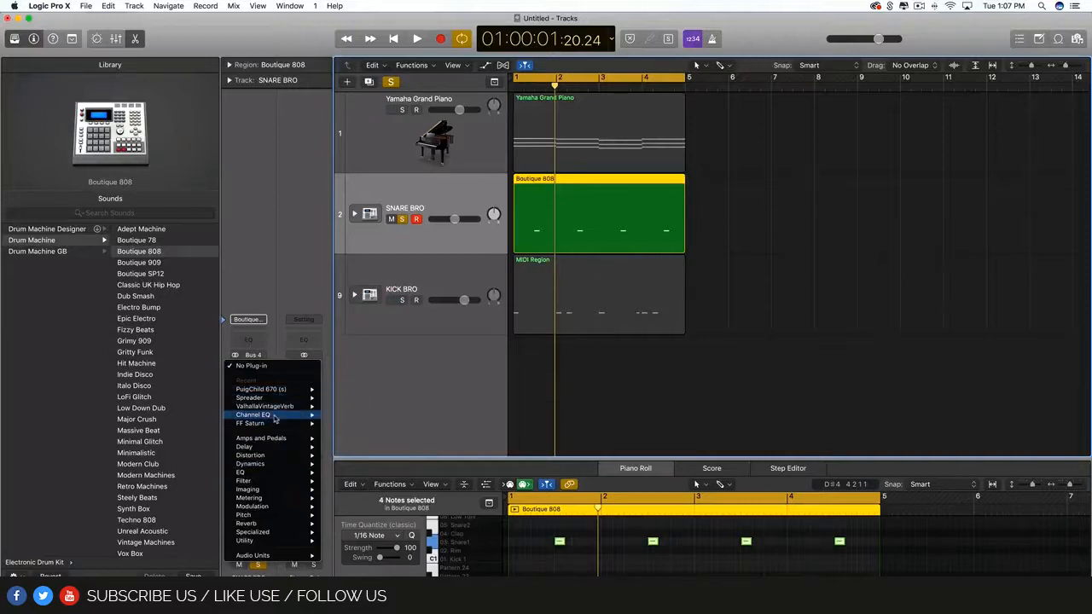
pyautogui.moveTo(282, 394)
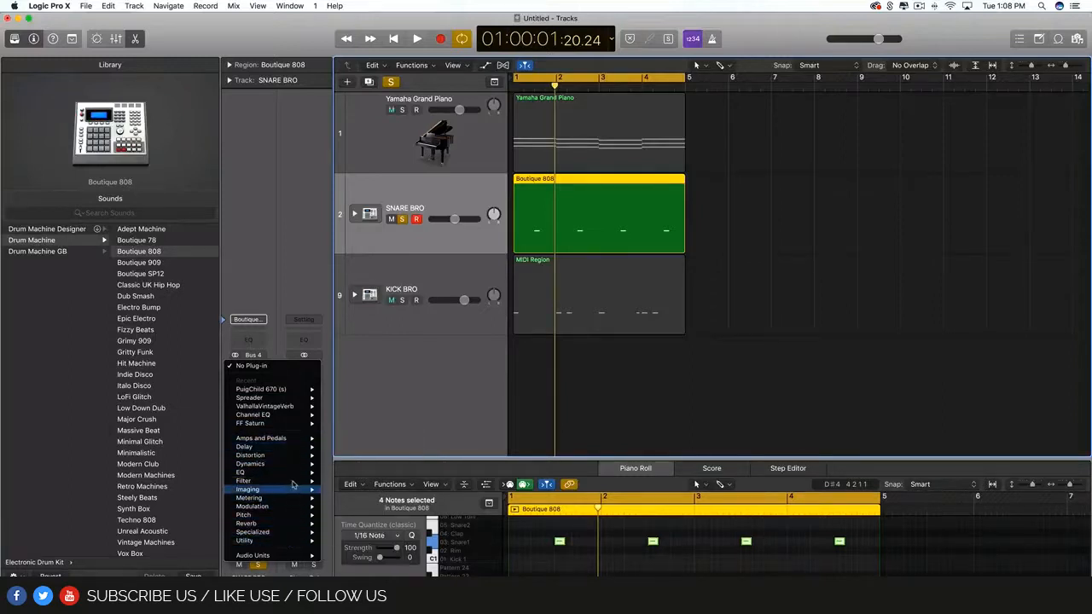
pyautogui.moveTo(294, 440)
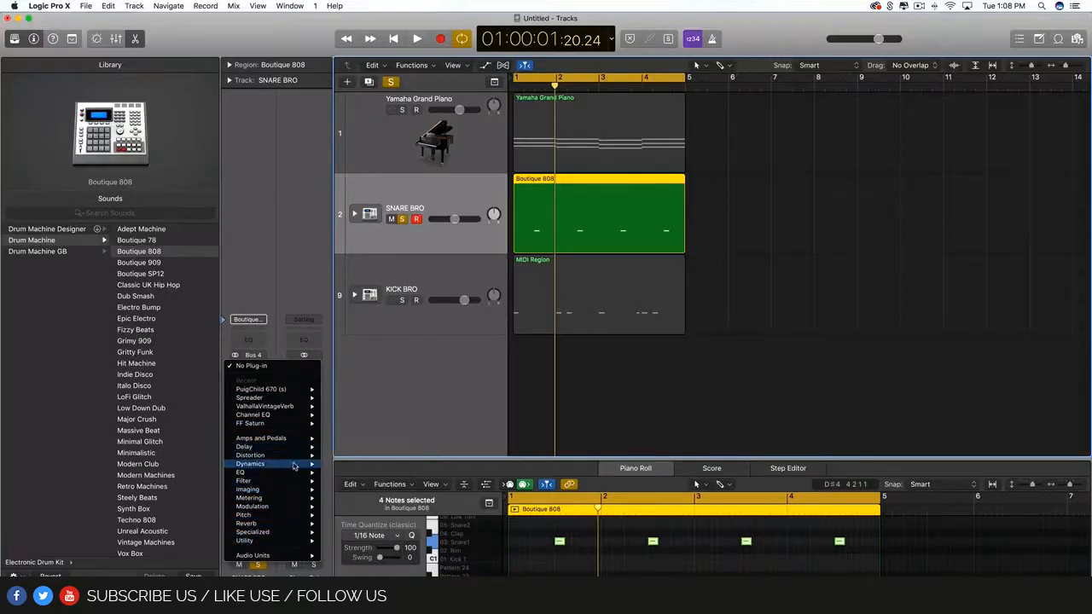
pyautogui.moveTo(283, 556)
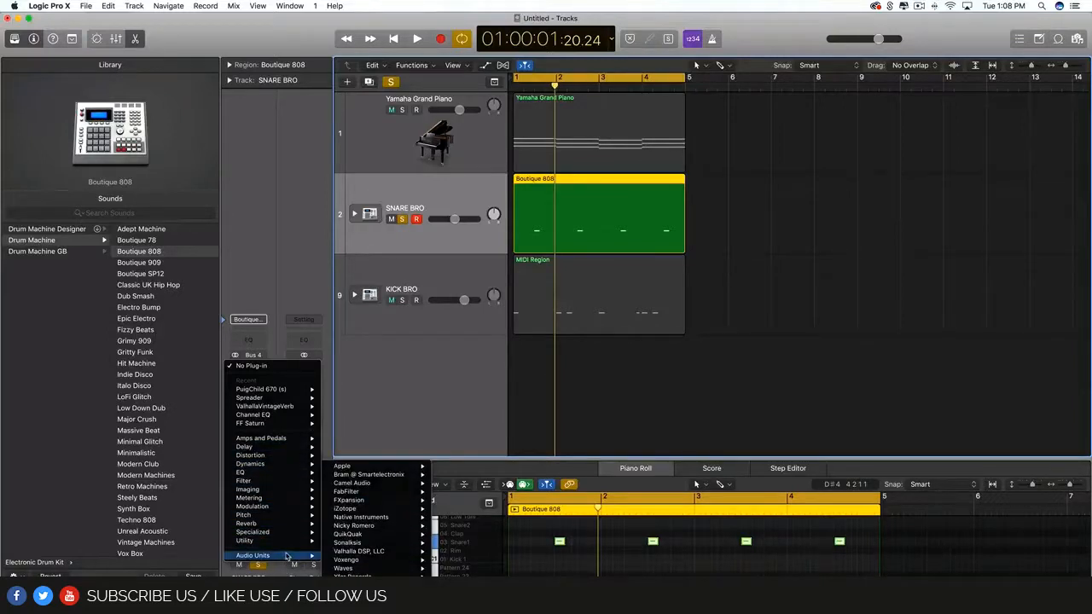
pyautogui.moveTo(367, 472)
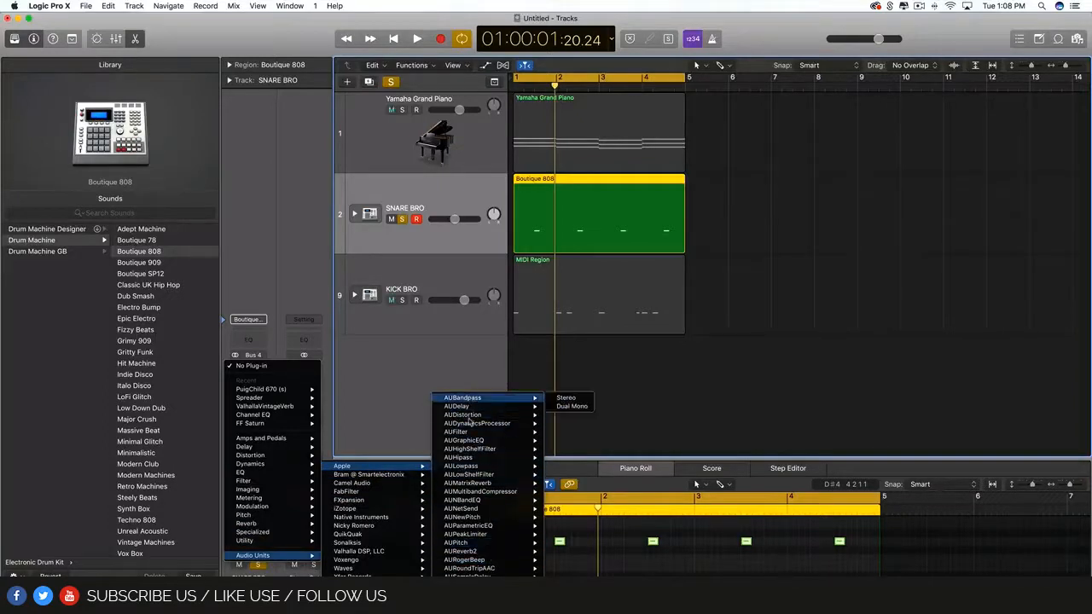
pyautogui.moveTo(275, 524)
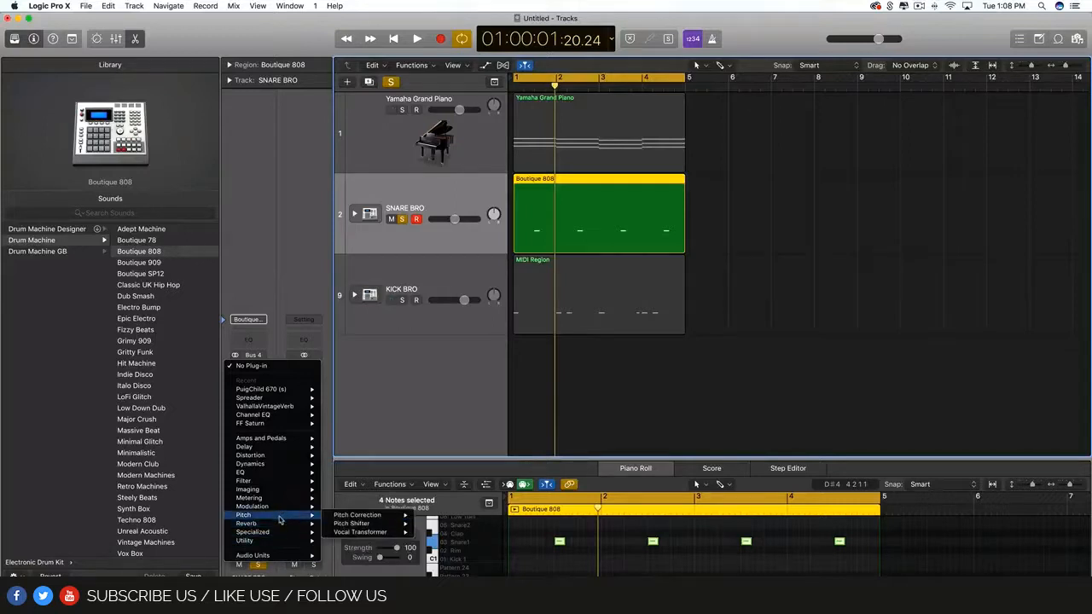
pyautogui.moveTo(363, 527)
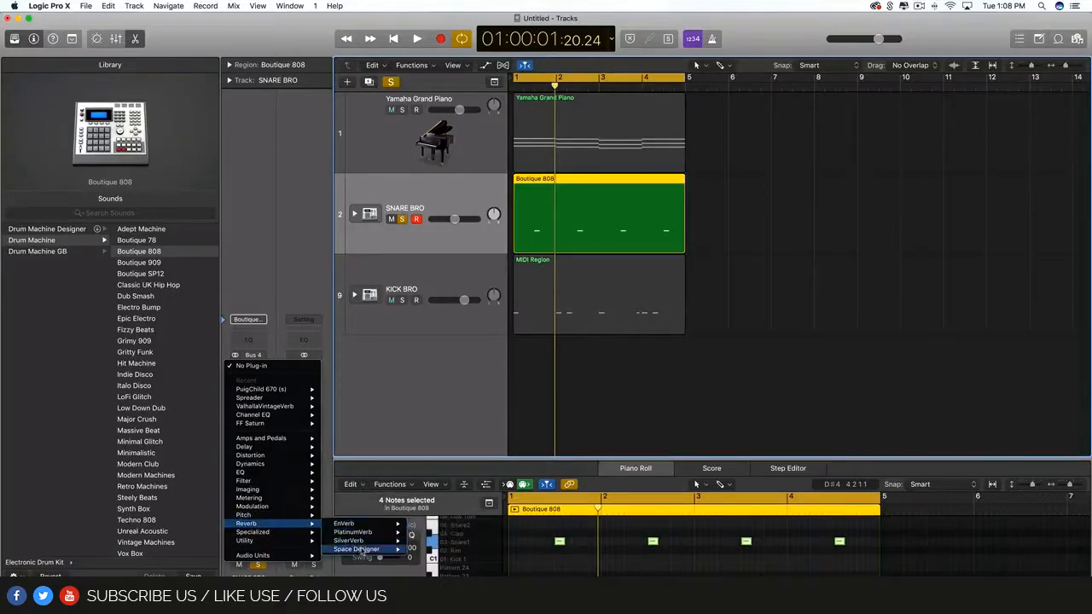
pyautogui.moveTo(362, 552)
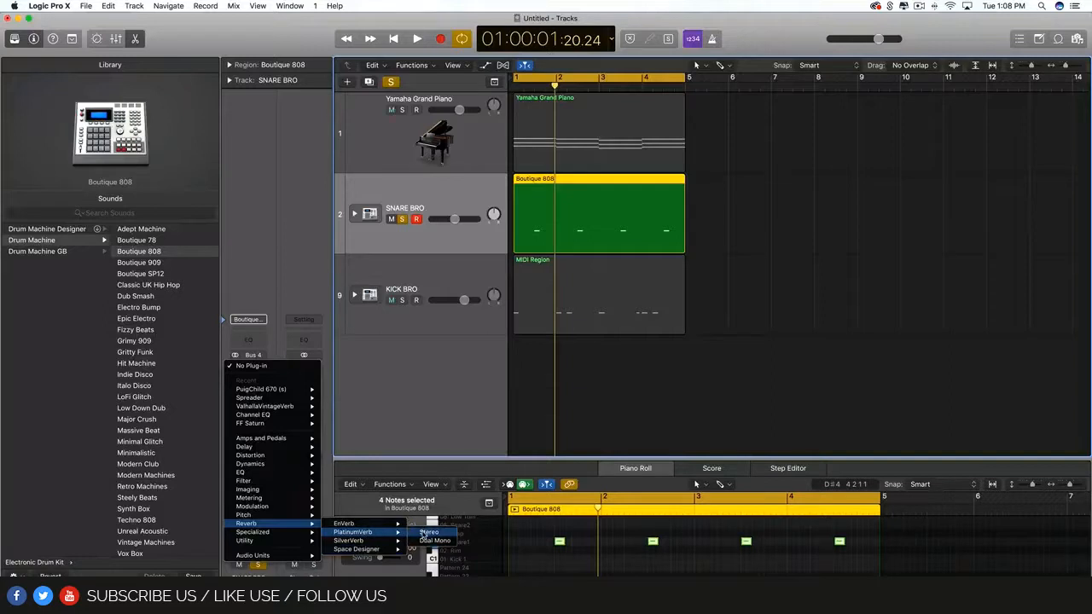
pyautogui.click(426, 534)
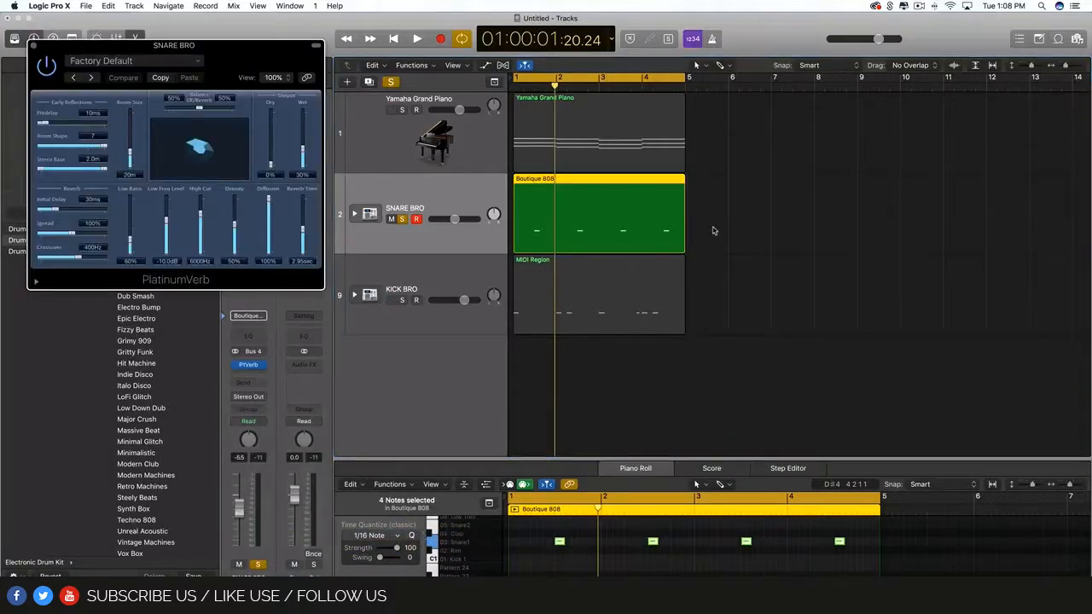
# Step: Play back the snare with PlatinumVerb and raise the SNARE BRO track's volume to 0.0 dB
pyautogui.press('Return')
pyautogui.press('space')
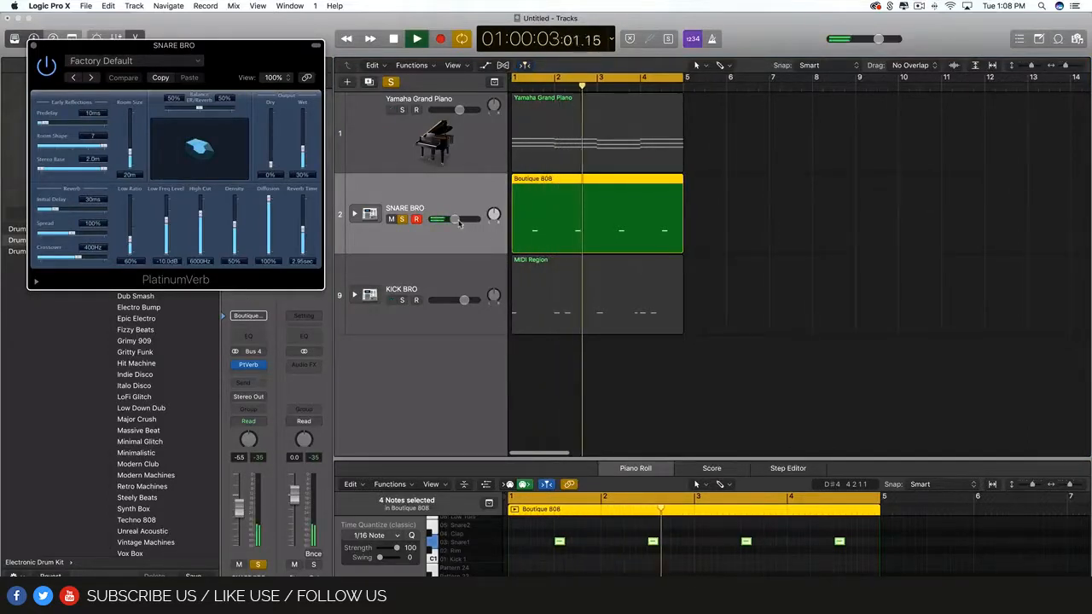
pyautogui.moveTo(455, 220); pyautogui.dragTo(466, 219)
pyautogui.press('space')
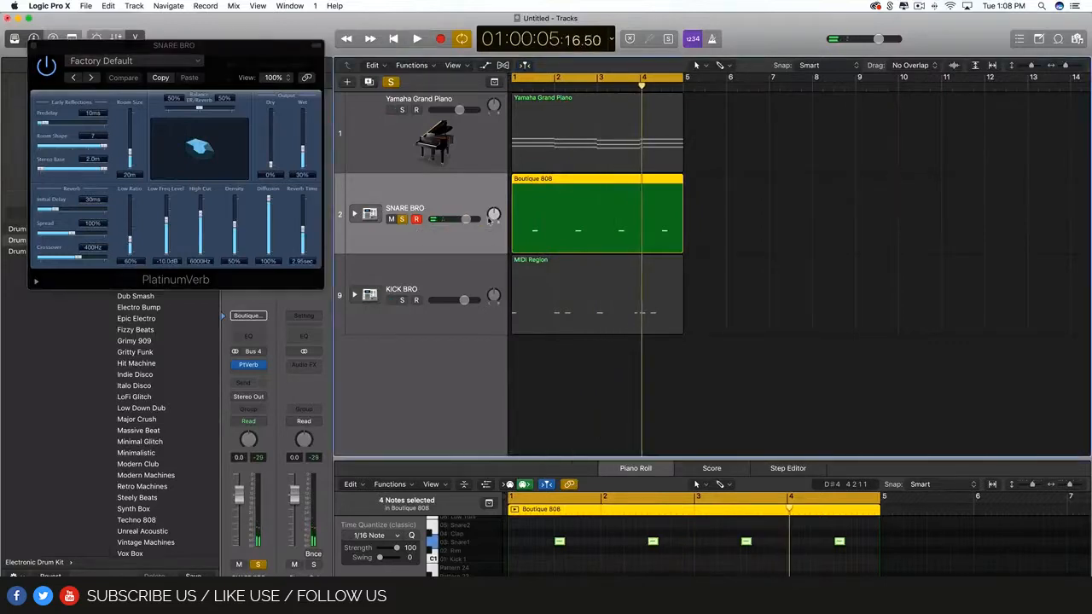
# Step: Bypass PlatinumVerb, play back the unprocessed snare and lower the SNARE BRO track's volume to -5.4 dB
pyautogui.click(47, 81)
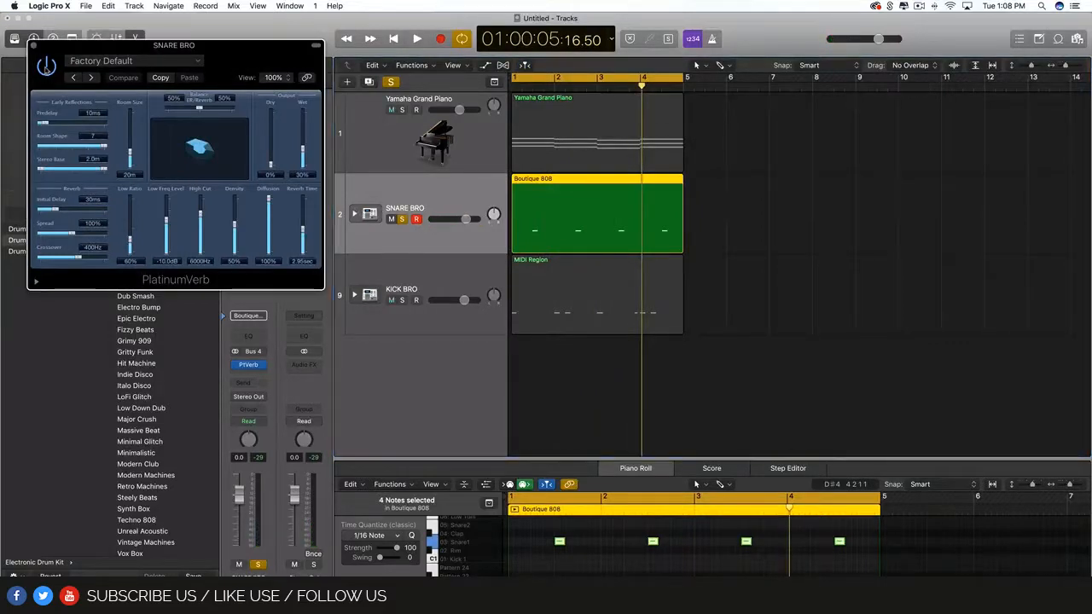
pyautogui.press('space')
pyautogui.moveTo(466, 224); pyautogui.dragTo(438, 226)
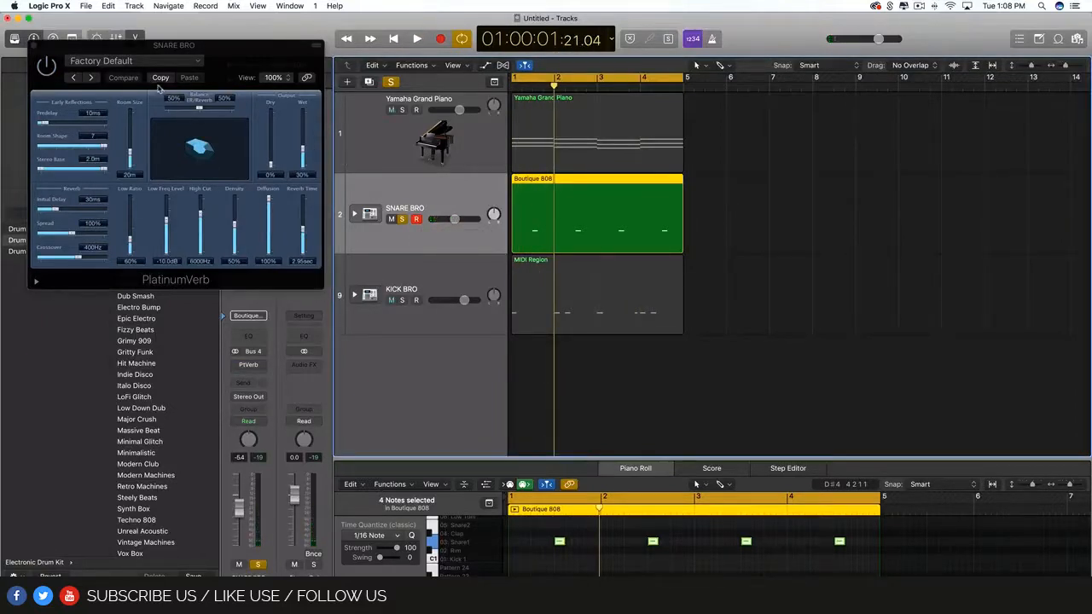
# Step: Switch PlatinumVerb back on and raise its Dry output level to 100%
pyautogui.click(49, 67)
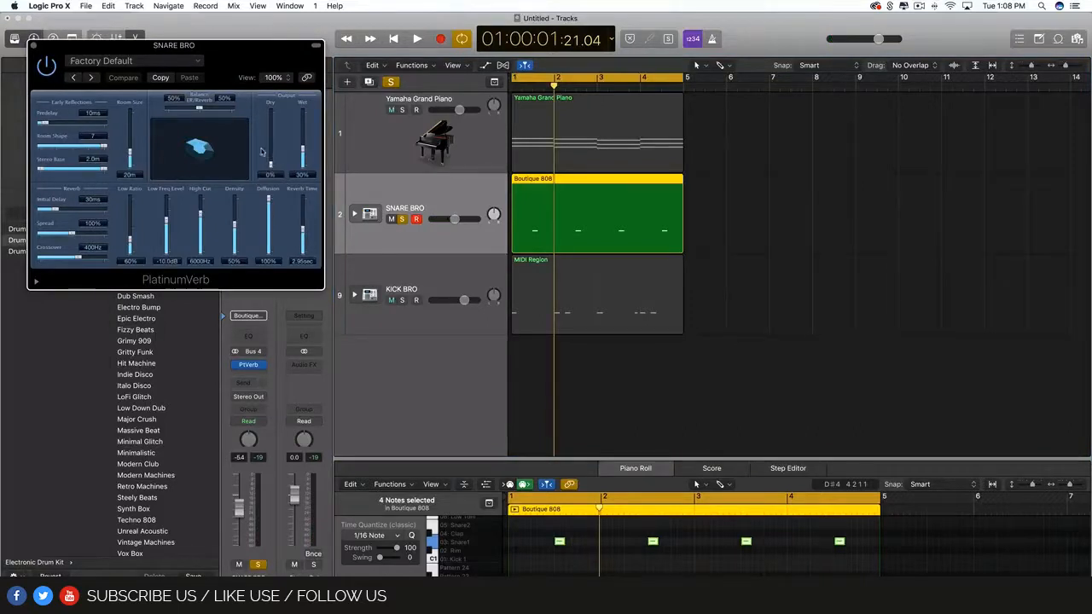
pyautogui.moveTo(272, 167); pyautogui.dragTo(271, 111)
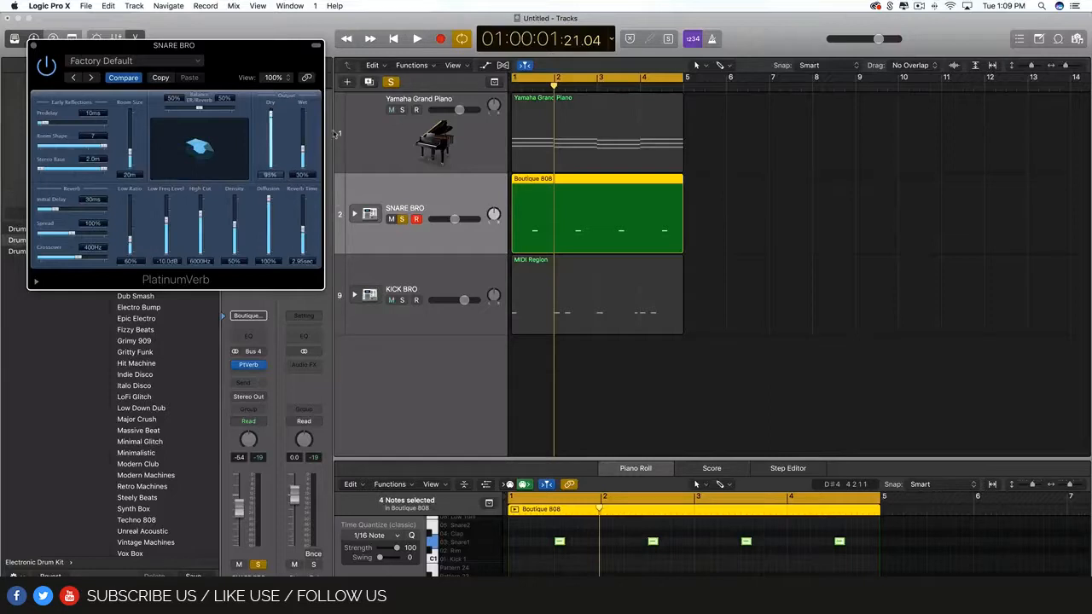
pyautogui.moveTo(270, 114); pyautogui.dragTo(270, 117)
pyautogui.moveTo(739, 189); pyautogui.dragTo(634, 221)
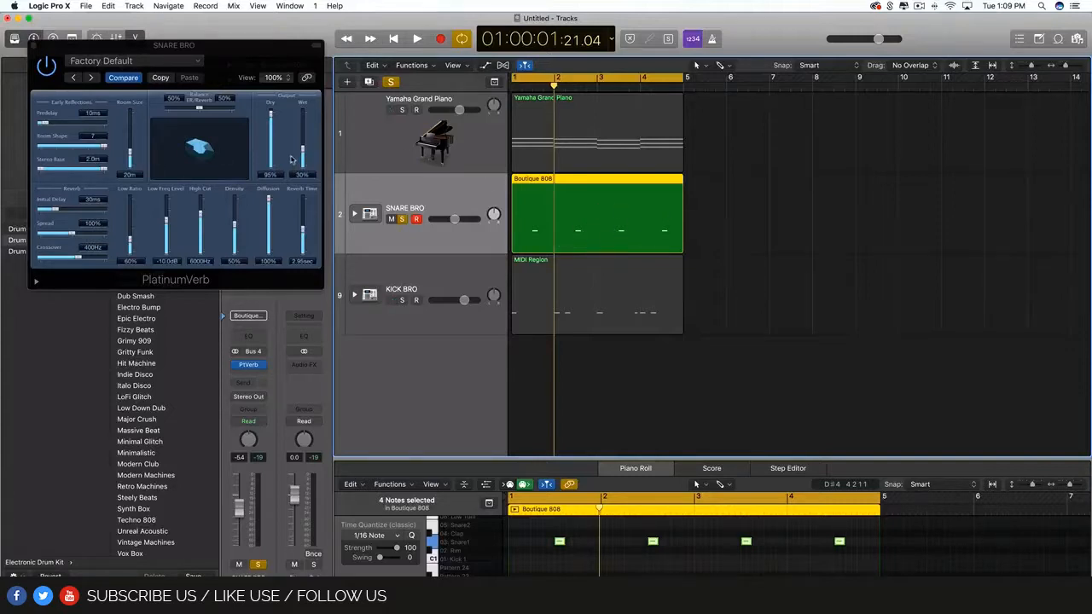
pyautogui.click(271, 116)
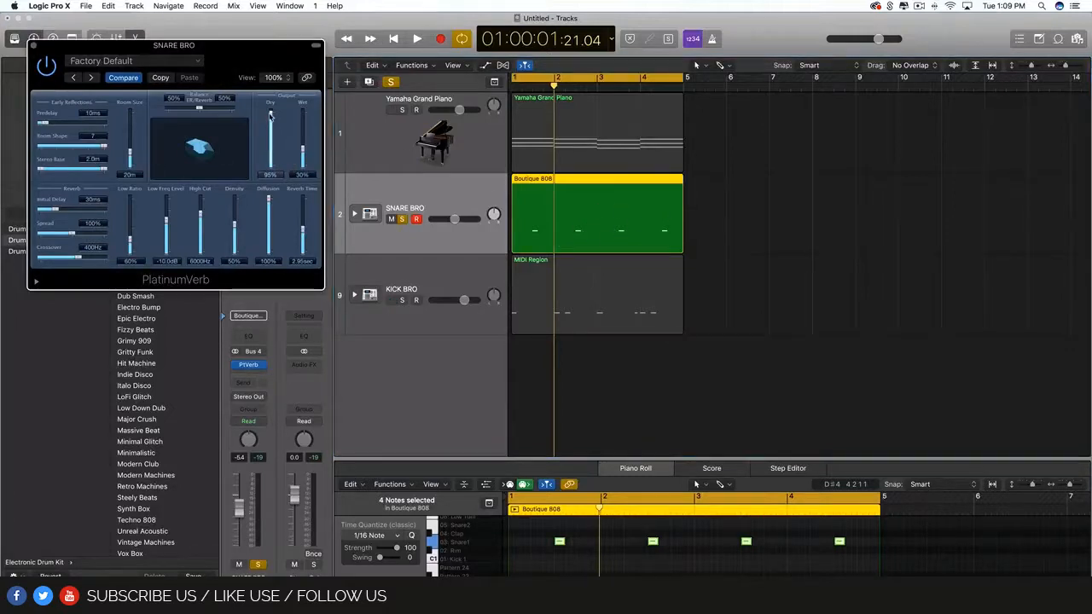
pyautogui.moveTo(271, 117); pyautogui.dragTo(271, 107)
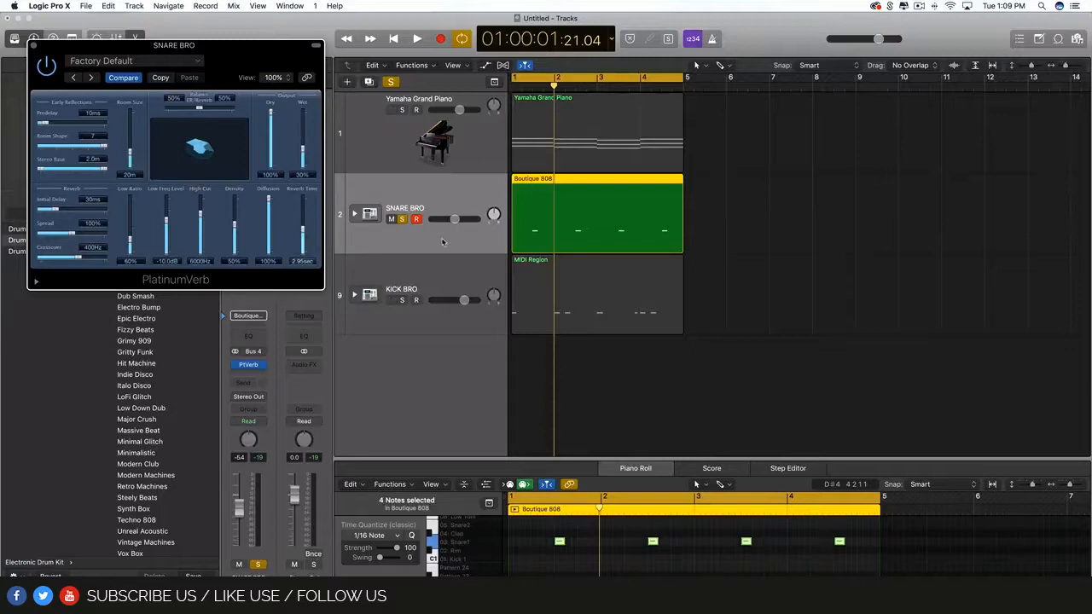
# Step: Play back the snare with the adjusted reverb, close the PlatinumVerb window and unsolo the SNARE BRO track
pyautogui.press('space')
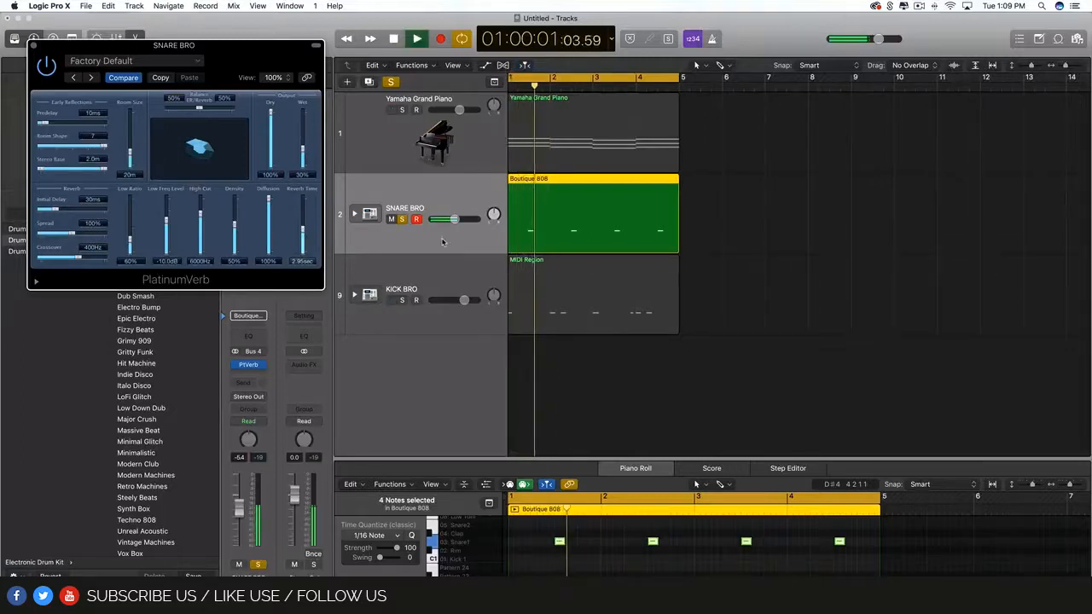
pyautogui.press('space')
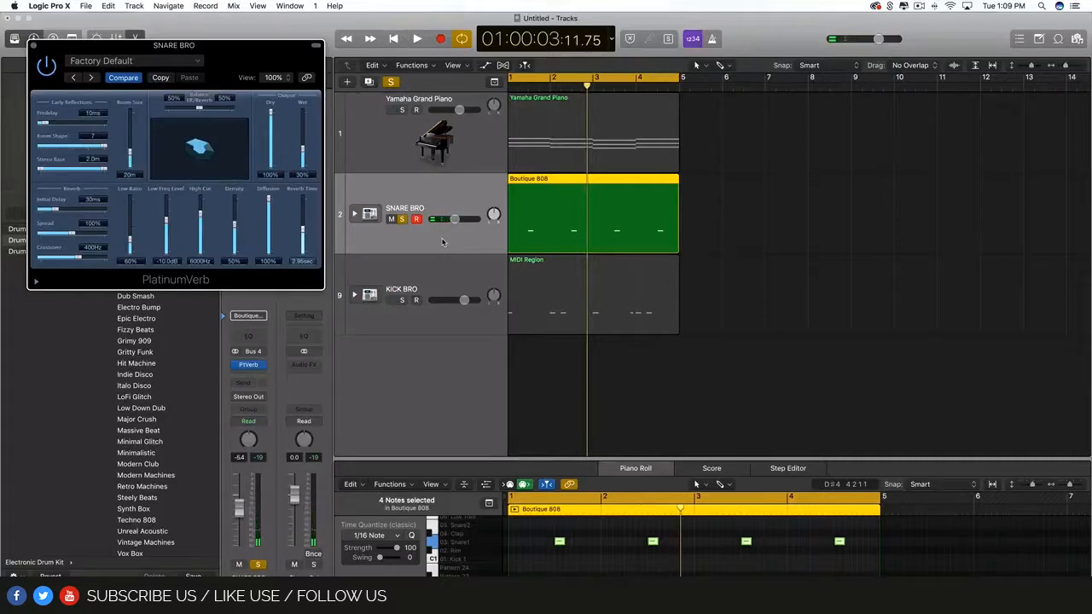
pyautogui.click(34, 45)
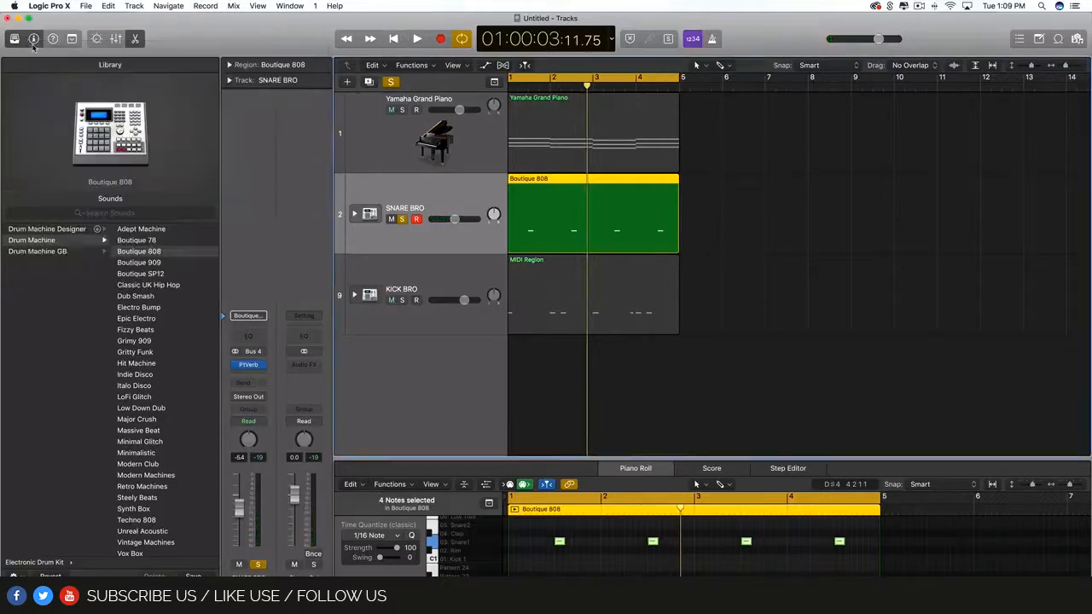
pyautogui.click(402, 219)
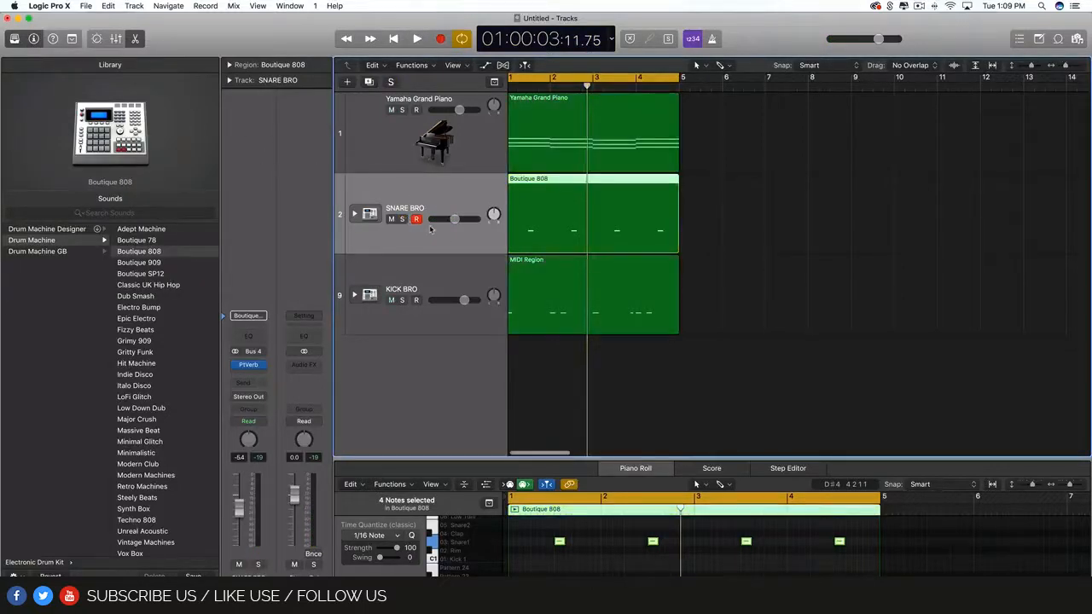
# Step: Select the regions on all three tracks together, and single out the Yamaha Grand Piano region
pyautogui.hscroll(-1, 584, 235)
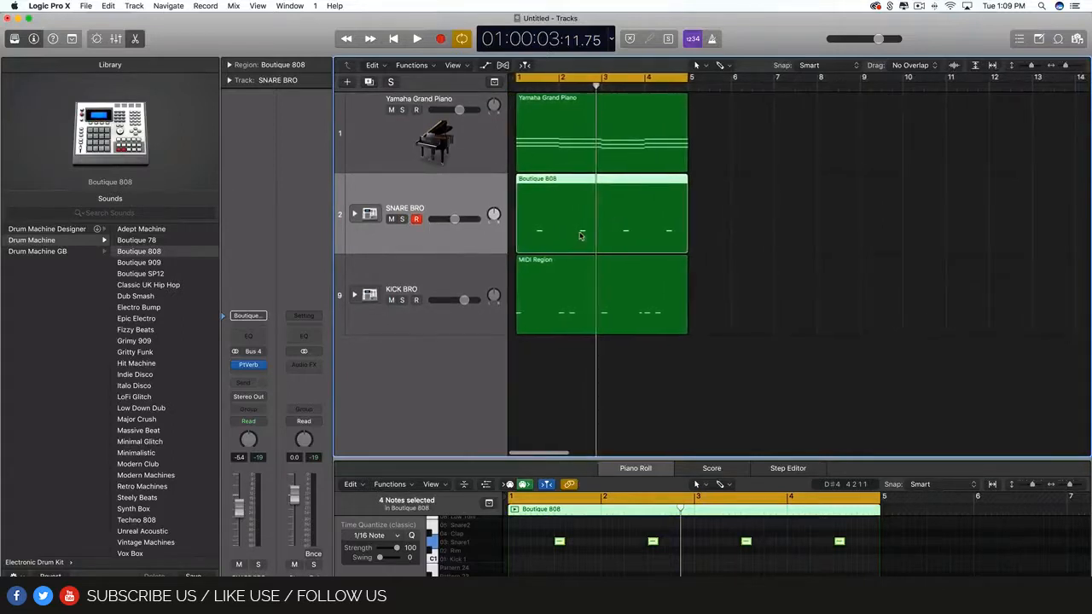
pyautogui.moveTo(743, 324); pyautogui.dragTo(507, 126)
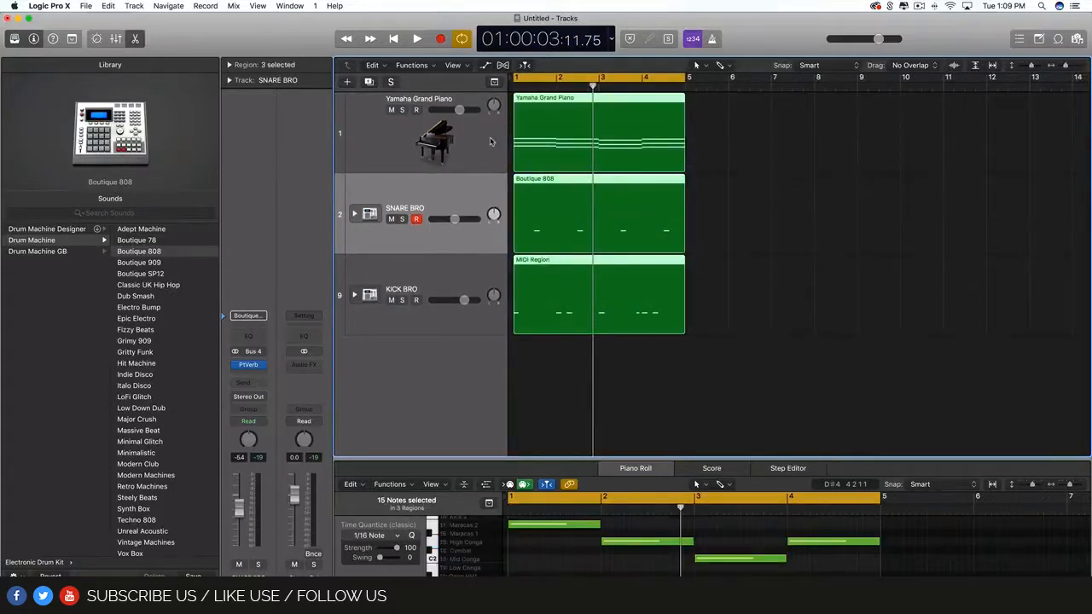
pyautogui.click(611, 136)
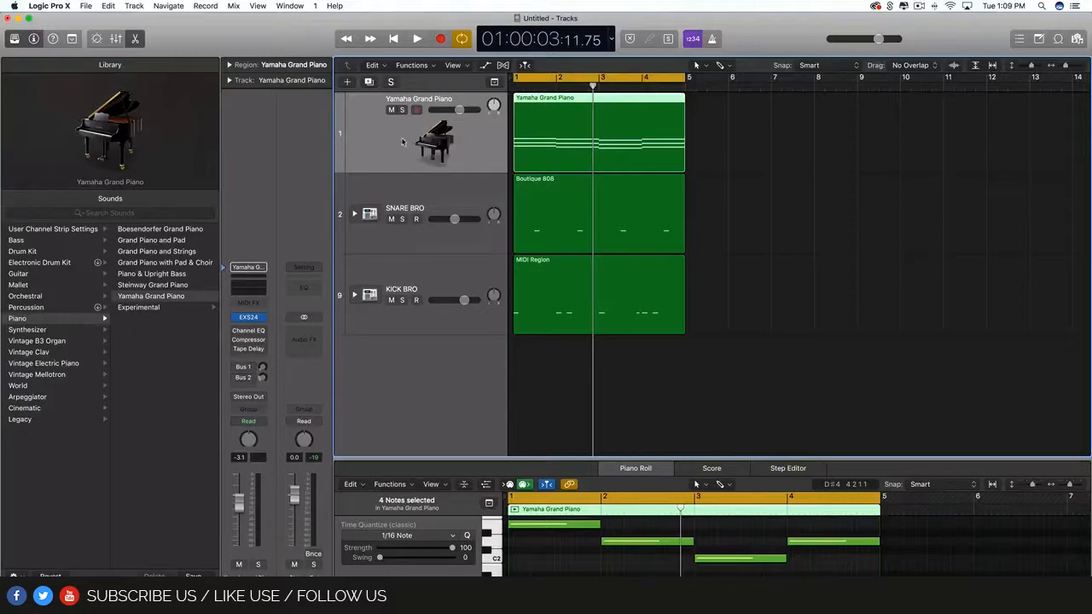
# Step: Create one new software instrument track with the Default Patch below the KICK BRO track
pyautogui.doubleClick(438, 379)
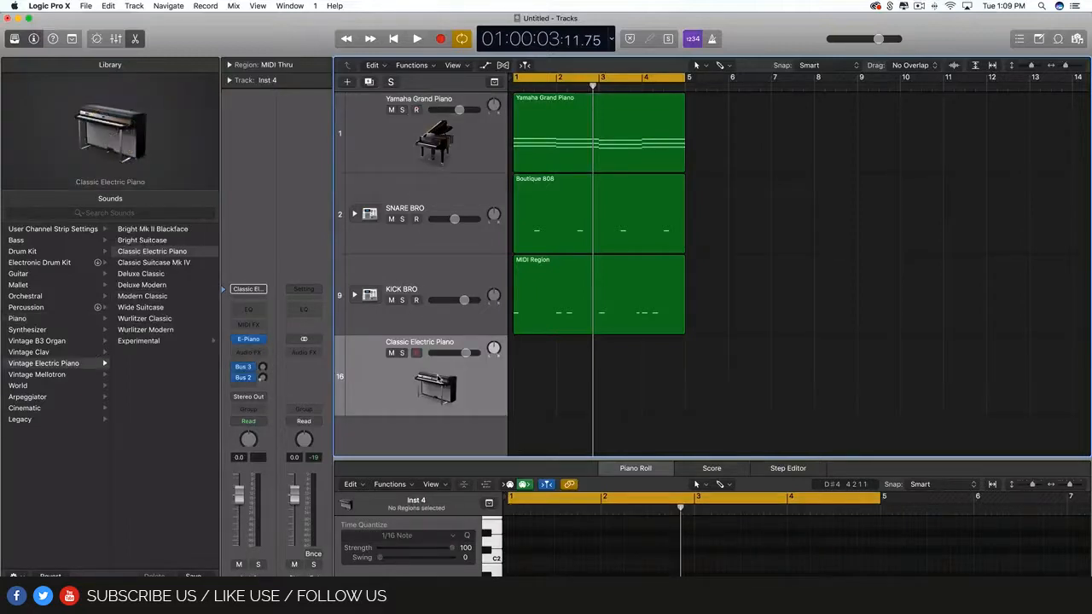
pyautogui.press('super+z')
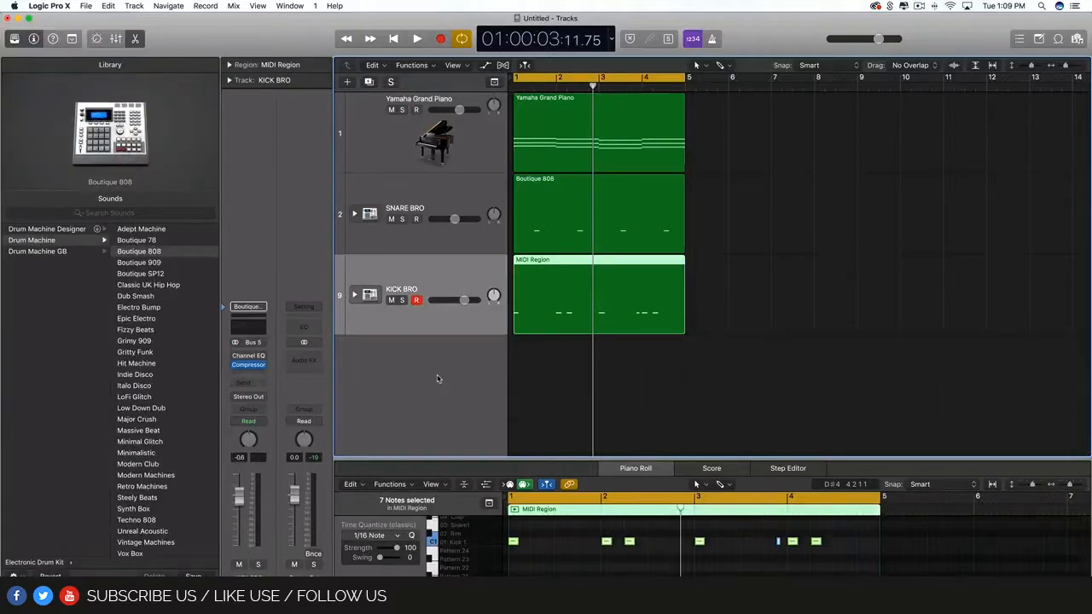
pyautogui.click(347, 81)
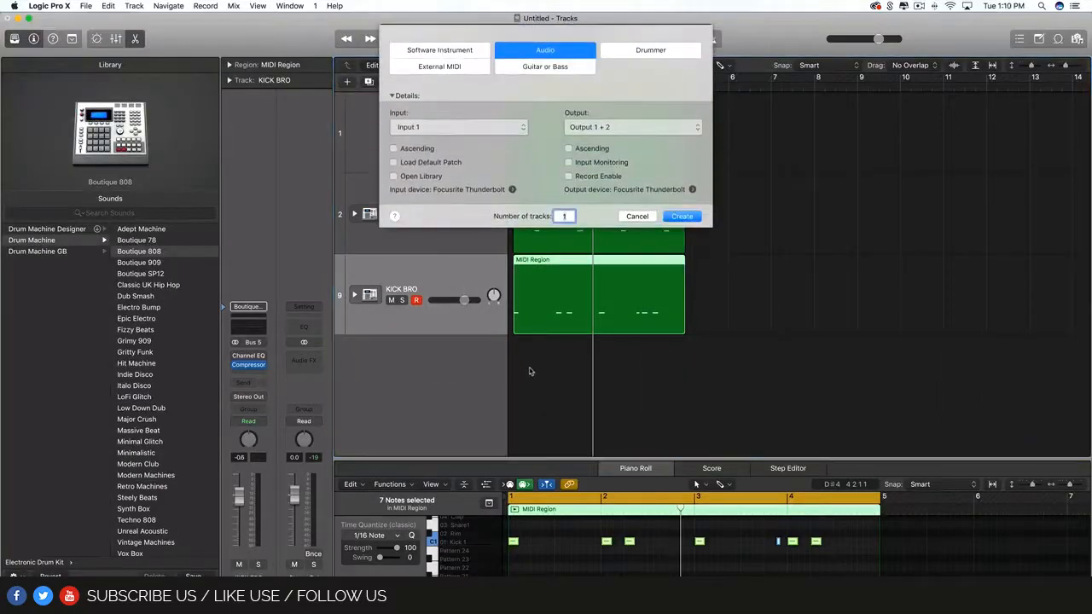
pyautogui.click(450, 50)
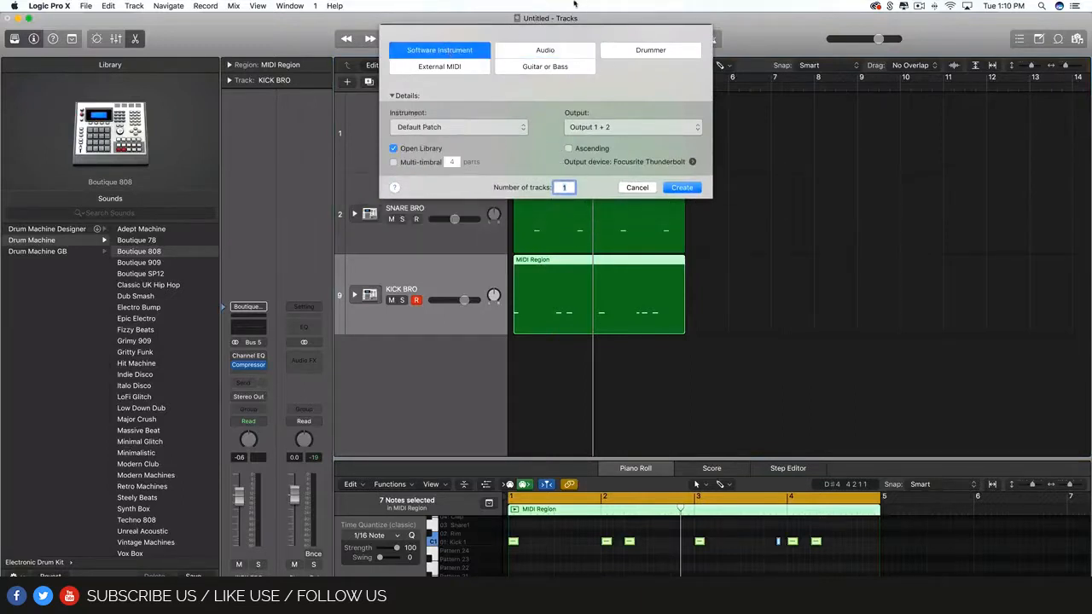
pyautogui.click(682, 187)
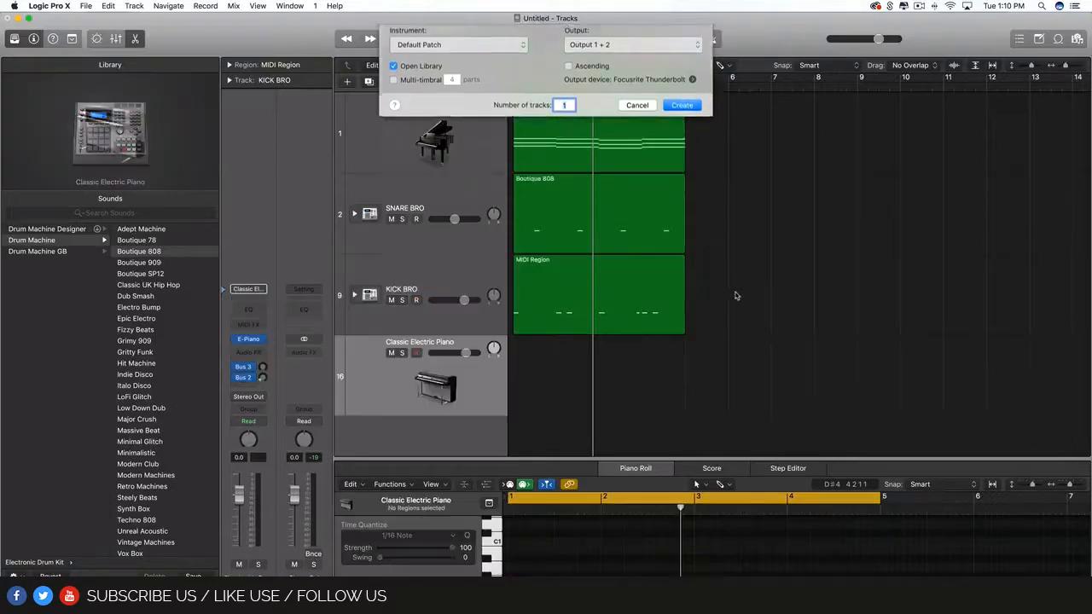
pyautogui.click(135, 5)
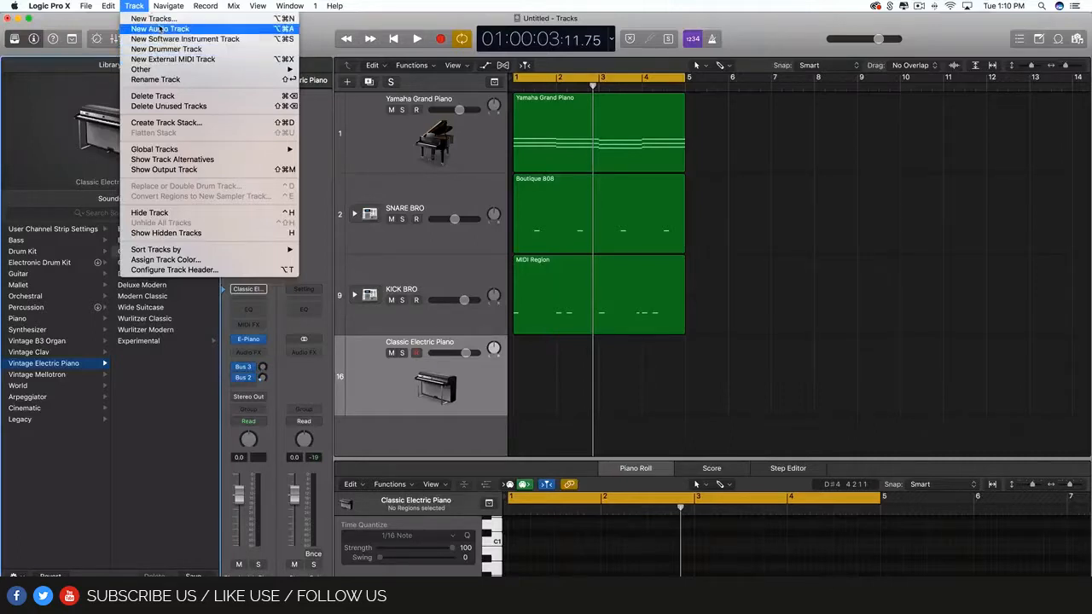
pyautogui.click(527, 365)
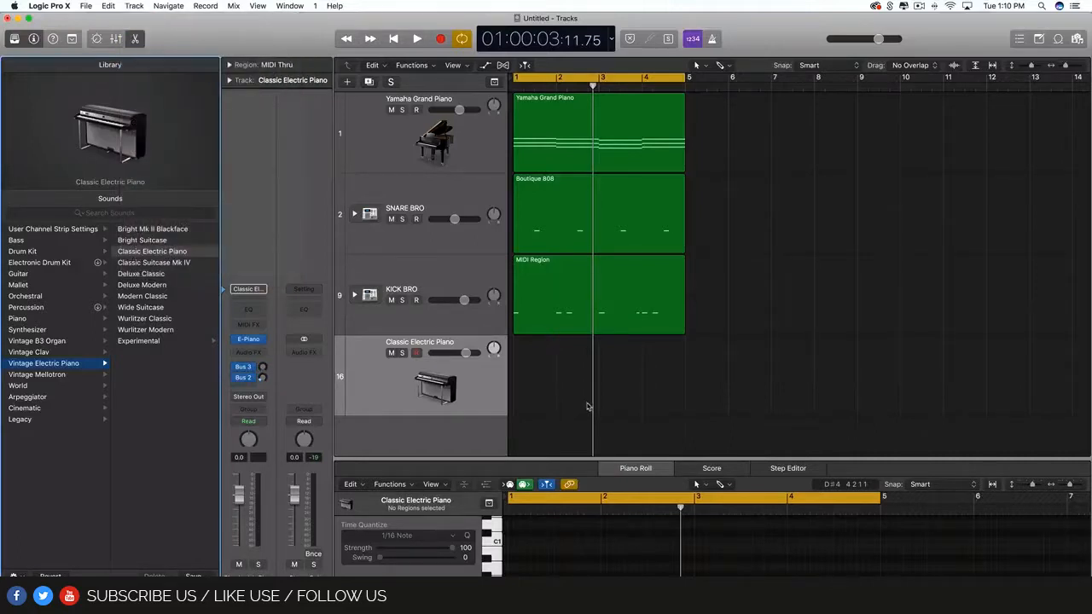
# Step: Show the Synthesizer sounds in the library for the new track and open its E-Piano instrument window
pyautogui.click(386, 392)
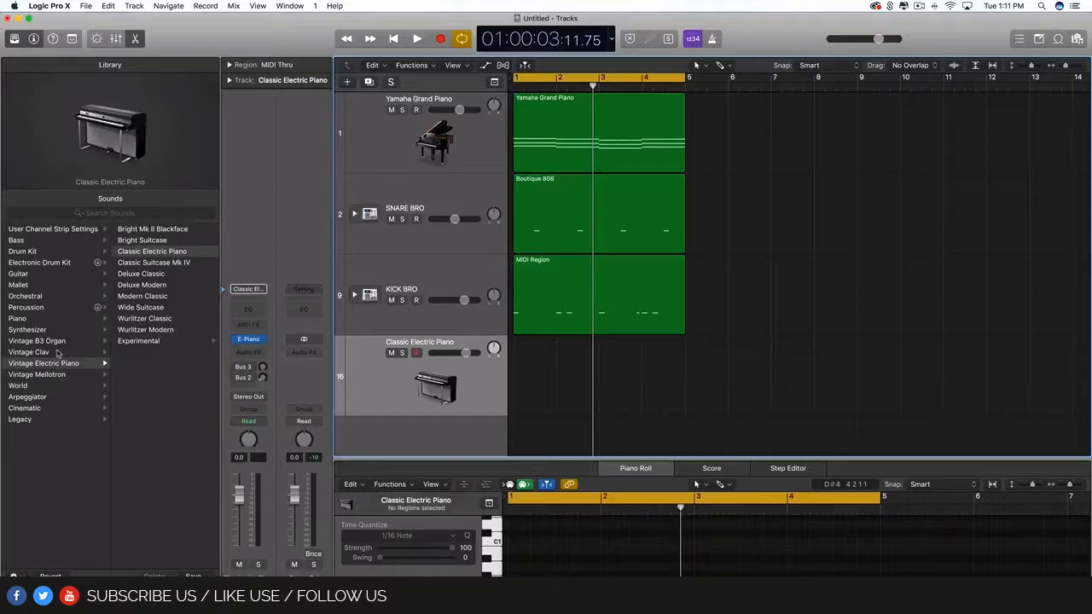
pyautogui.click(34, 329)
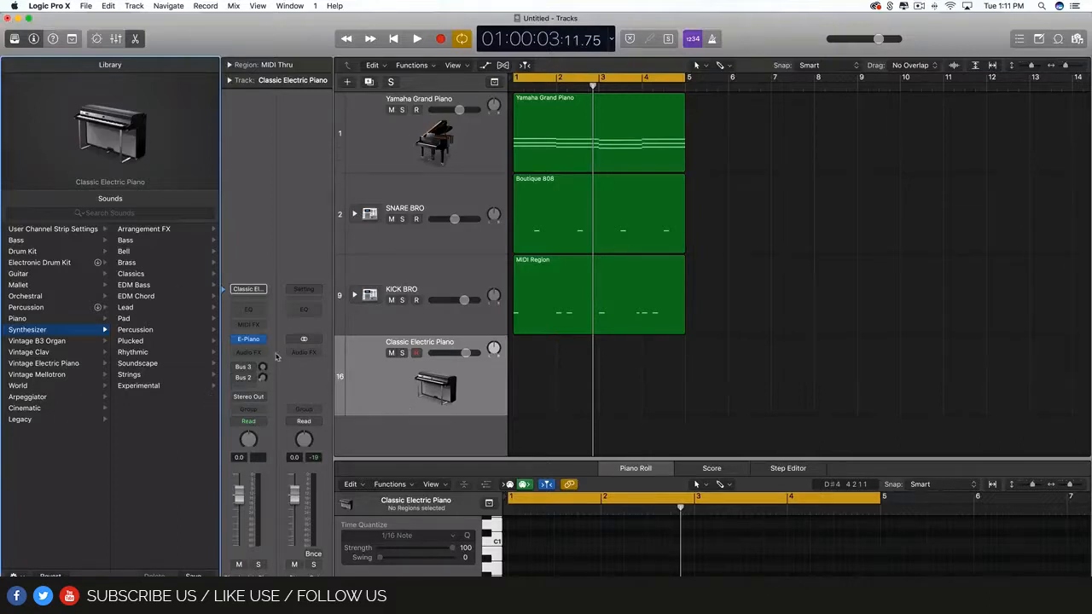
pyautogui.moveTo(267, 341)
pyautogui.click(251, 345)
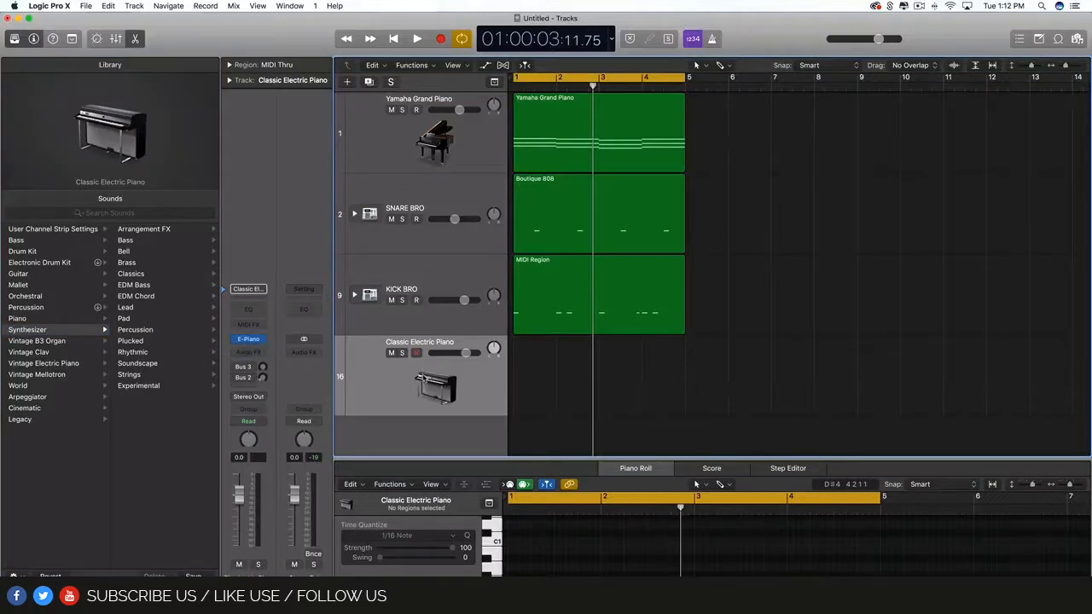
pyautogui.click(236, 340)
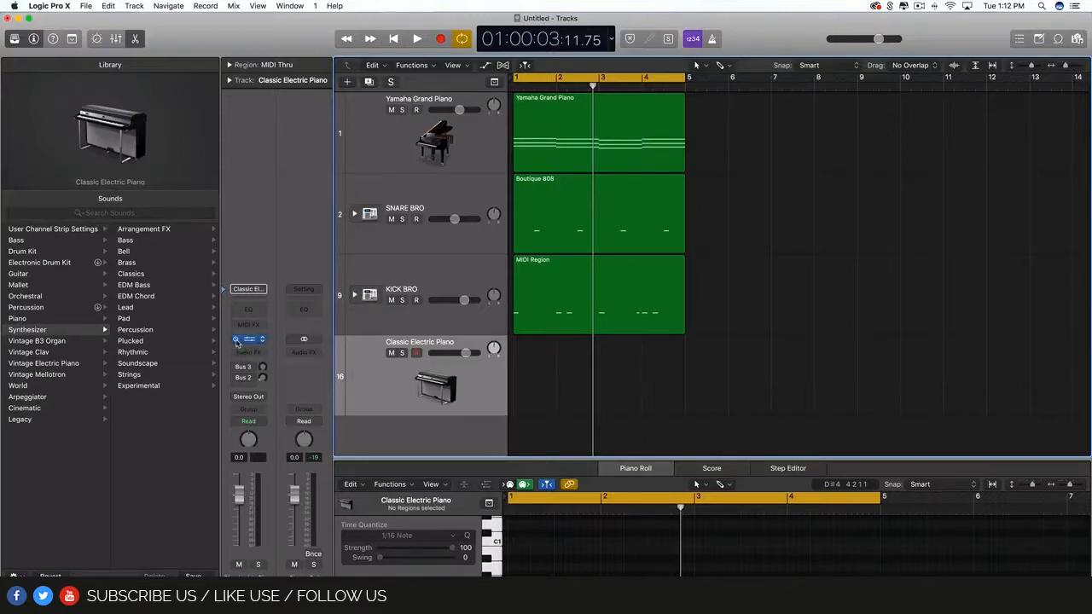
pyautogui.click(249, 340)
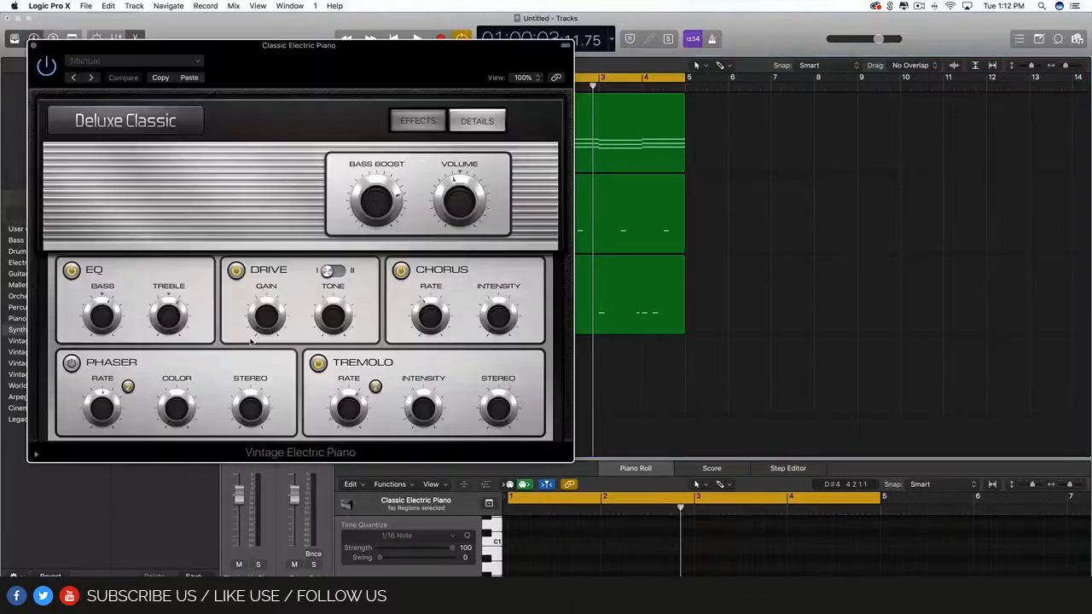
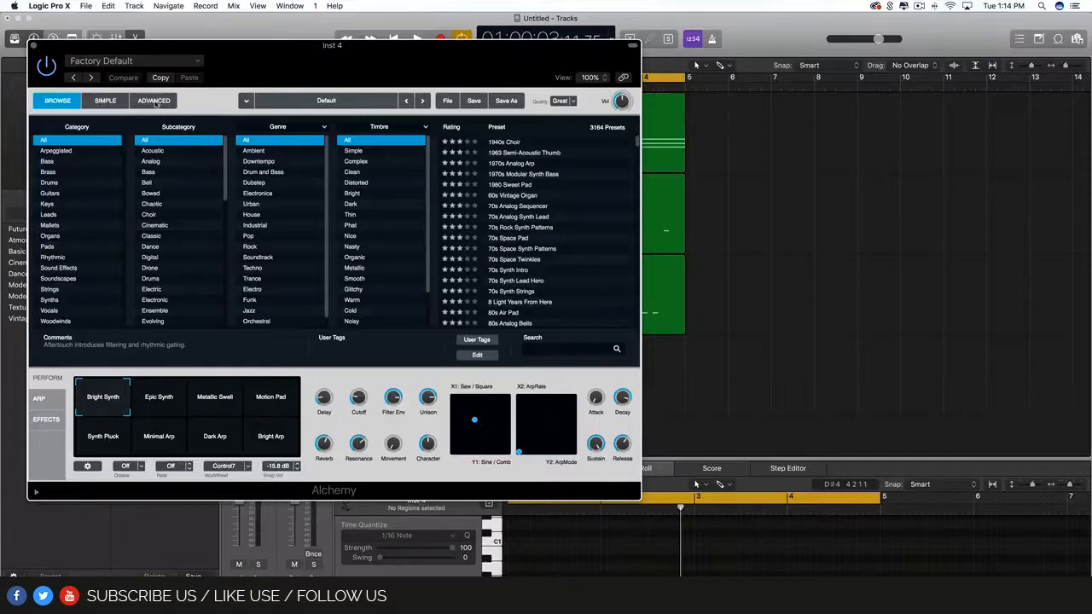
# Step: View Alchemy's advanced page, return to its preset browser, and filter to the Leads category, Electro genre and Clean timbre
pyautogui.click(154, 100)
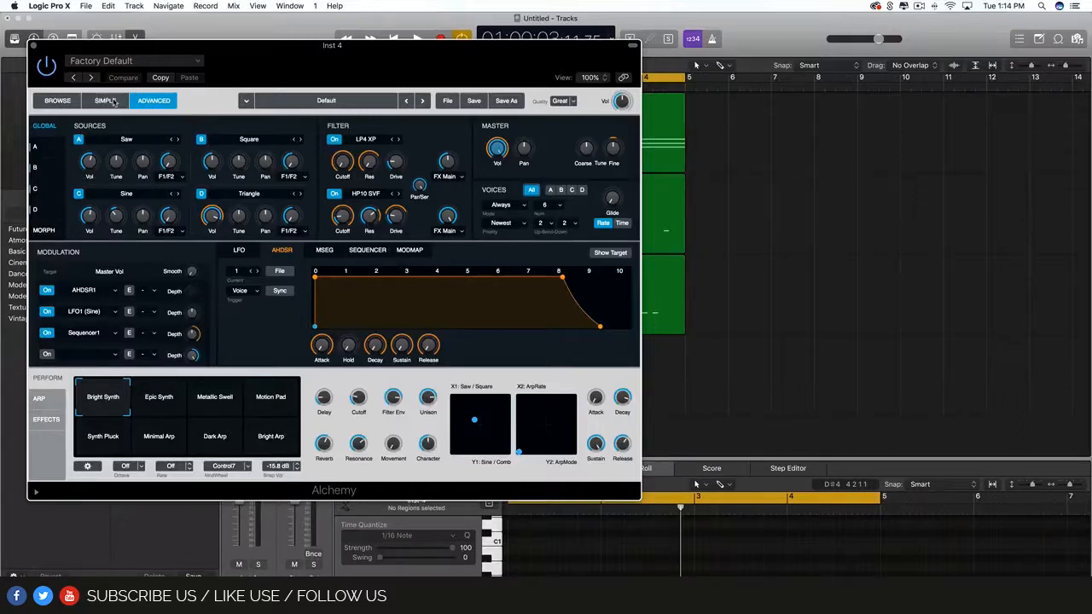
pyautogui.click(56, 101)
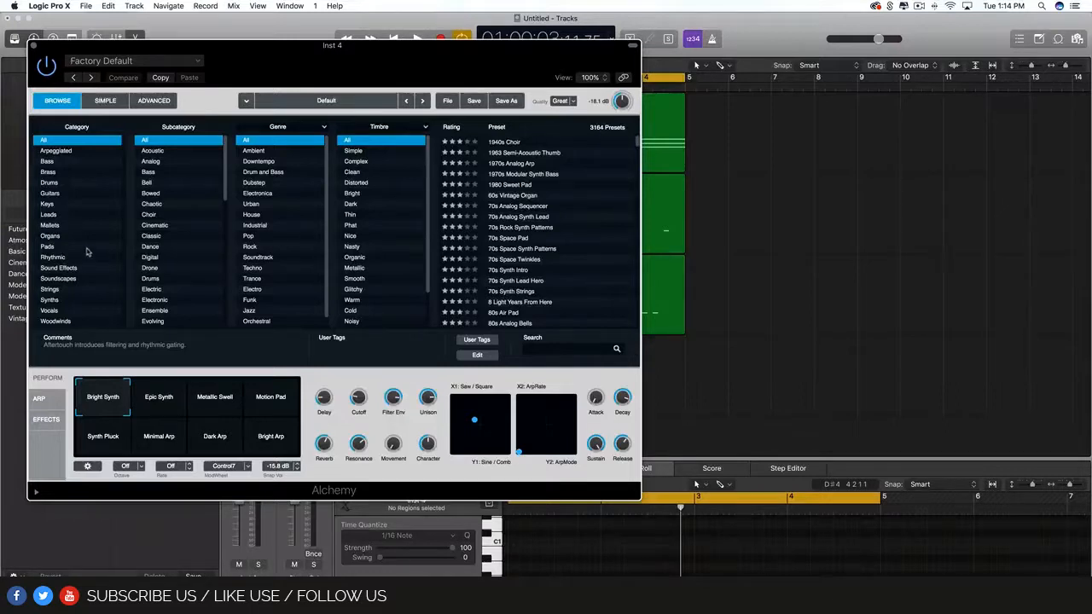
pyautogui.click(52, 214)
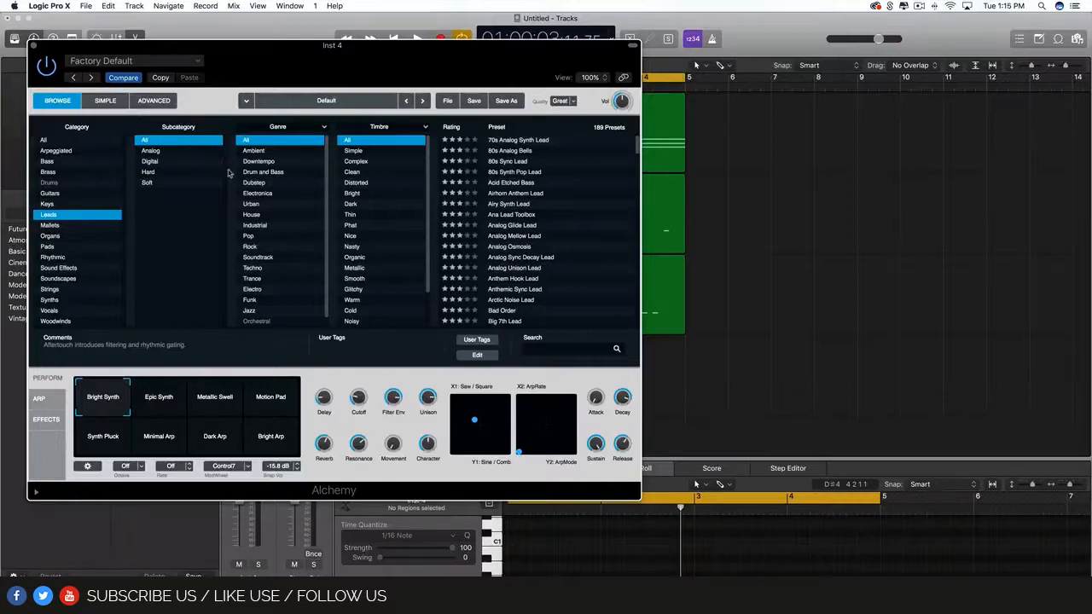
pyautogui.click(257, 291)
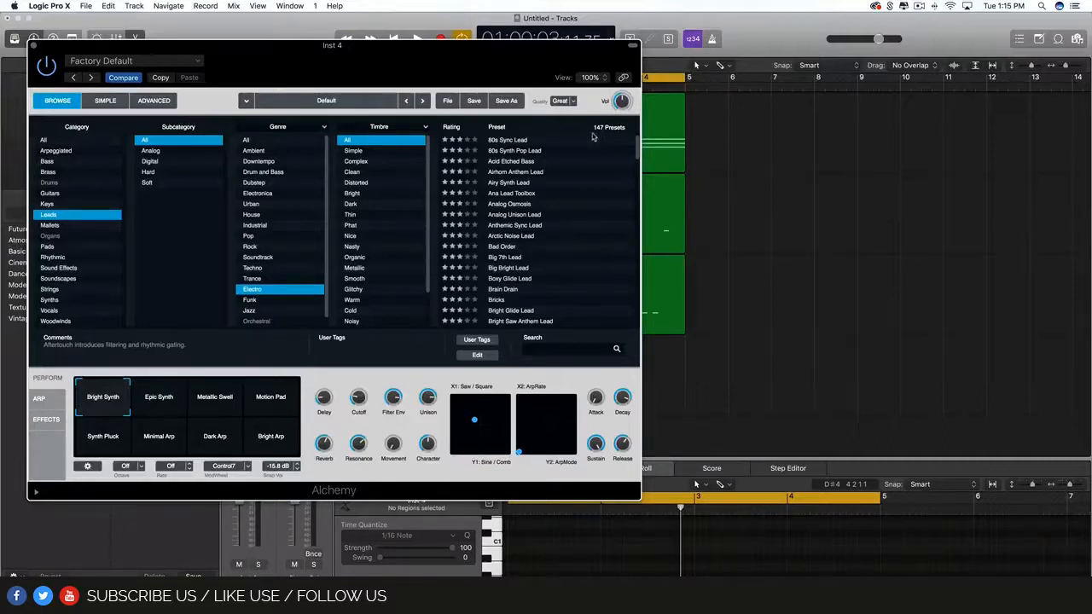
pyautogui.scroll(-2, 383, 251)
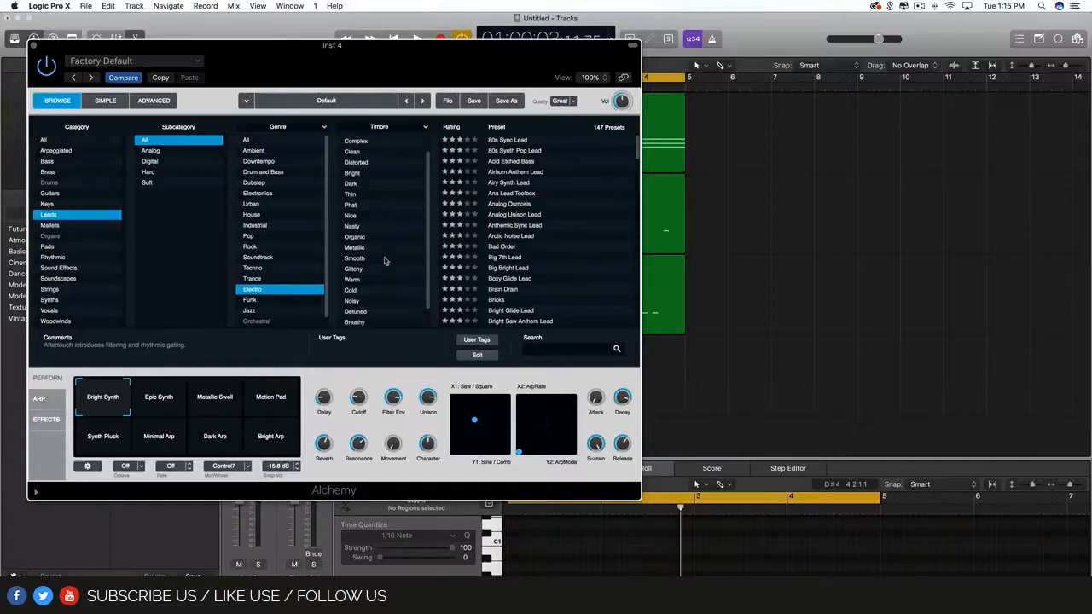
pyautogui.scroll(2, 372, 304)
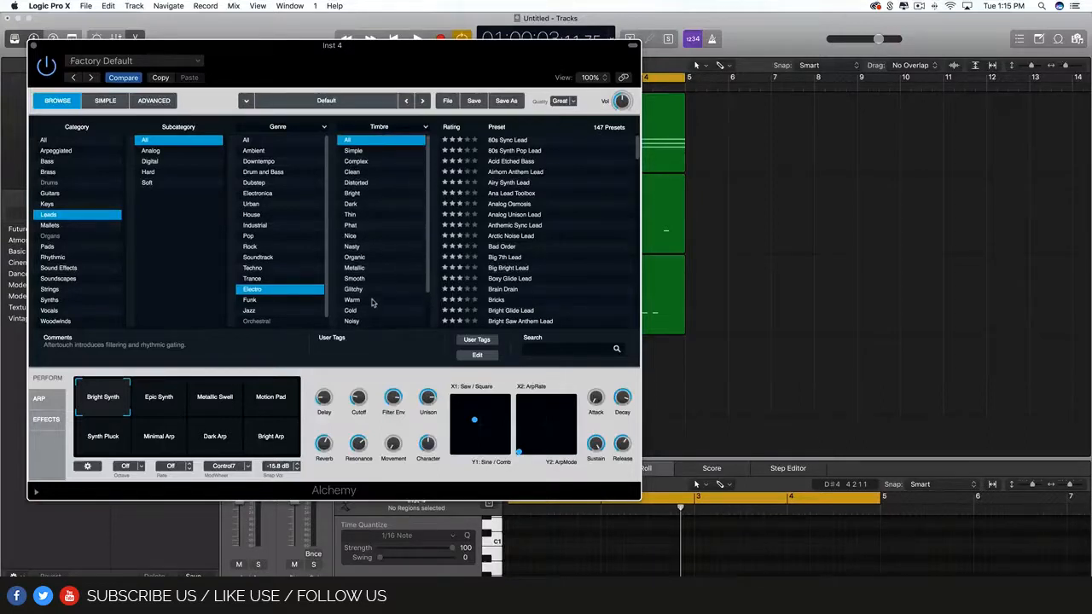
pyautogui.scroll(-1, 372, 253)
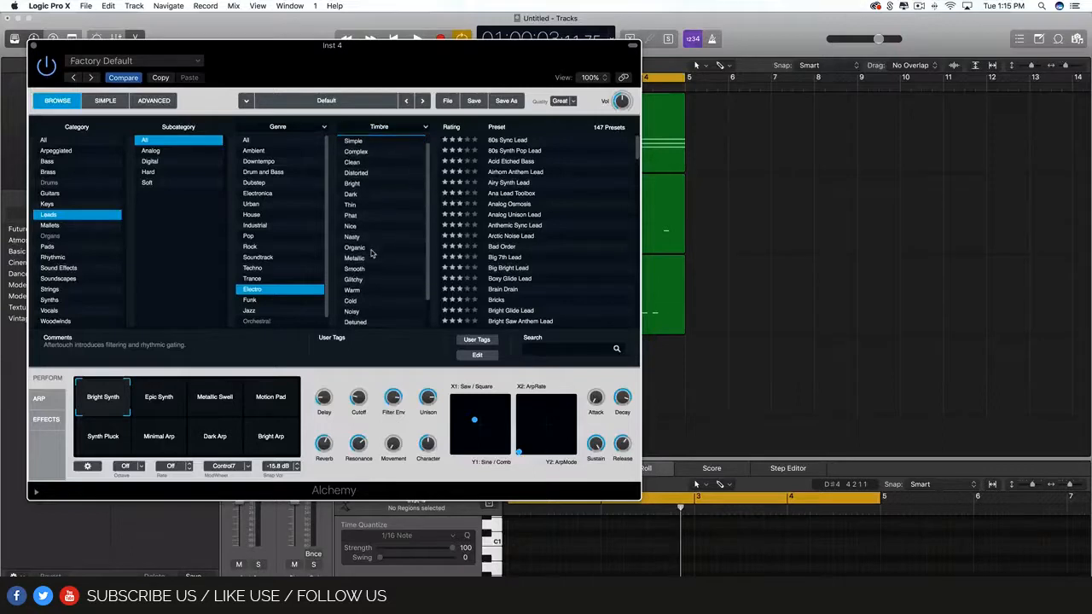
pyautogui.scroll(1, 372, 254)
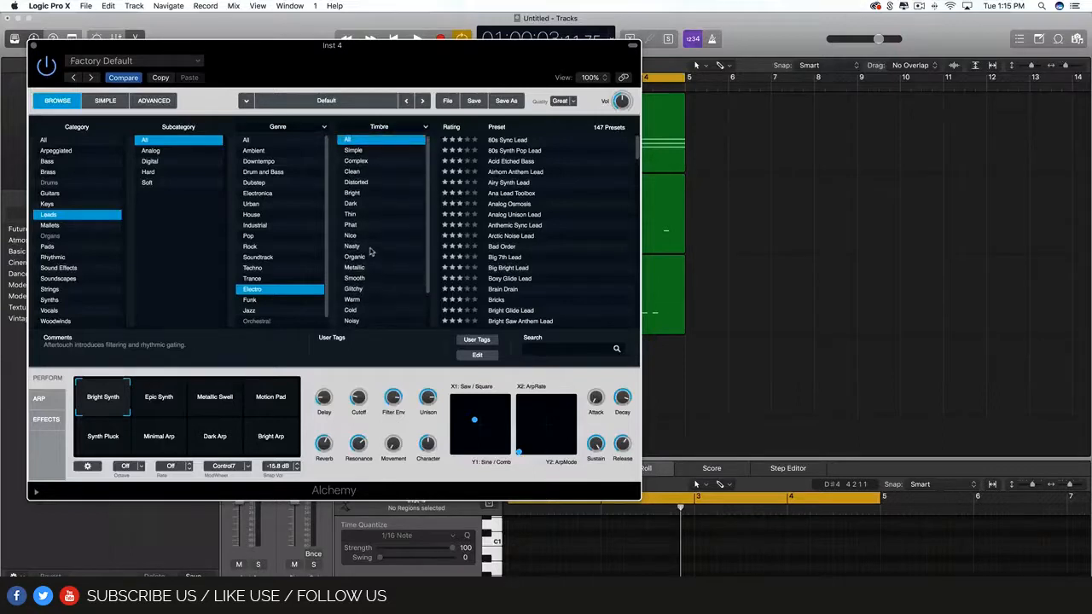
pyautogui.click(357, 172)
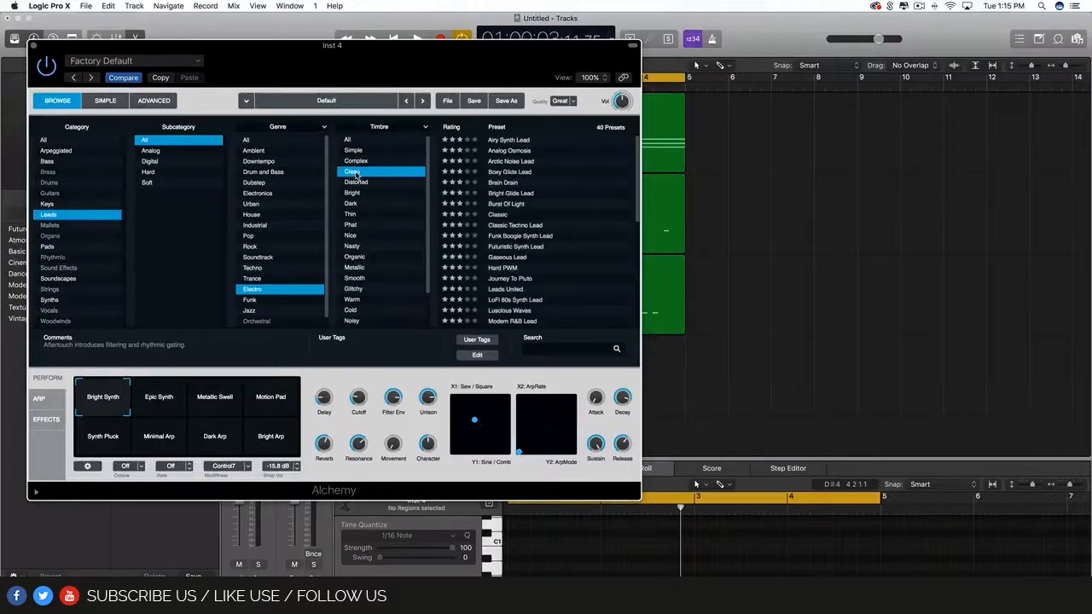
# Step: Load the Airy Synth Lead preset and close the Alchemy window
pyautogui.scroll(-3, 540, 208)
pyautogui.scroll(3, 541, 211)
pyautogui.click(529, 140)
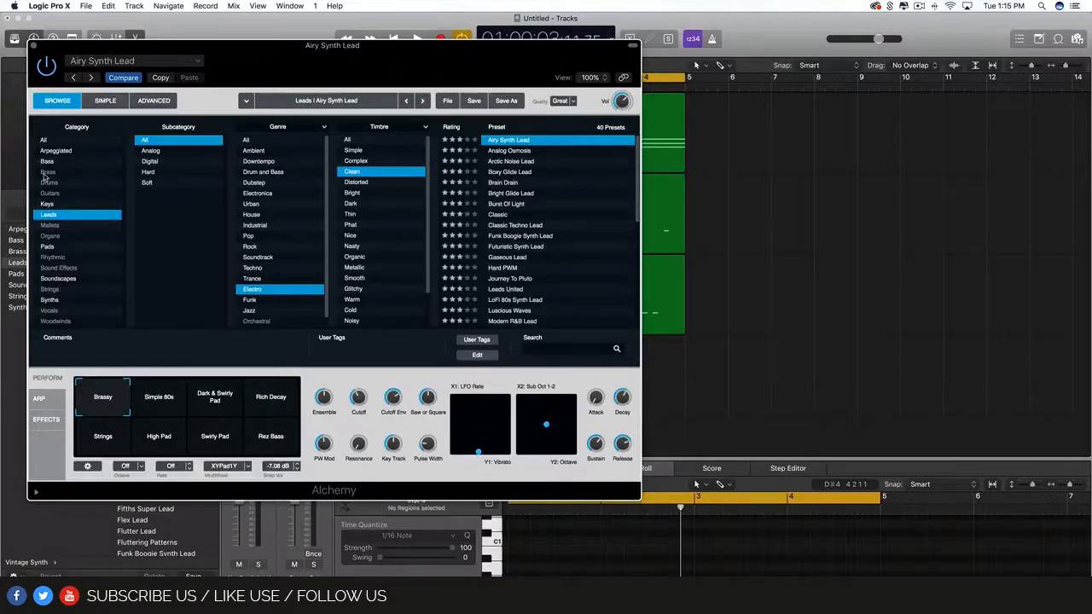
pyautogui.click(34, 47)
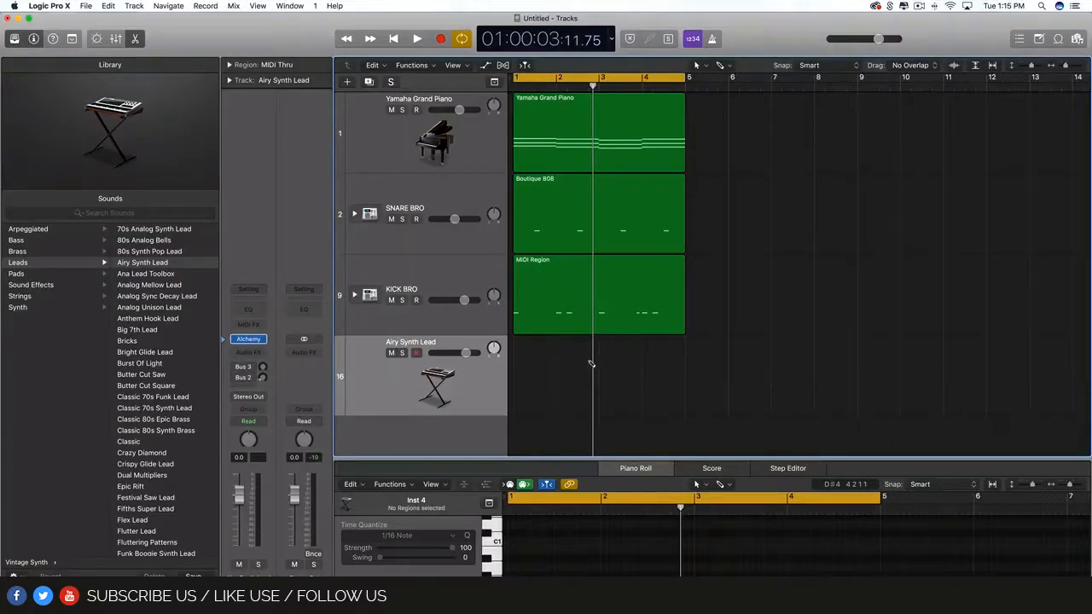
# Step: Create an empty MIDI region on the Airy Synth Lead track, spanning bar 1 to the start of bar 5
pyautogui.click(536, 381)
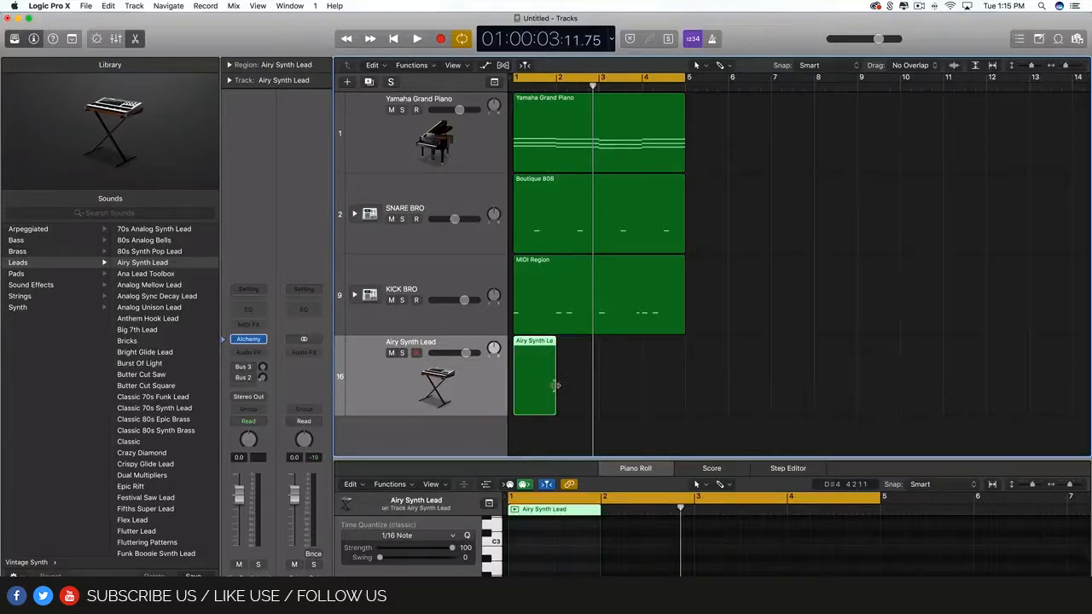
pyautogui.moveTo(555, 397); pyautogui.dragTo(687, 390)
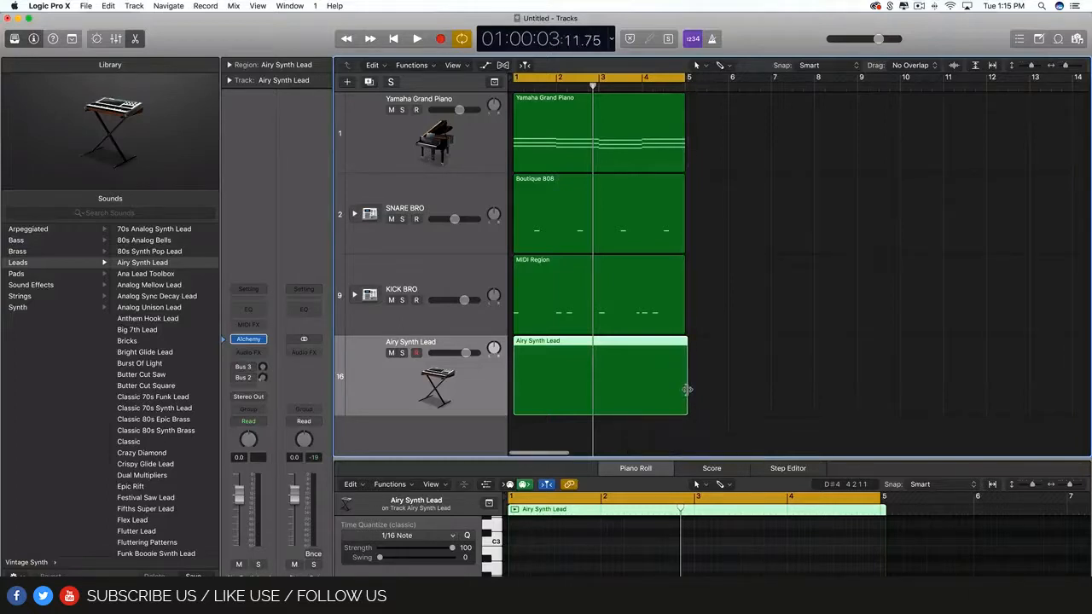
pyautogui.scroll(5, 687, 393)
pyautogui.hscroll(3, 687, 392)
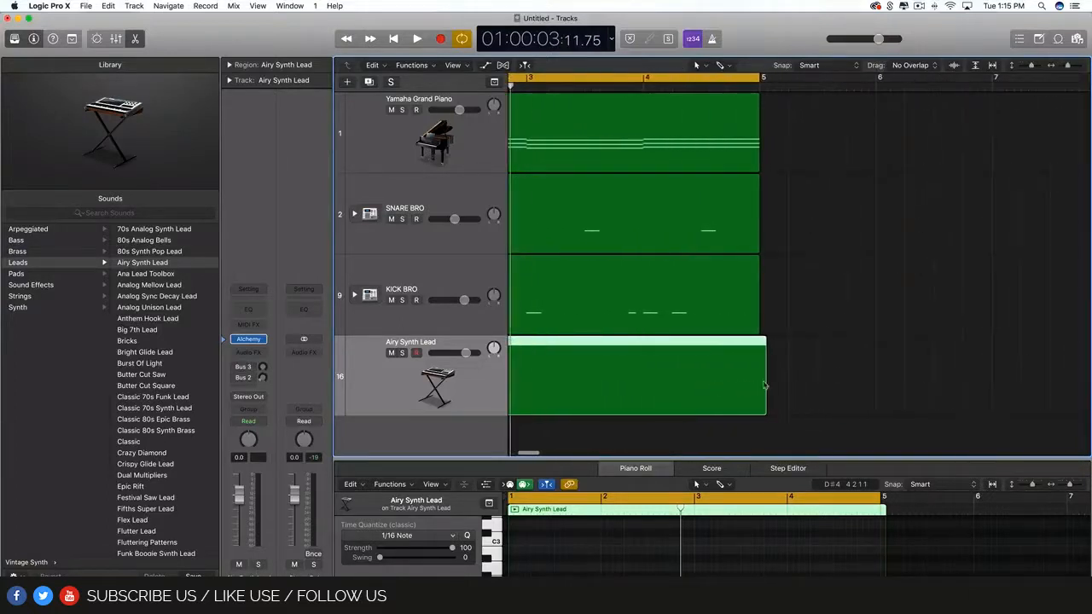
pyautogui.moveTo(764, 386)
pyautogui.mouseDown()
pyautogui.moveTo(744, 390)
pyautogui.moveTo(768, 391)
pyautogui.moveTo(758, 391)
pyautogui.mouseUp()
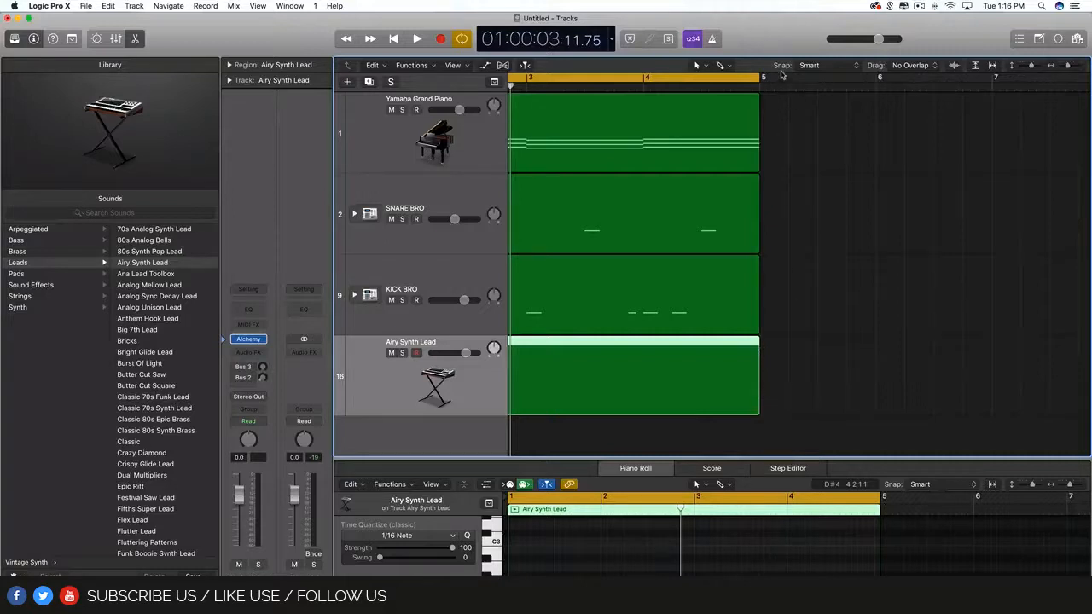
# Step: Choose Snap Regions to Absolute Value for the snapping and select the Airy Synth Lead region
pyautogui.click(833, 67)
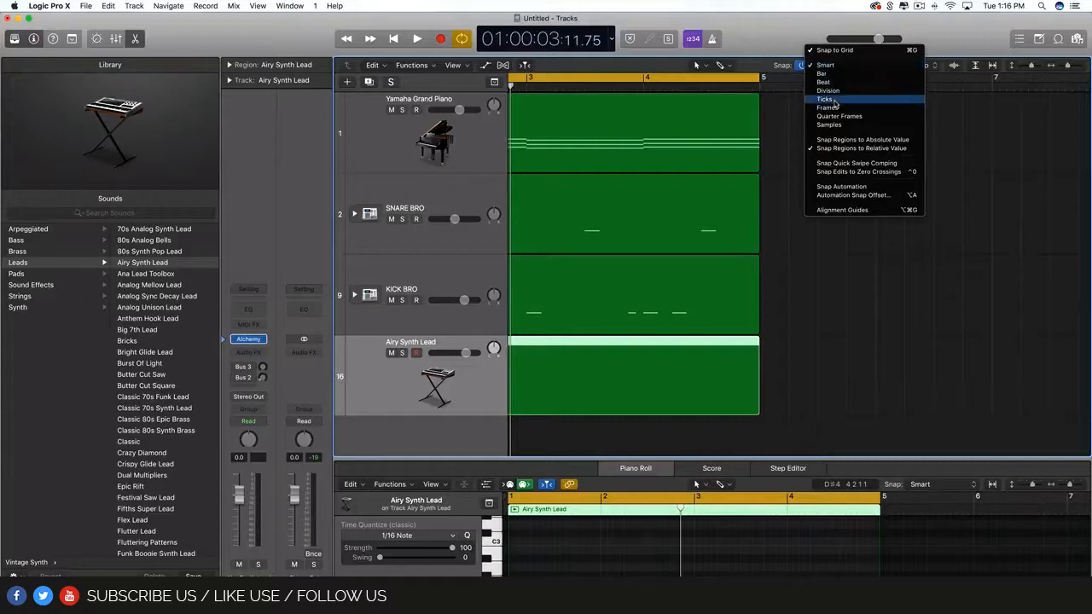
pyautogui.click(837, 141)
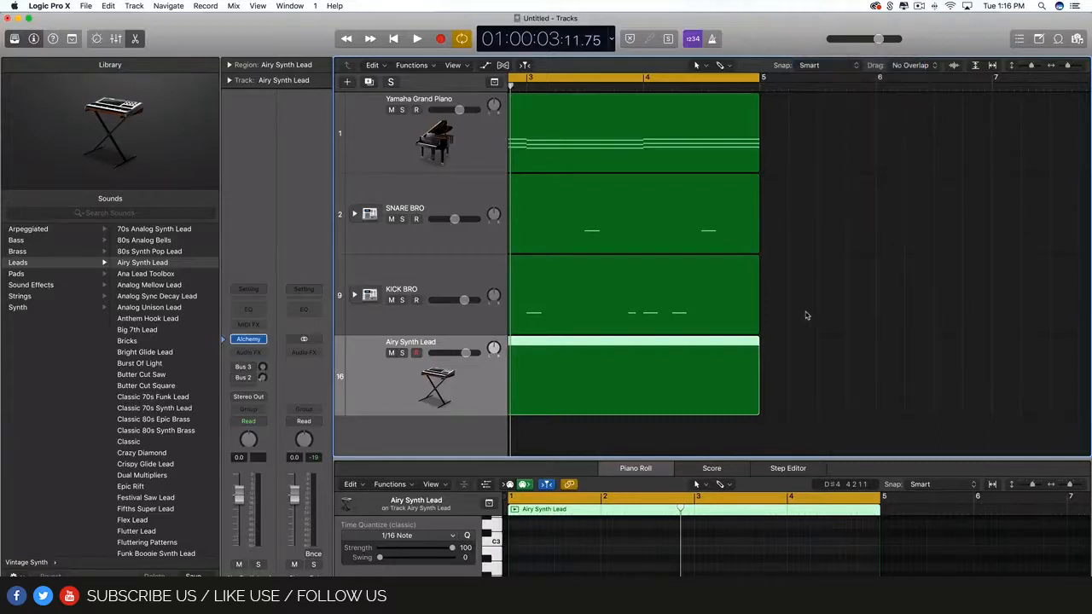
pyautogui.hscroll(-5, 853, 341)
pyautogui.click(1009, 367)
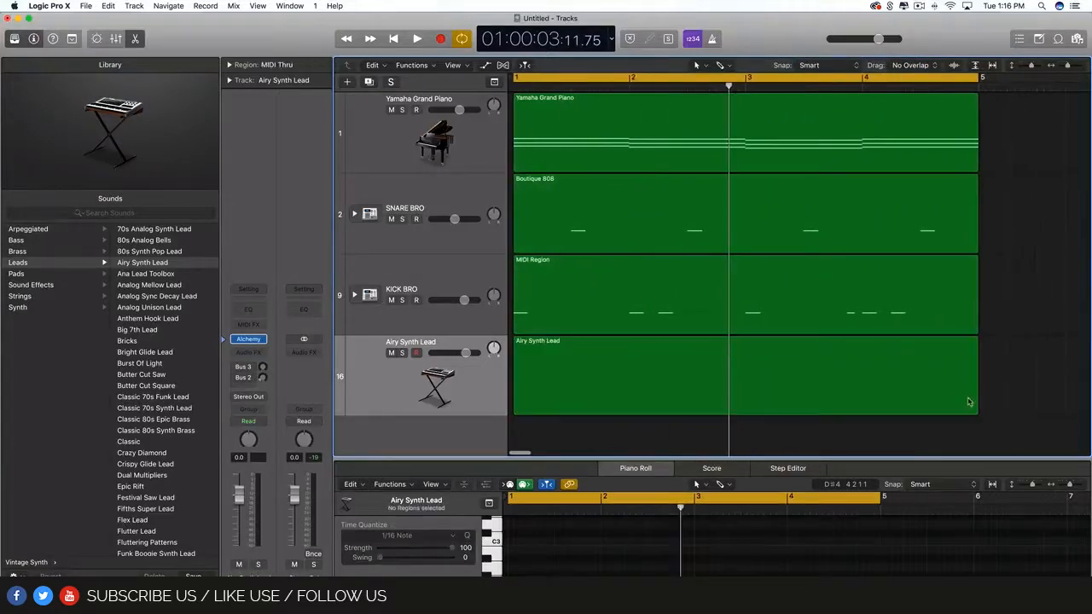
pyautogui.moveTo(976, 394)
pyautogui.mouseDown()
pyautogui.moveTo(1072, 376)
pyautogui.moveTo(976, 400)
pyautogui.mouseUp()
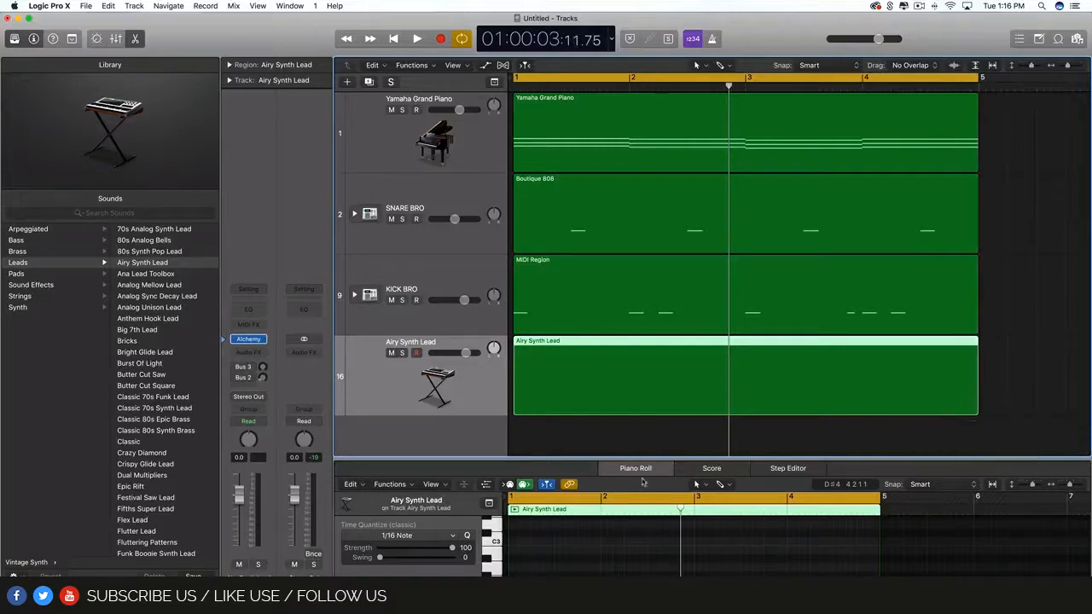
# Step: Enlarge the Piano Roll editor to about half the window height and play the beat briefly
pyautogui.moveTo(655, 459); pyautogui.dragTo(629, 268)
pyautogui.scroll(-10, 656, 211)
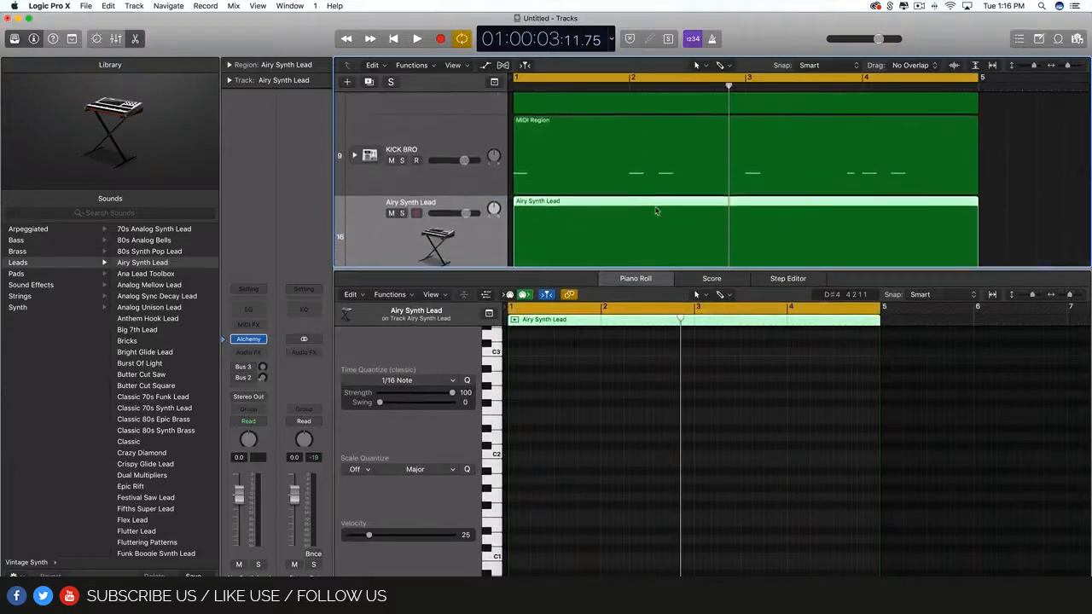
pyautogui.press('space')
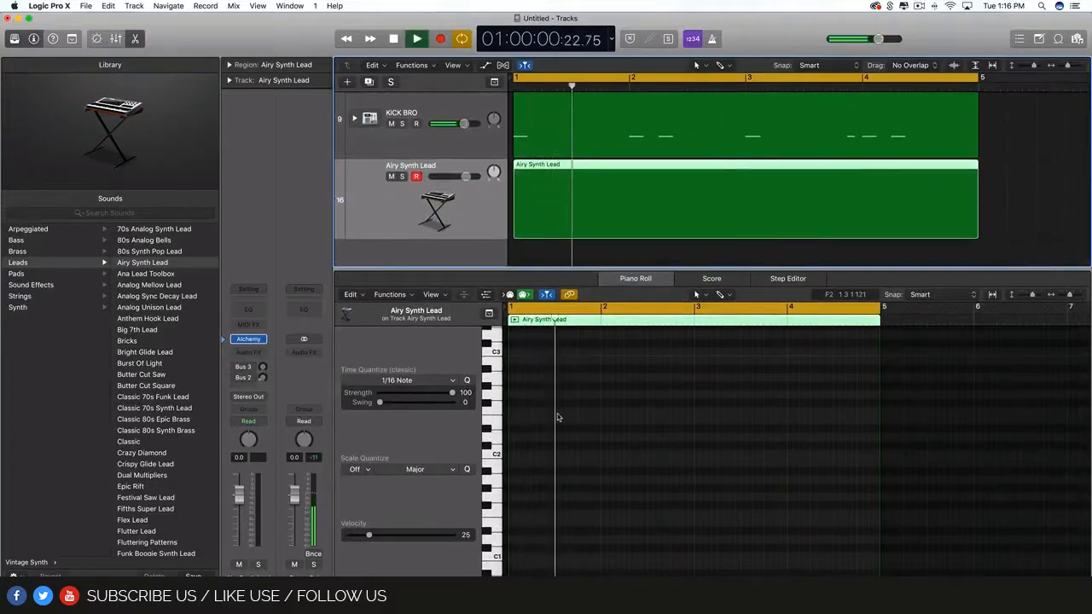
pyautogui.press('space')
# Step: Add a C3 note at the start of the Airy Synth Lead region and lower the track's volume to -11.4 dB
pyautogui.scroll(3, 557, 418)
pyautogui.hscroll(-3, 556, 418)
pyautogui.scroll(1, 556, 418)
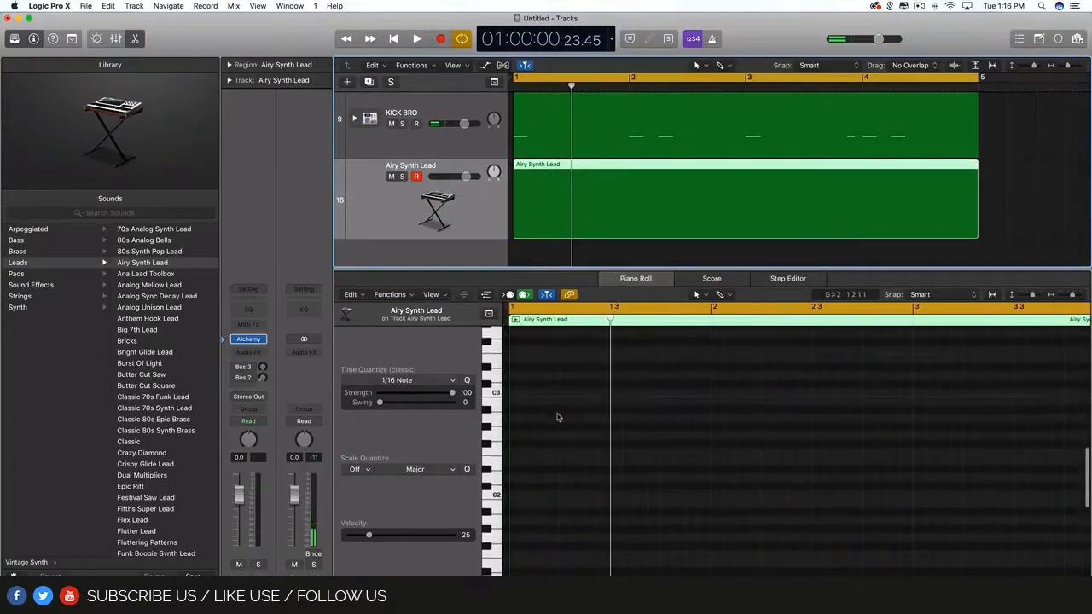
pyautogui.scroll(4, 556, 418)
pyautogui.click(514, 427)
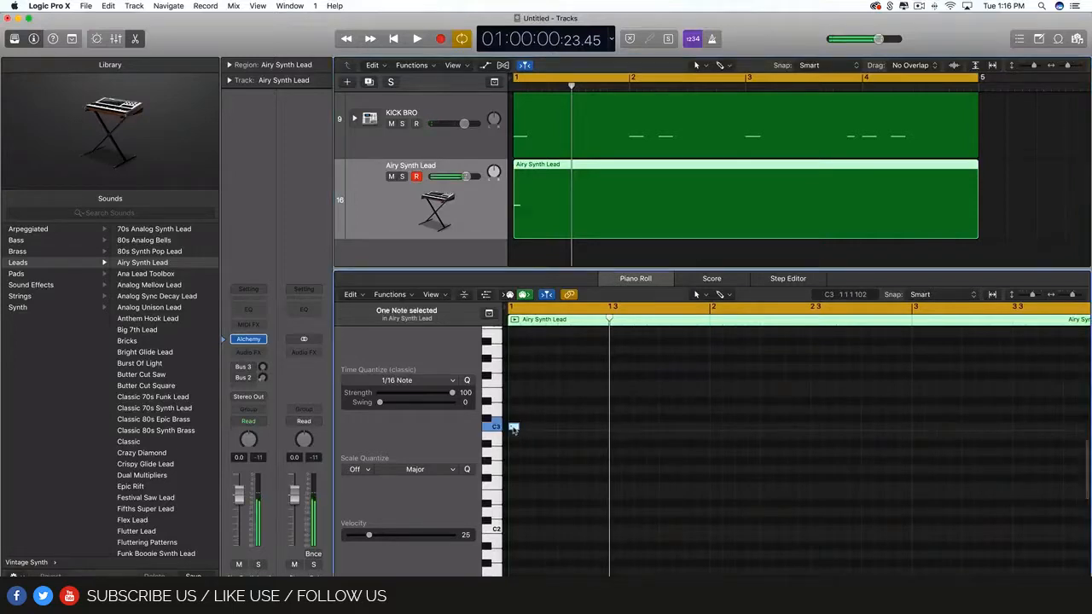
pyautogui.moveTo(239, 495); pyautogui.dragTo(239, 519)
# Step: Raise the region's first note to A3 and briefly play it with the beat
pyautogui.scroll(1, 514, 436)
pyautogui.scroll(2, 514, 435)
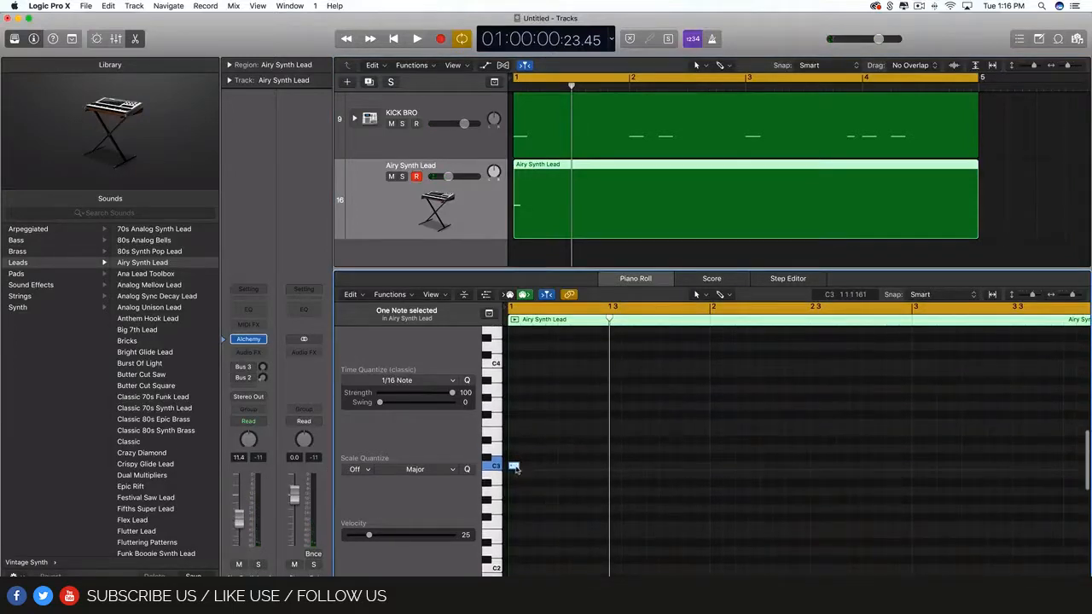
pyautogui.moveTo(515, 465); pyautogui.dragTo(516, 393)
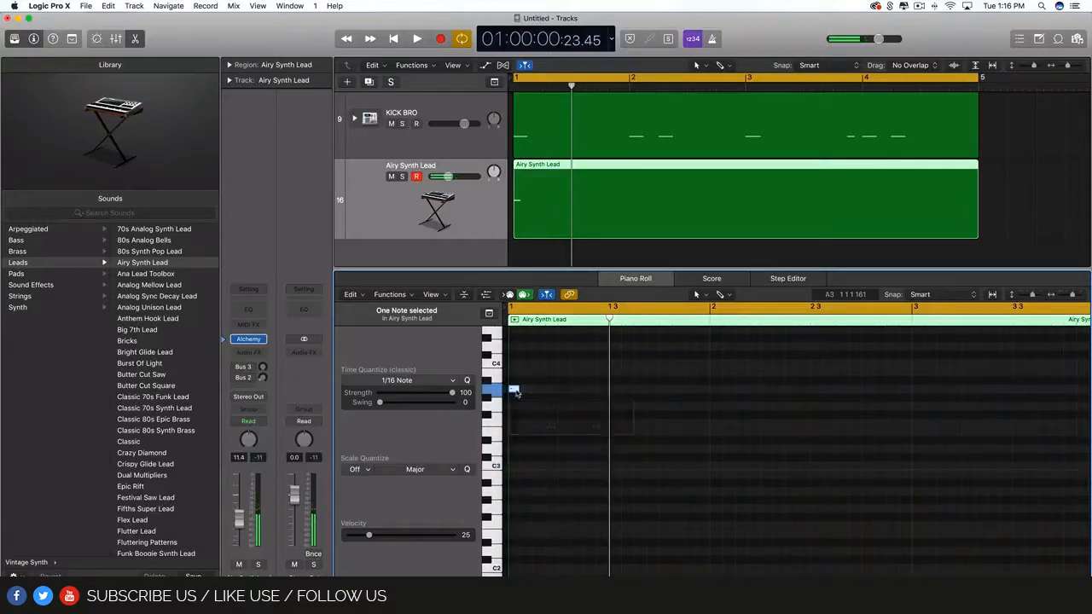
pyautogui.press('space')
pyautogui.scroll(3, 556, 403)
pyautogui.press('space')
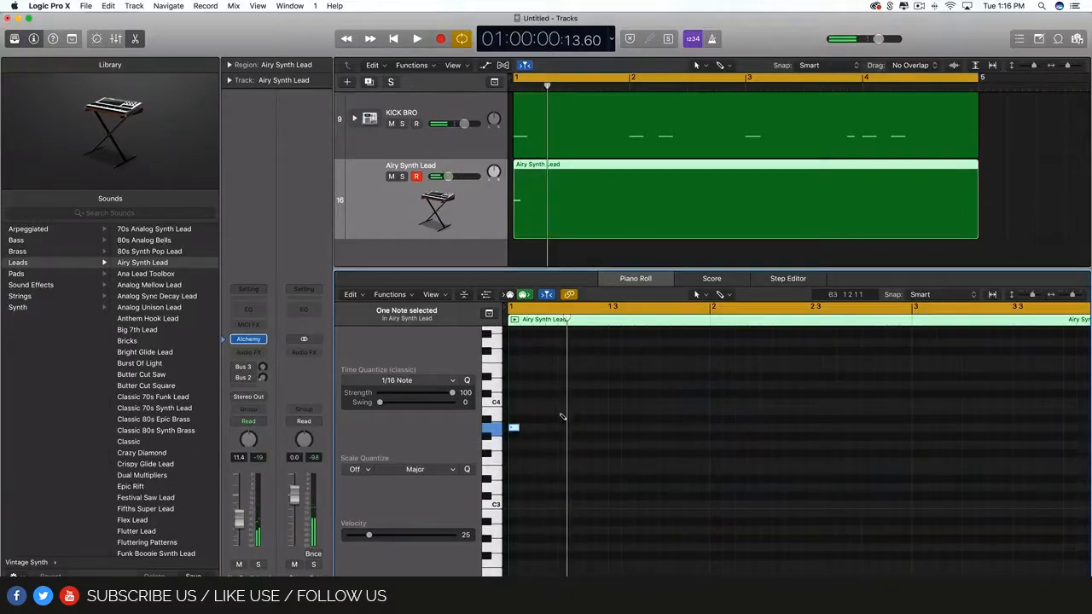
# Step: Add A3 notes on every remaining beat of bars 1 and 2 in the Airy Synth Lead region
pyautogui.click(563, 427)
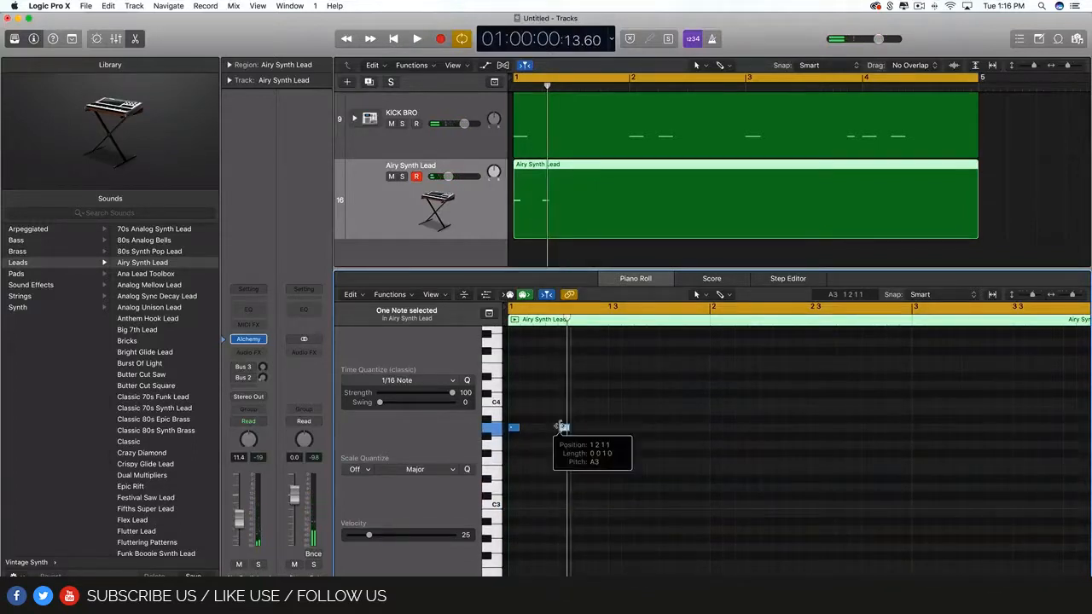
pyautogui.click(614, 427)
pyautogui.click(664, 427)
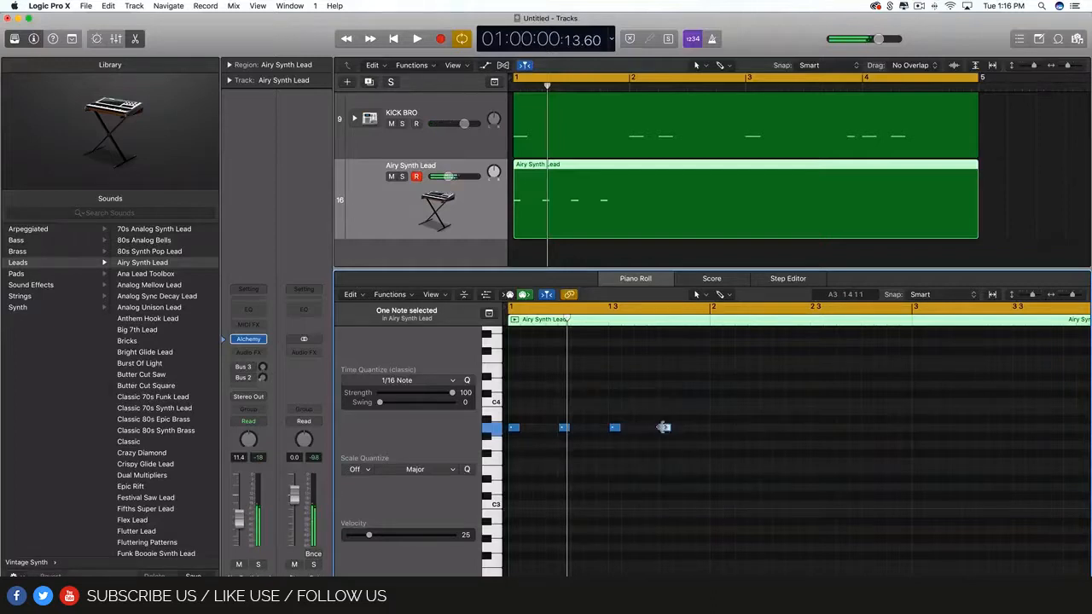
pyautogui.click(714, 427)
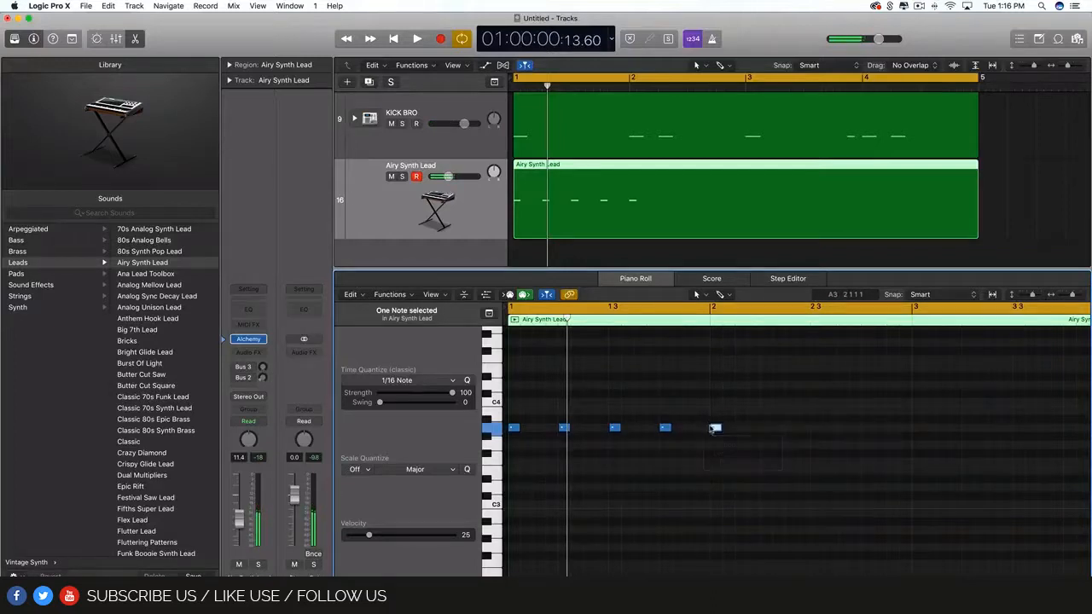
pyautogui.click(765, 427)
pyautogui.click(815, 427)
pyautogui.click(864, 427)
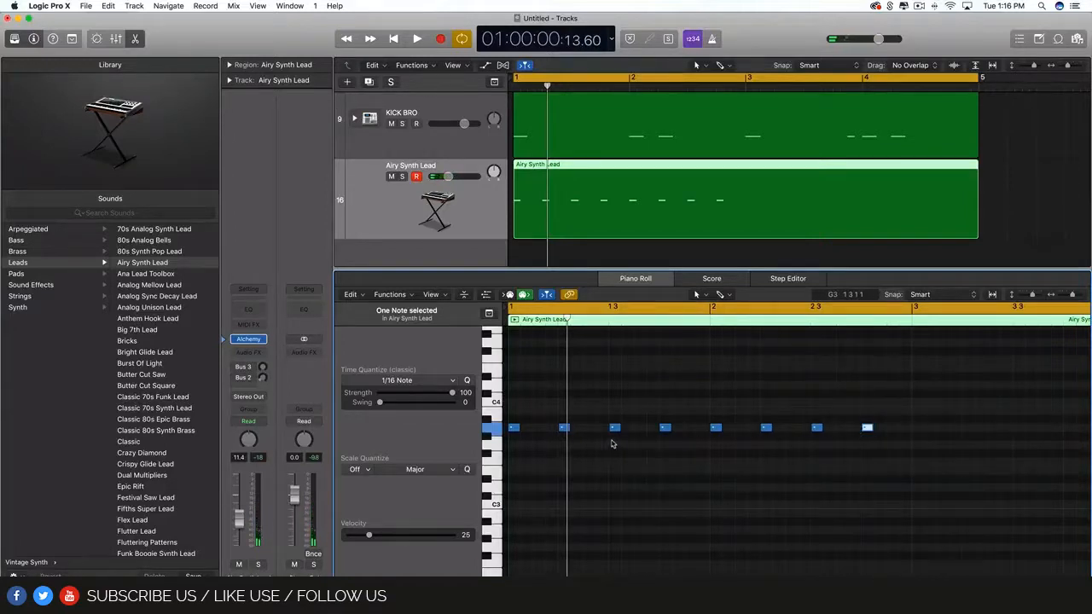
# Step: Play the repeated A3 notes with the beat to check the rhythm
pyautogui.scroll(1, 611, 443)
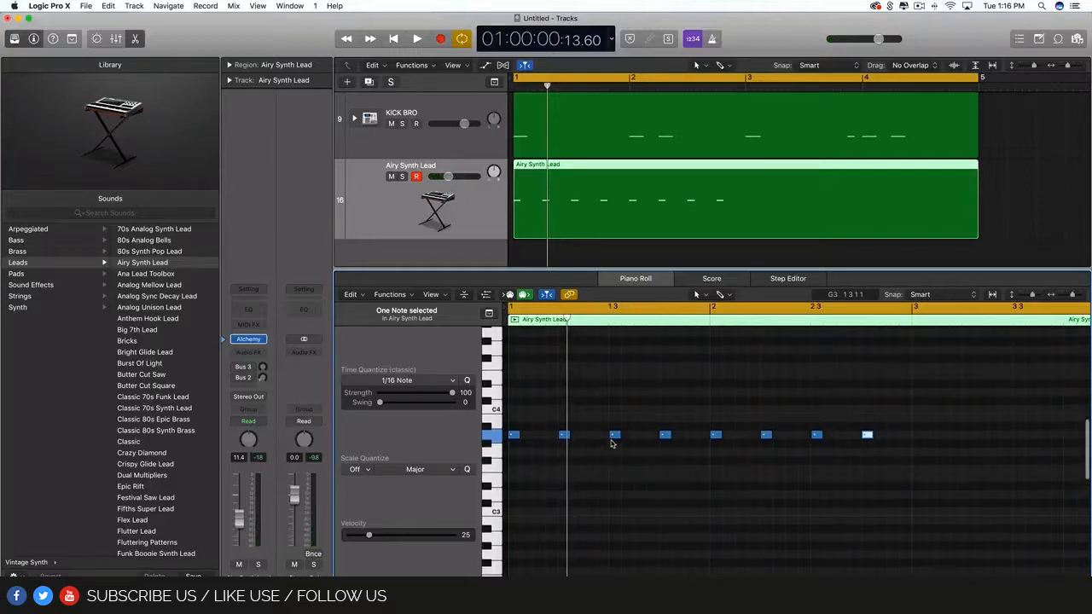
pyautogui.press('space')
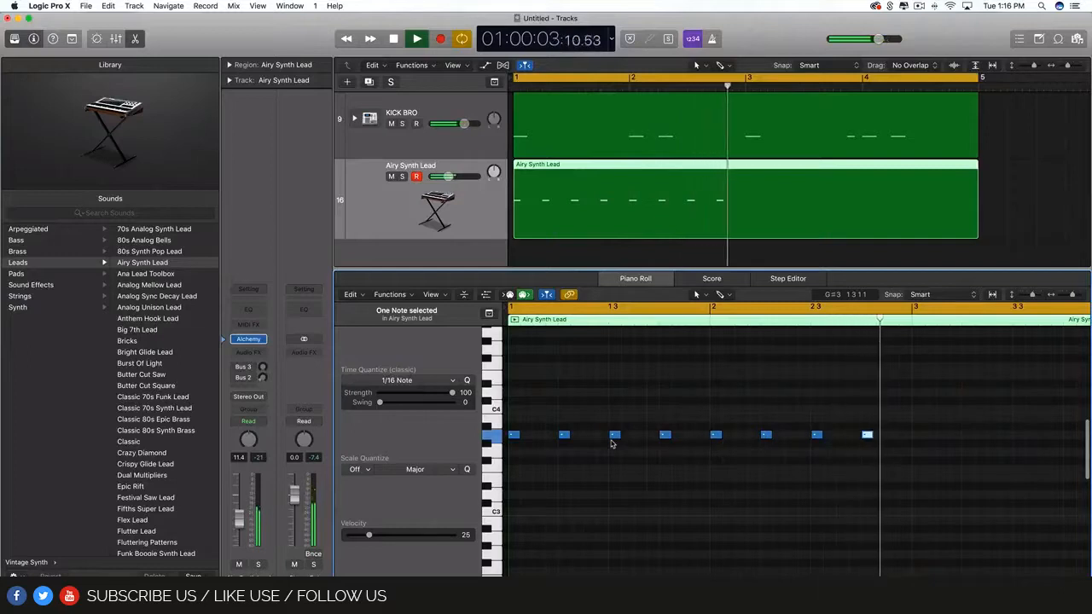
pyautogui.press('space')
pyautogui.click(880, 474)
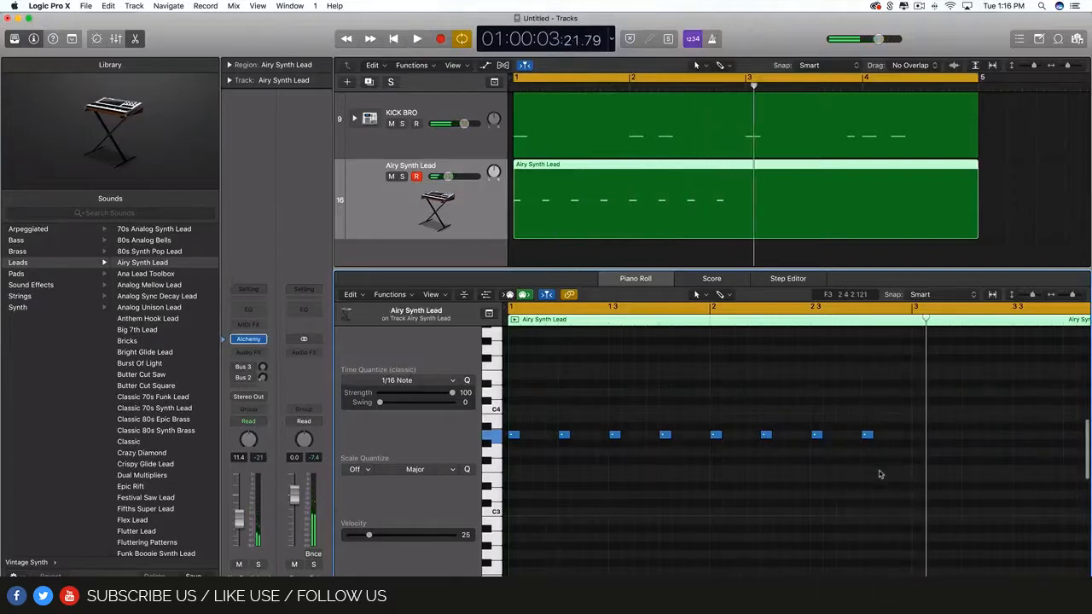
pyautogui.press('super+Left')
pyautogui.scroll(-3, 880, 474)
pyautogui.scroll(6, 744, 475)
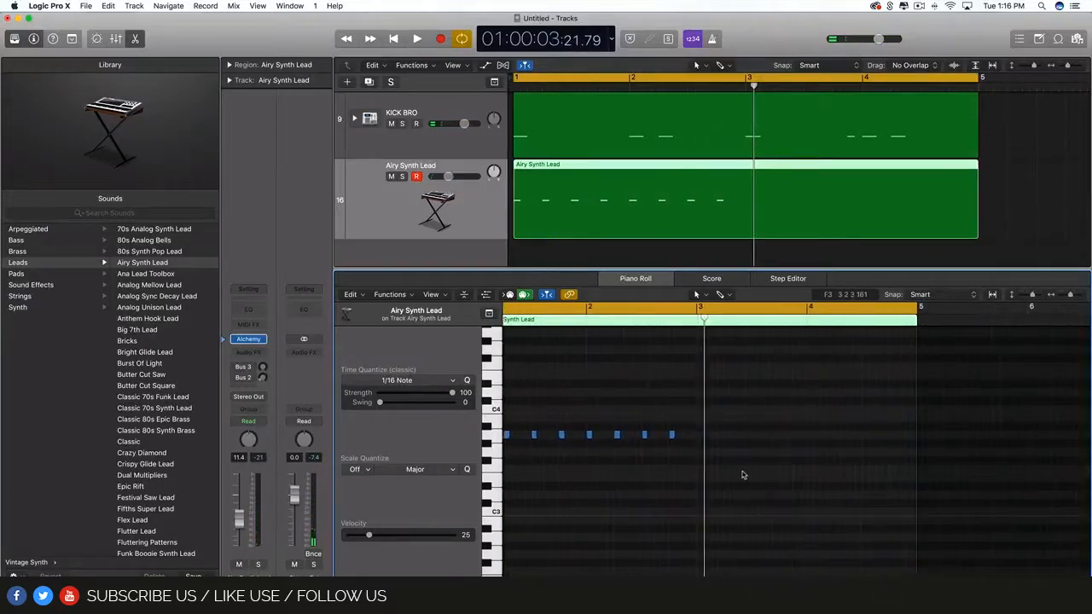
pyautogui.hscroll(-4, 743, 476)
pyautogui.press('space')
pyautogui.press('space')
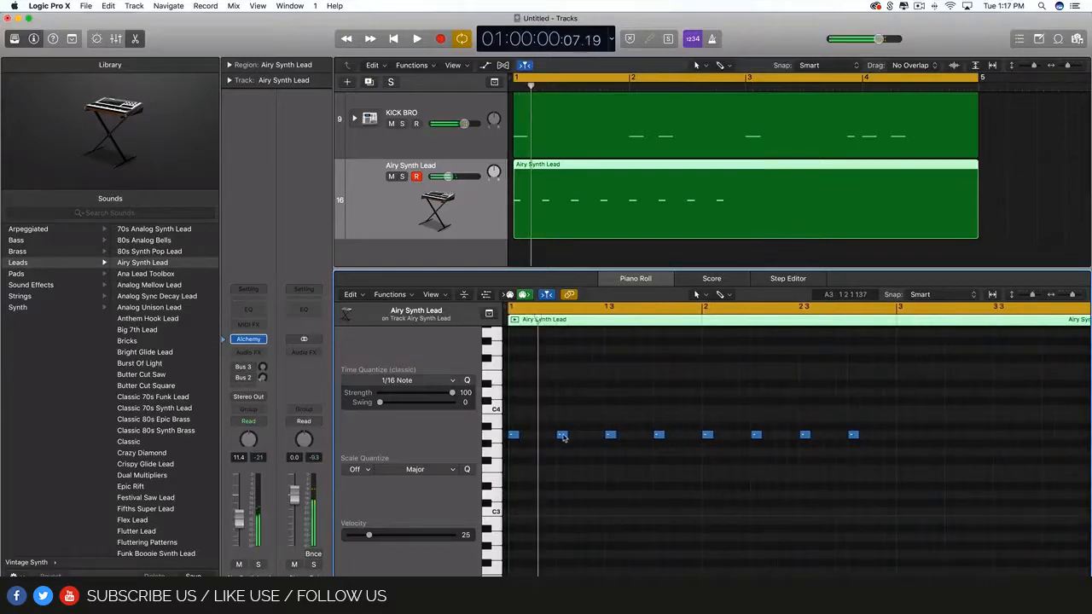
# Step: Raise the second note of bar 1 to C4 and the third to E4, playing the beat after each change
pyautogui.click(562, 436)
pyautogui.moveTo(563, 436); pyautogui.dragTo(562, 410)
pyautogui.press('space')
pyautogui.press('space')
pyautogui.moveTo(611, 435); pyautogui.dragTo(610, 375)
pyautogui.press('space')
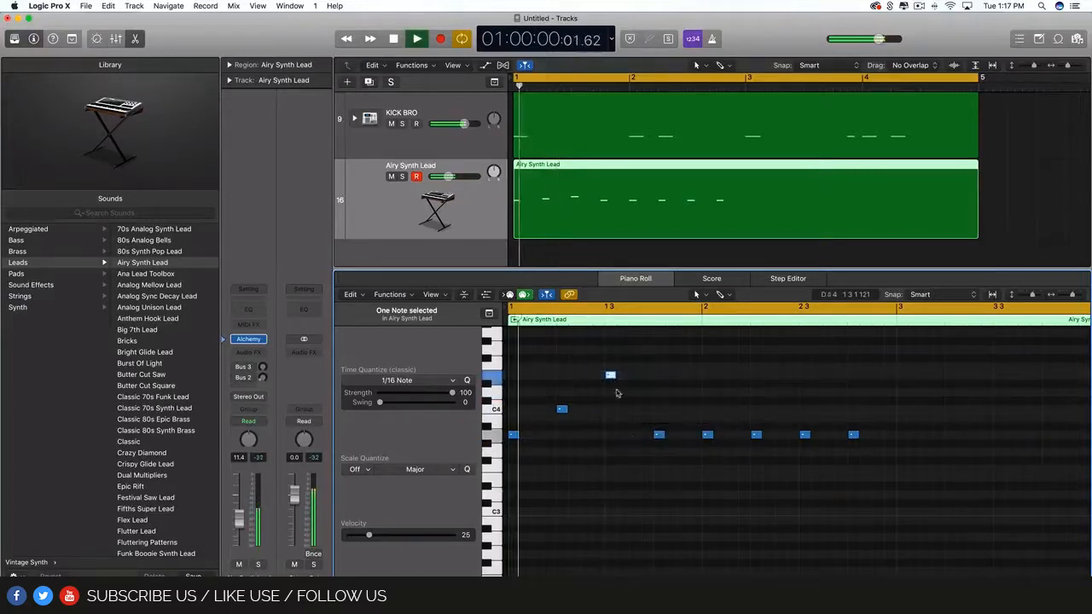
pyautogui.press('space')
# Step: Raise bar 1's fourth note and bar 2's second and fourth notes to C4, and bar 2's third note to B3
pyautogui.click(659, 435)
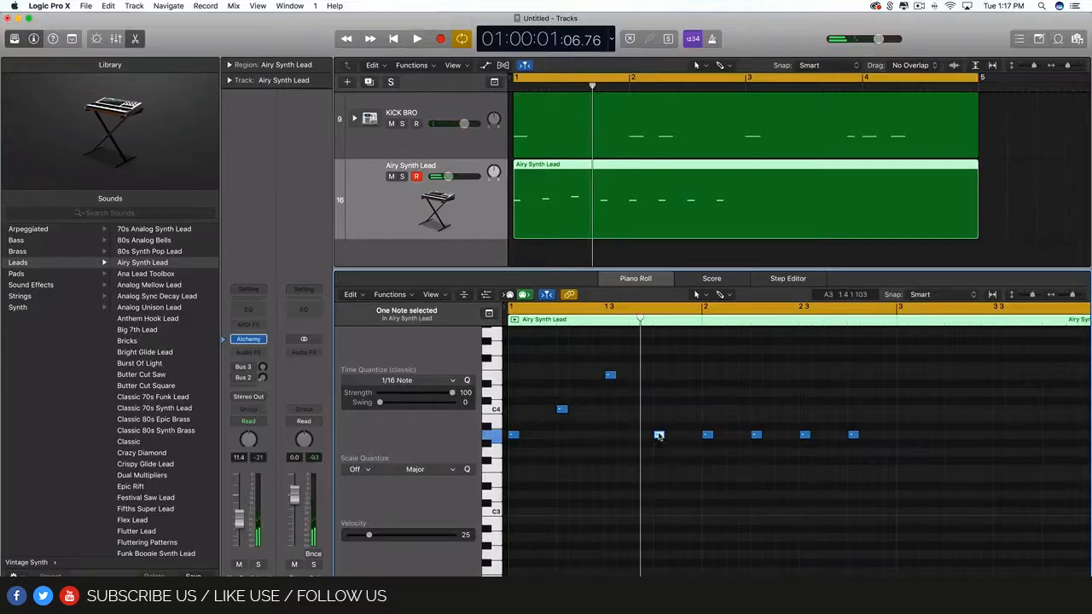
pyautogui.moveTo(659, 435); pyautogui.dragTo(658, 411)
pyautogui.press('space')
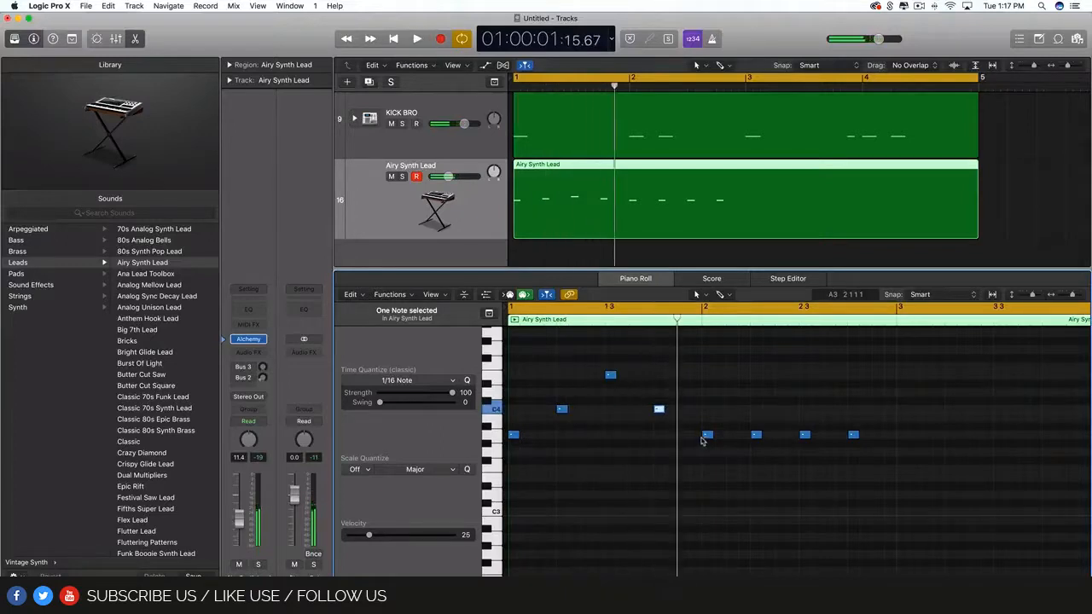
pyautogui.click(703, 436)
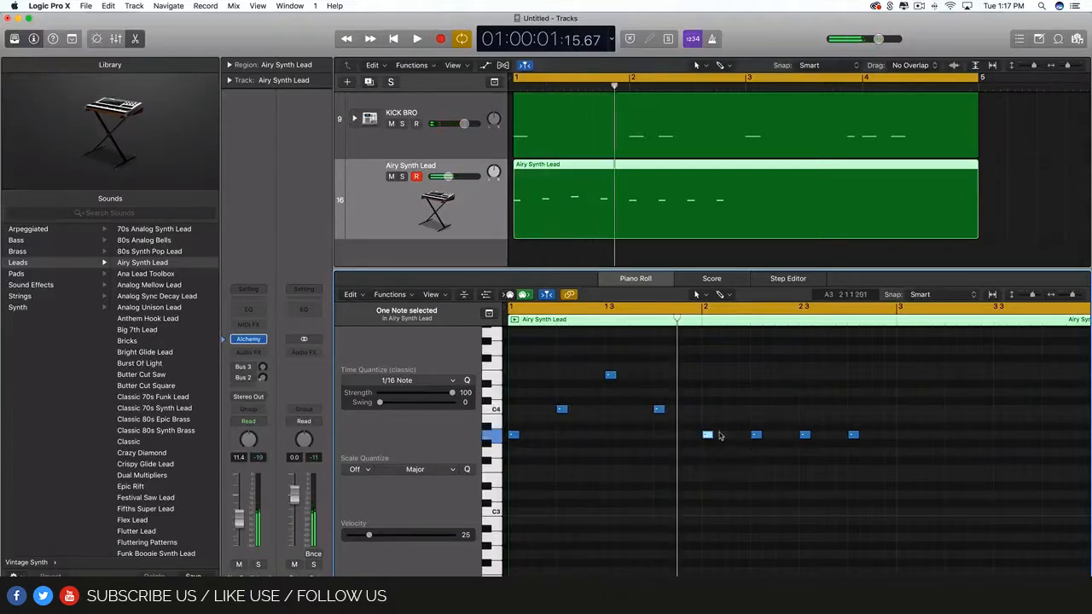
pyautogui.click(742, 434)
pyautogui.moveTo(757, 435); pyautogui.dragTo(853, 410)
pyautogui.click(842, 486)
# Step: Select all eight notes of the melody and repeat them into bars 3 and 4
pyautogui.scroll(-3, 841, 489)
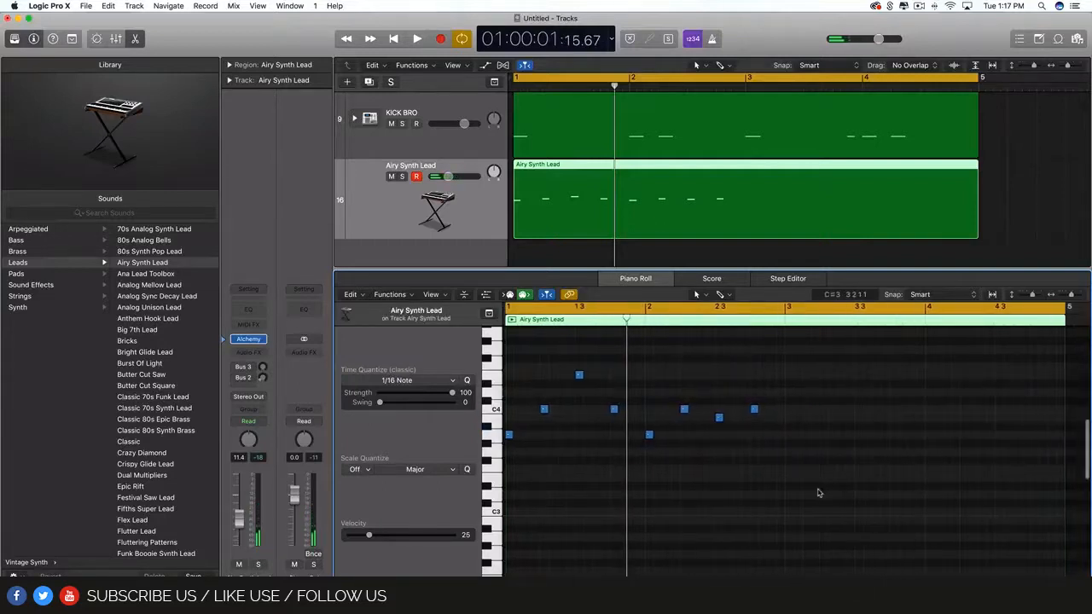
pyautogui.moveTo(859, 486); pyautogui.dragTo(491, 350)
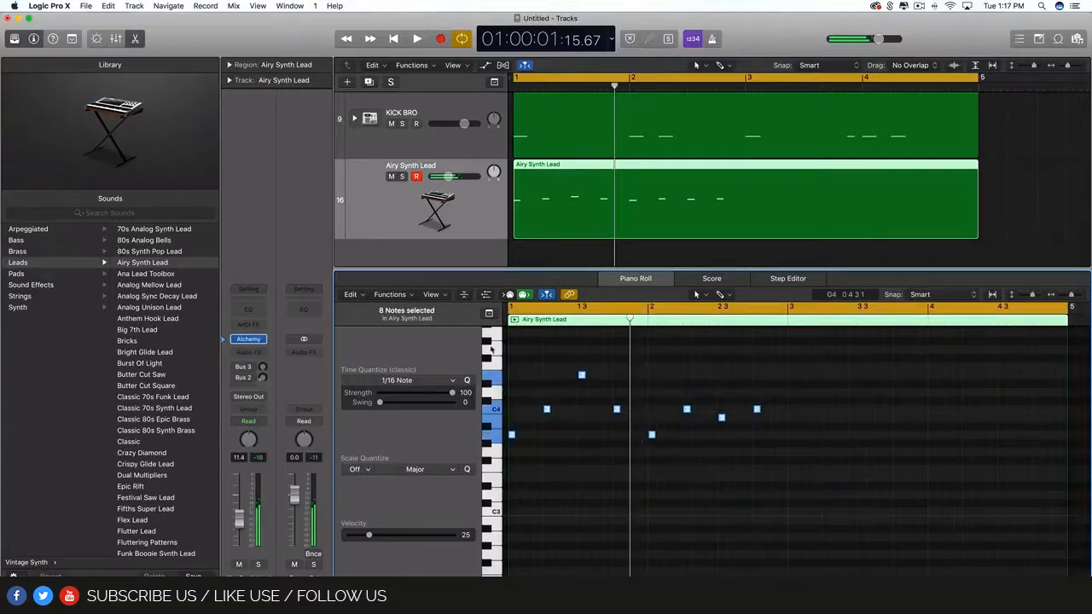
pyautogui.press('super+r')
pyautogui.click(736, 501)
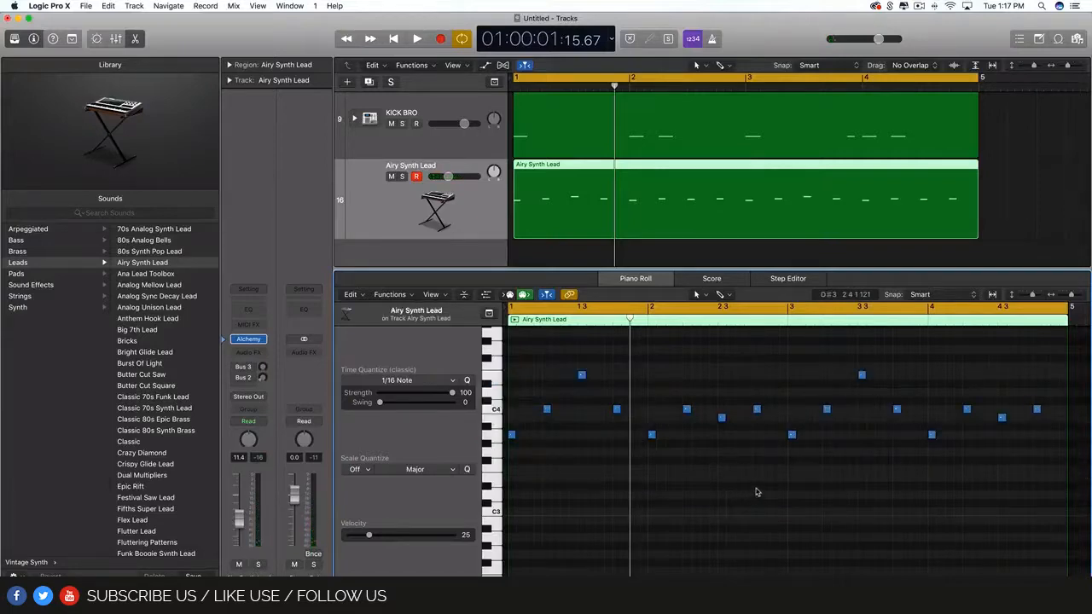
# Step: Play the full melody with the beat and lower the Airy Synth Lead track's volume to -16.4 dB
pyautogui.press('space')
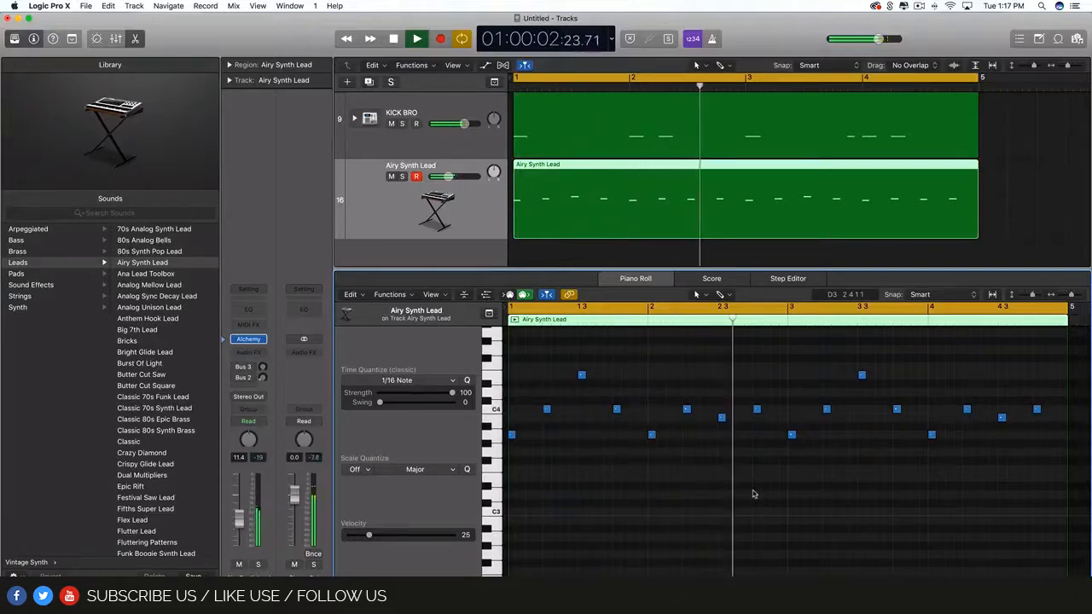
pyautogui.press('super+Left')
pyautogui.press('super+Left')
pyautogui.press('super+Left')
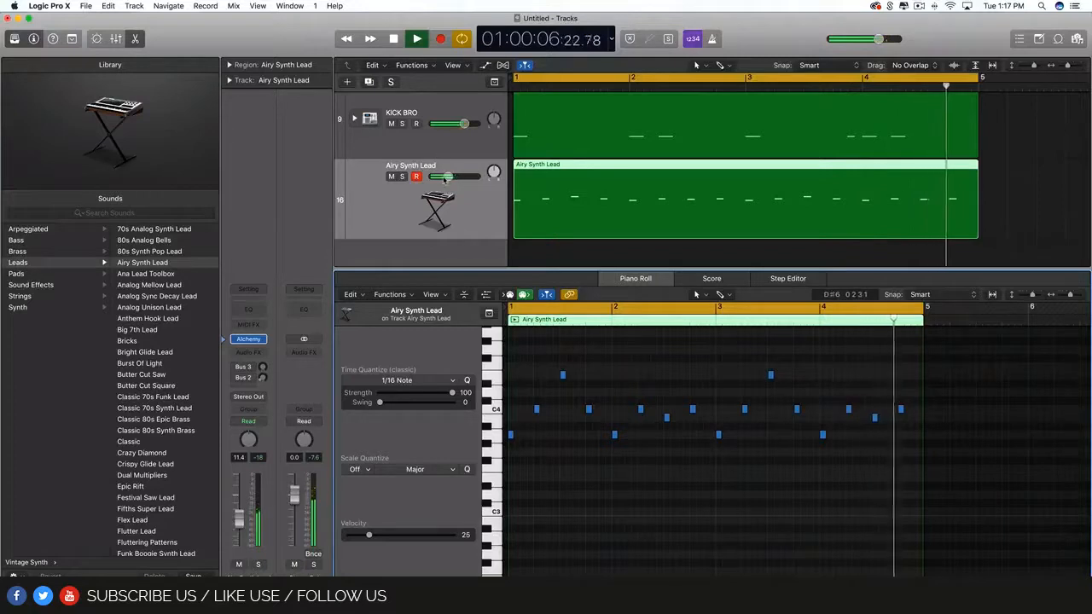
pyautogui.moveTo(448, 176); pyautogui.dragTo(442, 177)
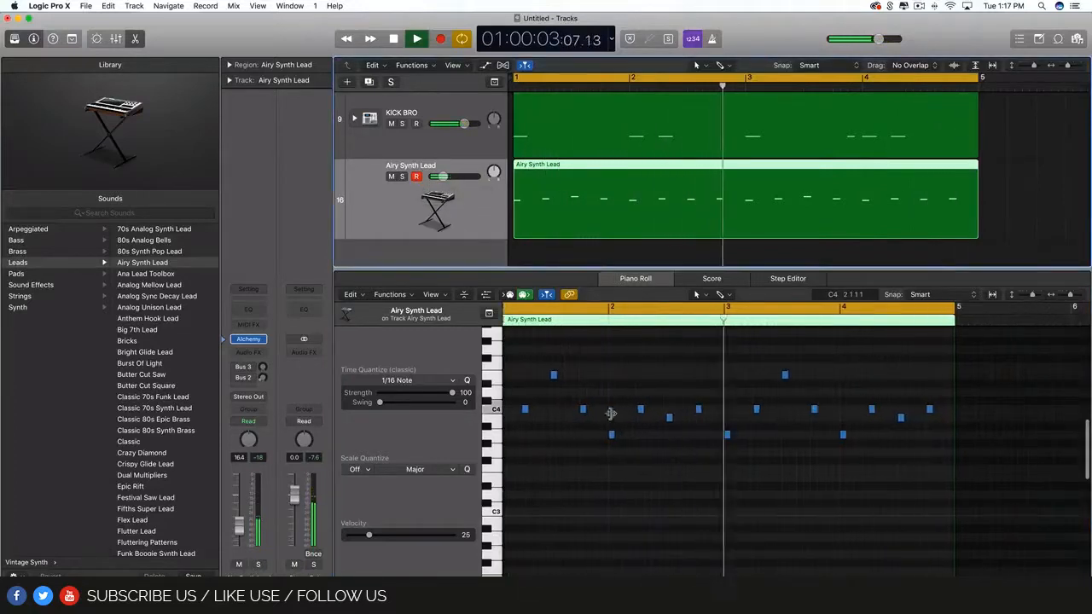
pyautogui.press('super+Right')
pyautogui.press('super+Right')
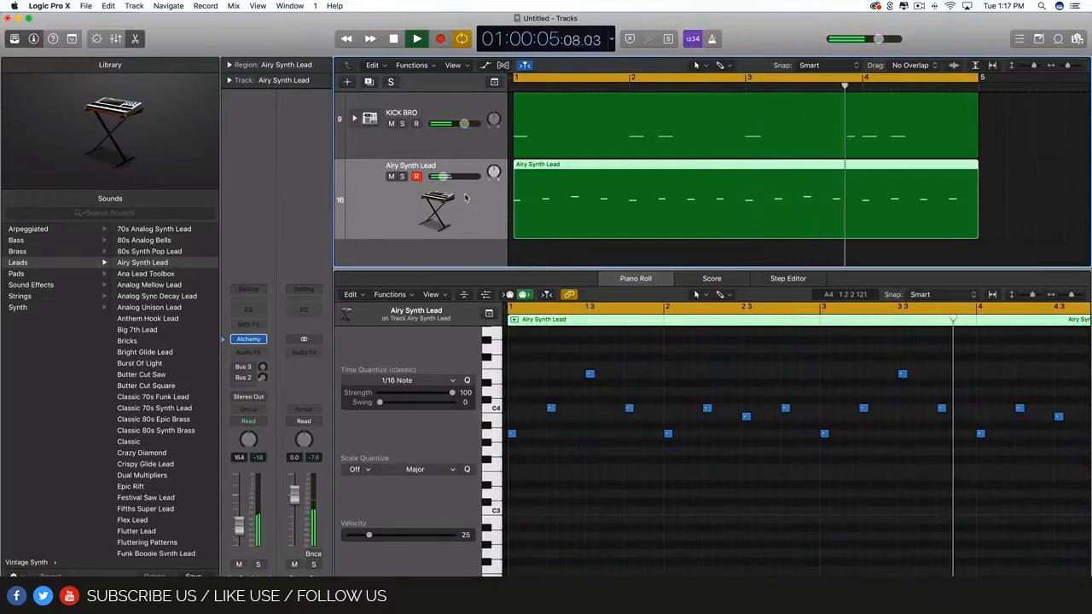
pyautogui.press('space')
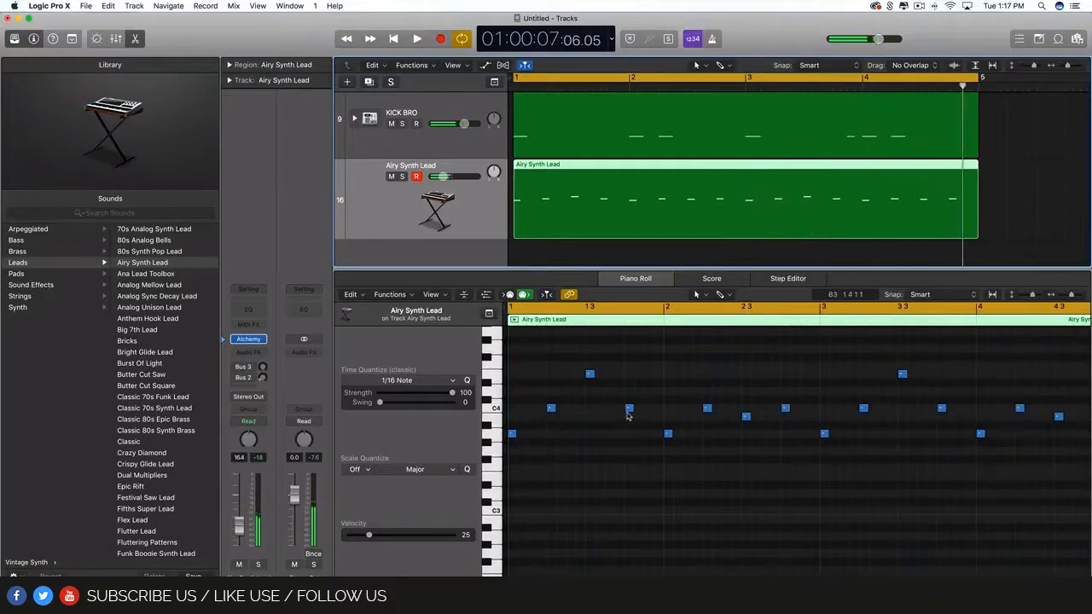
# Step: Insert a stereo PlatinumVerb reverb on the Airy Synth Lead track
pyautogui.scroll(1, 626, 414)
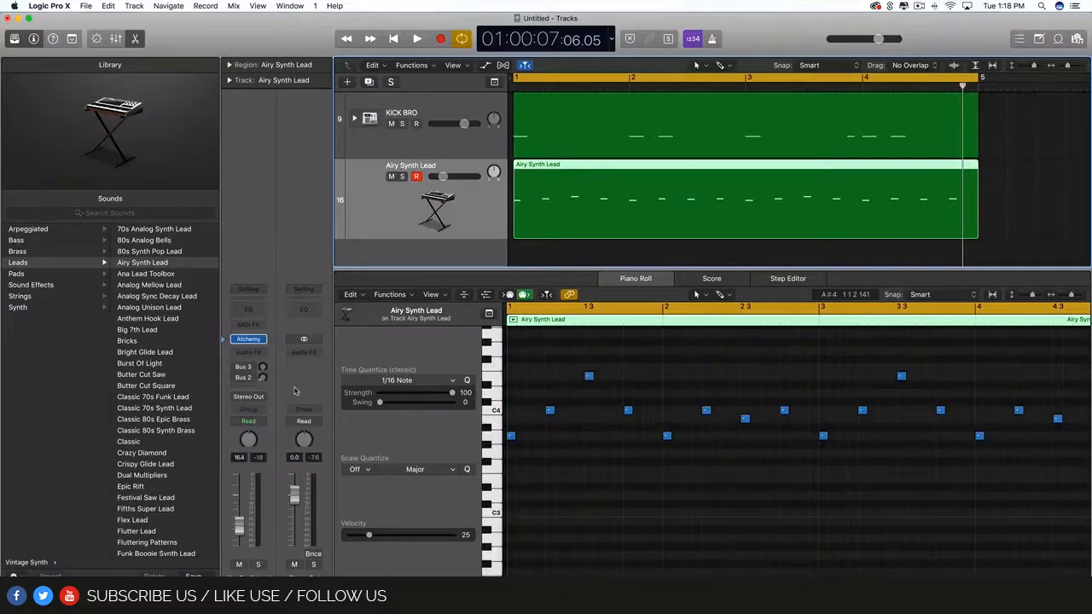
pyautogui.click(262, 355)
pyautogui.moveTo(277, 465)
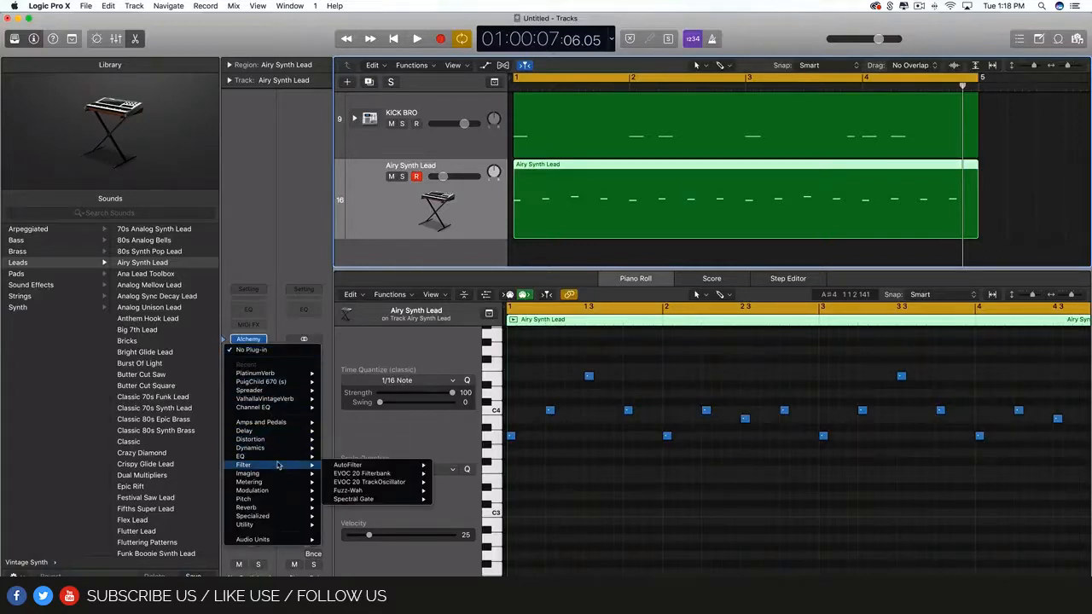
pyautogui.click(253, 352)
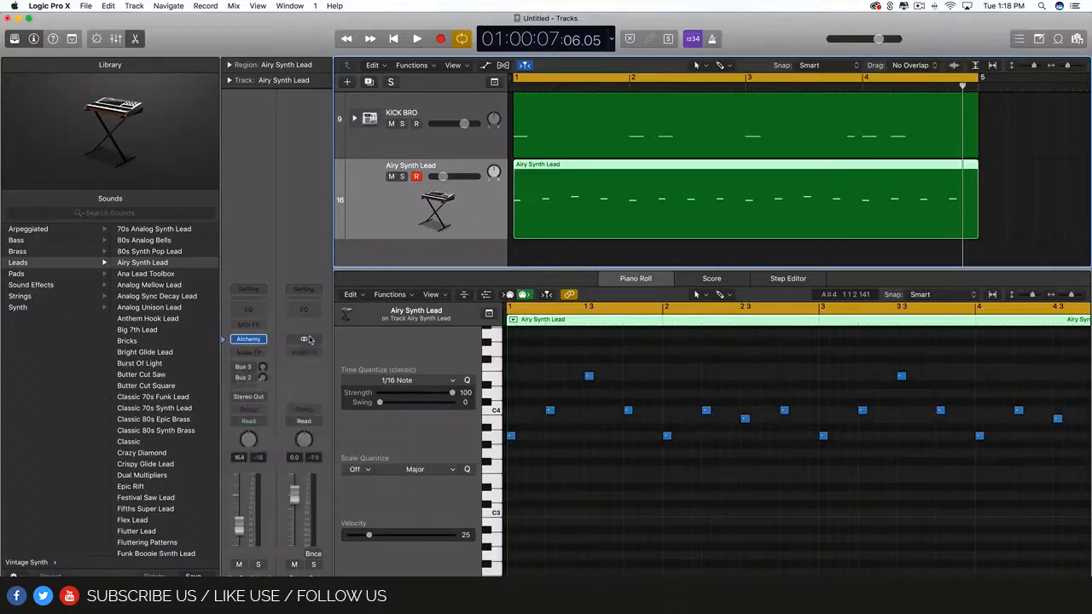
pyautogui.click(255, 353)
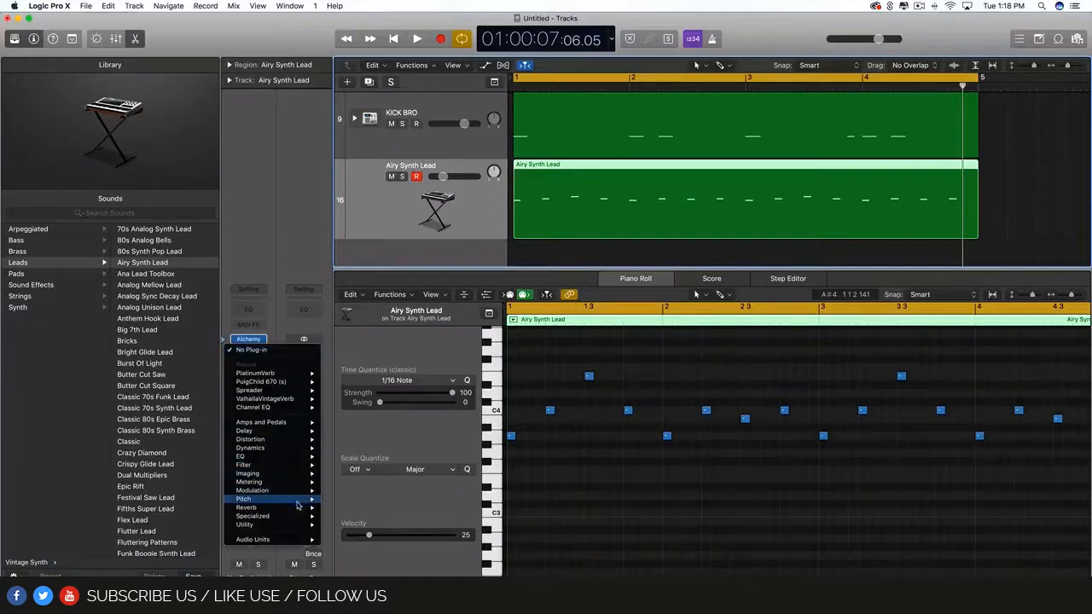
pyautogui.moveTo(300, 508)
pyautogui.moveTo(352, 516)
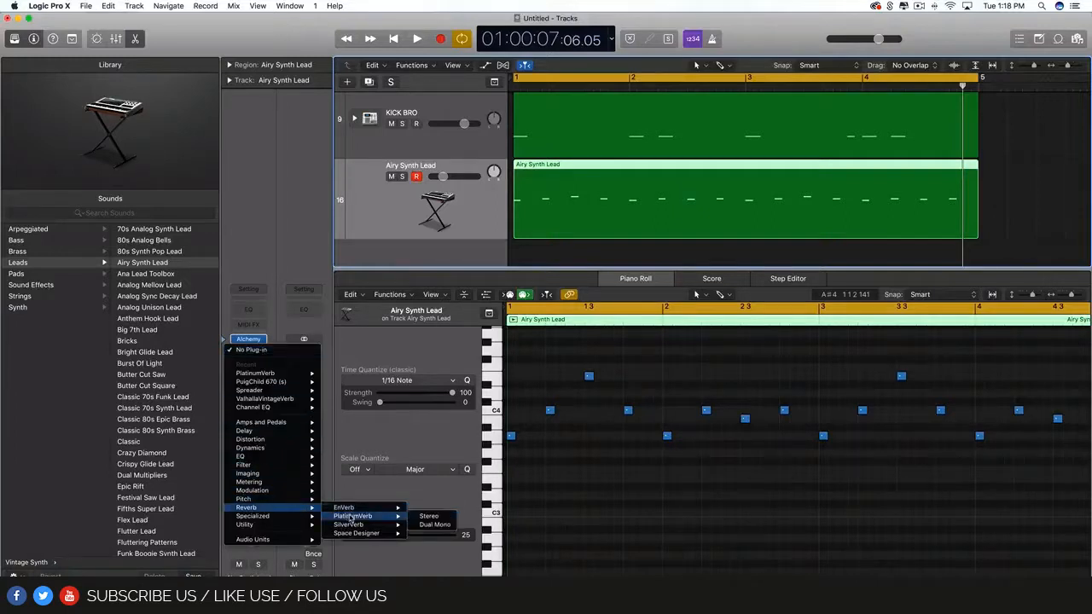
pyautogui.click(430, 518)
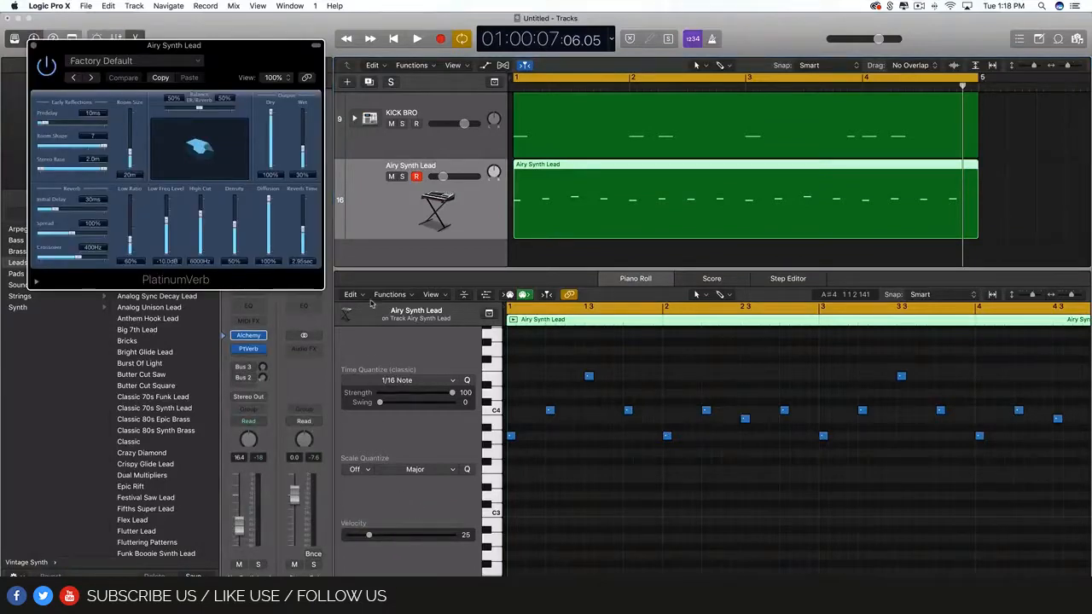
# Step: Solo the Airy Synth Lead track and raise the PlatinumVerb wet level to 88% while listening to the melody
pyautogui.moveTo(271, 112)
pyautogui.mouseDown()
pyautogui.moveTo(271, 125)
pyautogui.moveTo(269, 110)
pyautogui.mouseUp()
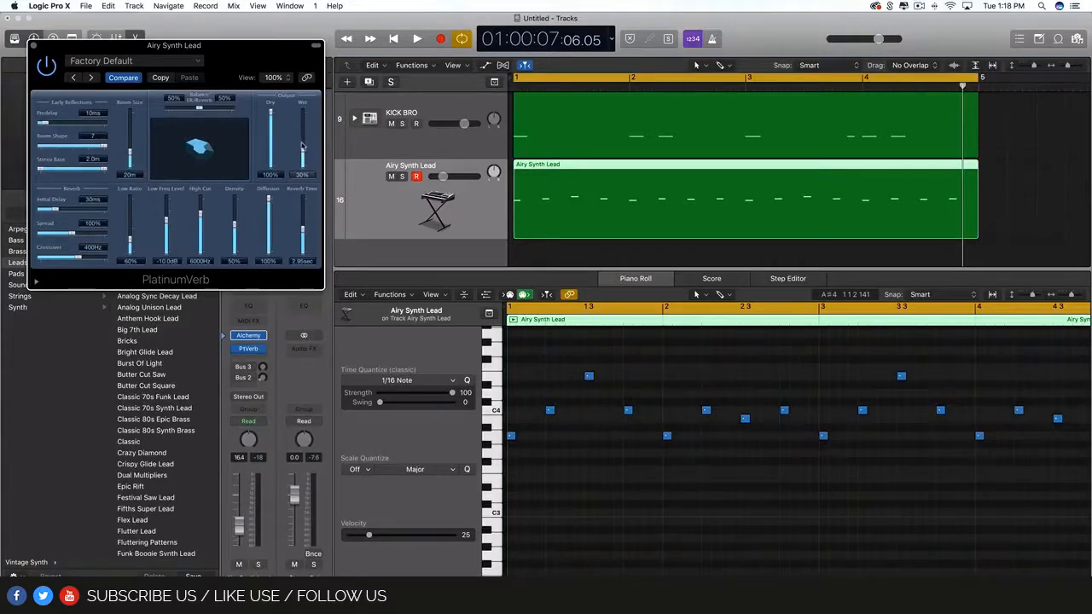
pyautogui.click(402, 175)
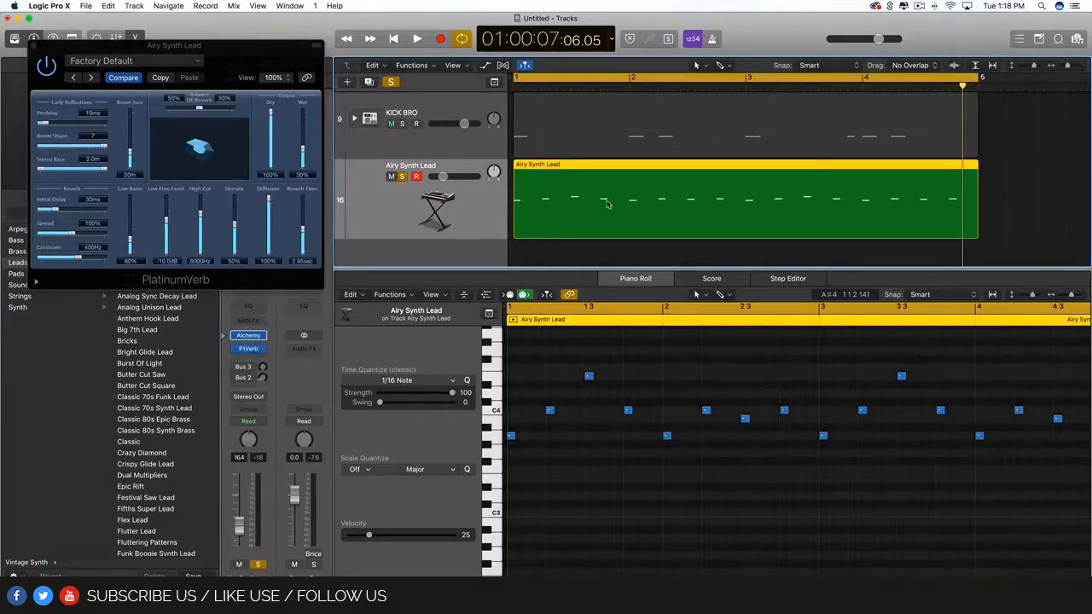
pyautogui.press('space')
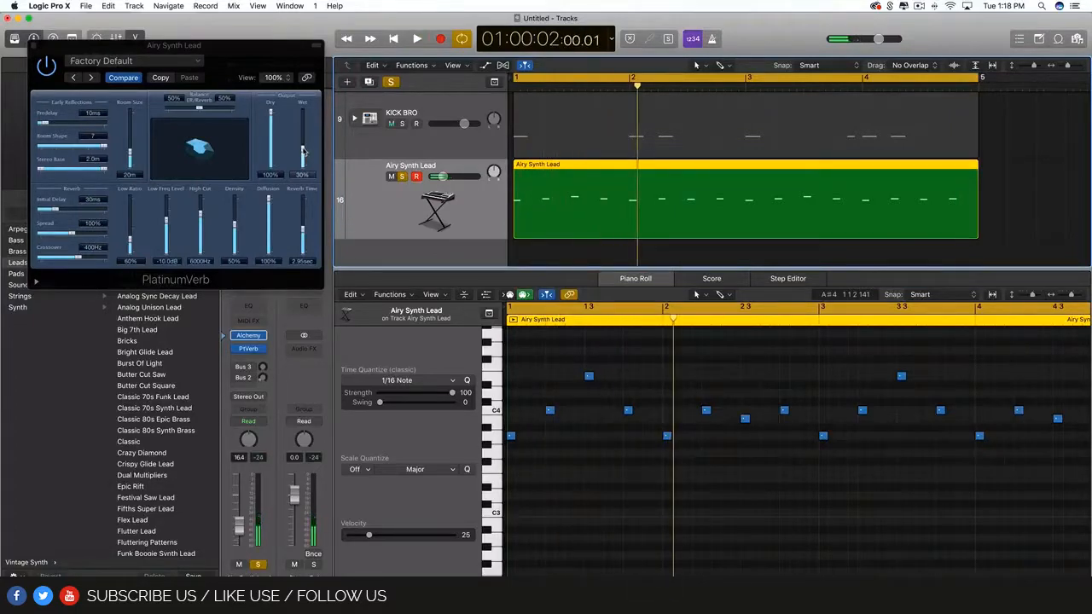
pyautogui.moveTo(303, 151); pyautogui.dragTo(303, 124)
pyautogui.press('space')
pyautogui.press('space')
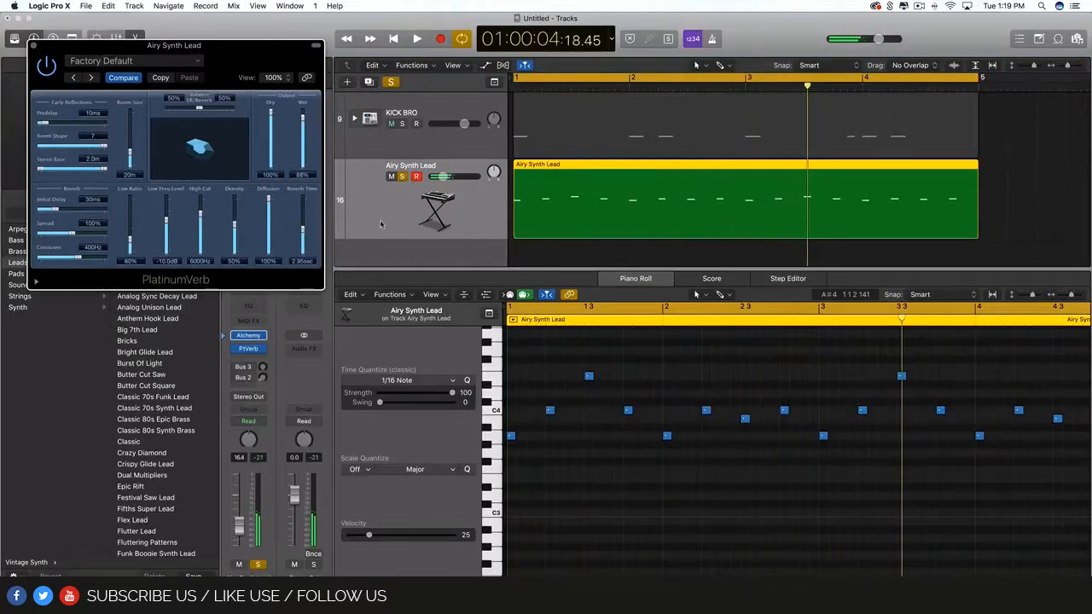
pyautogui.press('space')
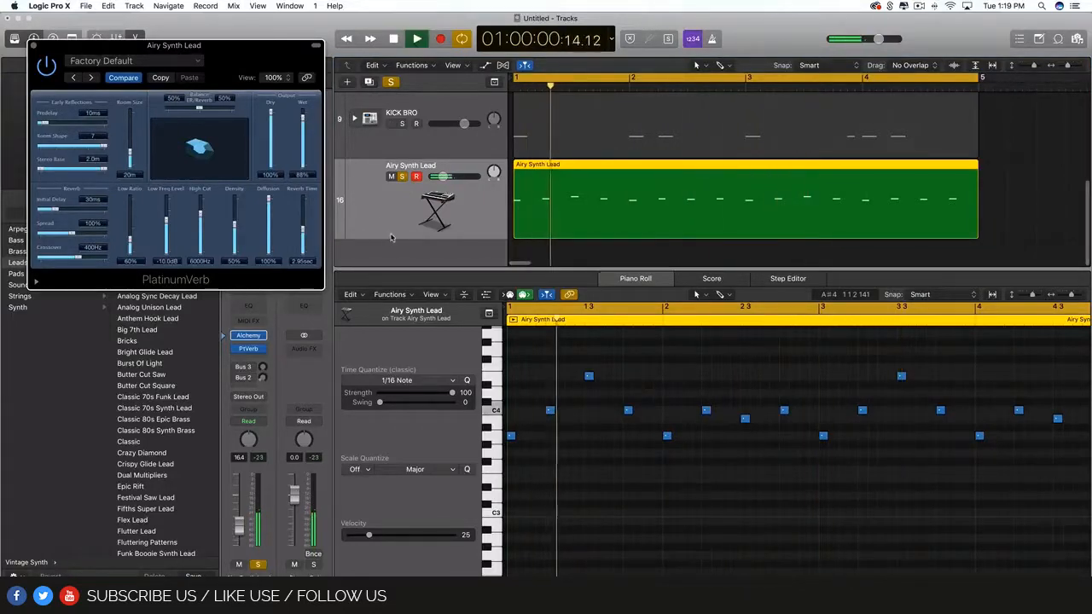
pyautogui.press('space')
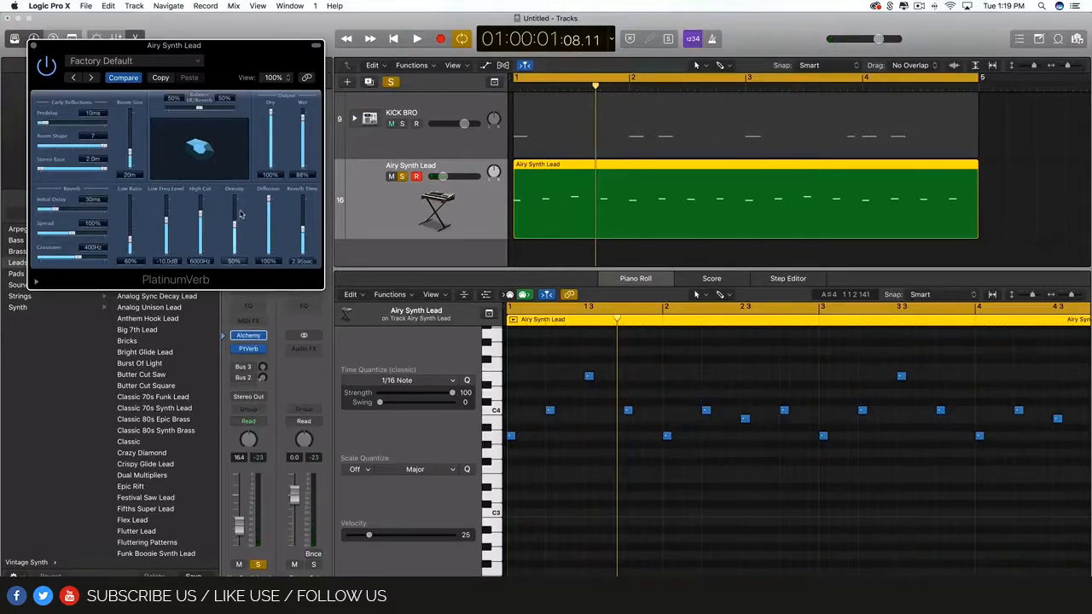
# Step: Set the PlatinumVerb room size to 132 m and the reverb time to 4.70 sec, and play the soloed melody
pyautogui.moveTo(130, 154); pyautogui.dragTo(131, 121)
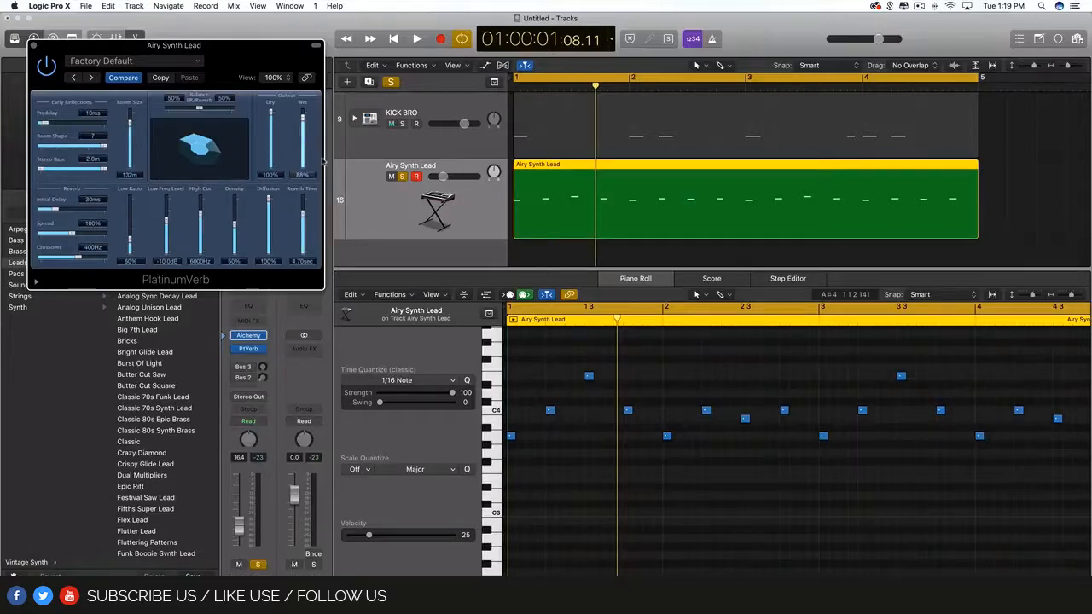
pyautogui.press('Return')
pyautogui.press('space')
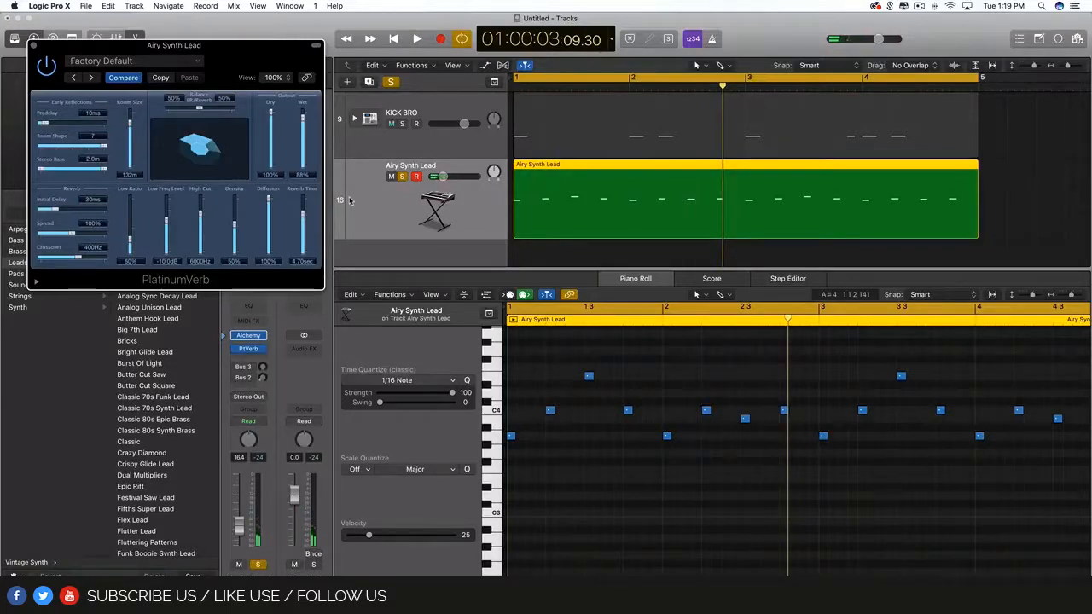
# Step: Lower the PlatinumVerb wet level to 47% and play the soloed melody
pyautogui.moveTo(307, 141); pyautogui.dragTo(303, 141)
pyautogui.press('space')
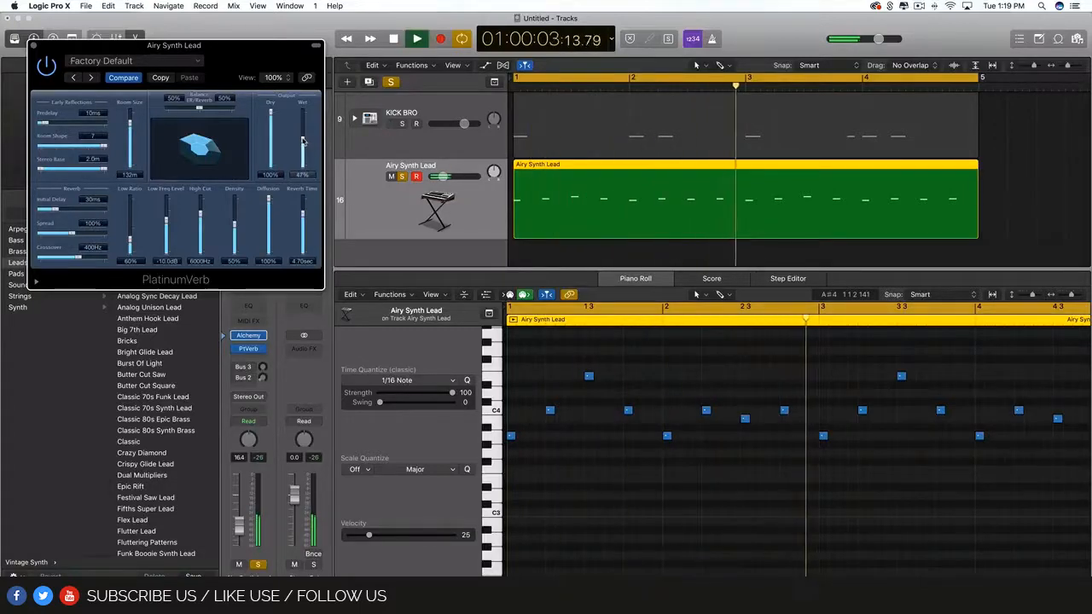
pyautogui.press('space')
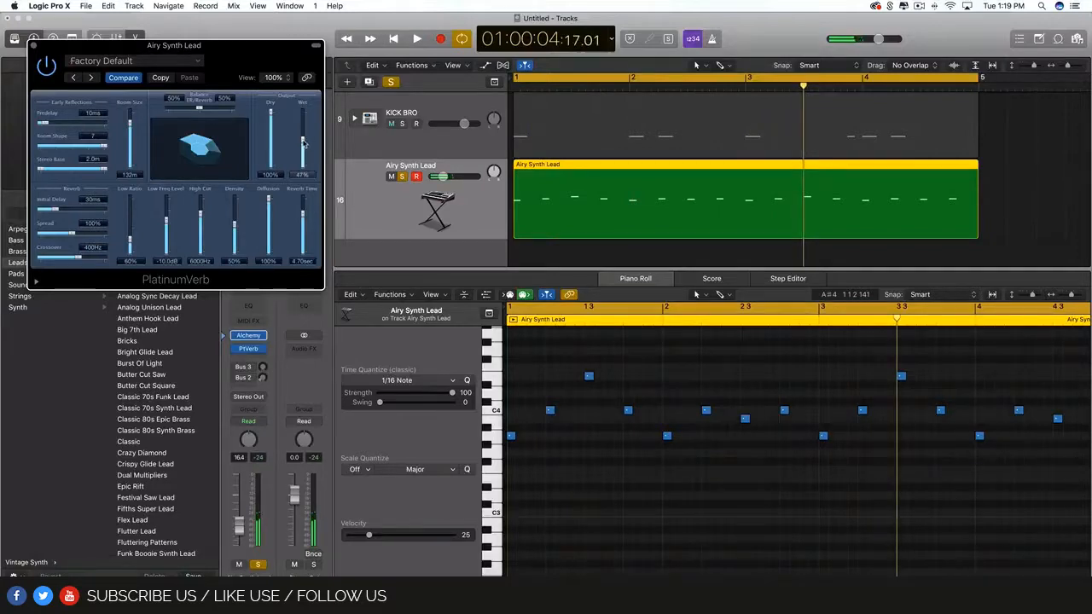
# Step: Raise the PlatinumVerb wet level to 100% and compare the soloed melody with the reverb switched on and off
pyautogui.moveTo(304, 143); pyautogui.dragTo(303, 107)
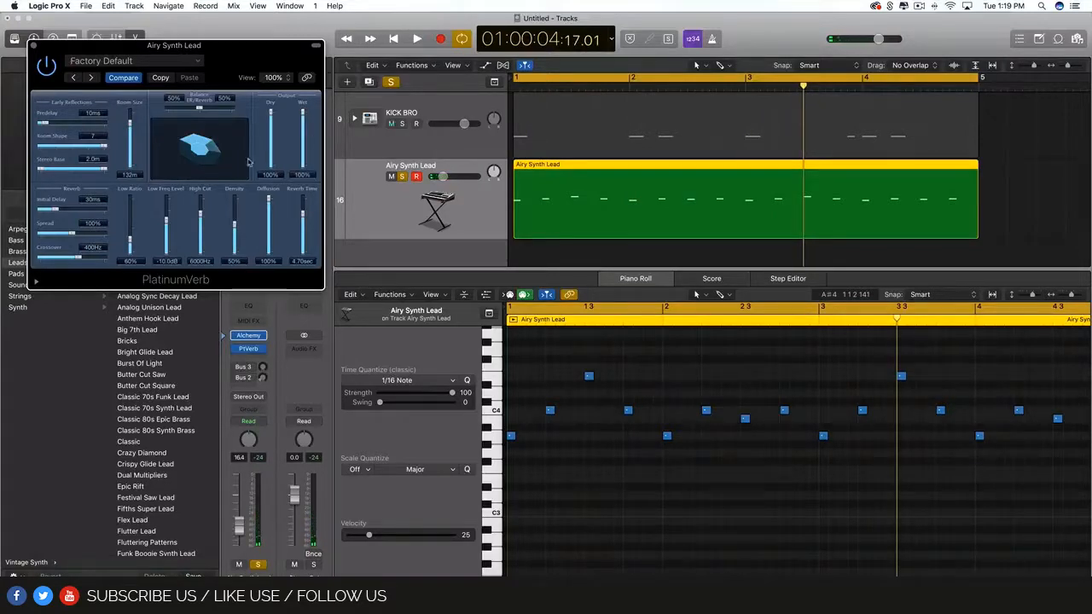
pyautogui.press('space')
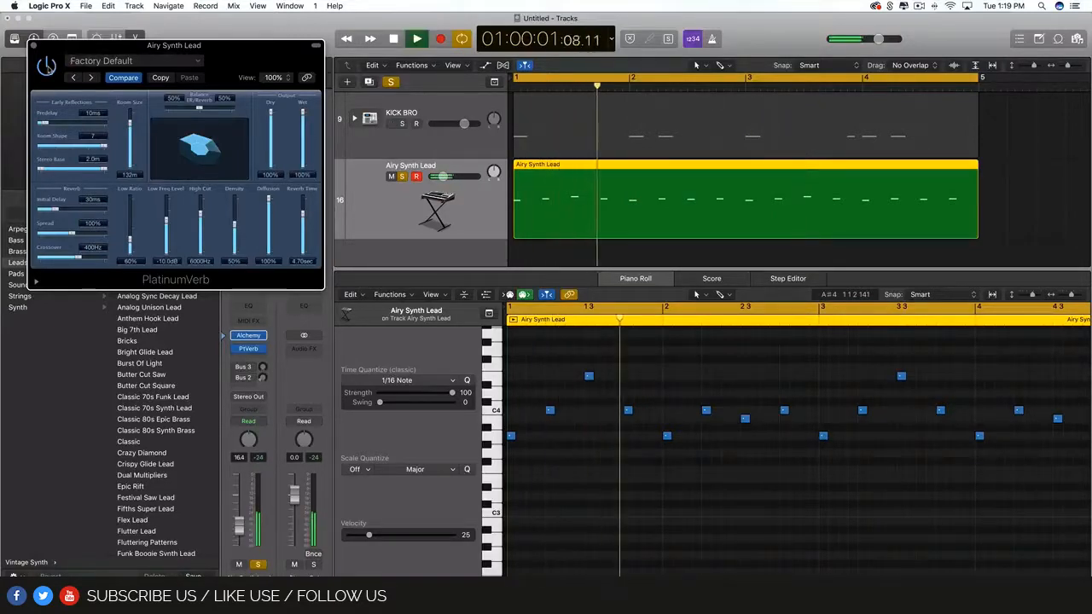
pyautogui.press('space')
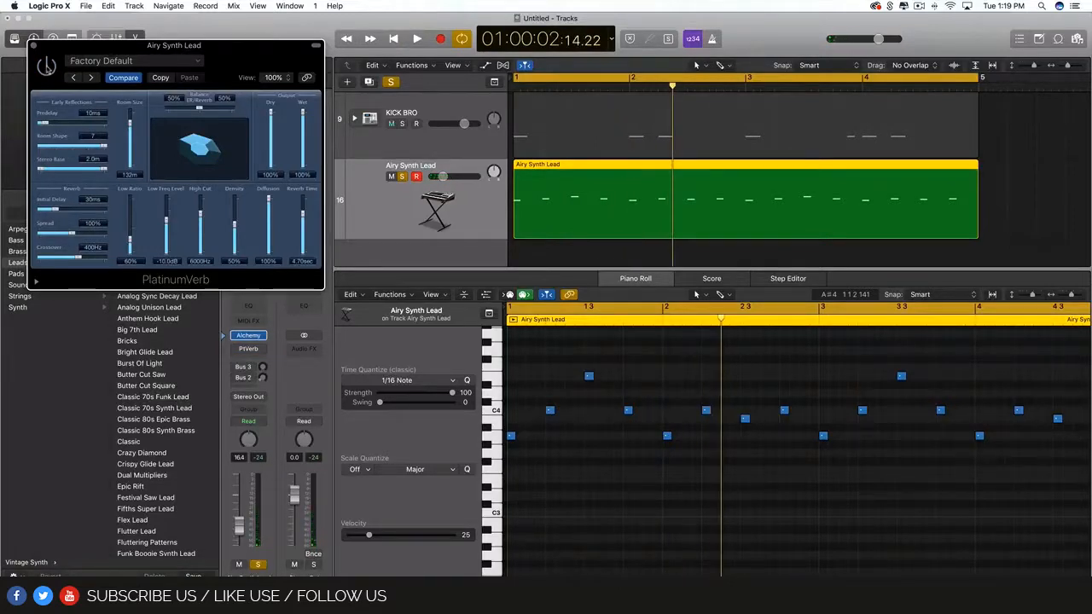
pyautogui.press('space')
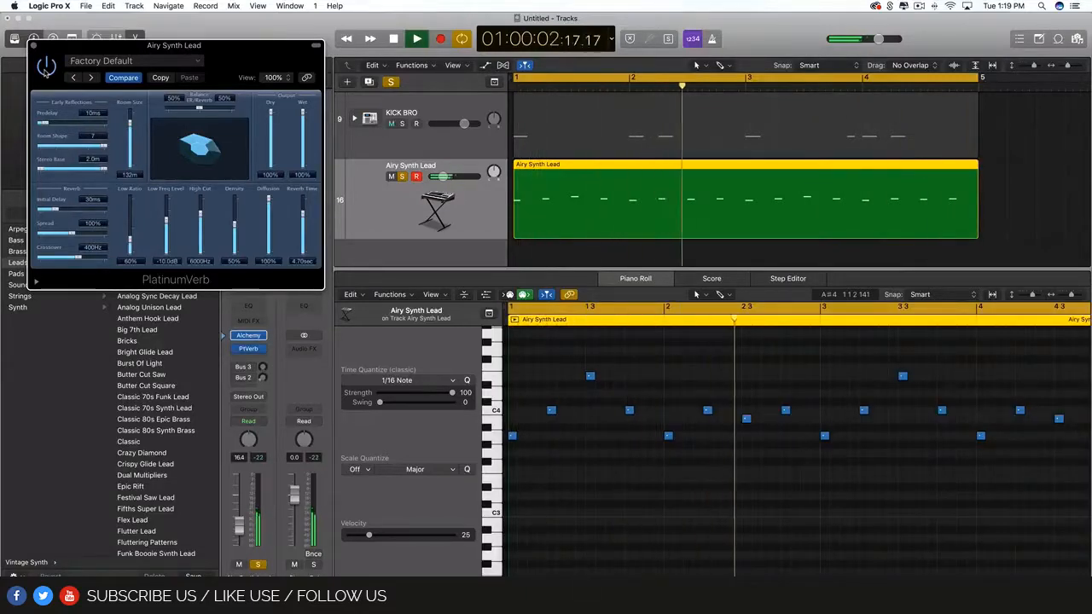
pyautogui.press('space')
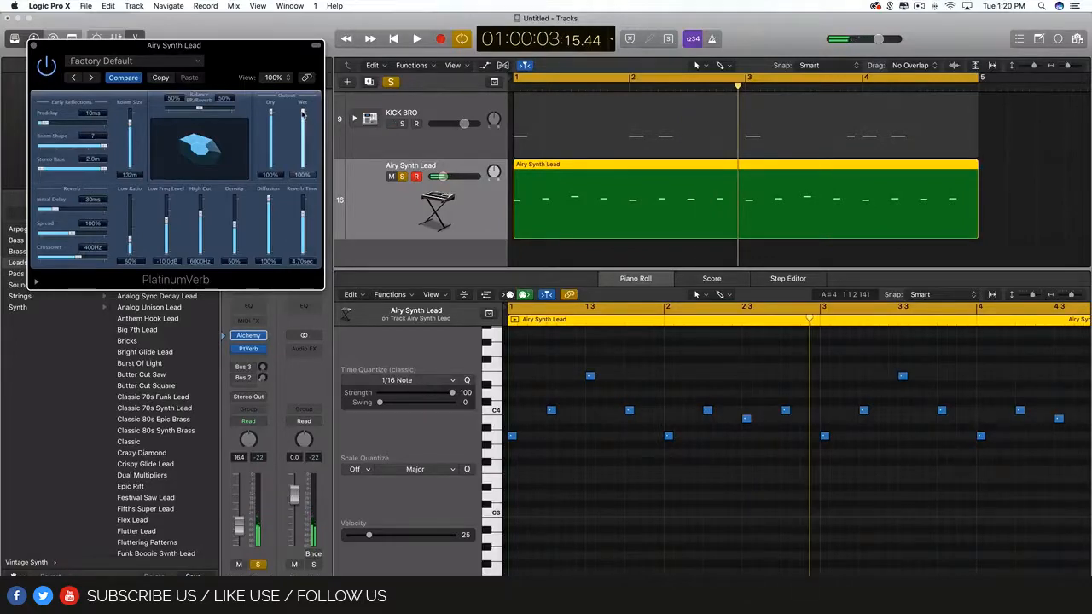
# Step: Set the PlatinumVerb wet level to 47%, play the soloed melody and close the reverb window
pyautogui.moveTo(303, 113); pyautogui.dragTo(304, 143)
pyautogui.press('space')
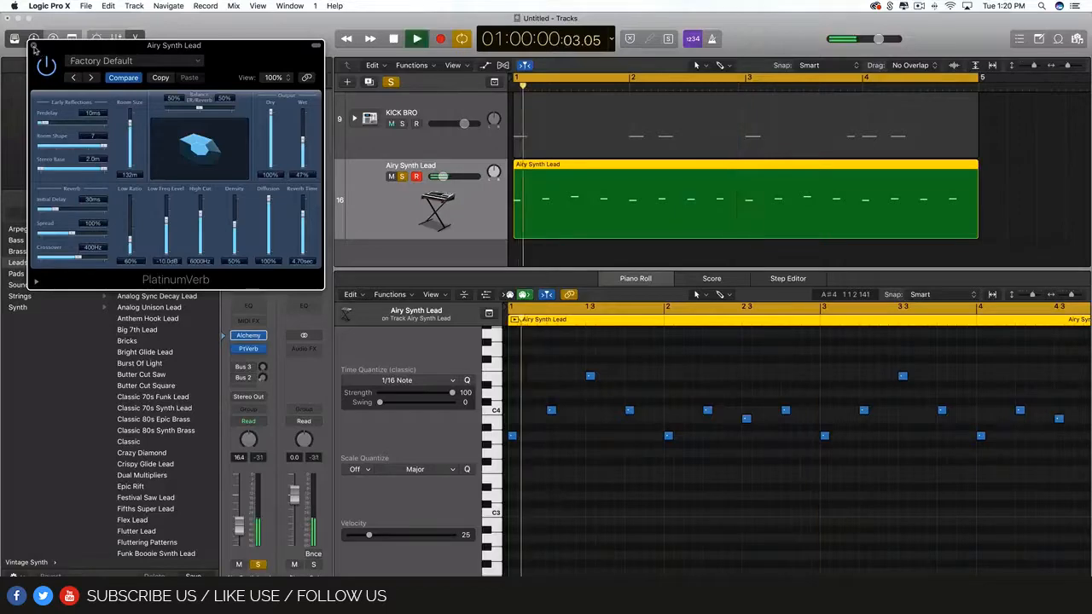
pyautogui.click(35, 46)
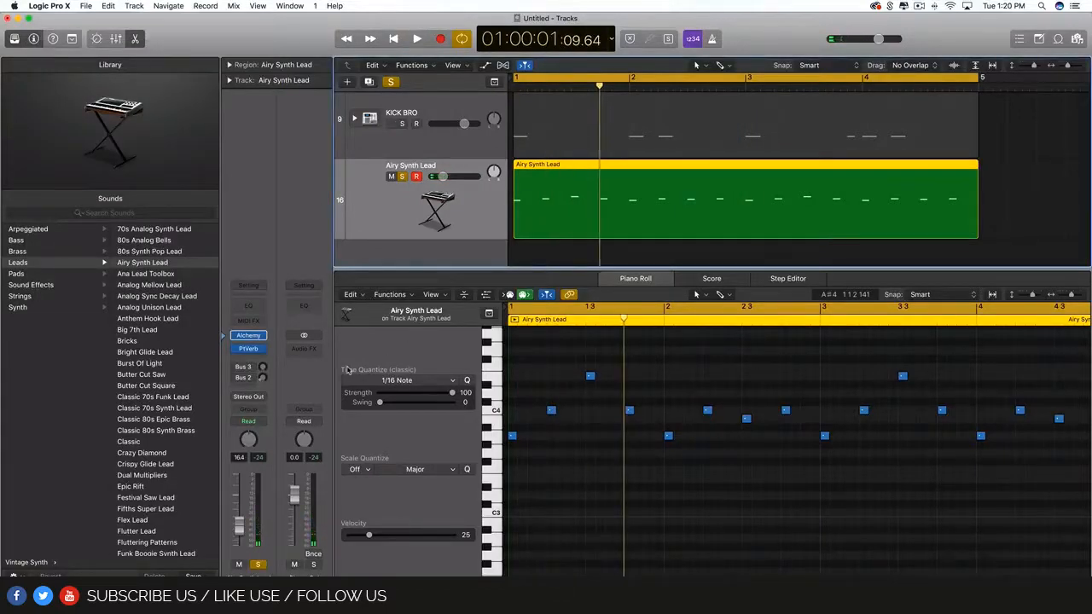
# Step: Insert a stereo Stereo Delay after the PlatinumVerb on the Airy Synth Lead track
pyautogui.click(256, 357)
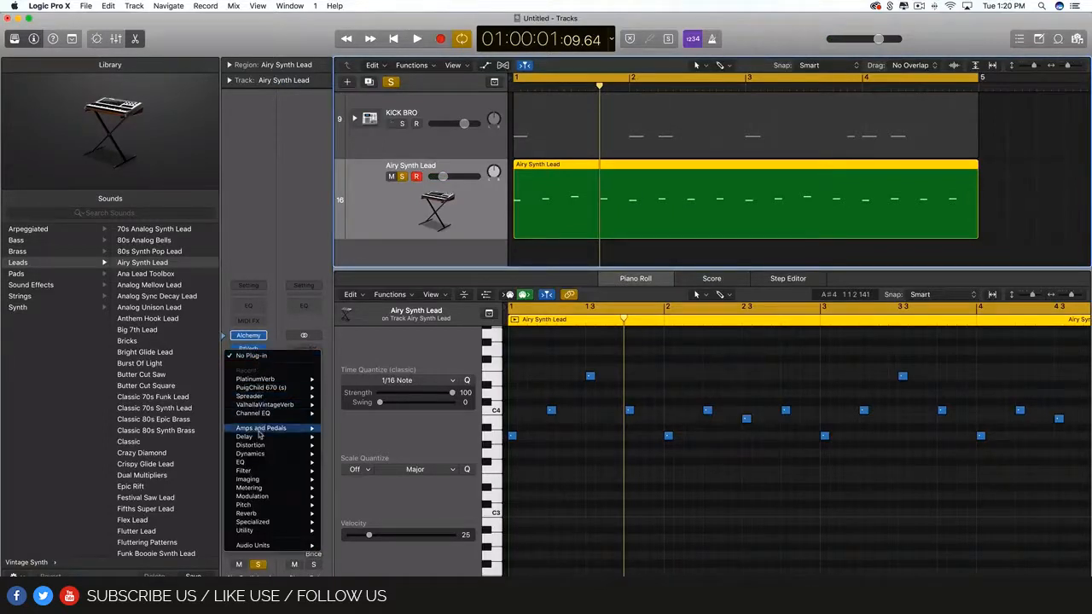
pyautogui.moveTo(258, 438)
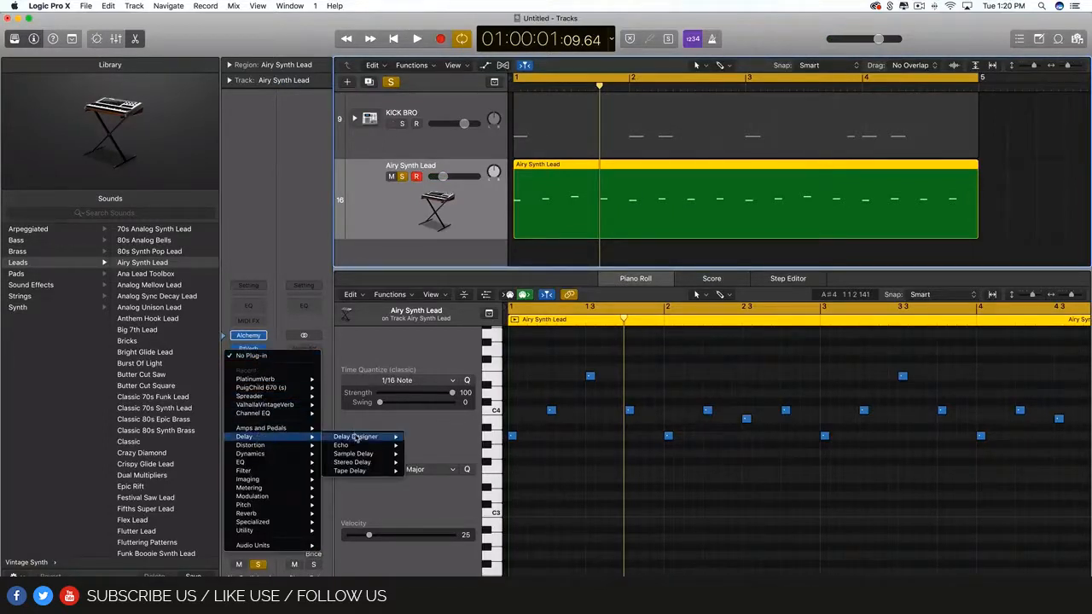
pyautogui.moveTo(359, 455)
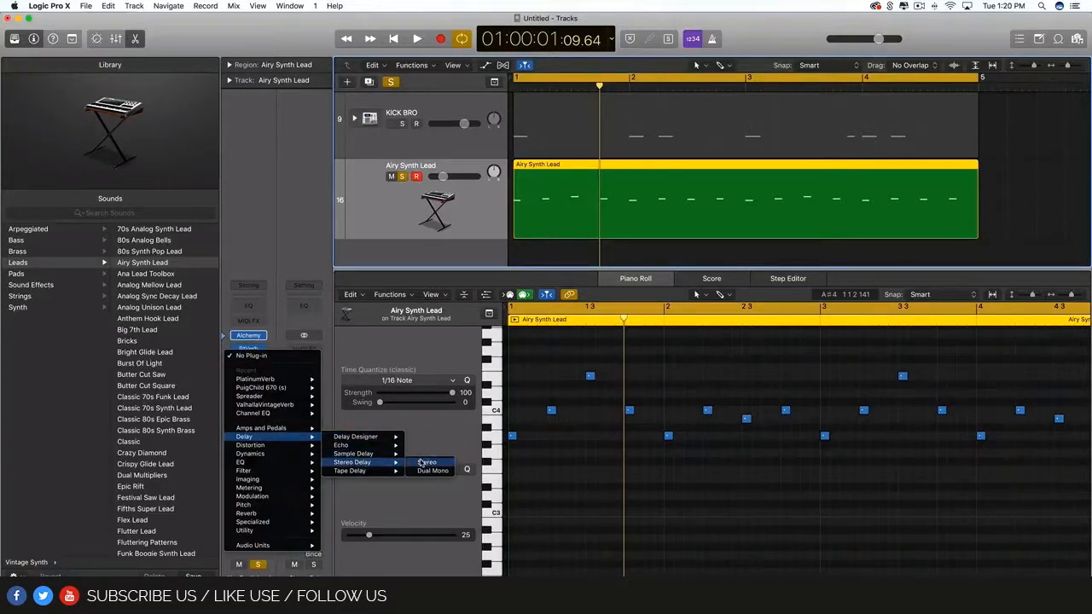
pyautogui.click(427, 463)
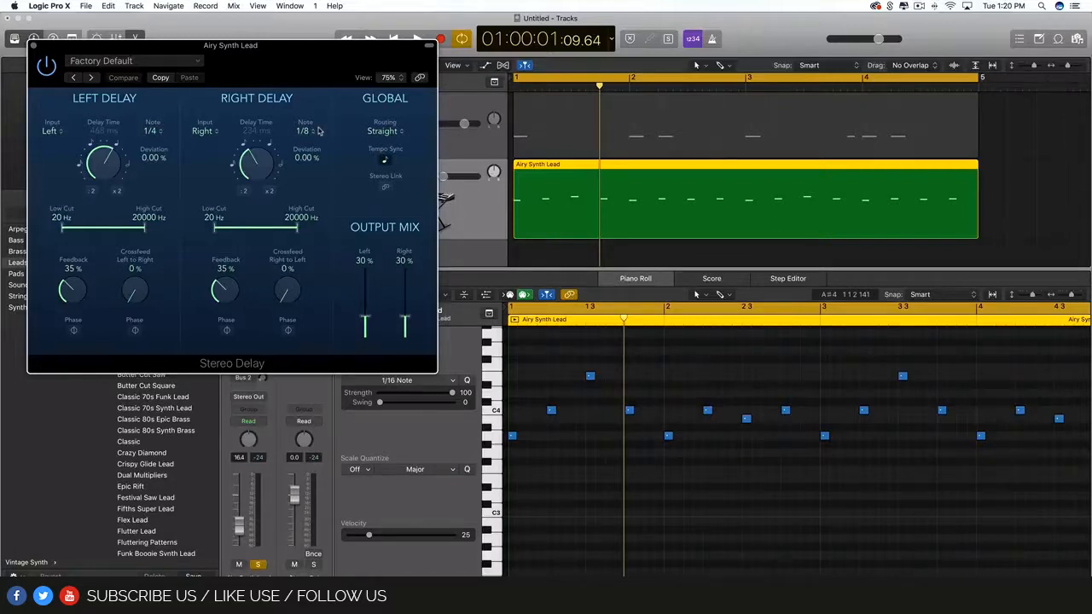
# Step: Load the 1/2 Note Swing preset in the Stereo Delay and play the soloed melody from the start
pyautogui.click(182, 63)
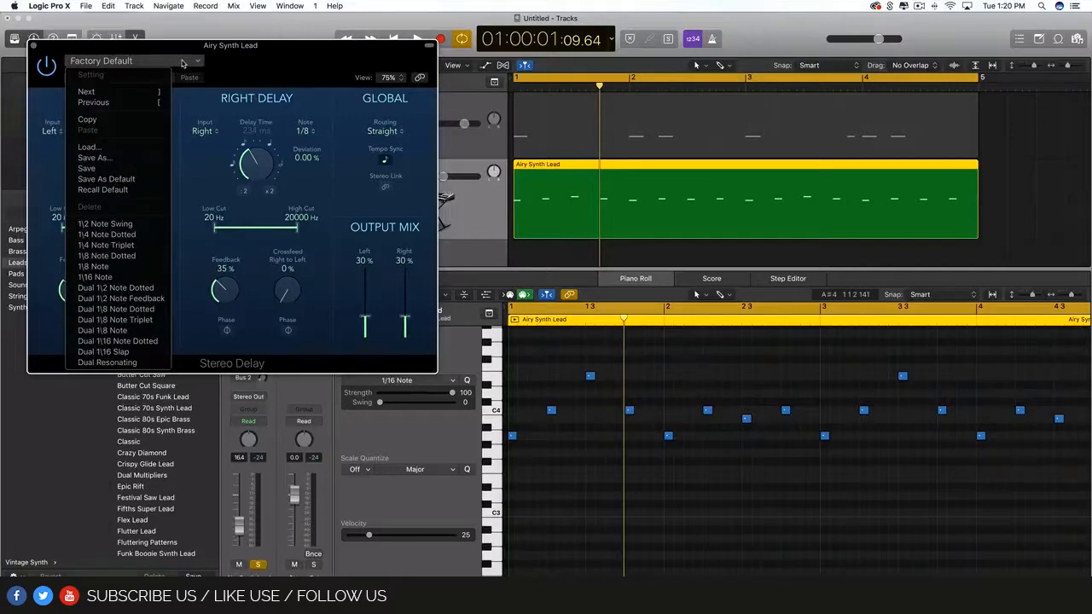
pyautogui.click(133, 225)
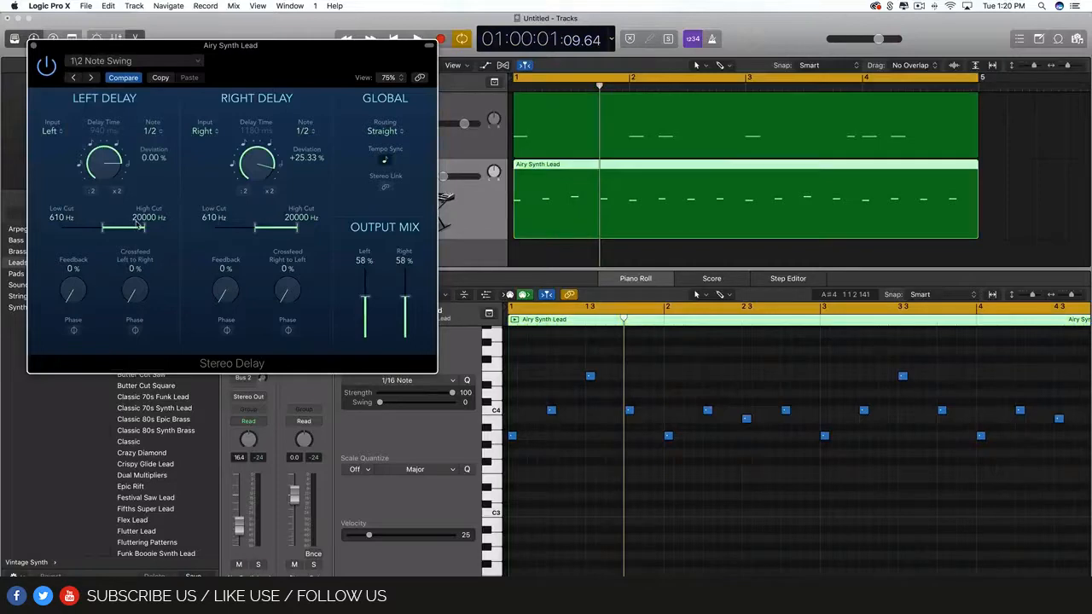
pyautogui.press('Return')
pyautogui.press('space')
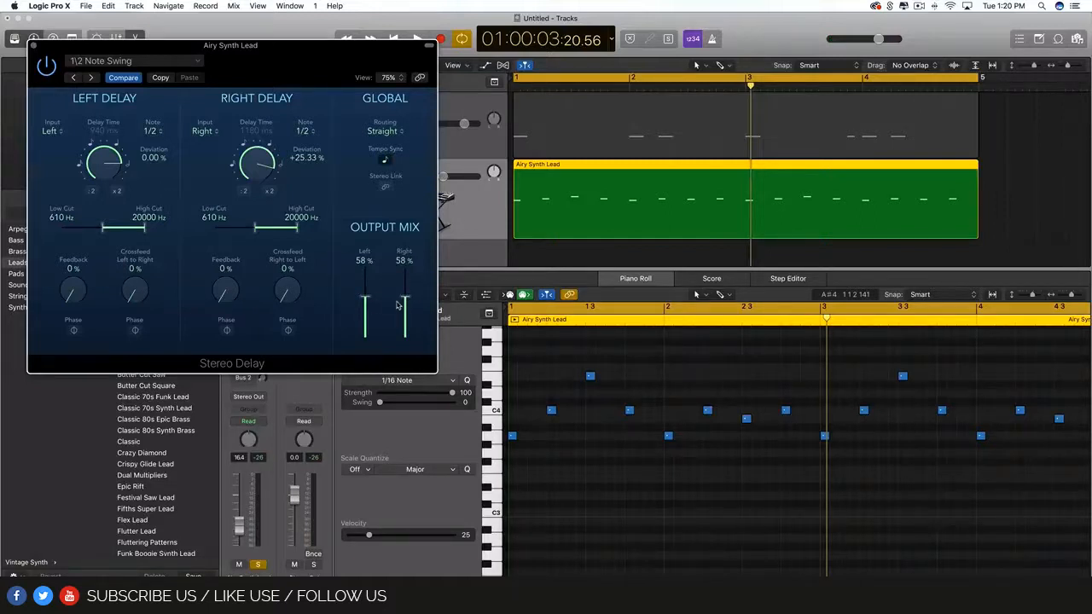
# Step: Set the Stereo Delay output mix to 24% left and 20% right while listening to the melody, and close the delay window
pyautogui.moveTo(406, 299); pyautogui.dragTo(410, 329)
pyautogui.moveTo(365, 300); pyautogui.dragTo(406, 333)
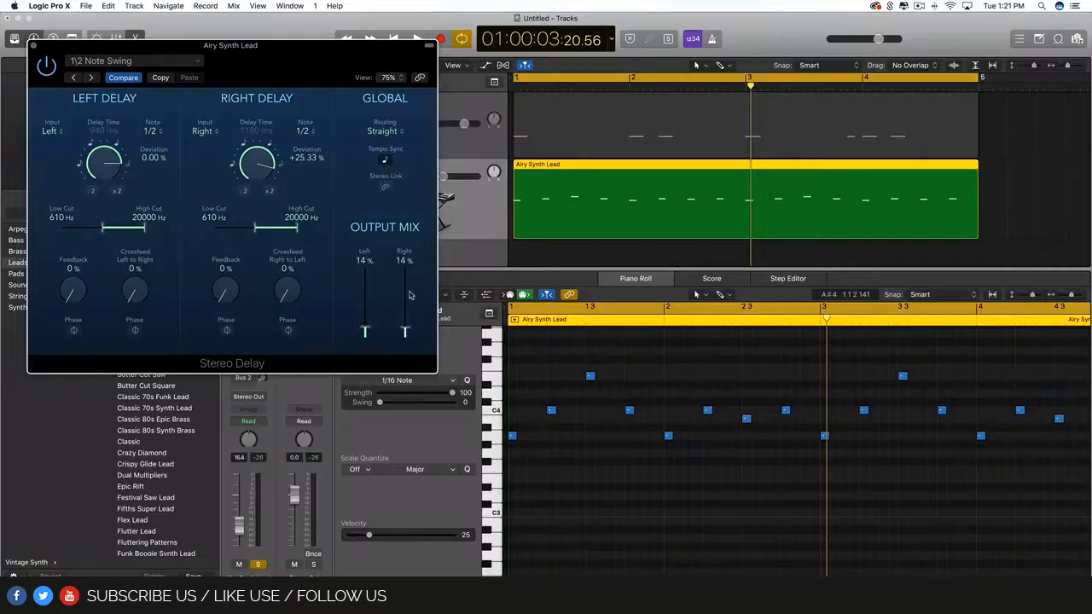
pyautogui.press('space')
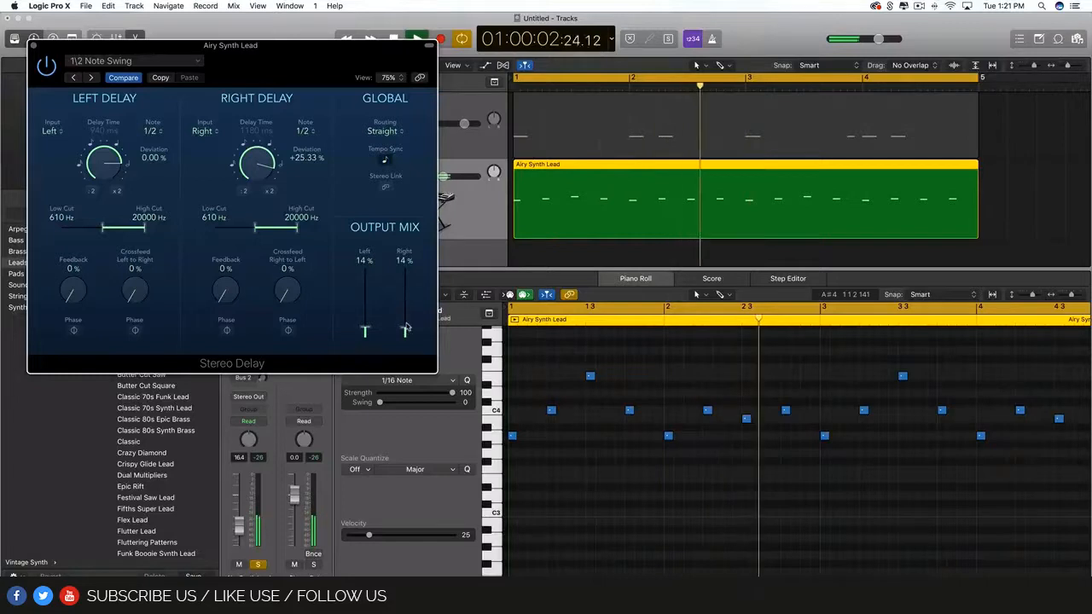
pyautogui.moveTo(407, 331); pyautogui.dragTo(407, 328)
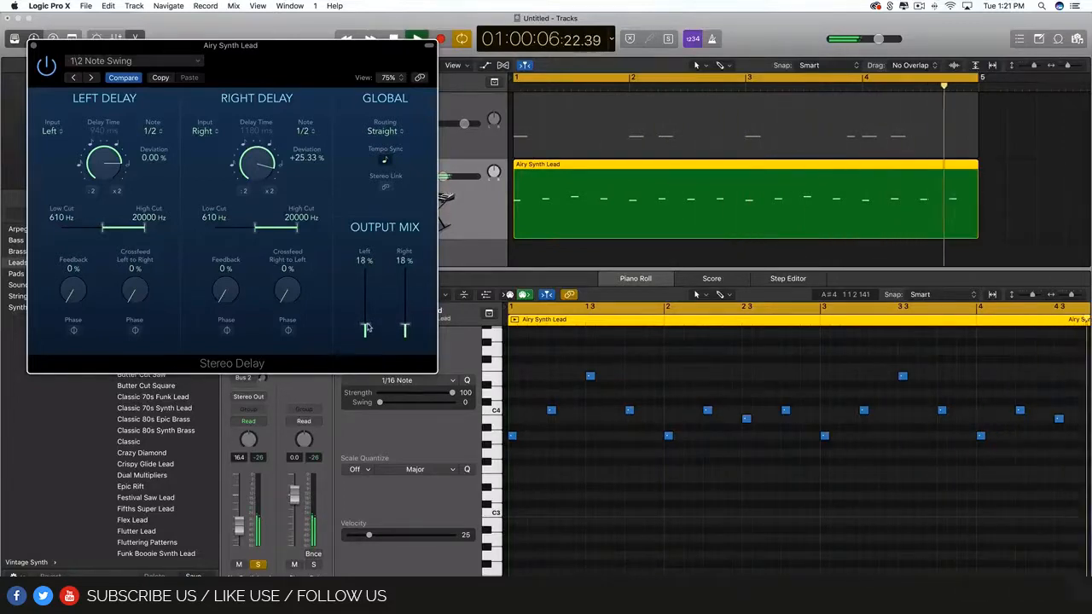
pyautogui.moveTo(366, 332); pyautogui.dragTo(407, 327)
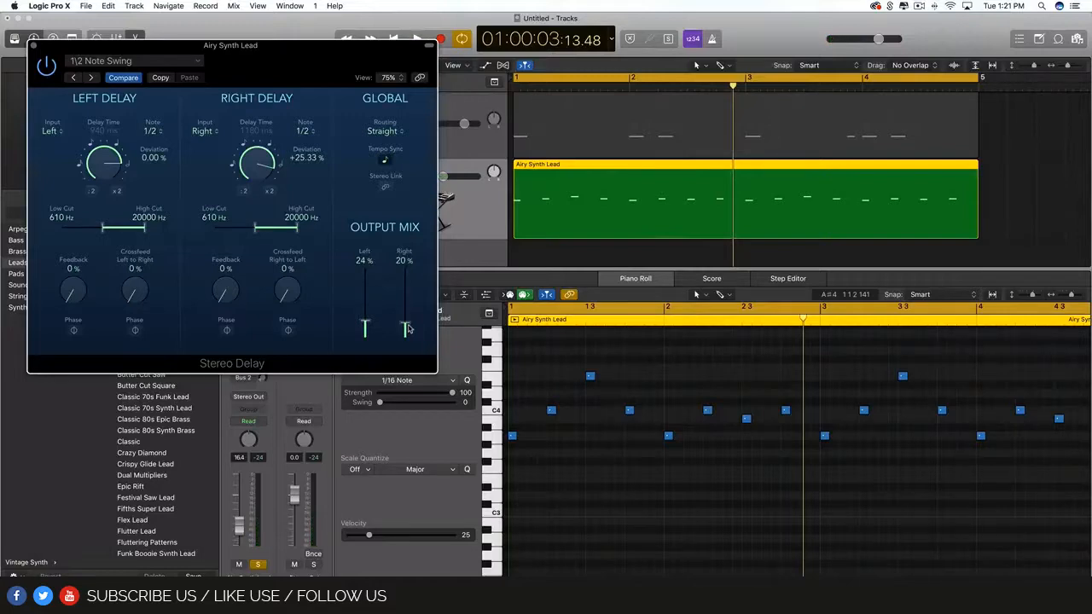
pyautogui.click(35, 45)
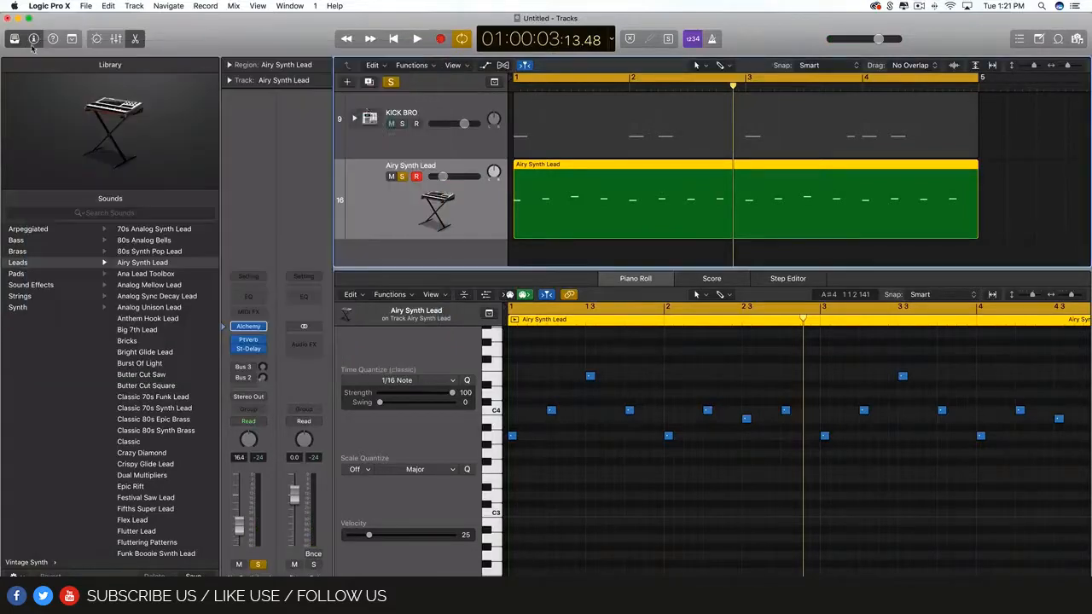
# Step: Unsolo the Airy Synth Lead track, play it with the whole beat and enlarge the arrangement area to show all four tracks
pyautogui.click(402, 176)
pyautogui.press('space')
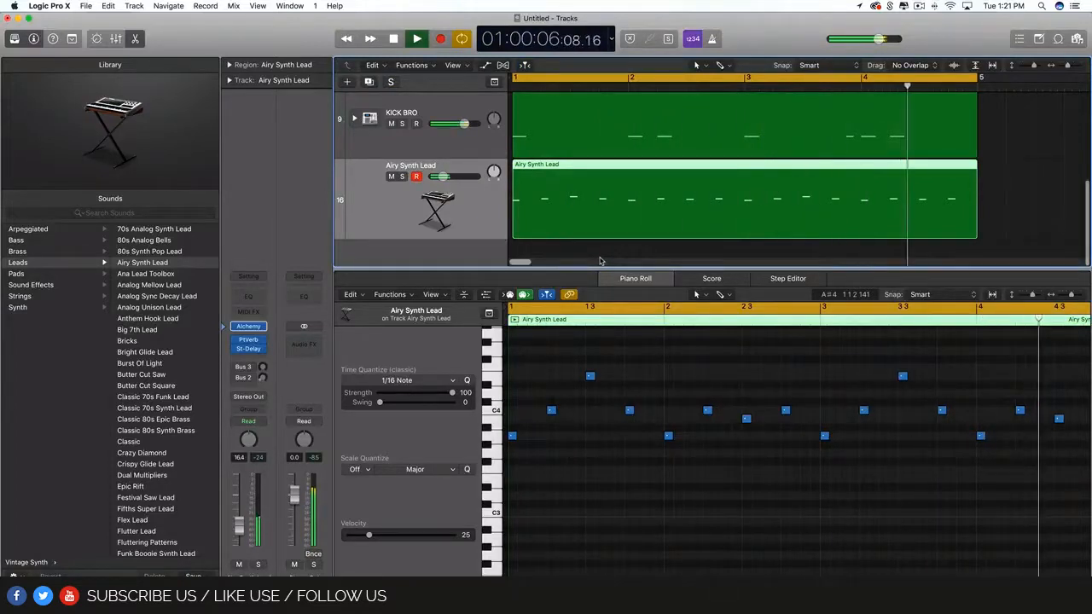
pyautogui.moveTo(635, 278); pyautogui.dragTo(635, 490)
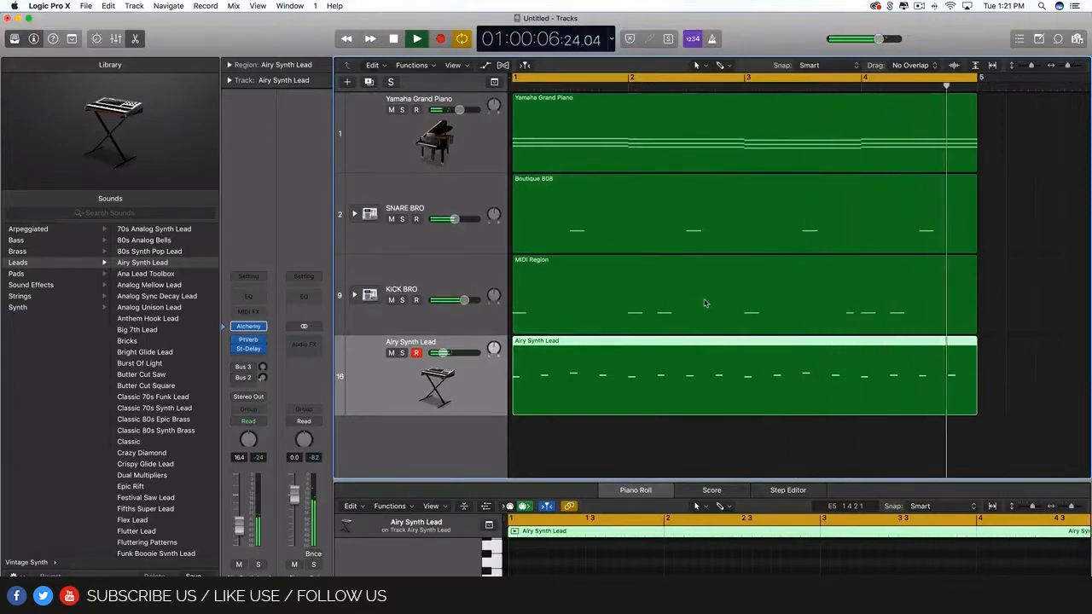
pyautogui.press('space')
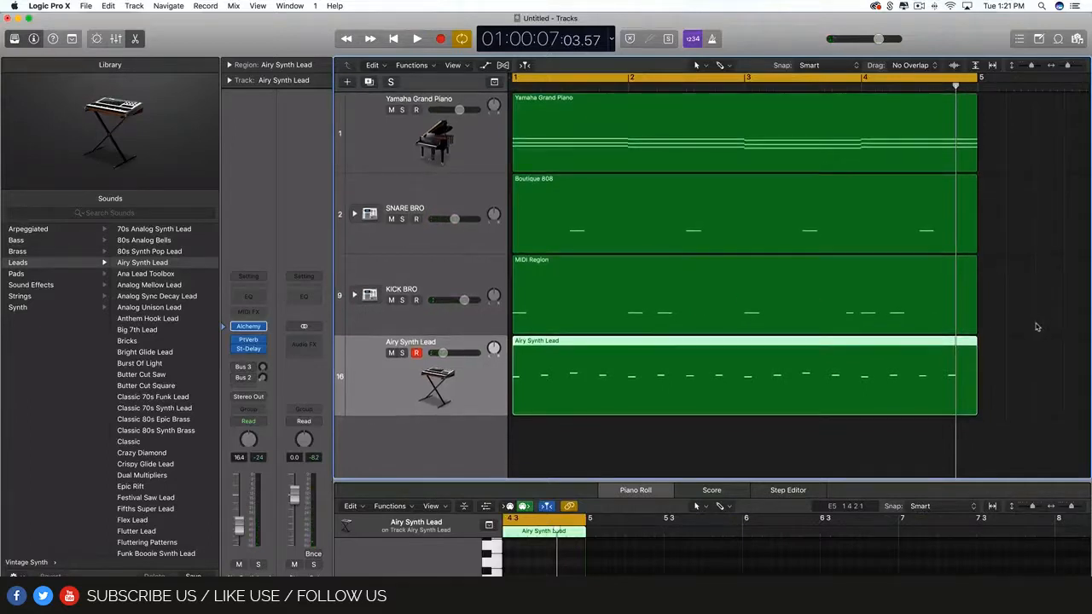
# Step: Select the four-bar piano, snare, kick and synth lead regions and repeat them three times to fill 16 bars
pyautogui.moveTo(1035, 402); pyautogui.dragTo(594, 146)
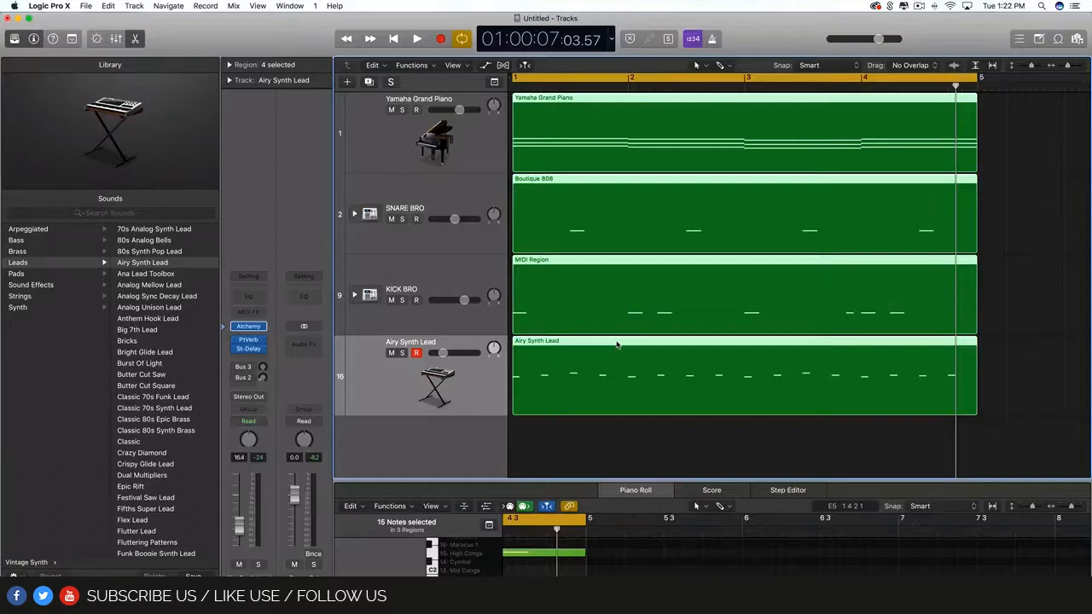
pyautogui.scroll(-5, 679, 342)
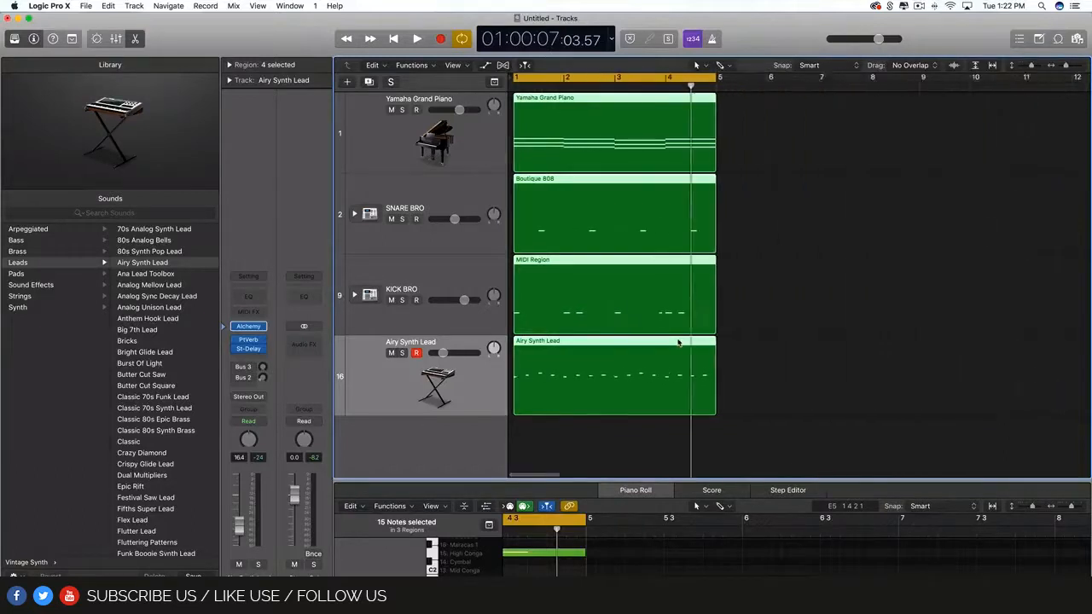
pyautogui.click(727, 383)
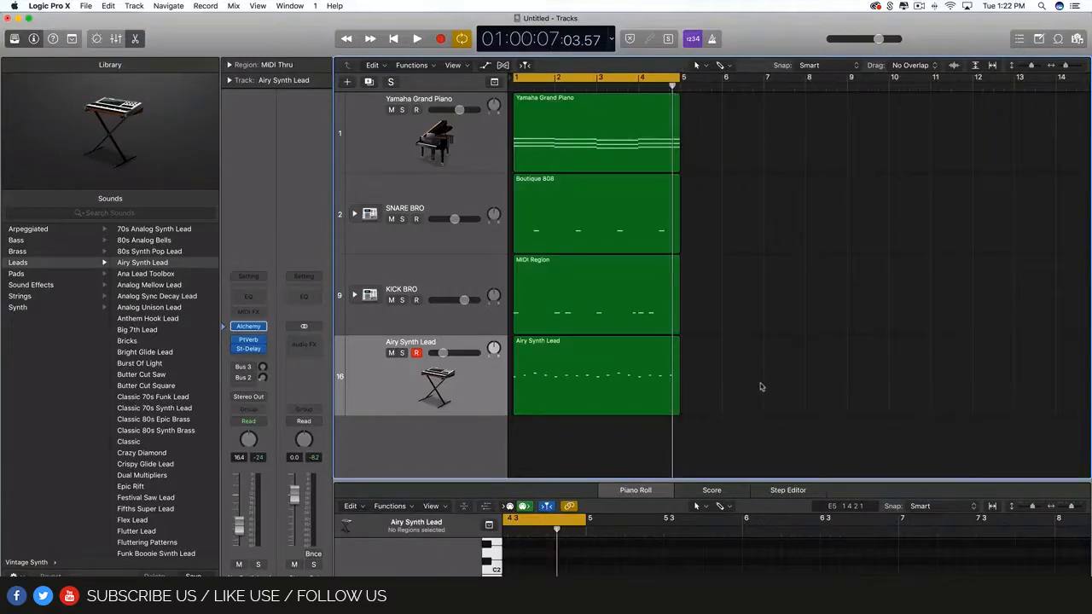
pyautogui.moveTo(762, 386); pyautogui.dragTo(502, 126)
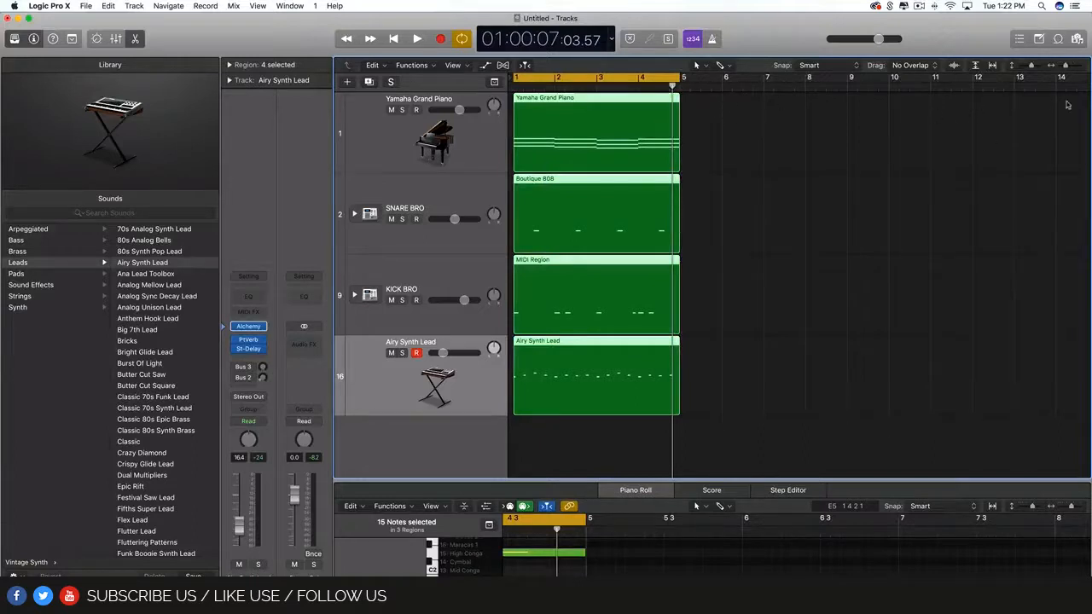
pyautogui.scroll(-5, 806, 205)
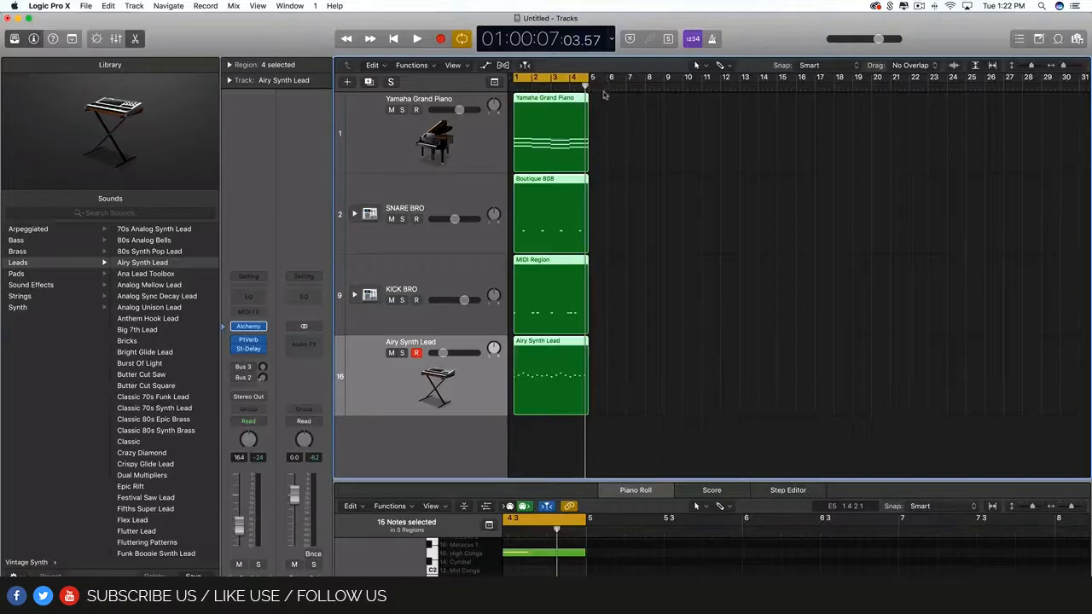
pyautogui.moveTo(687, 375); pyautogui.dragTo(546, 97)
pyautogui.moveTo(587, 162)
pyautogui.mouseDown()
pyautogui.moveTo(702, 153)
pyautogui.moveTo(590, 157)
pyautogui.moveTo(589, 173)
pyautogui.mouseUp()
pyautogui.moveTo(588, 100)
pyautogui.mouseDown()
pyautogui.moveTo(824, 85)
pyautogui.moveTo(588, 89)
pyautogui.mouseUp()
pyautogui.press('super+r')
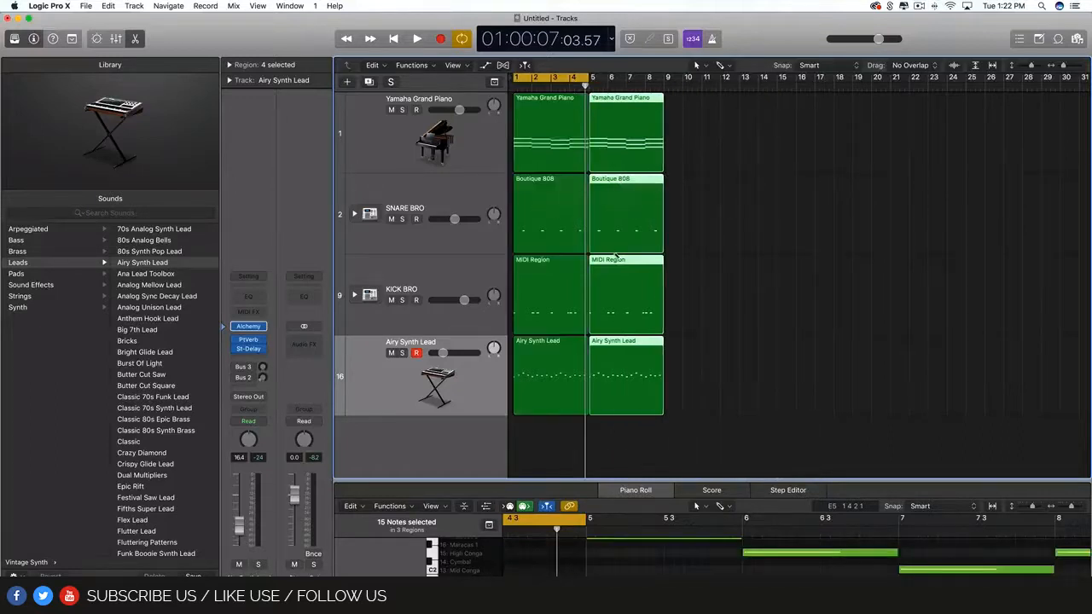
pyautogui.press('super+r')
pyautogui.press('super+r')
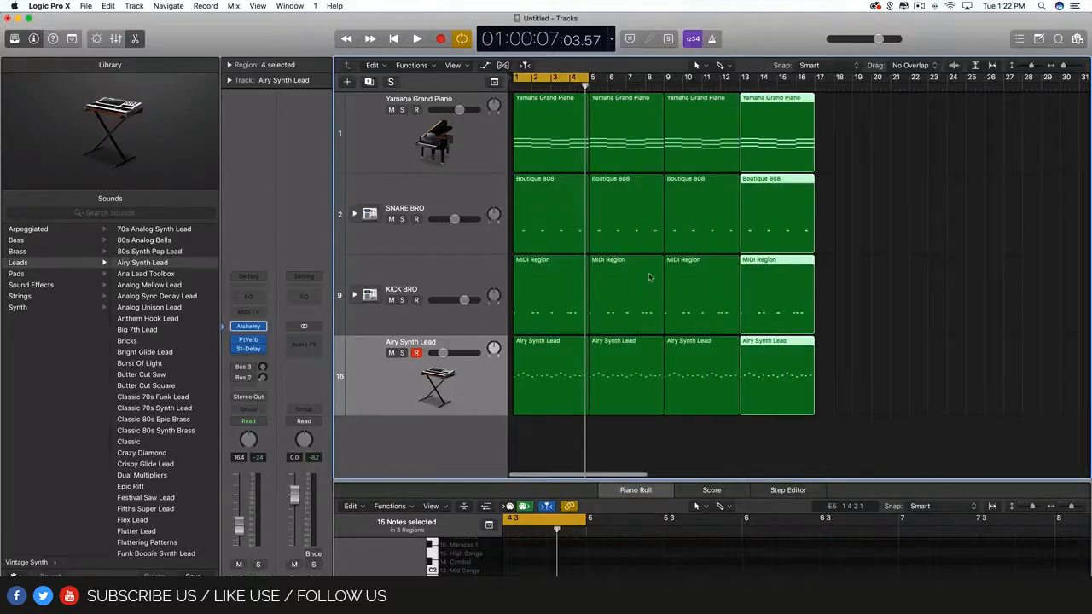
pyautogui.click(847, 298)
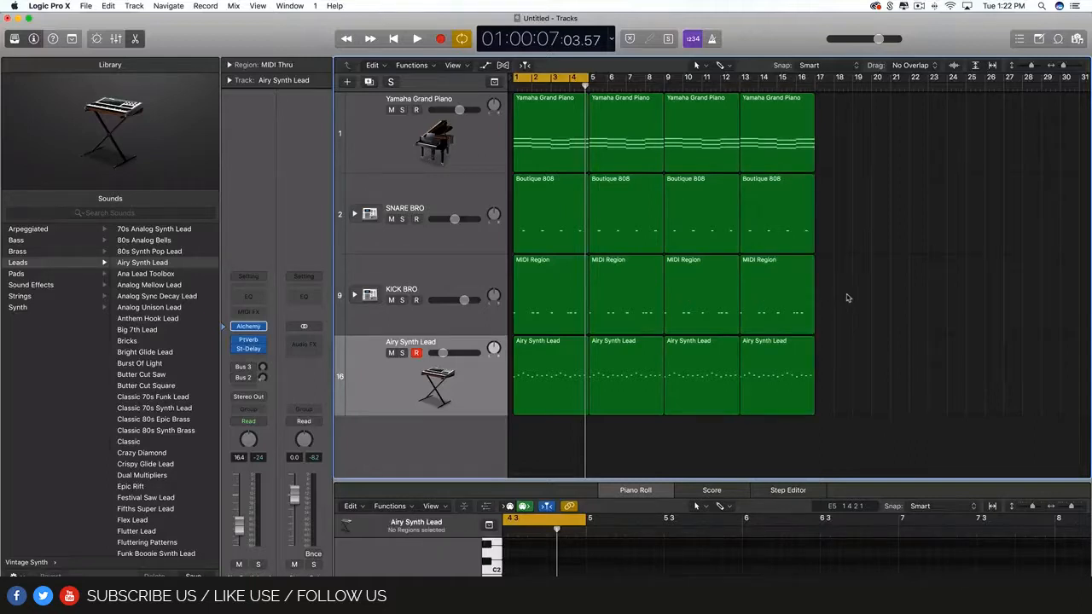
pyautogui.click(692, 326)
pyautogui.click(758, 558)
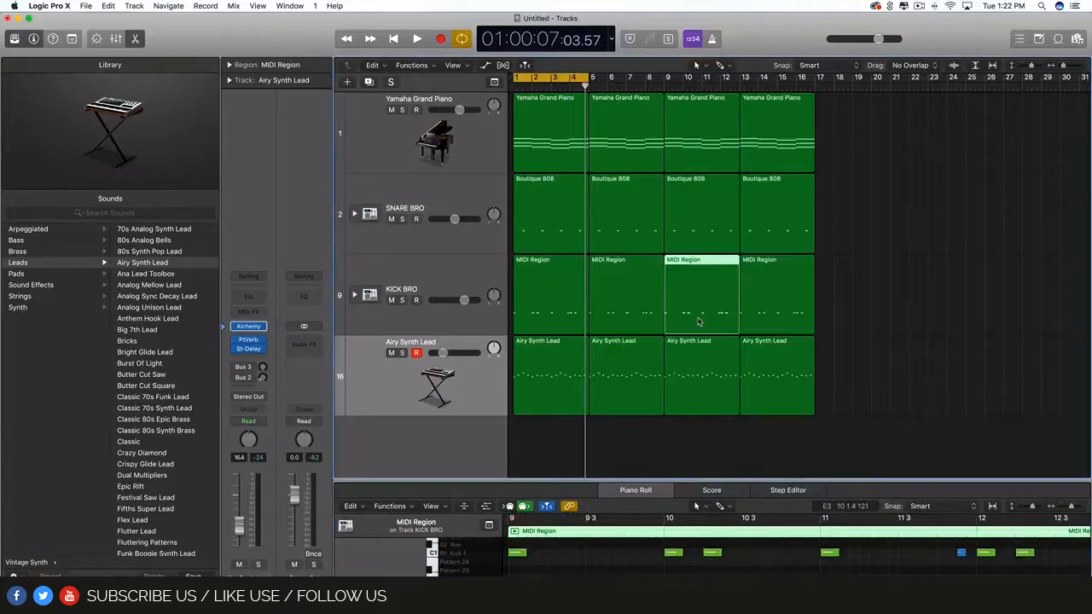
pyautogui.click(870, 287)
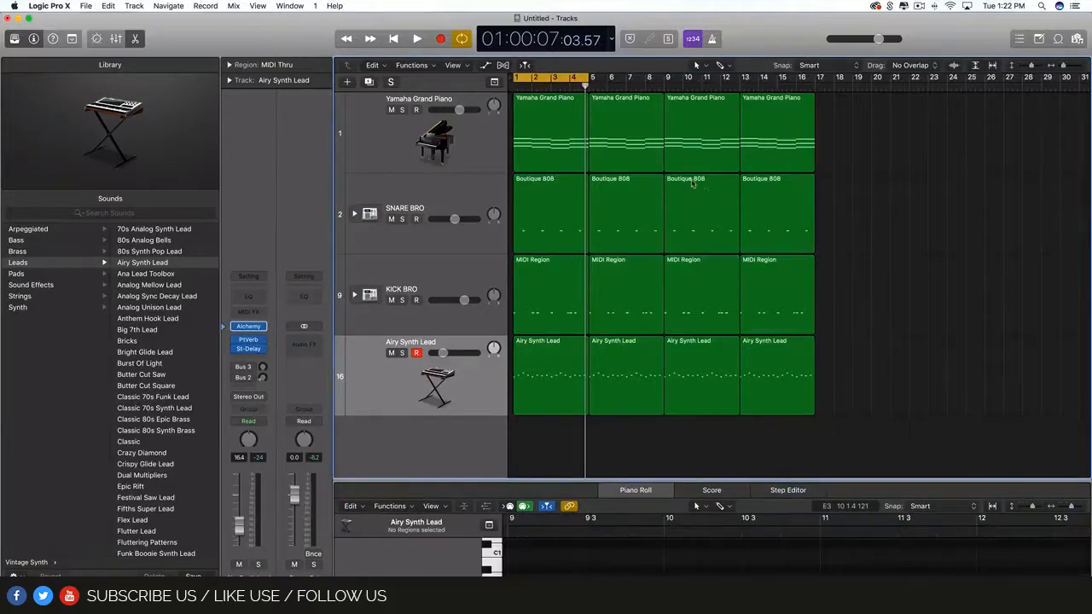
# Step: Extend the cycle range across all 16 bars of the arrangement and return the playhead to the start
pyautogui.moveTo(590, 79); pyautogui.dragTo(515, 145)
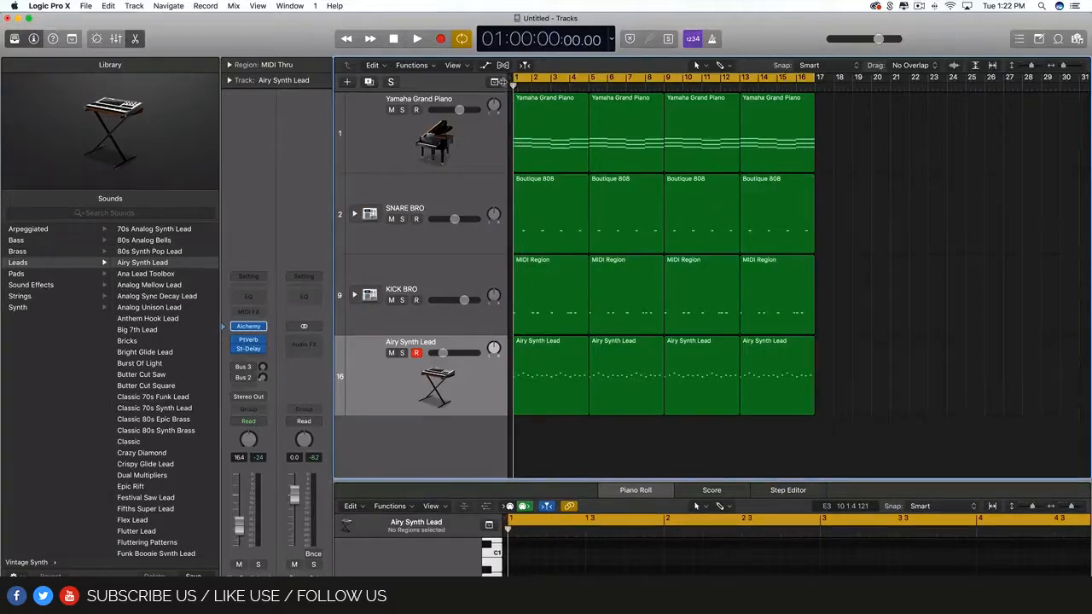
# Step: Draw empty one-bar regions with the Pencil Tool at bar 20 on piano, bars 21 and 23 on snare, and bars 21 and 24 on kick
pyautogui.click(722, 66)
pyautogui.click(687, 56)
pyautogui.click(705, 66)
pyautogui.click(920, 128)
pyautogui.click(697, 66)
pyautogui.click(859, 152)
pyautogui.click(707, 68)
pyautogui.click(726, 94)
pyautogui.click(880, 130)
pyautogui.click(901, 206)
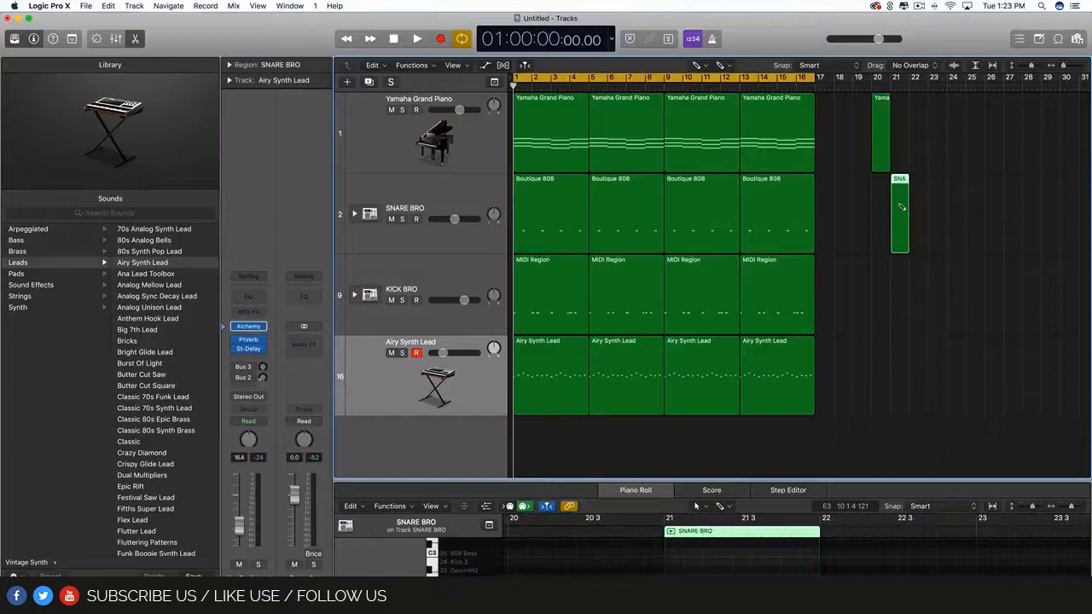
pyautogui.click(938, 248)
pyautogui.click(955, 290)
pyautogui.click(903, 328)
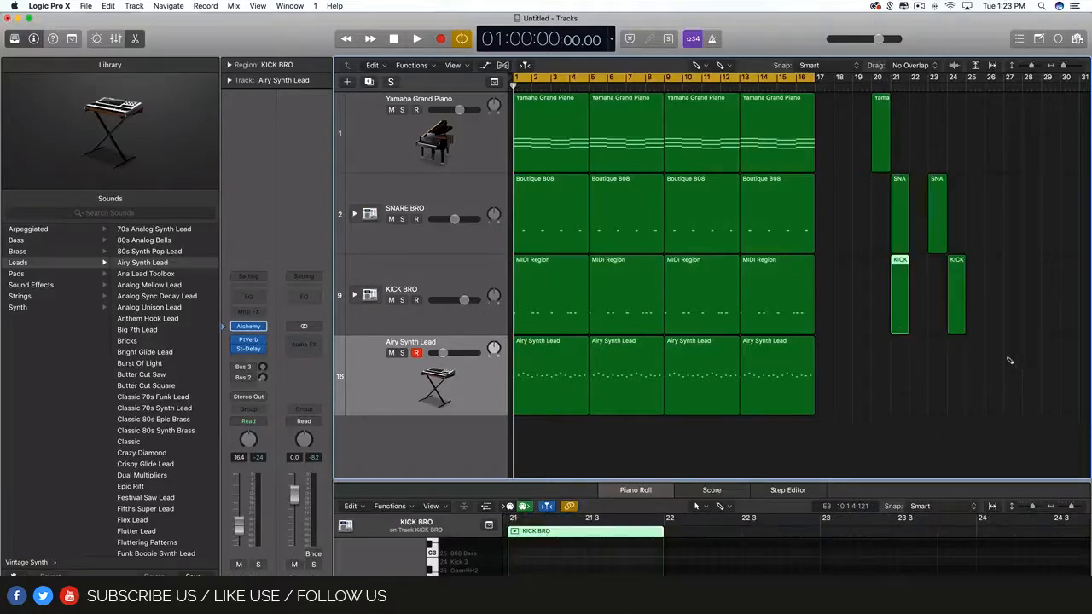
# Step: Switch back to the Pointer Tool and delete the five empty regions after bar 16
pyautogui.click(700, 67)
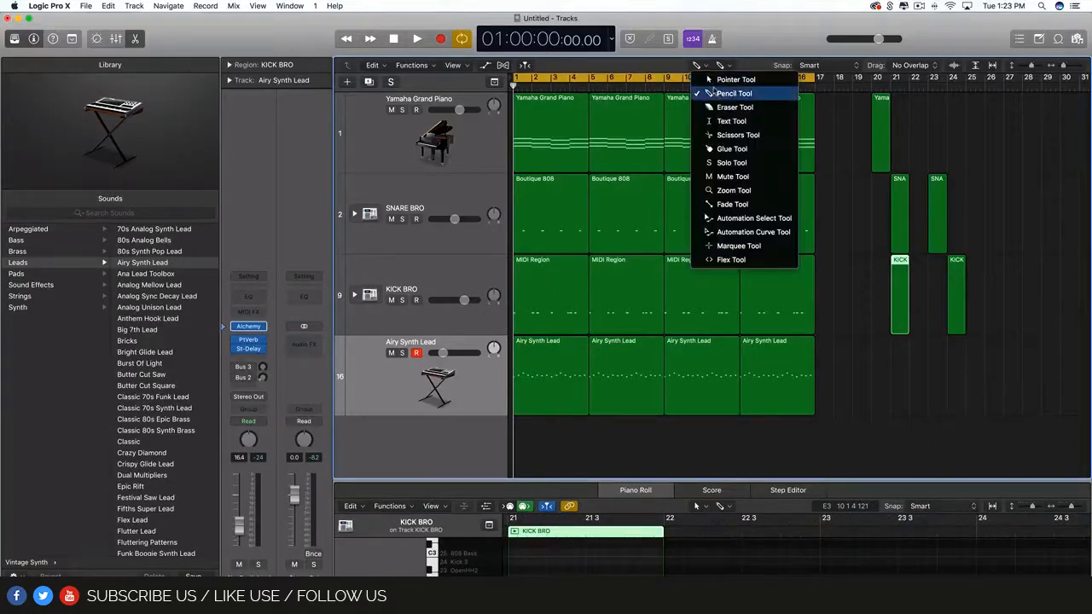
pyautogui.click(734, 79)
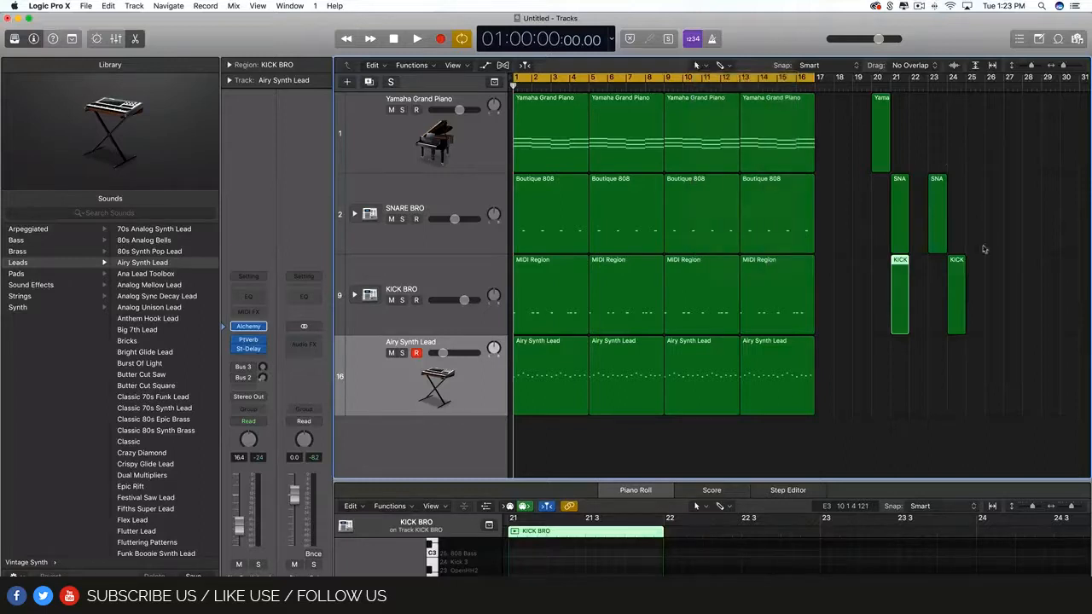
pyautogui.moveTo(1016, 310); pyautogui.dragTo(860, 157)
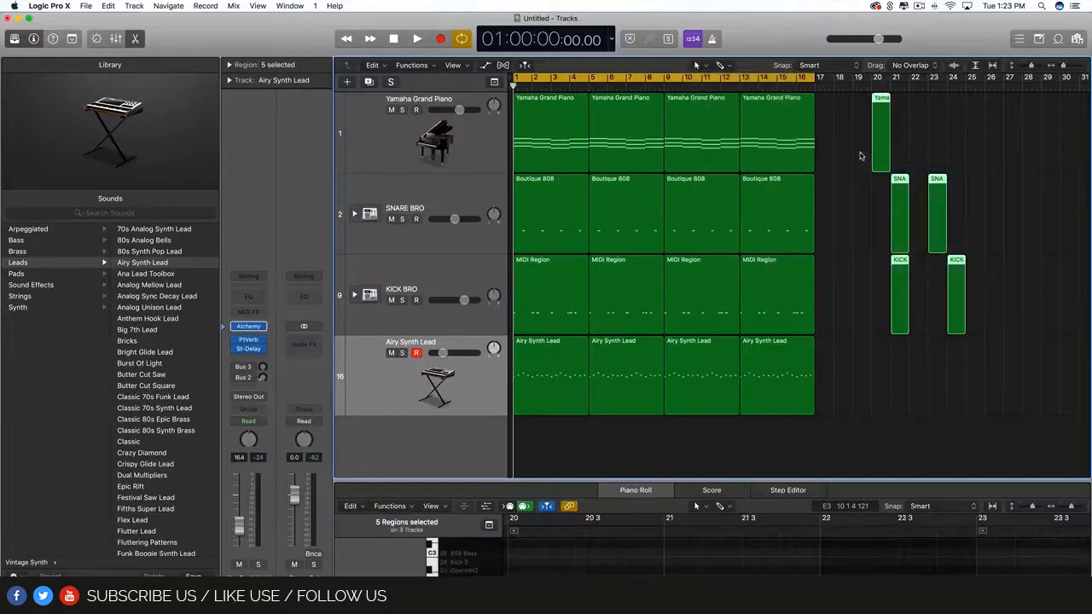
pyautogui.press('Delete')
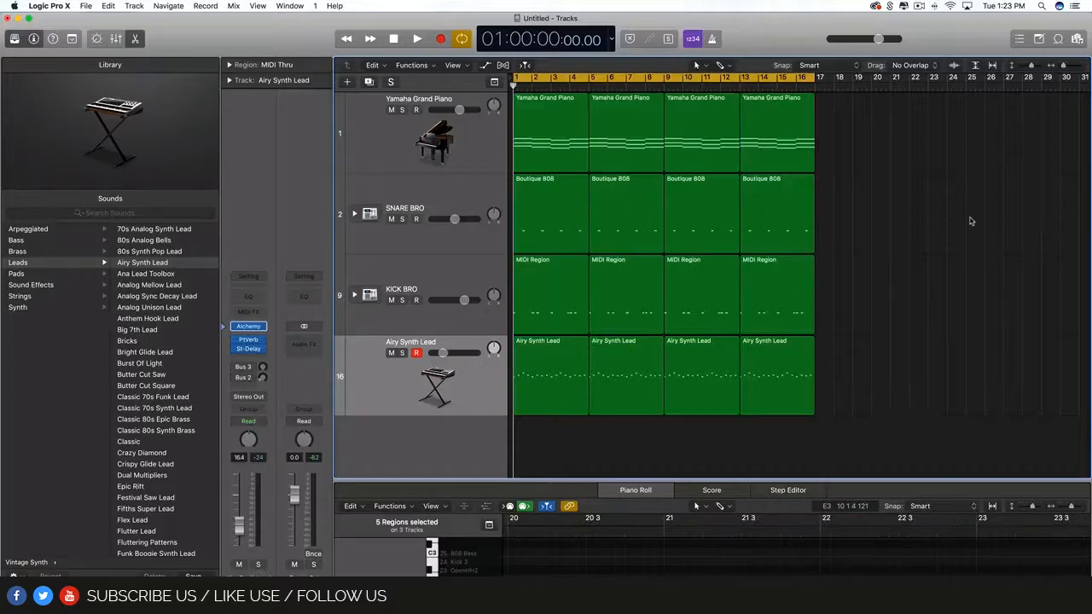
# Step: Choose the Pencil Tool as the secondary tool, draw a test region at bar 22 of the piano track and delete it
pyautogui.click(722, 66)
pyautogui.click(751, 93)
pyautogui.click(923, 129)
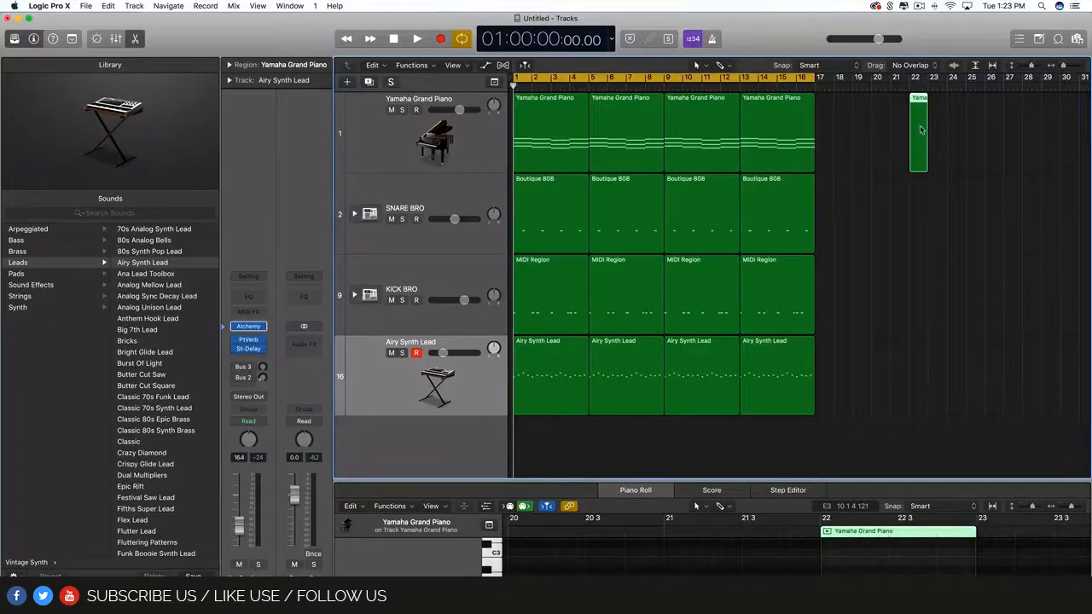
pyautogui.click(920, 129)
pyautogui.moveTo(965, 136); pyautogui.dragTo(916, 139)
pyautogui.press('Delete')
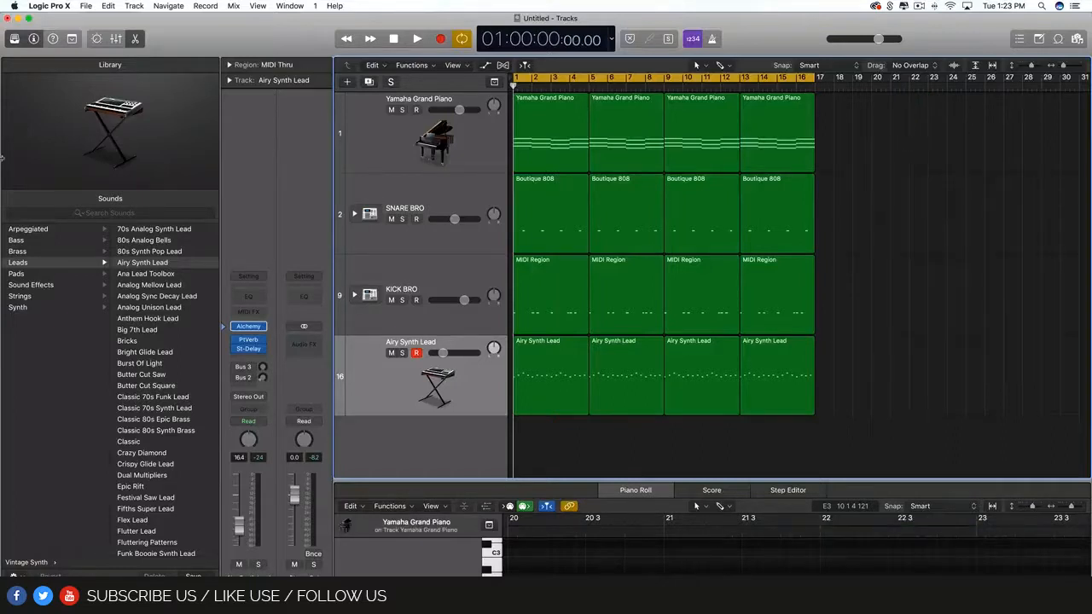
# Step: Hide the sound library to widen the arrangement, and toggle the inspector off and back on
pyautogui.click(14, 38)
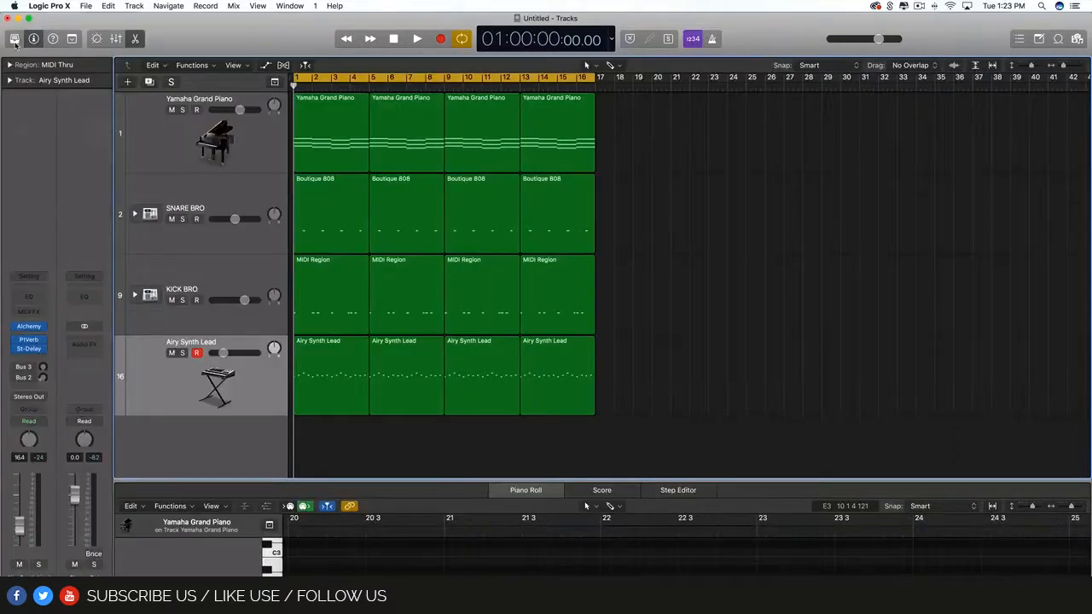
pyautogui.click(14, 39)
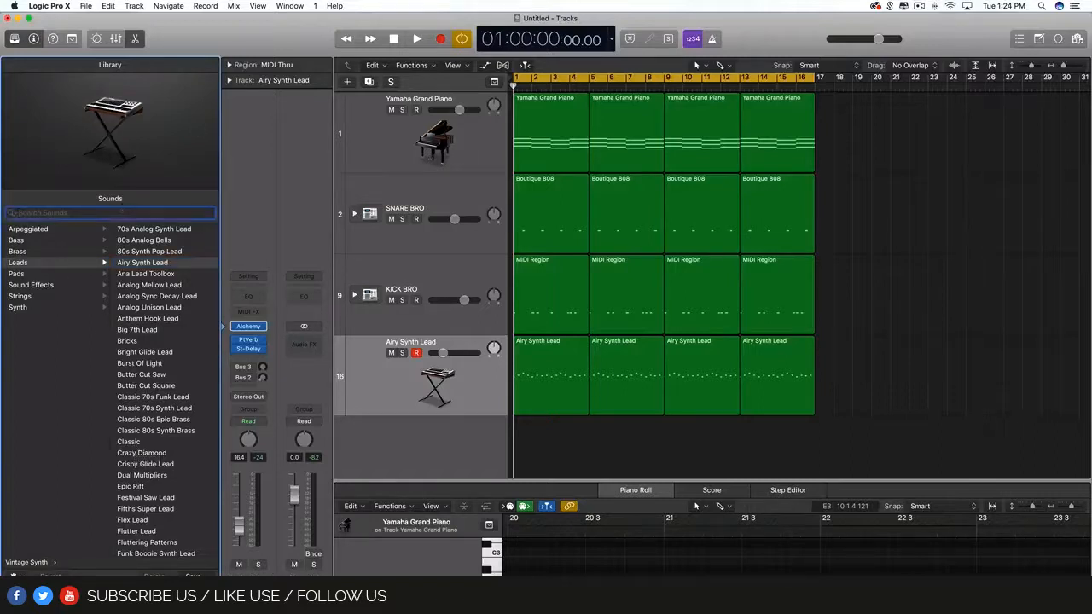
pyautogui.click(14, 40)
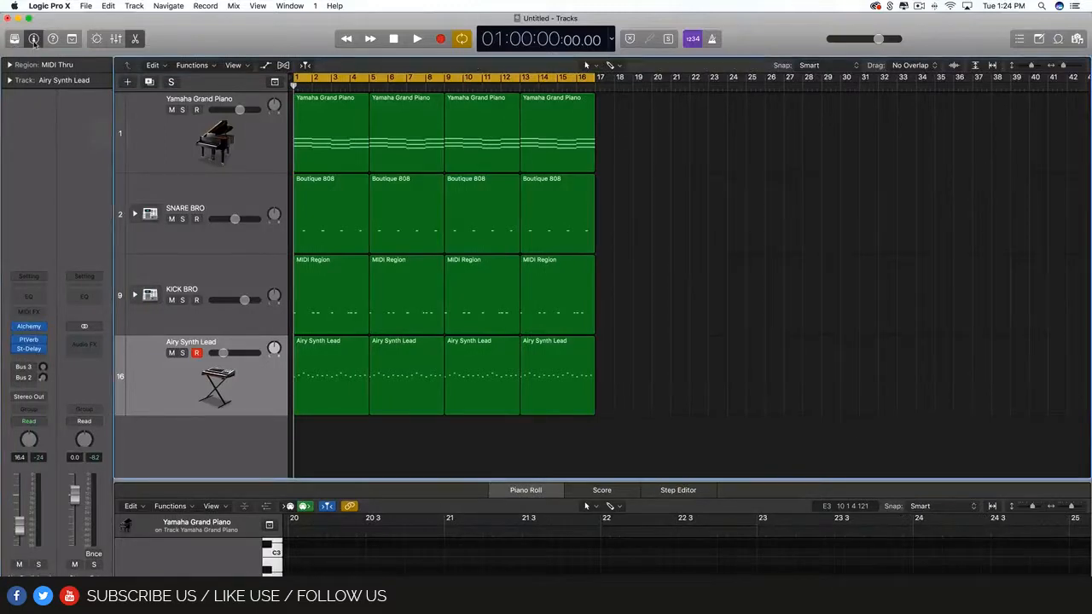
pyautogui.click(34, 39)
pyautogui.click(33, 39)
# Step: Select the kick, snare, piano and Airy Synth Lead tracks in turn to compare their channel strips in the inspector
pyautogui.click(202, 324)
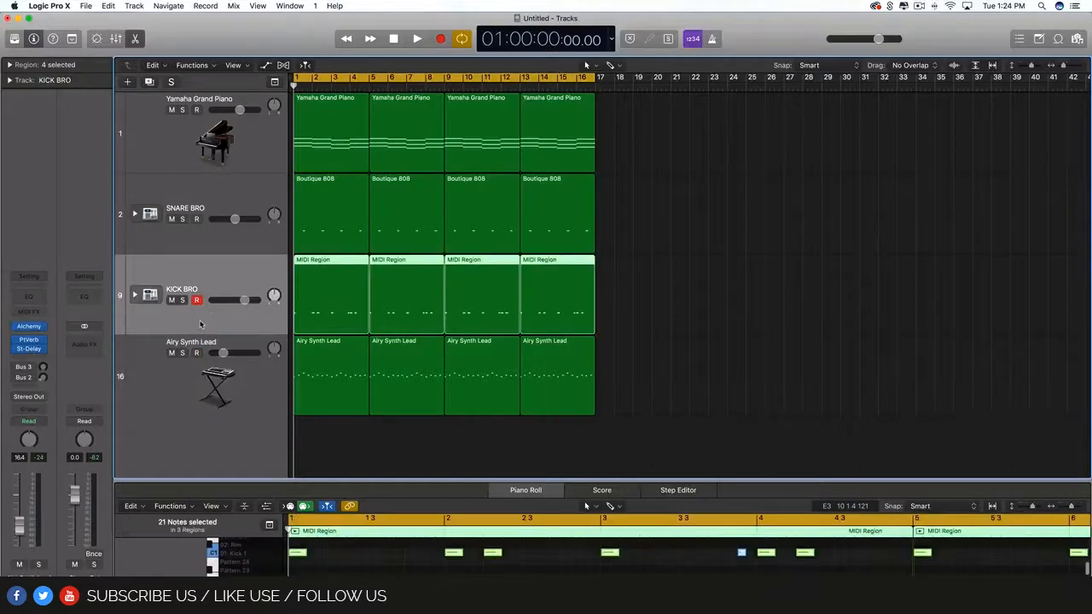
pyautogui.click(205, 241)
pyautogui.click(202, 145)
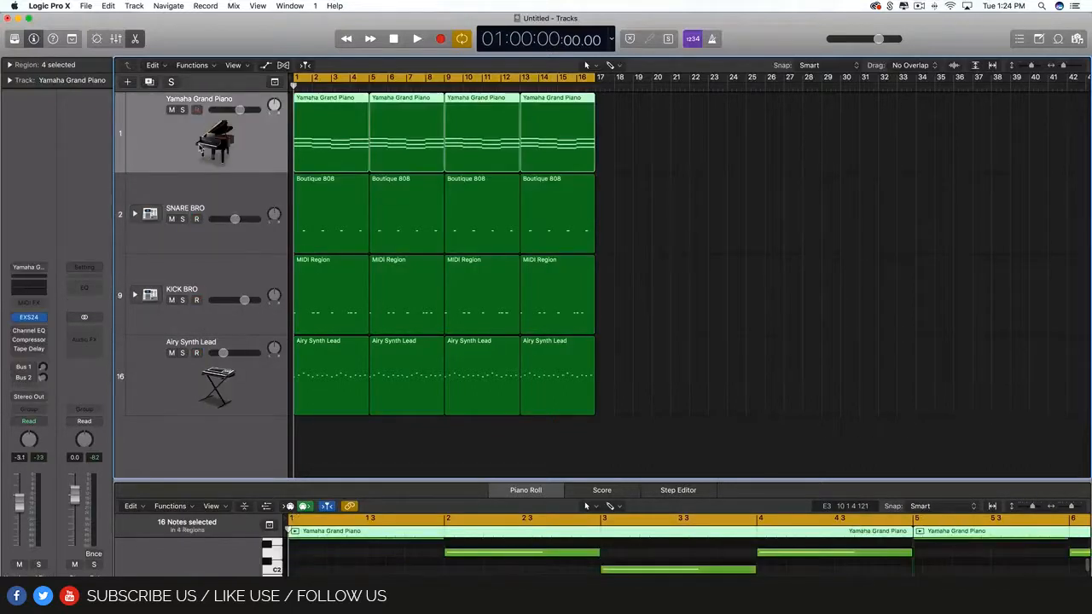
pyautogui.click(177, 208)
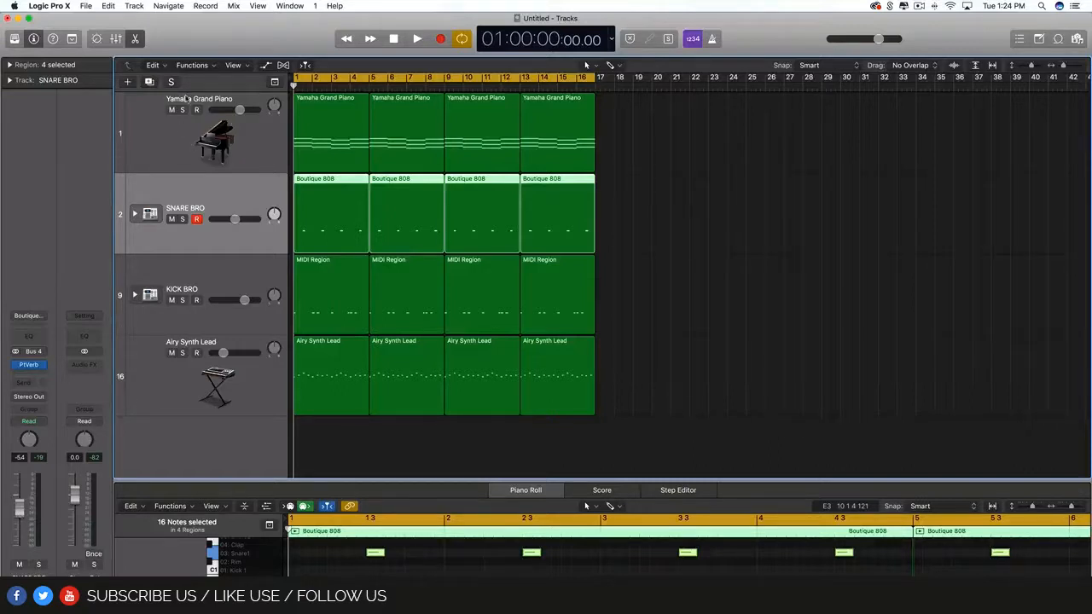
pyautogui.click(231, 126)
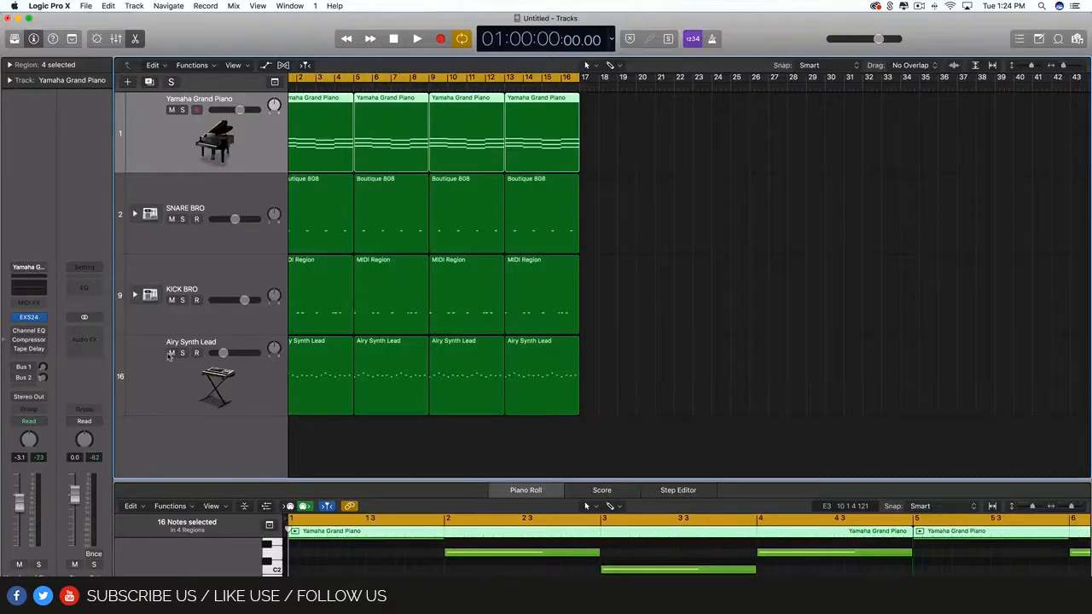
pyautogui.click(210, 384)
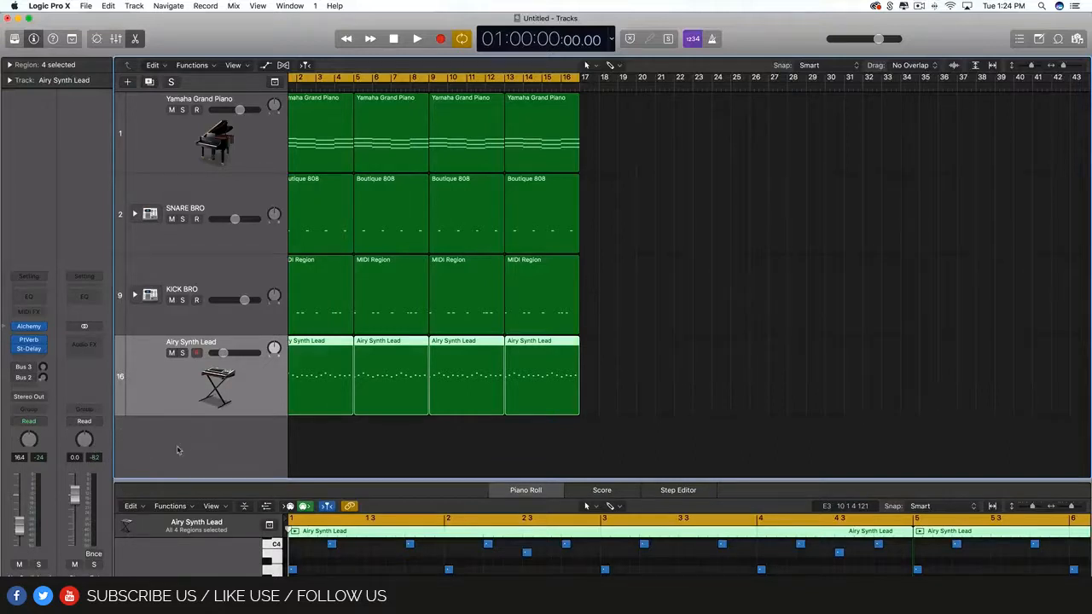
# Step: Play the full four-track beat from bar 1 and stop it around bar 6
pyautogui.hscroll(-2, 344, 415)
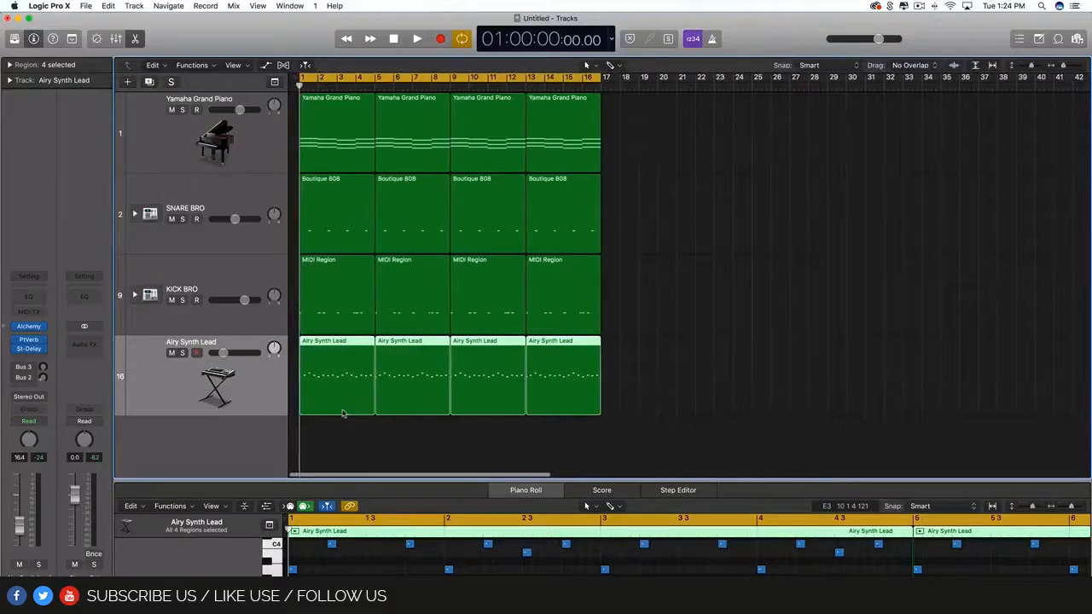
pyautogui.press('space')
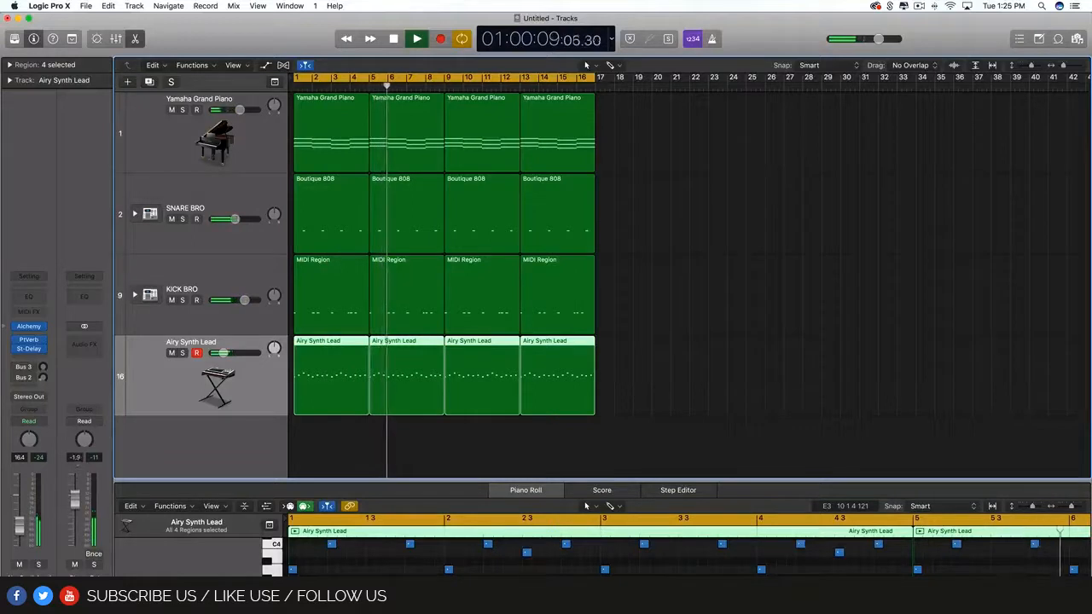
pyautogui.press('space')
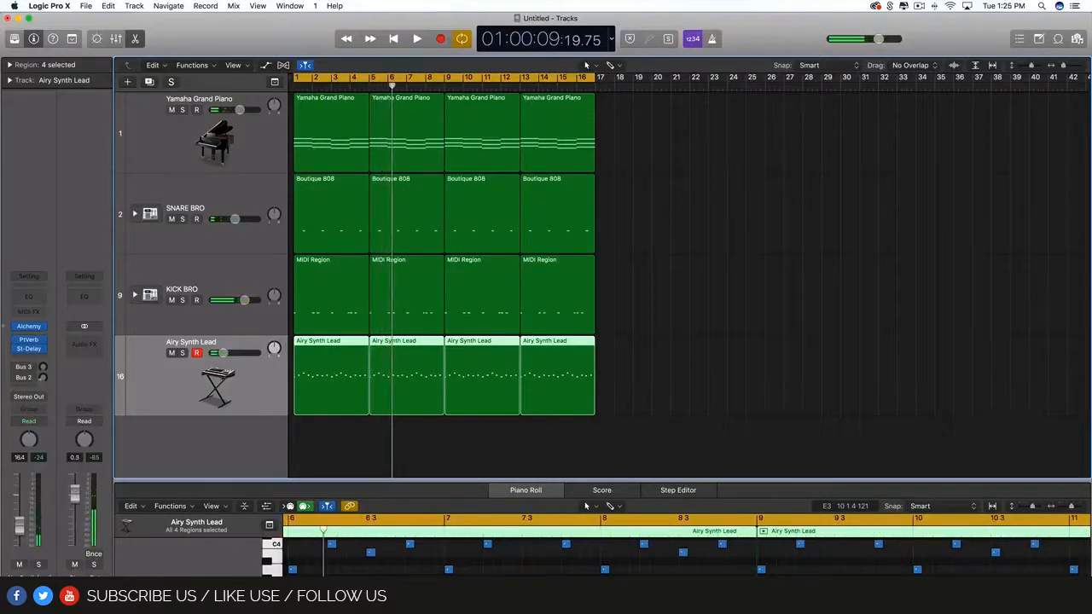
# Step: Reset the output channel's fader to 0.0 and deselect the synth regions, trying out the output fader and master volume slider
pyautogui.keyDown('alt'); pyautogui.click(74, 495); pyautogui.keyUp('alt')
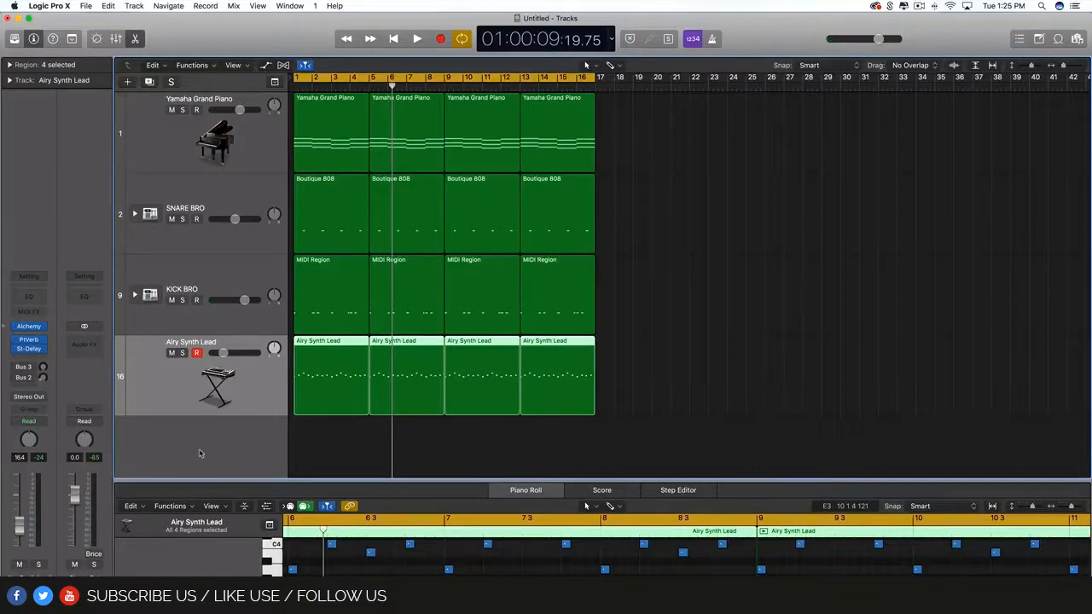
pyautogui.click(621, 342)
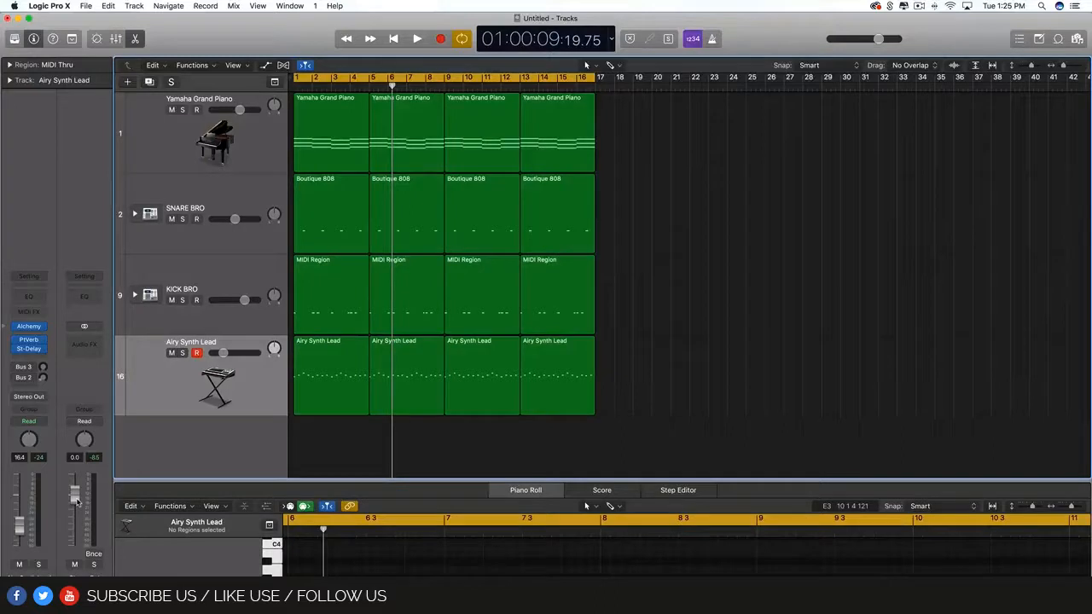
pyautogui.moveTo(74, 497); pyautogui.dragTo(74, 499)
pyautogui.moveTo(75, 500); pyautogui.dragTo(74, 497)
pyautogui.moveTo(896, 40)
pyautogui.mouseDown()
pyautogui.moveTo(843, 55)
pyautogui.moveTo(878, 42)
pyautogui.mouseUp()
# Step: Open the loop browser and look through the list of available loops
pyautogui.click(1058, 39)
pyautogui.scroll(-20, 980, 348)
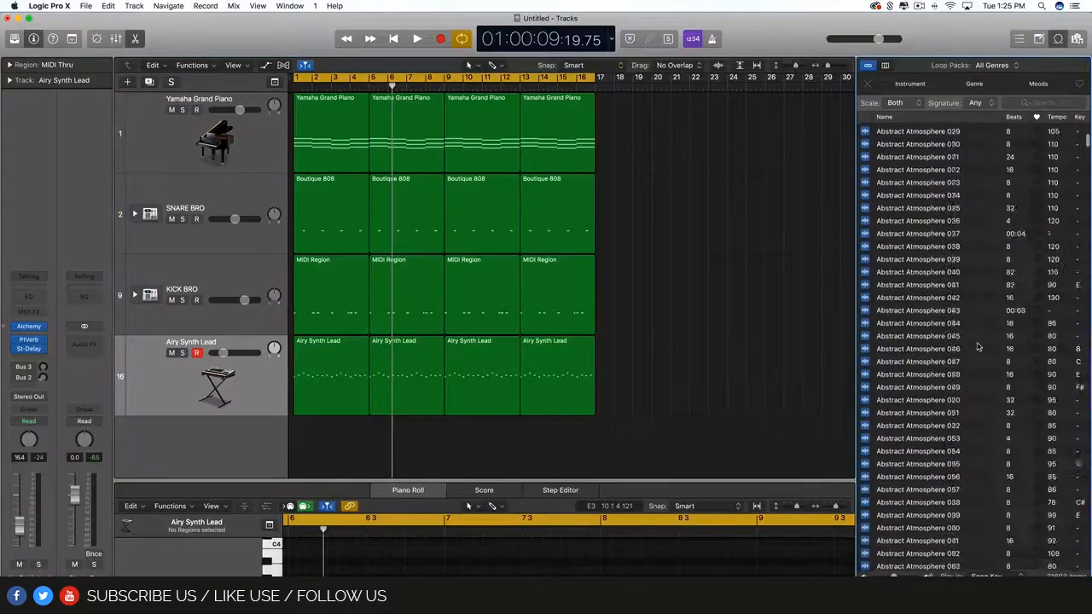
pyautogui.scroll(-20, 980, 347)
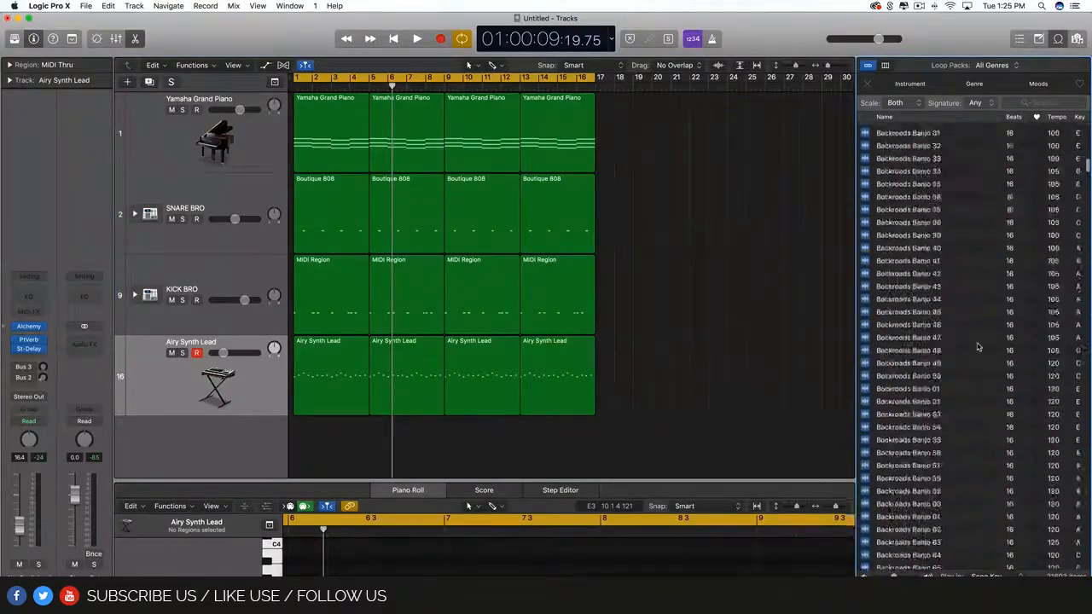
pyautogui.scroll(-20, 980, 347)
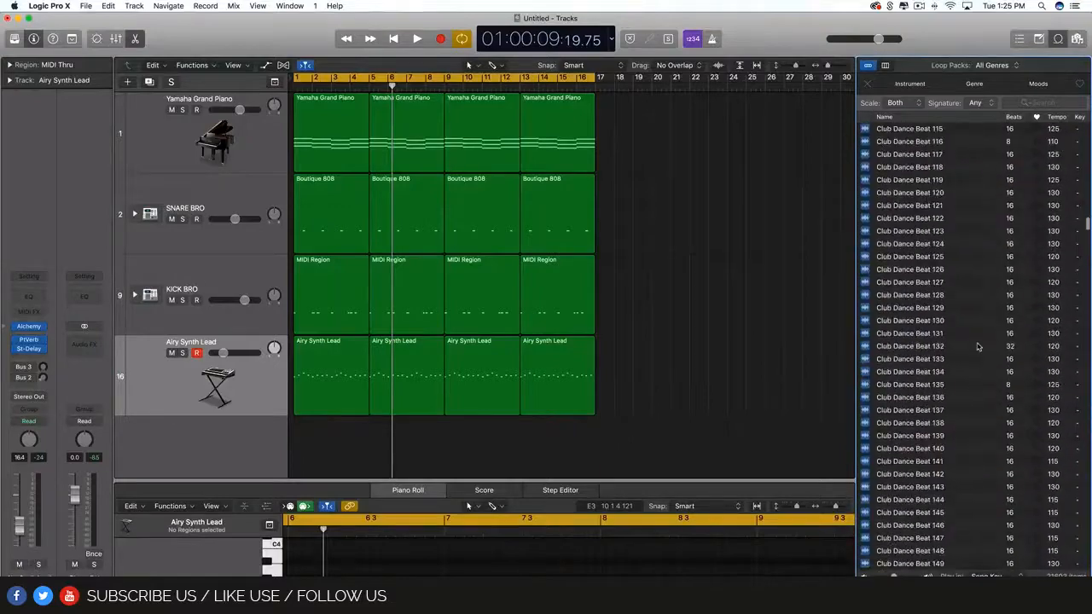
pyautogui.scroll(-10, 980, 347)
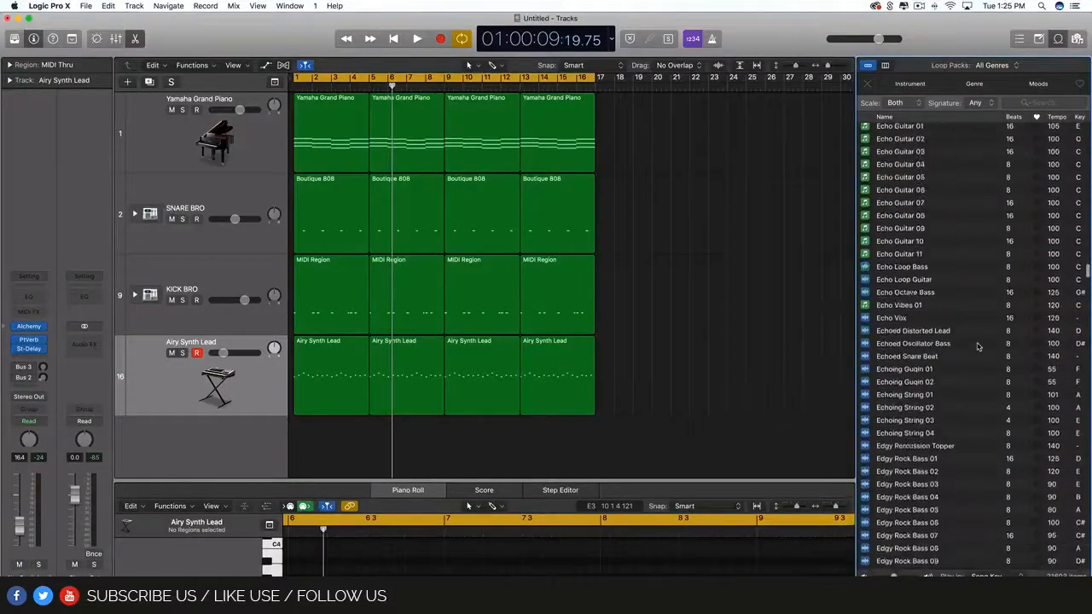
pyautogui.scroll(20, 979, 348)
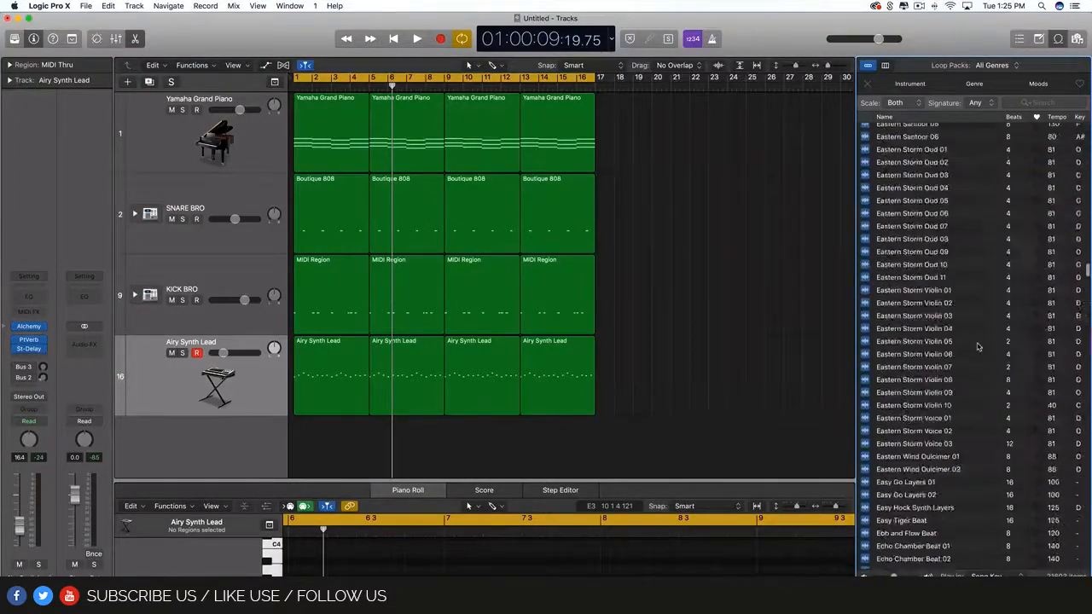
pyautogui.scroll(20, 979, 346)
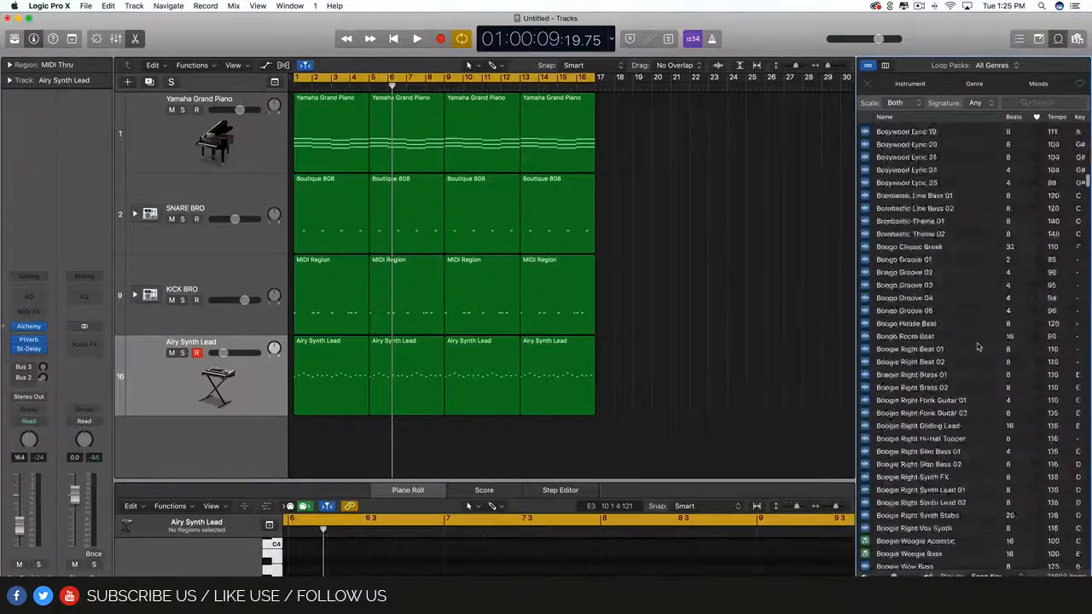
# Step: Look over the Instrument, Genre and Moods filter categories for the loops
pyautogui.click(910, 85)
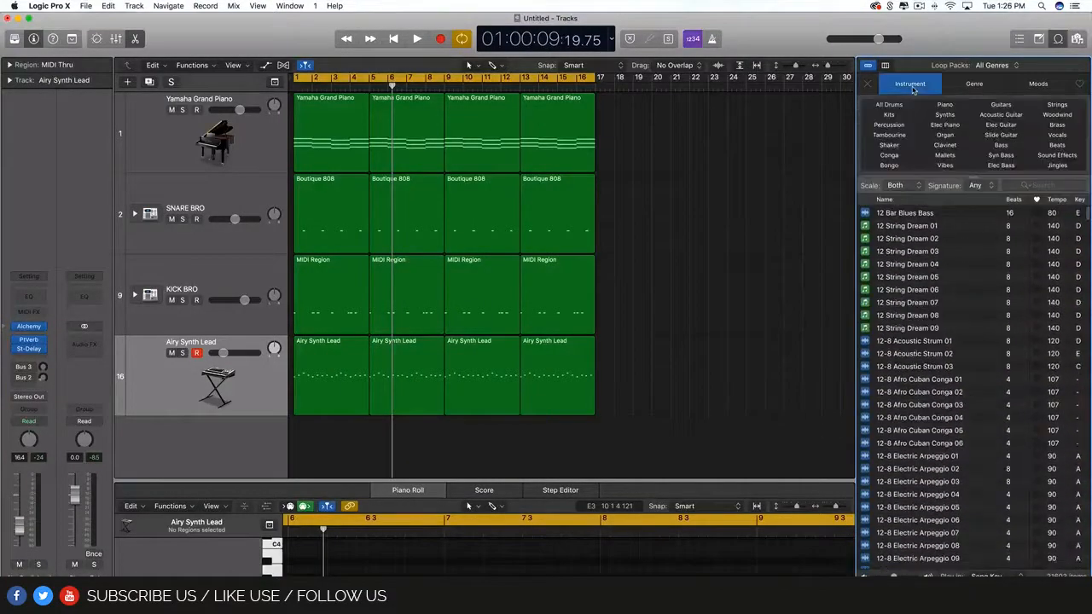
pyautogui.click(973, 85)
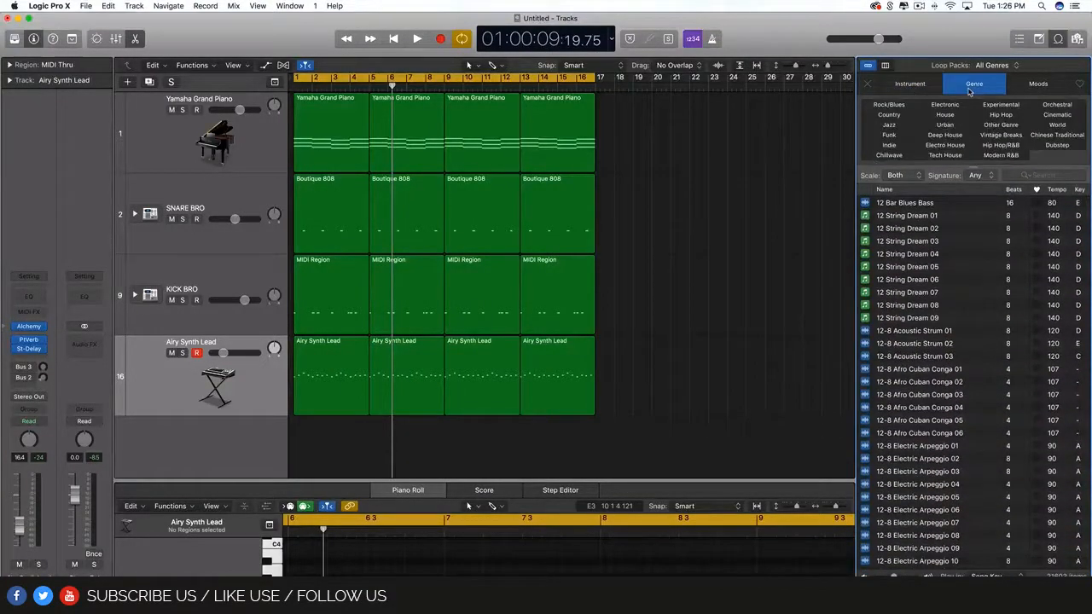
pyautogui.click(1039, 83)
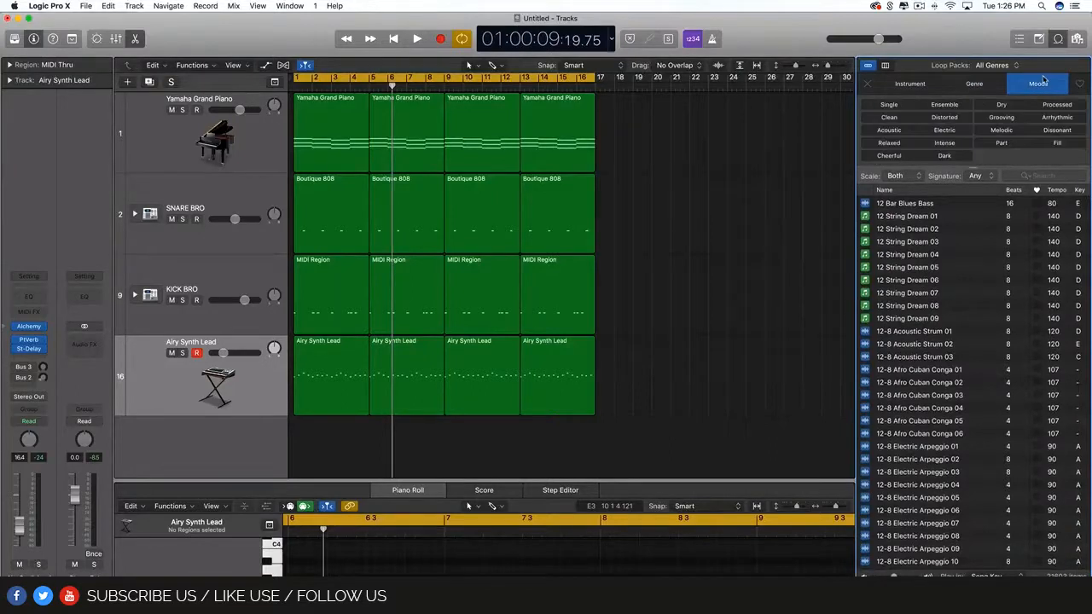
pyautogui.click(940, 91)
pyautogui.click(945, 93)
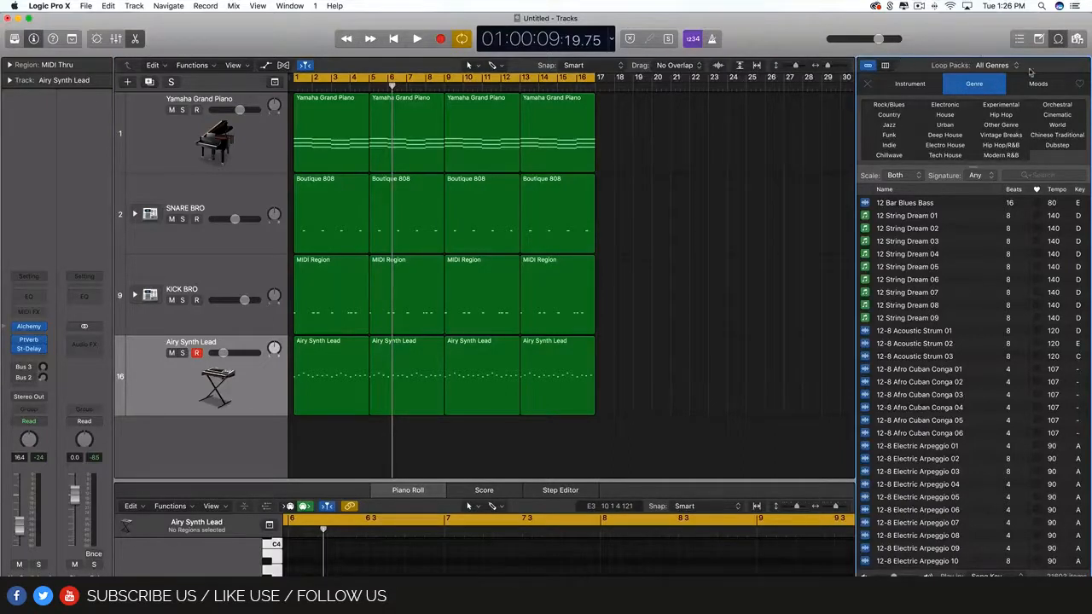
# Step: Examine the Project, Media and All Files browsers, and switch to the Splice app to view its downloaded sounds
pyautogui.click(1076, 39)
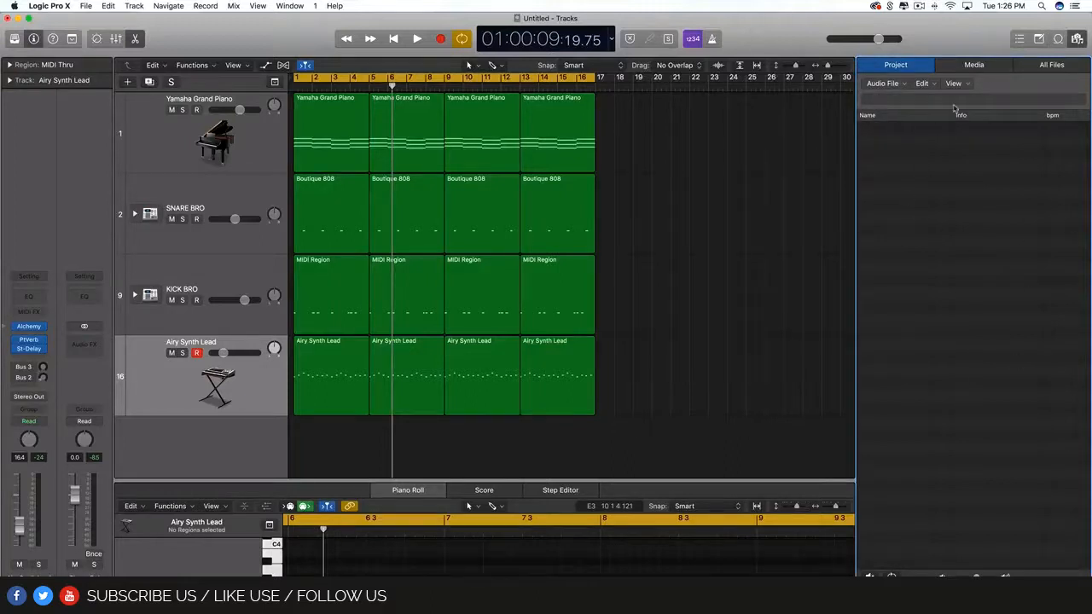
pyautogui.click(1007, 67)
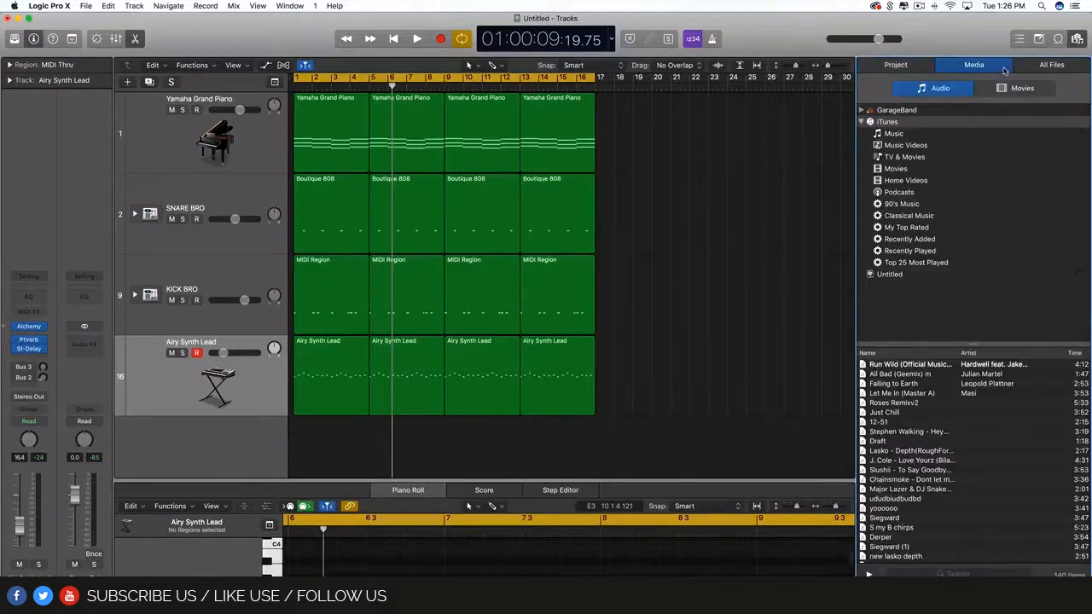
pyautogui.click(1051, 66)
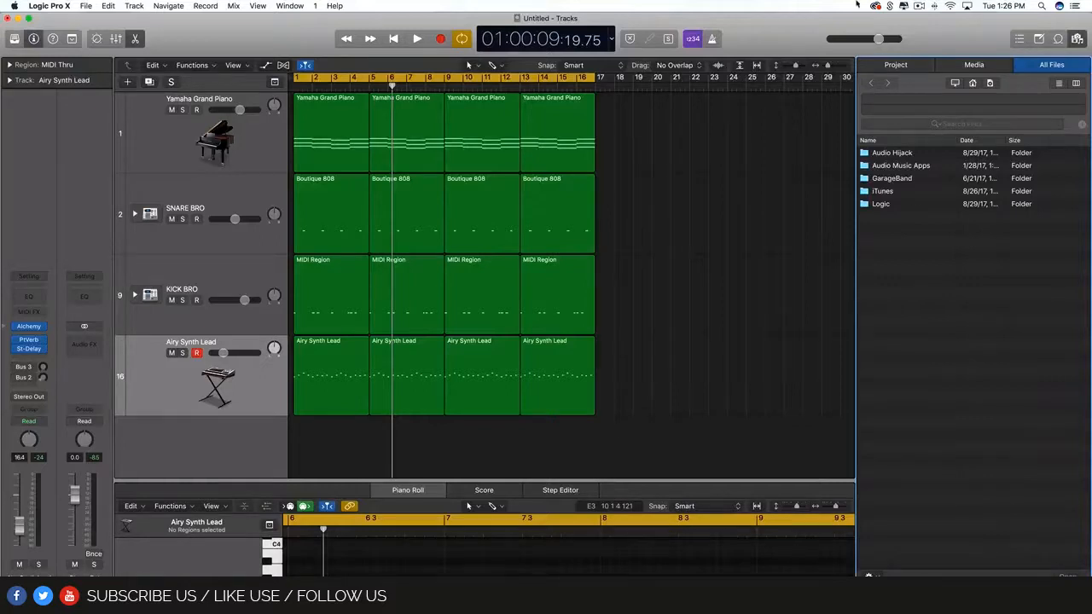
pyautogui.click(891, 6)
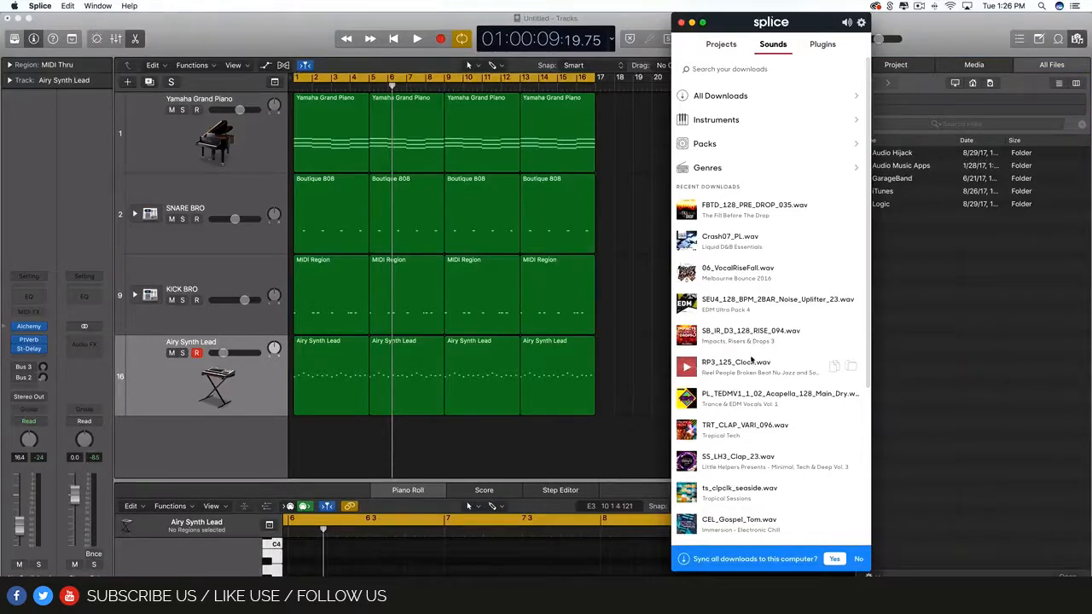
# Step: Add RP3_125_Clock.wav from the Splice downloads to a new audio track below Airy Synth Lead and move its region to bar 1
pyautogui.moveTo(773, 364); pyautogui.dragTo(614, 448)
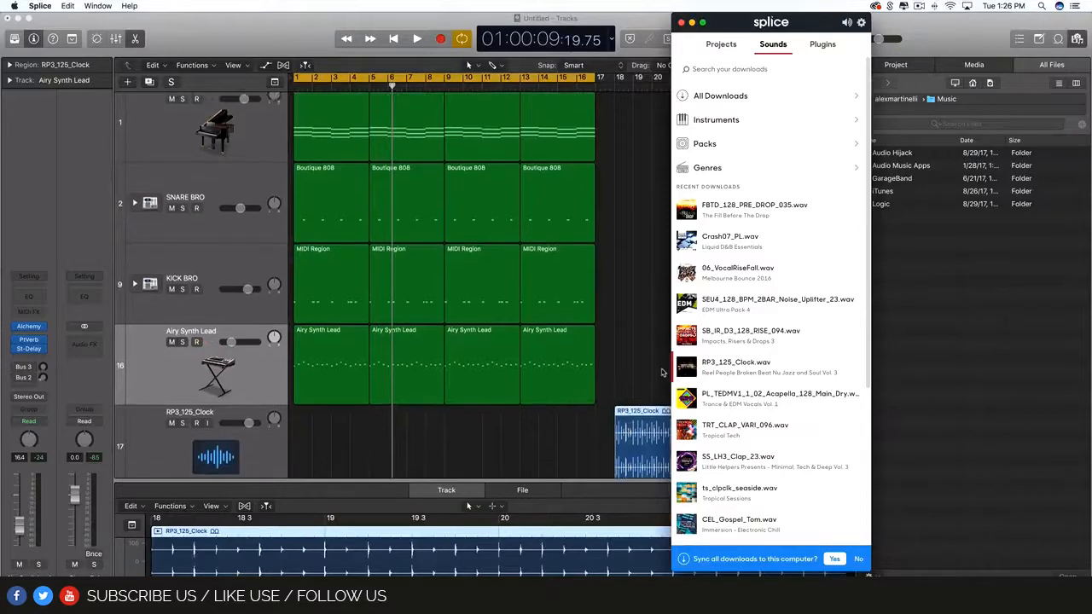
pyautogui.click(244, 452)
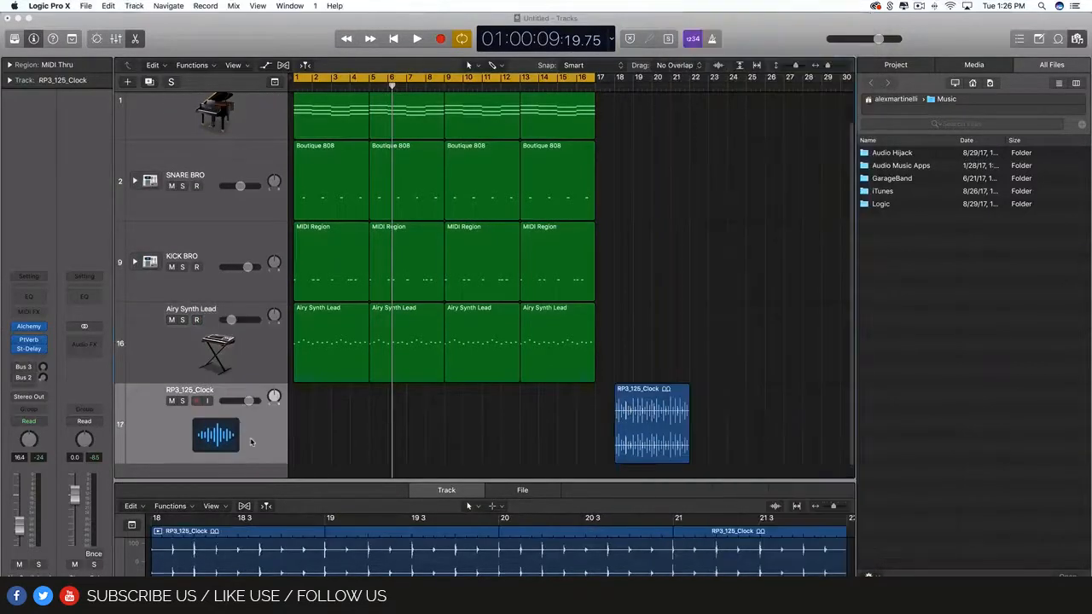
pyautogui.moveTo(652, 416); pyautogui.dragTo(329, 418)
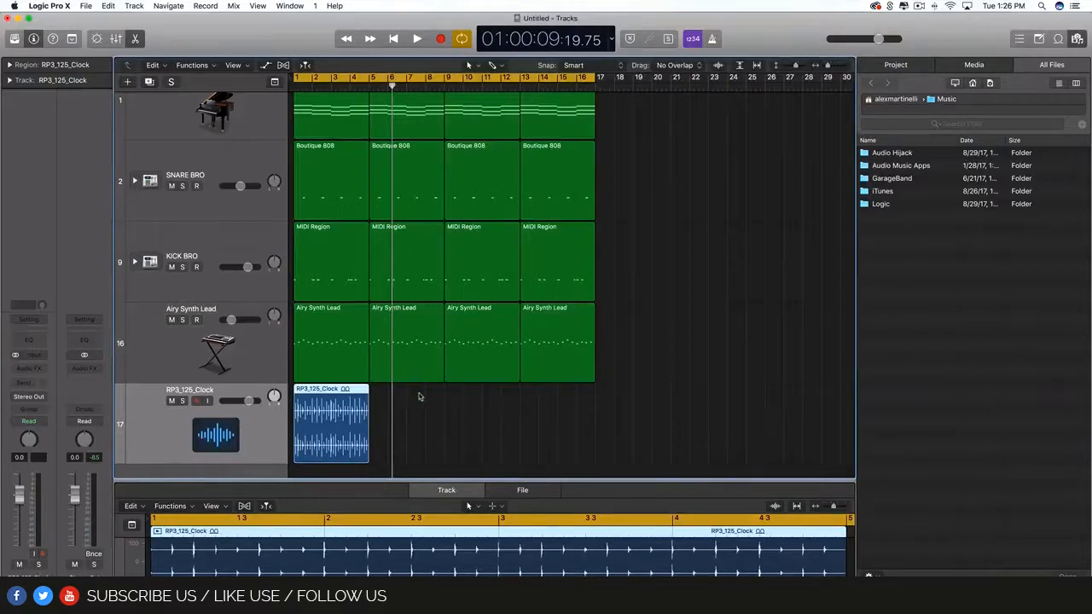
# Step: Delete the clock region from the RP3_125_Clock track and close the file browser beside the arrangement
pyautogui.moveTo(419, 416); pyautogui.dragTo(349, 423)
pyautogui.press('Delete')
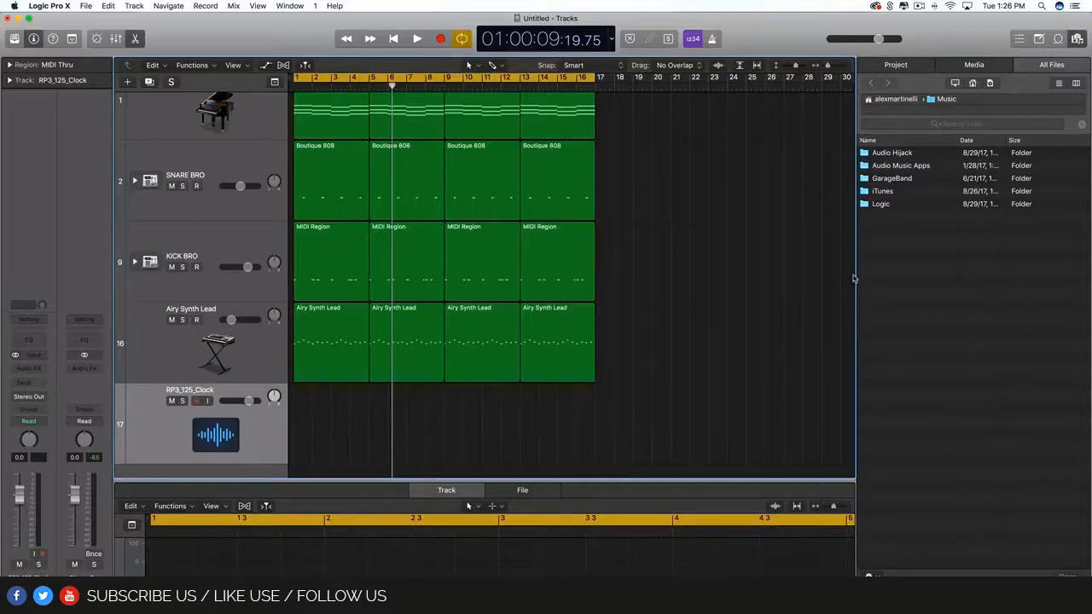
pyautogui.moveTo(853, 275); pyautogui.dragTo(879, 275)
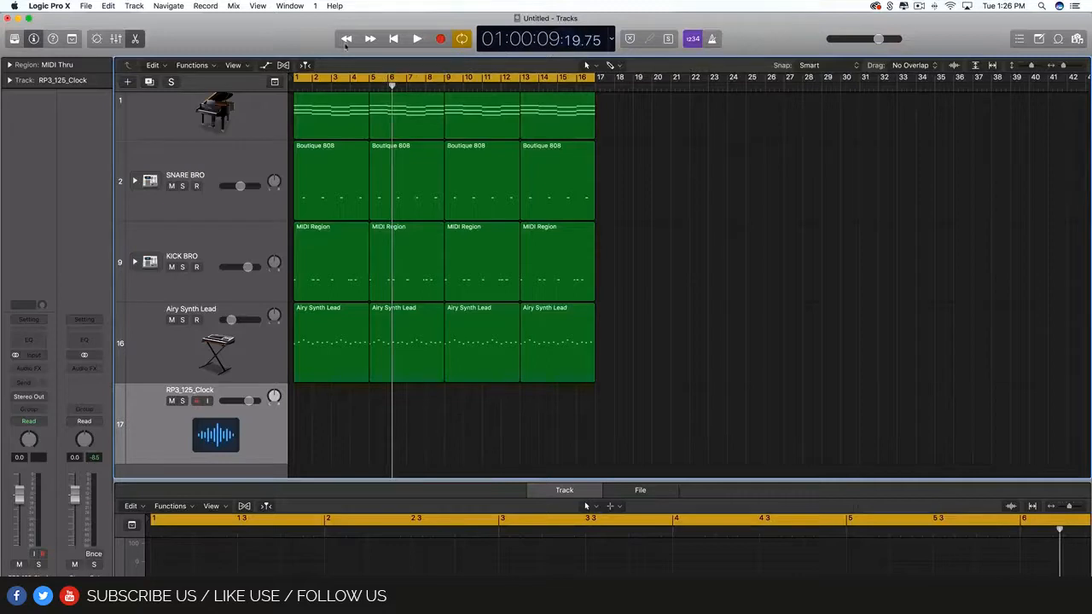
# Step: Play the beat briefly from the start and set the RP3_125_Clock channel's input to Input 1
pyautogui.click(393, 40)
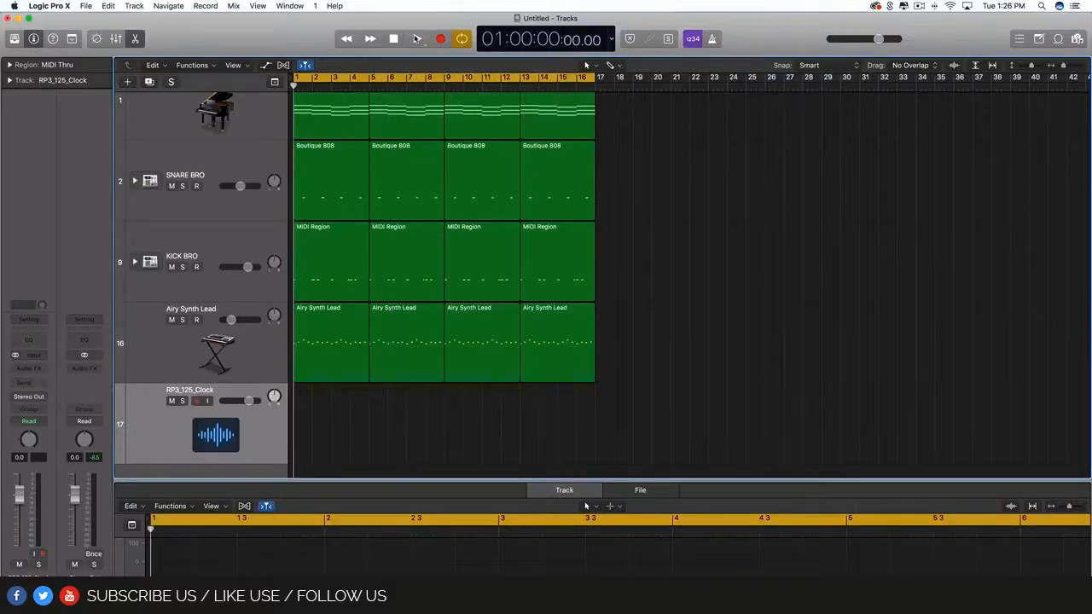
pyautogui.click(417, 39)
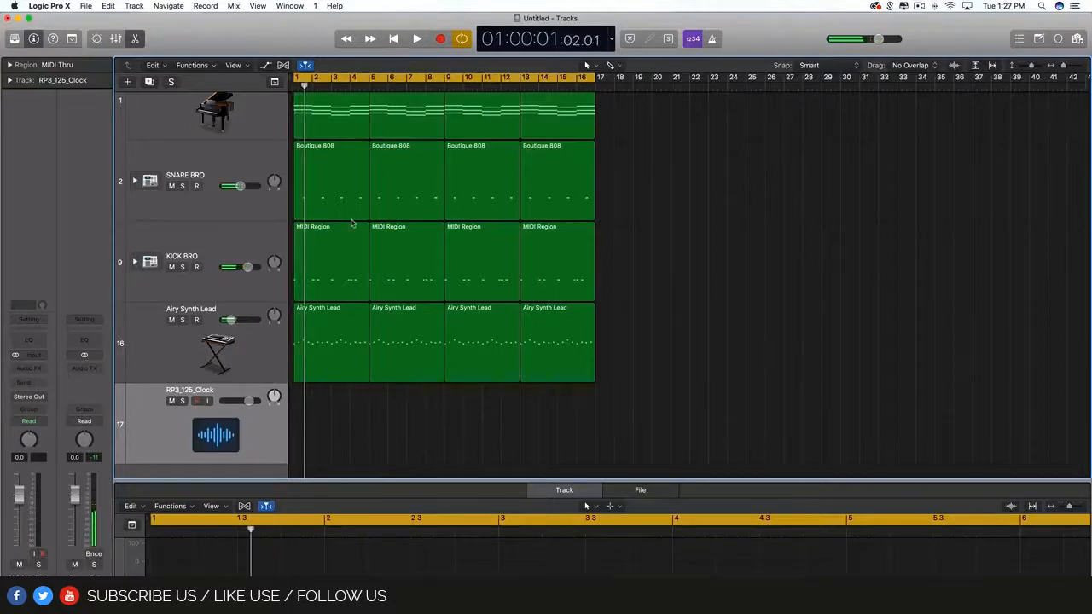
pyautogui.click(30, 355)
pyautogui.moveTo(47, 370)
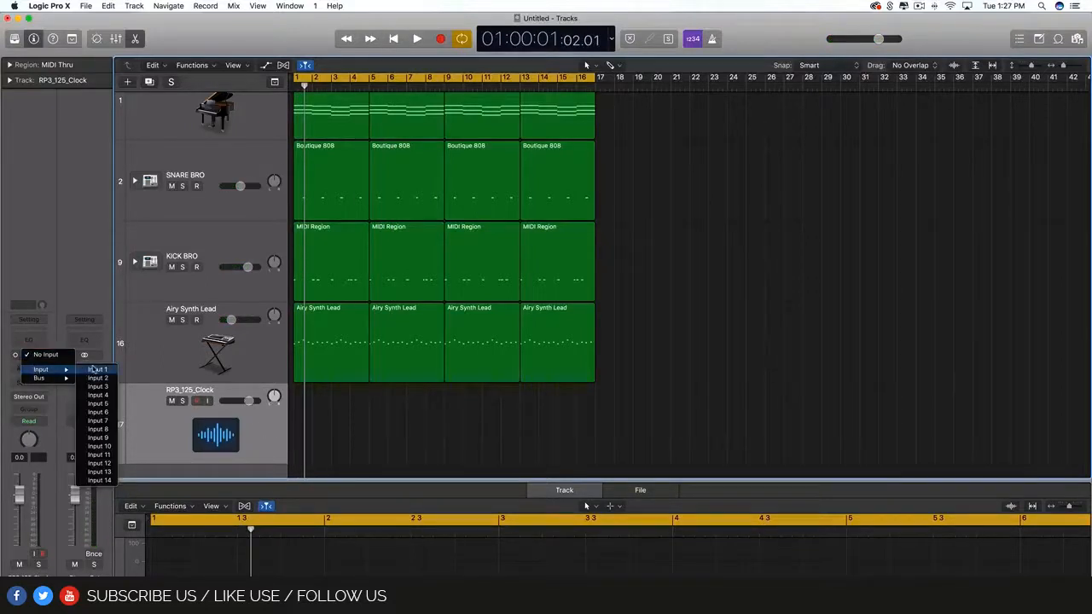
pyautogui.click(96, 370)
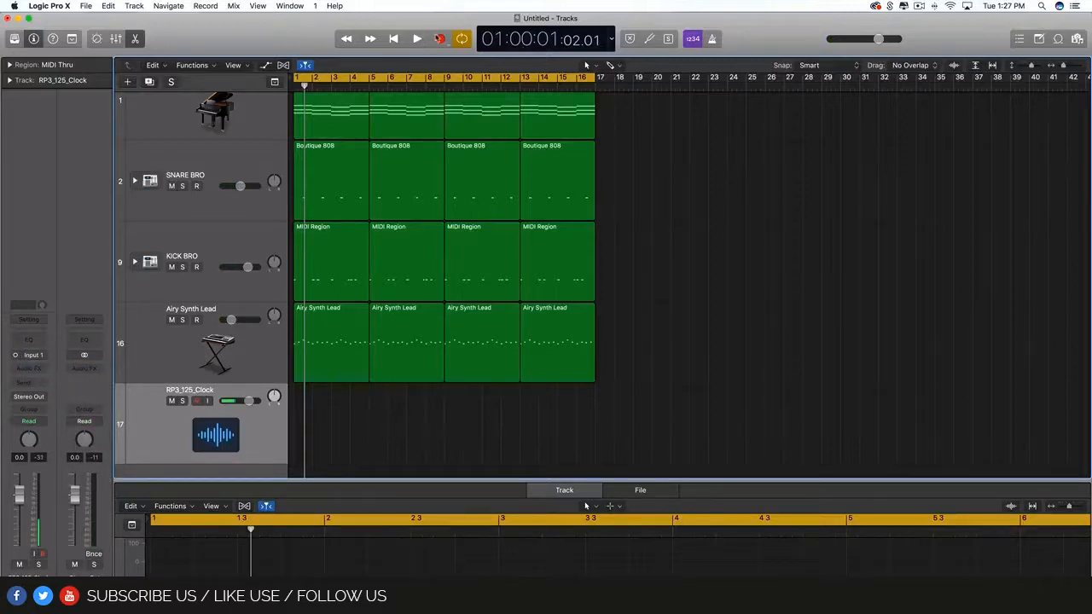
# Step: Try recording audio from Input 1 on the RP3_125_Clock track, and stop the recording
pyautogui.press('r')
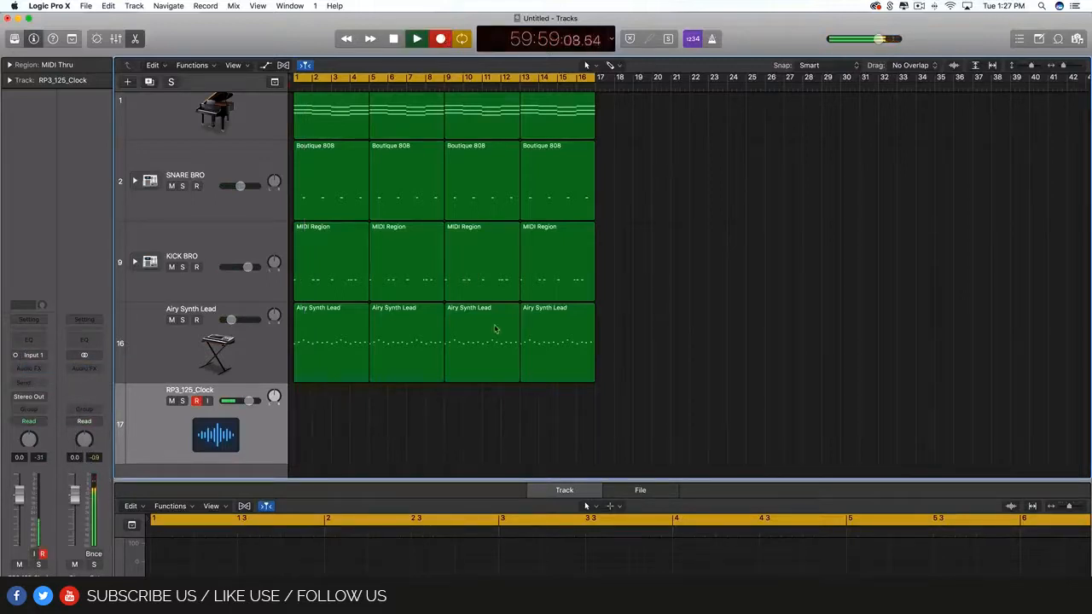
pyautogui.press('space')
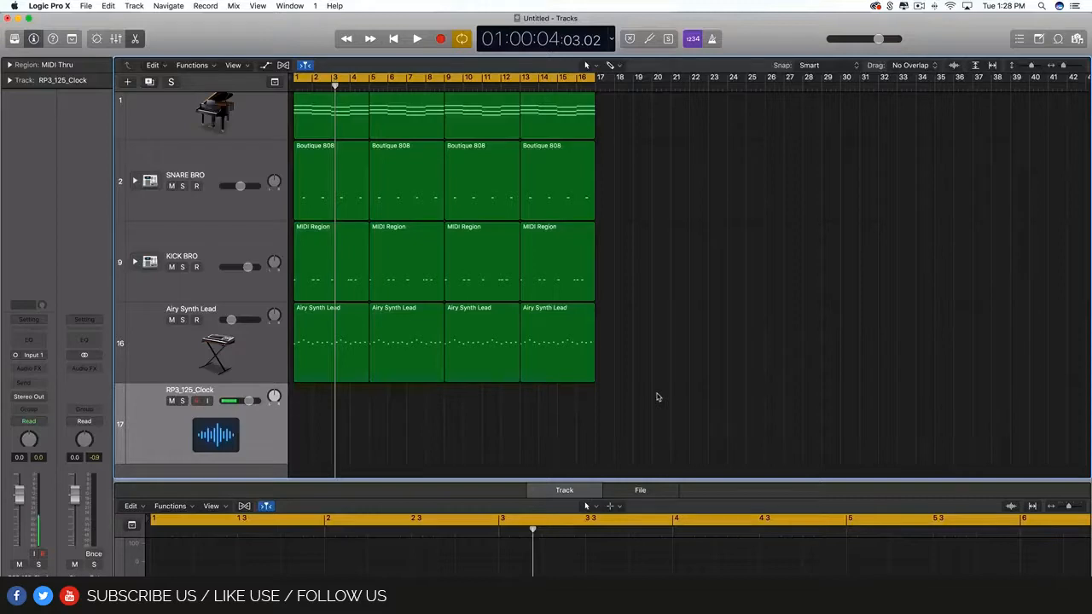
pyautogui.scroll(3, 657, 397)
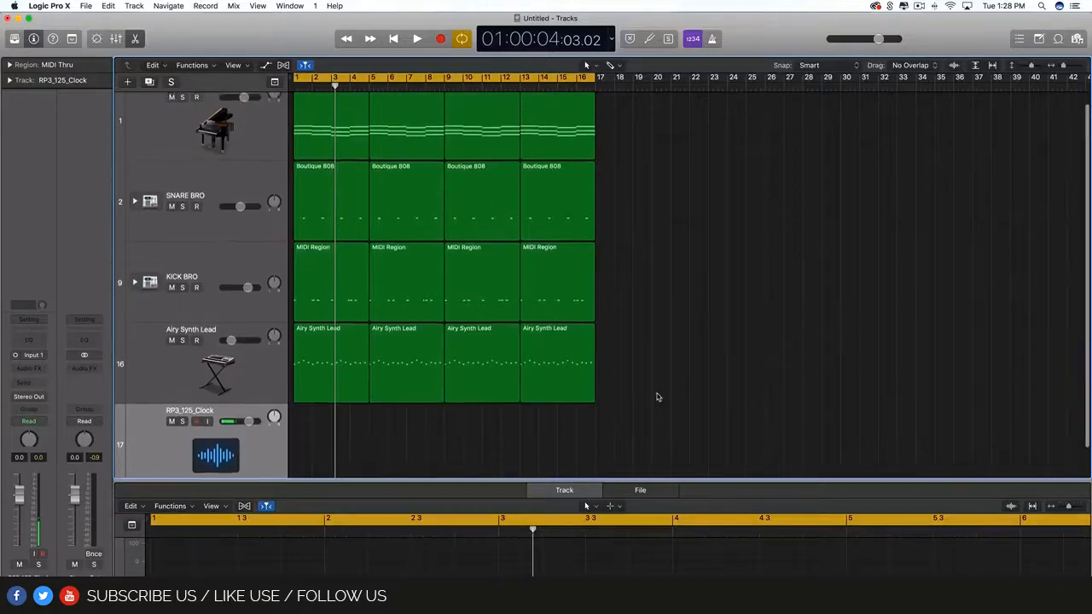